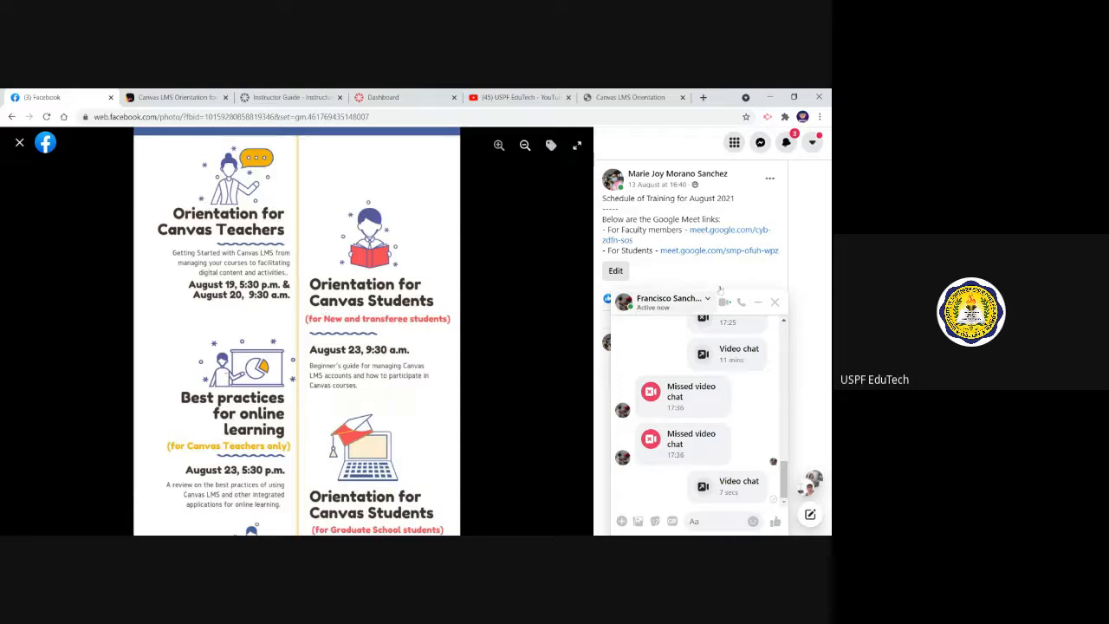
Close the chat window and review the August 2021 training schedule poster for Canvas teachers and students
left_click(774, 302)
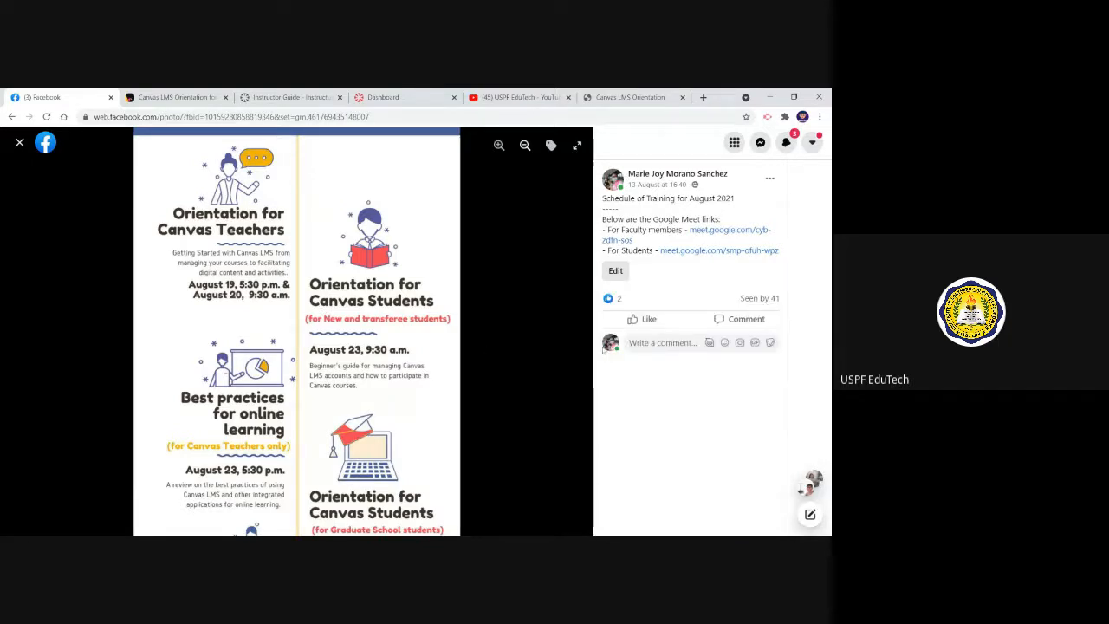
scroll(431, 434, "down", 3)
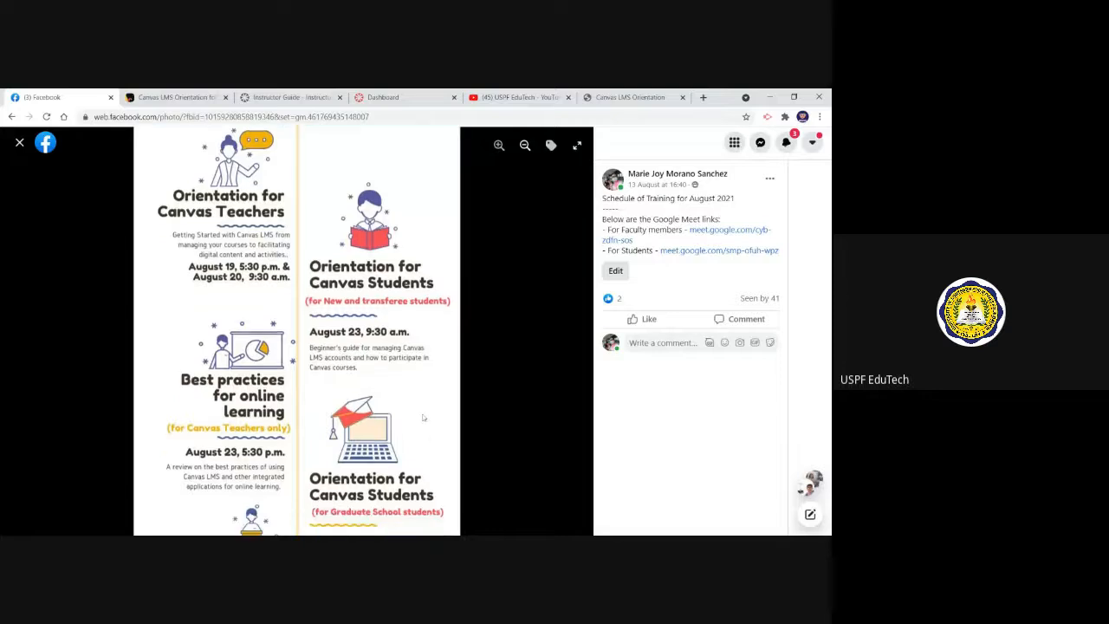
scroll(426, 378, "down", 2)
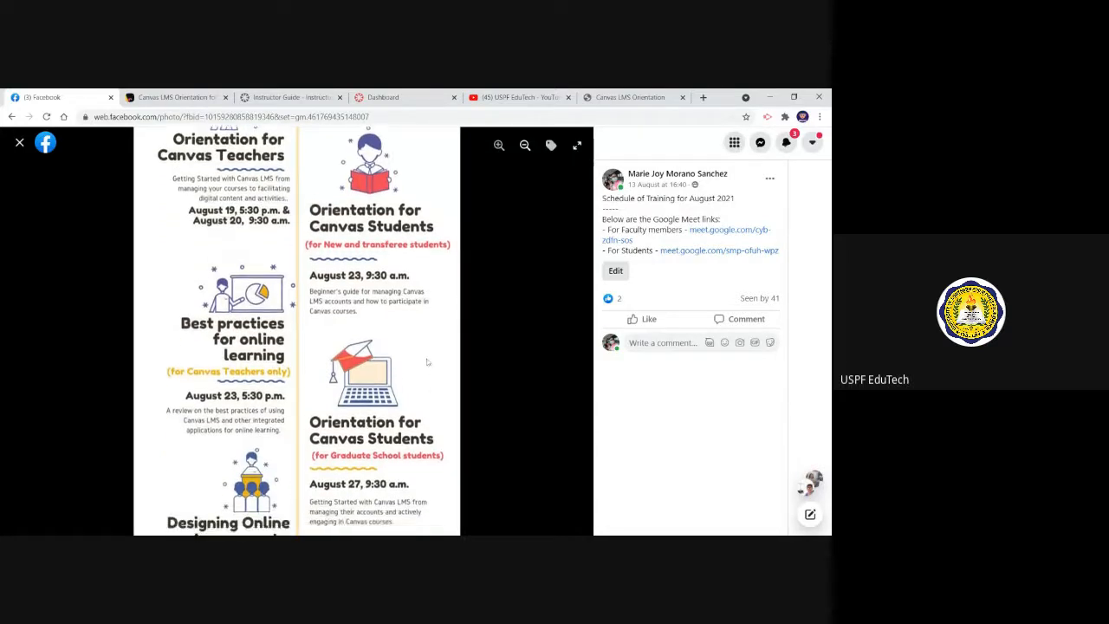
left_click_drag(429, 356, 429, 357)
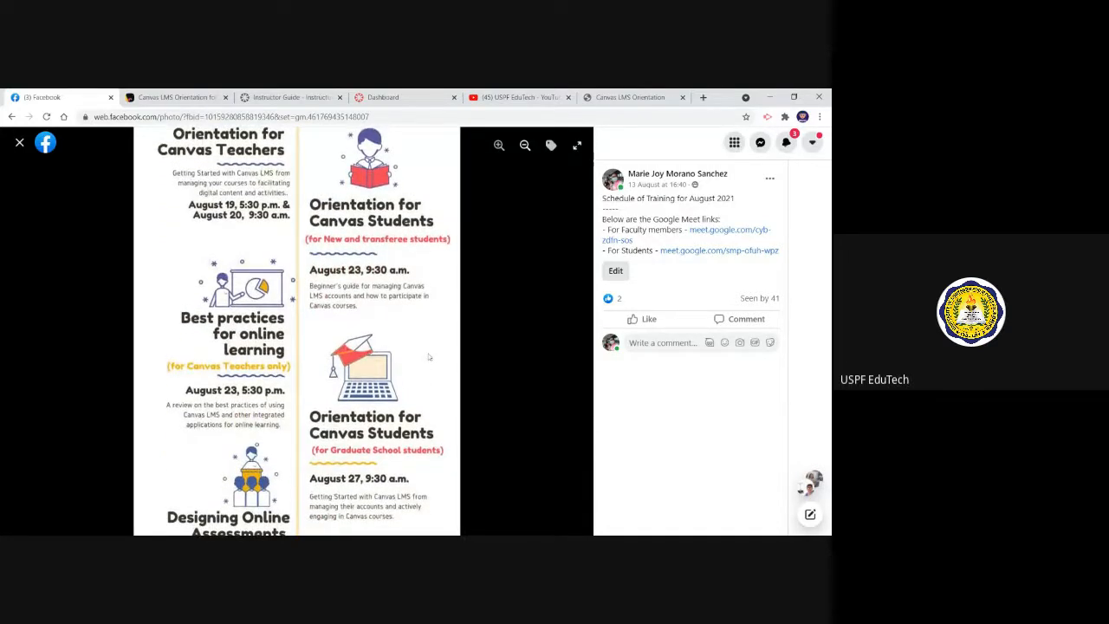
scroll(429, 356, "down", 1)
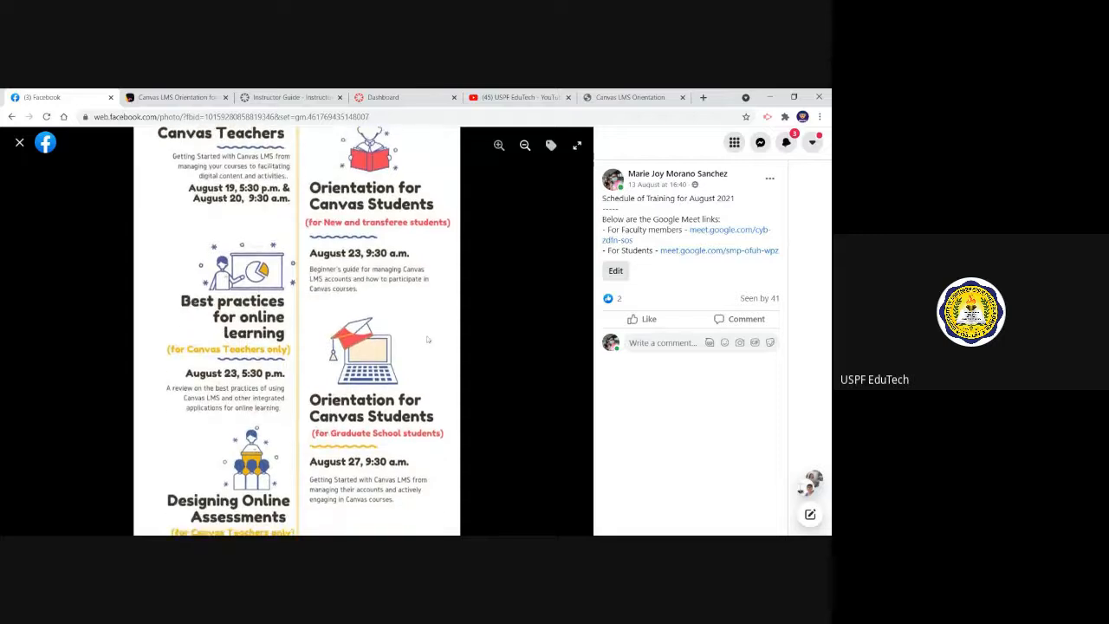
left_click_drag(412, 383, 412, 333)
scroll(412, 333, "down", 2)
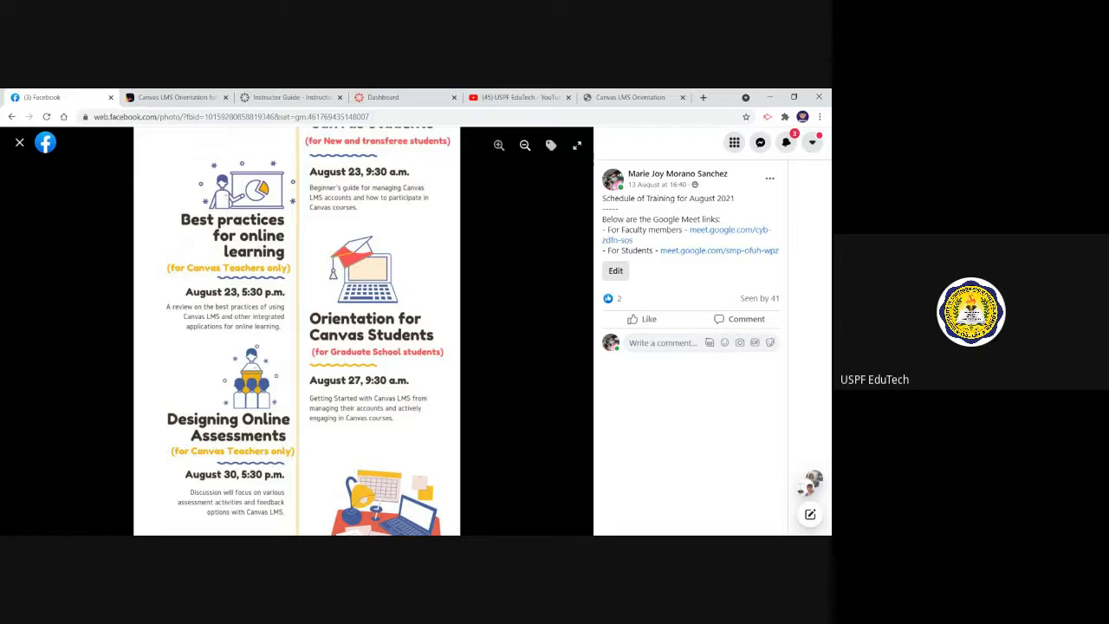
left_click_drag(408, 363, 420, 482)
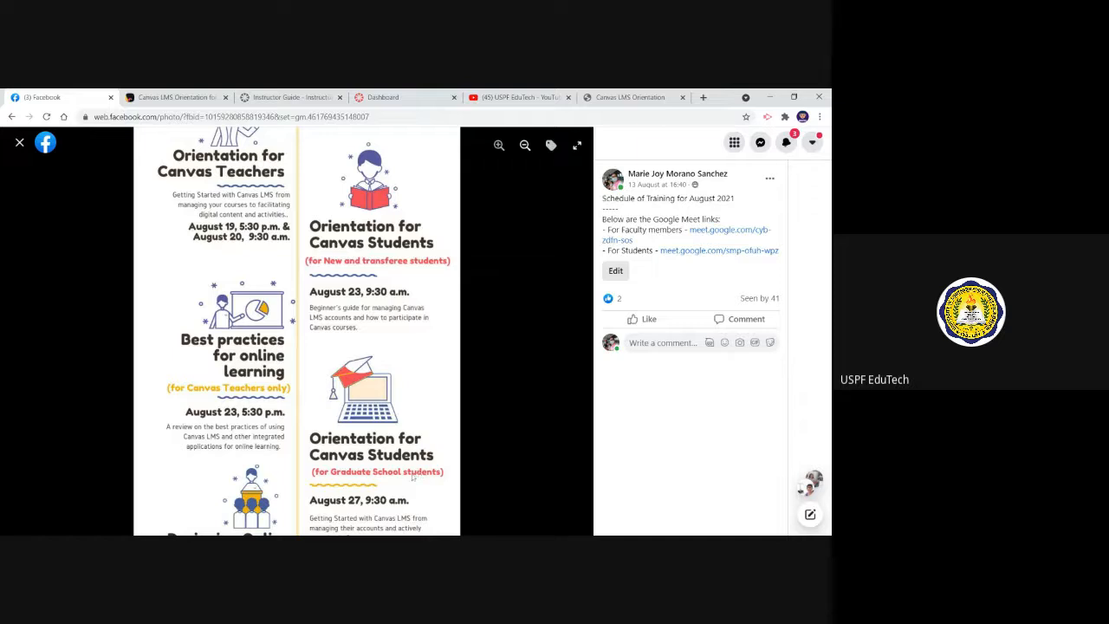
scroll(416, 472, "down", 1)
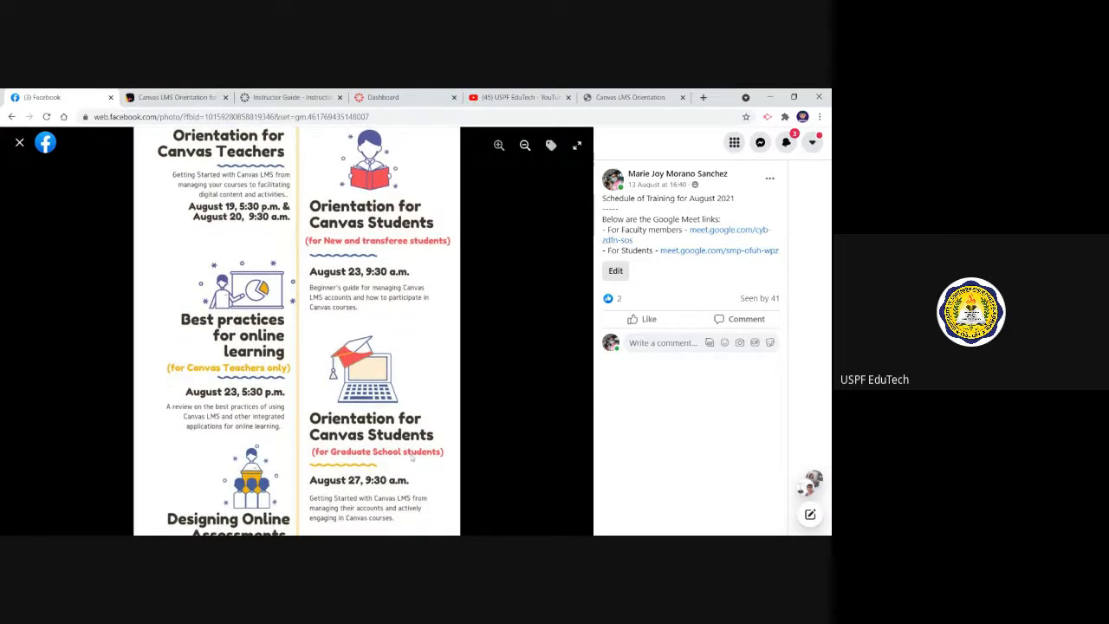
left_click_drag(412, 456, 418, 513)
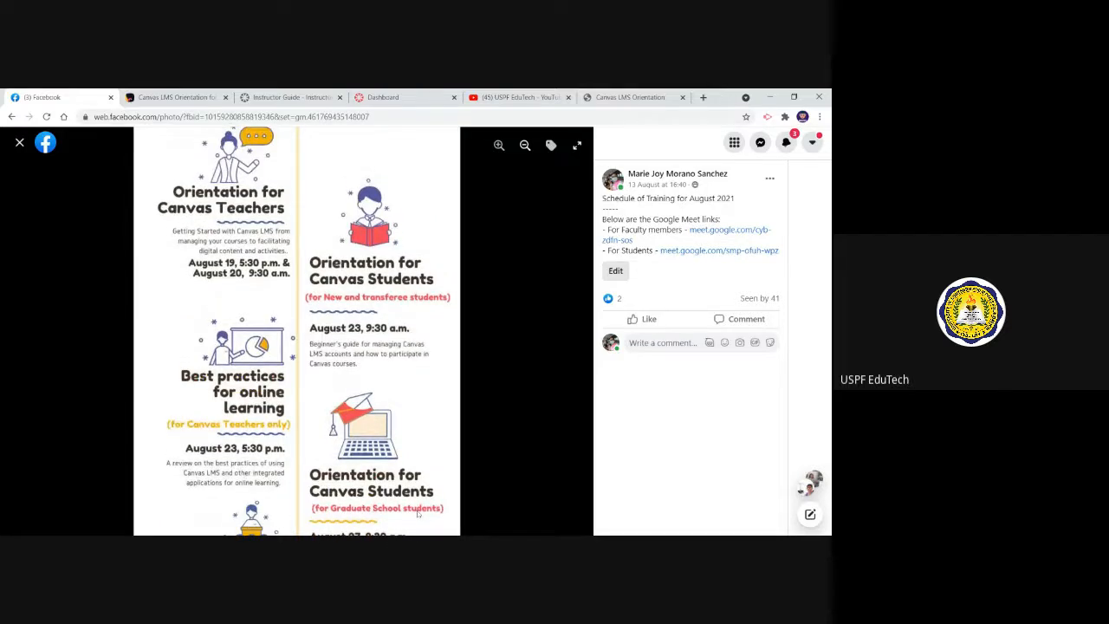
Switch to the Canvas dashboard and log out of the account
left_click(387, 95)
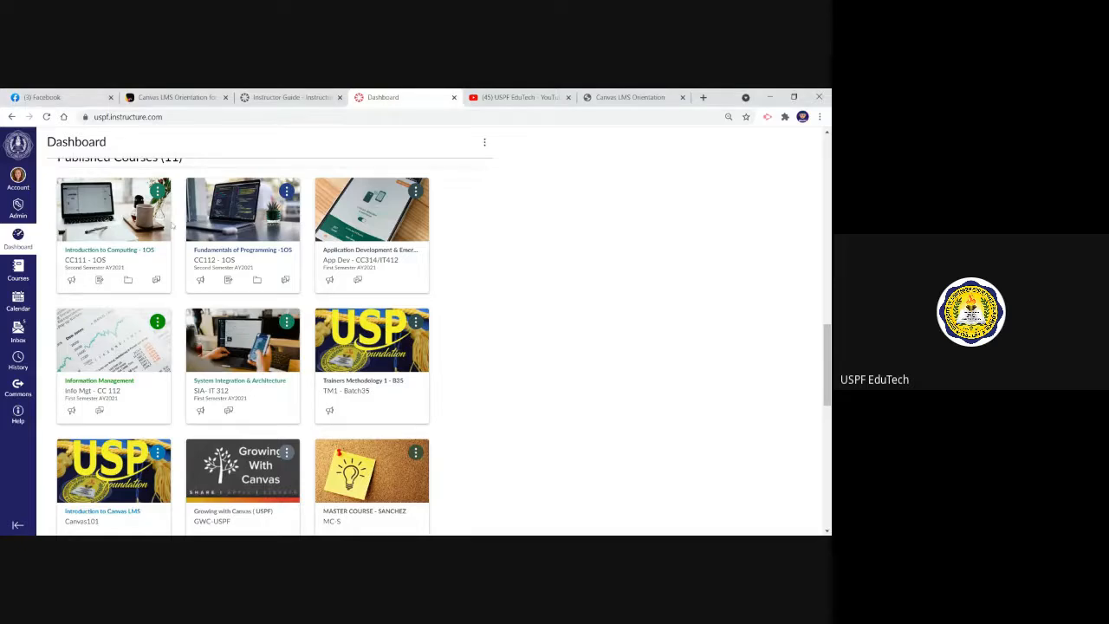
left_click(17, 180)
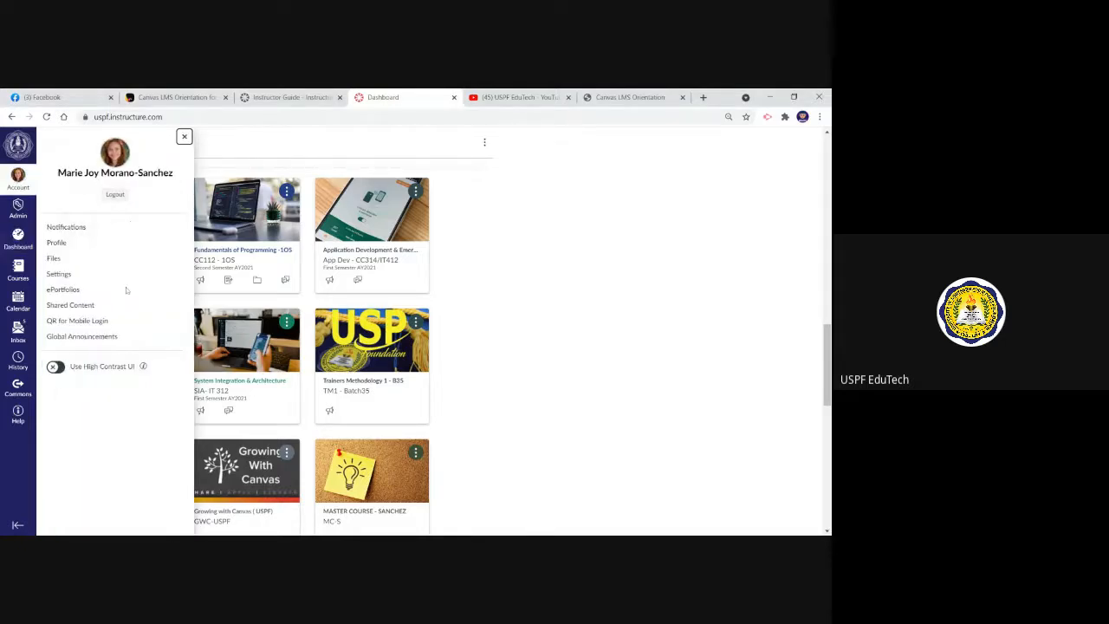
left_click(117, 196)
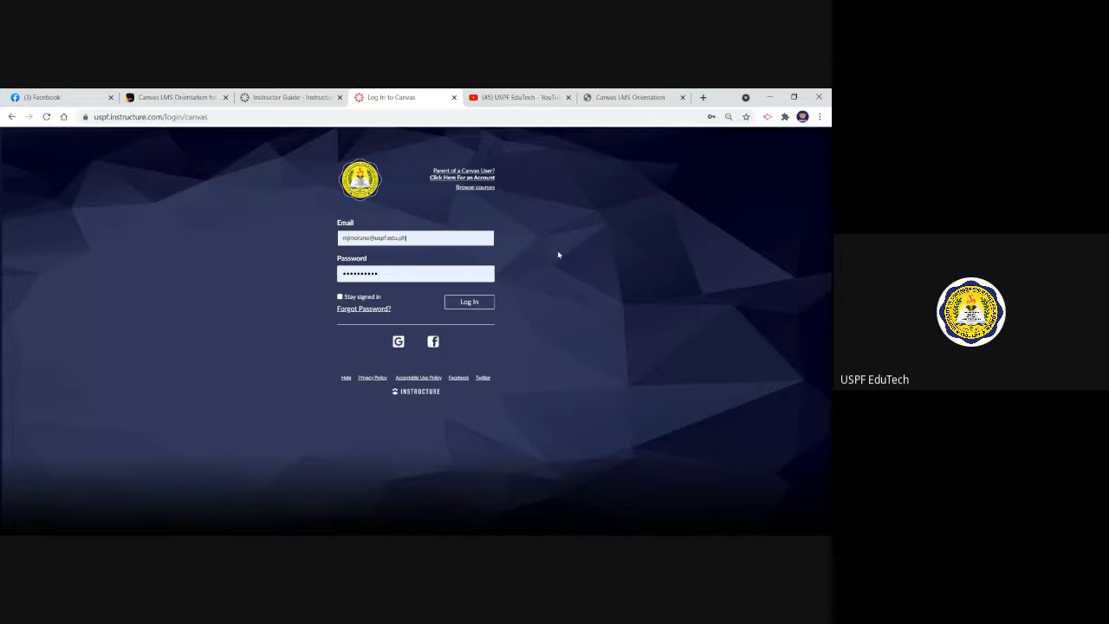
Log in to Canvas with the filled-in account credentials and the Stay signed in option enabled
key("alt+Tab")
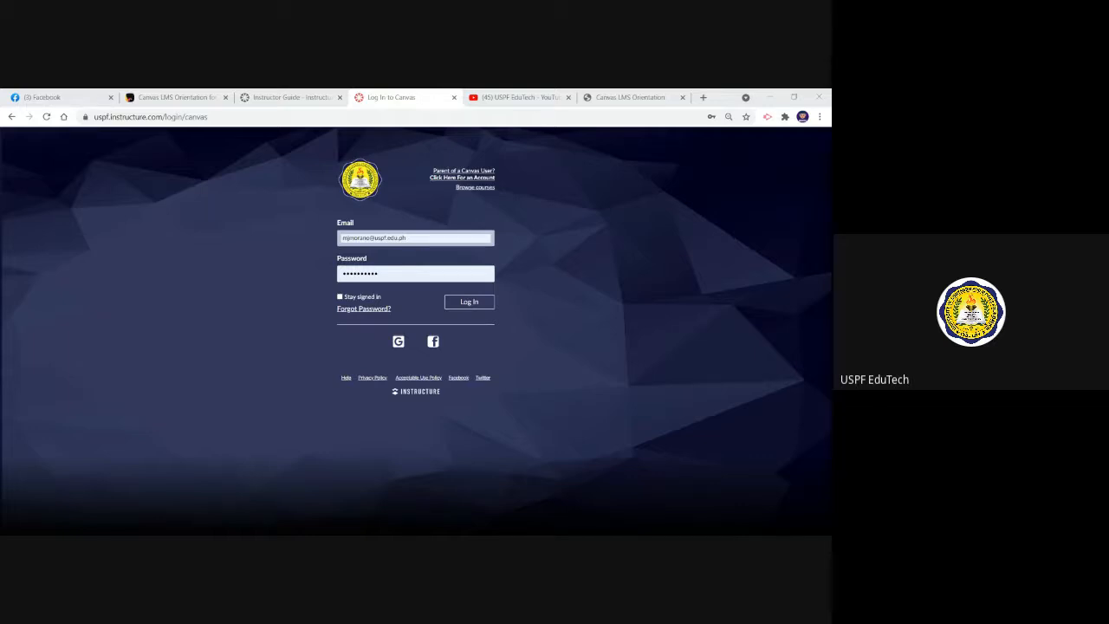
left_click(407, 238)
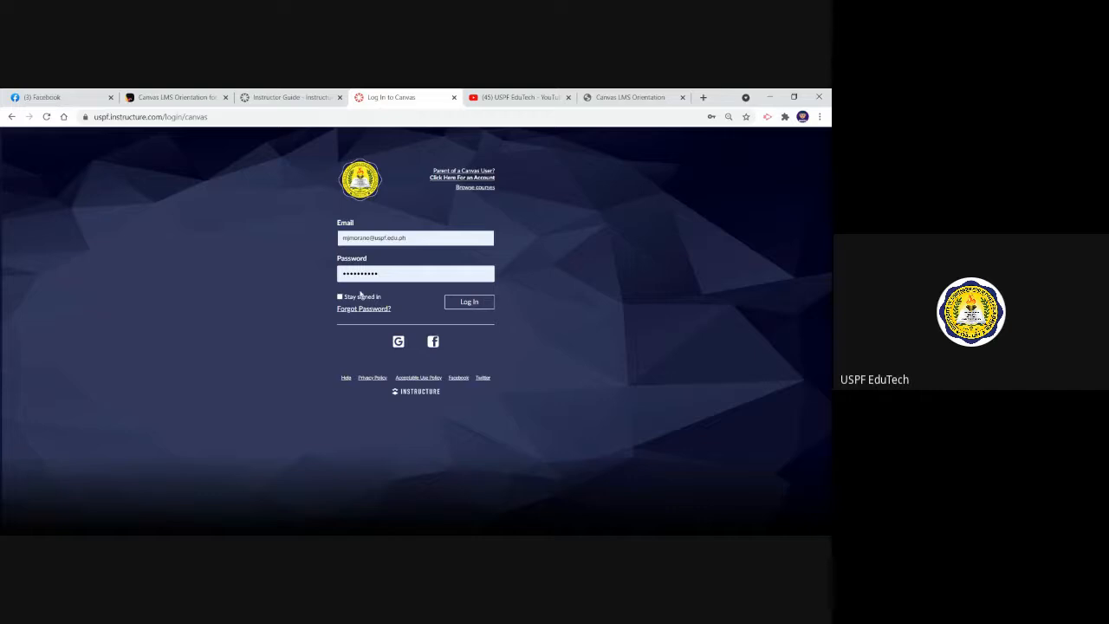
left_click(340, 297)
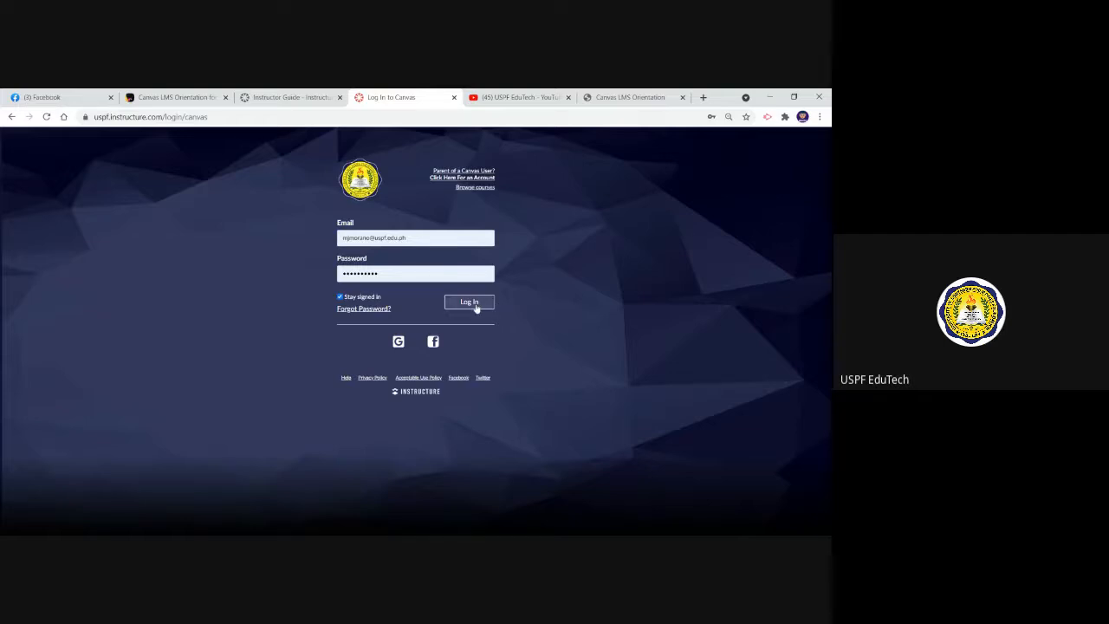
key("alt+Tab")
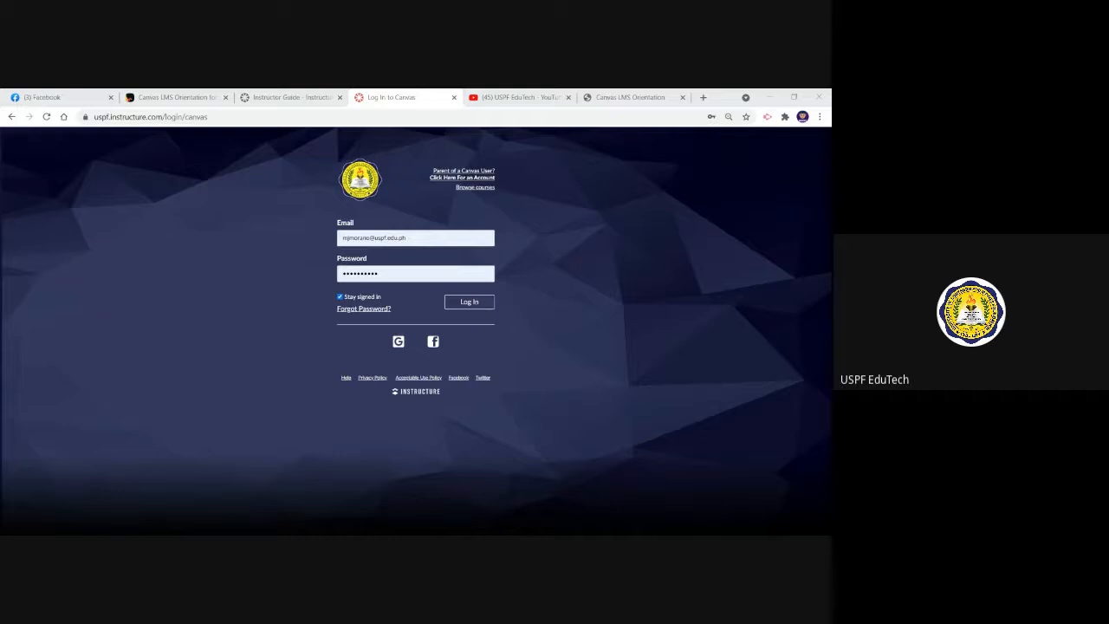
key("alt+Tab")
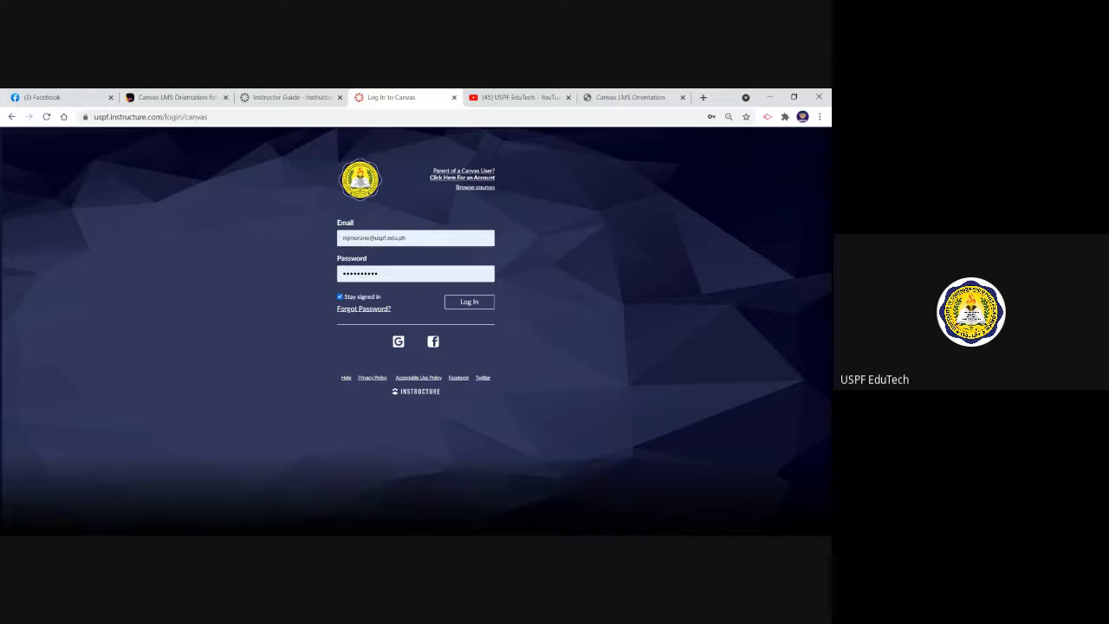
left_click(476, 307)
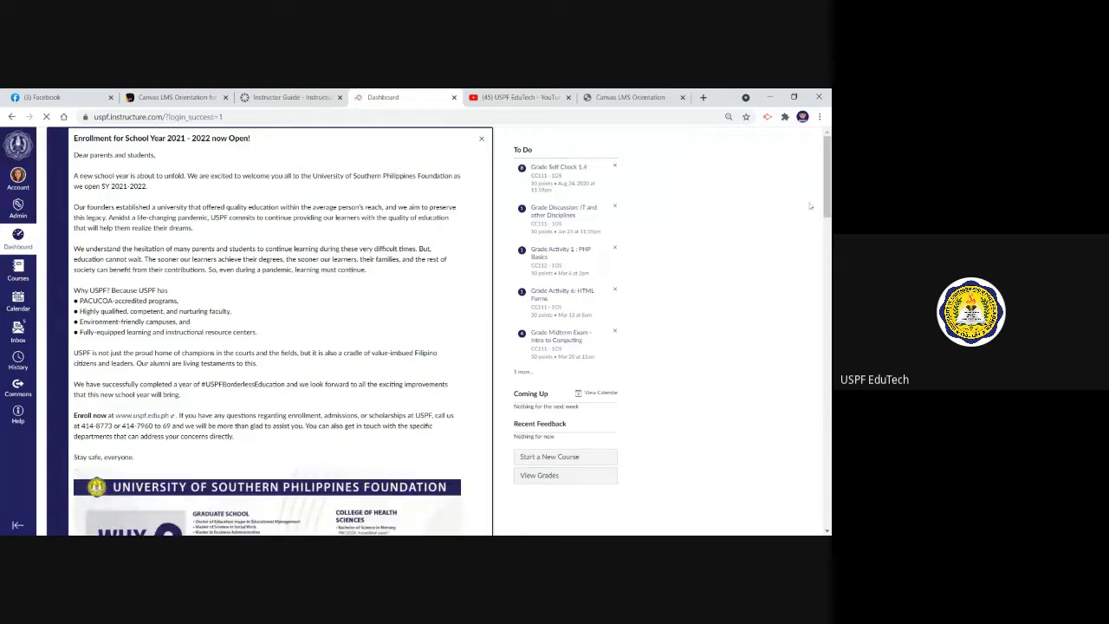
Dismiss the School Year 2021 - 2022 enrollment announcement on the dashboard
left_click_drag(827, 201, 828, 201)
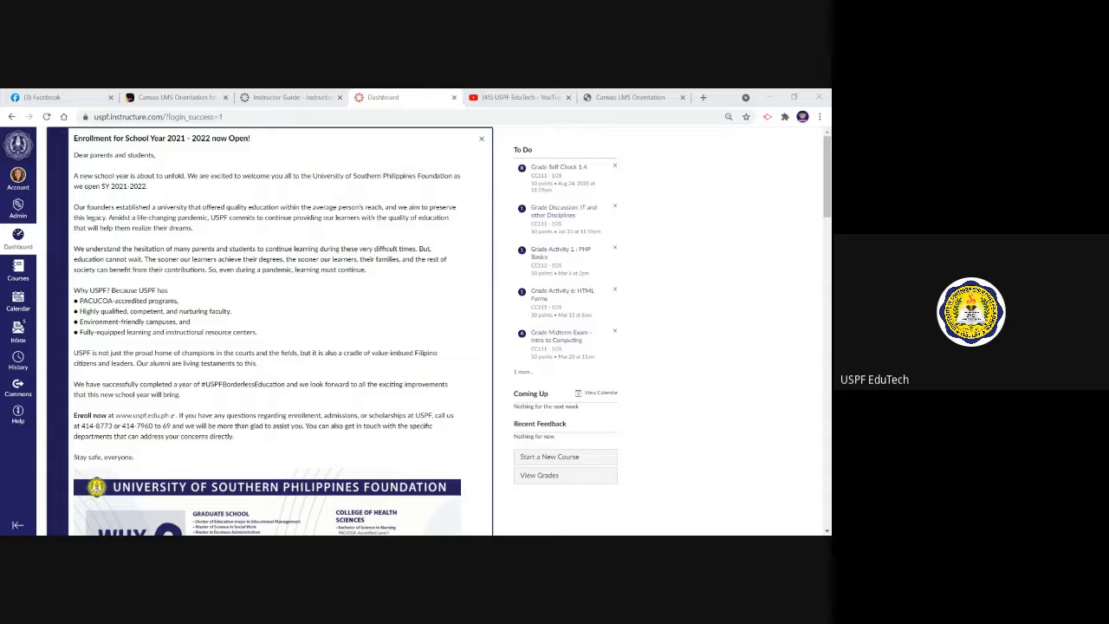
key("alt+Tab")
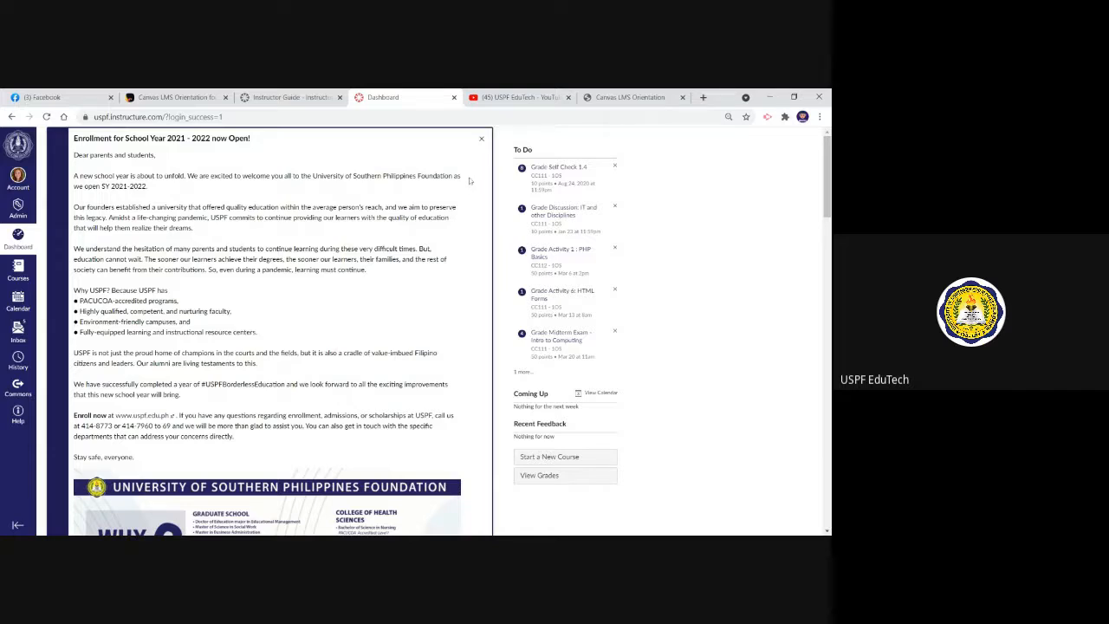
left_click(482, 138)
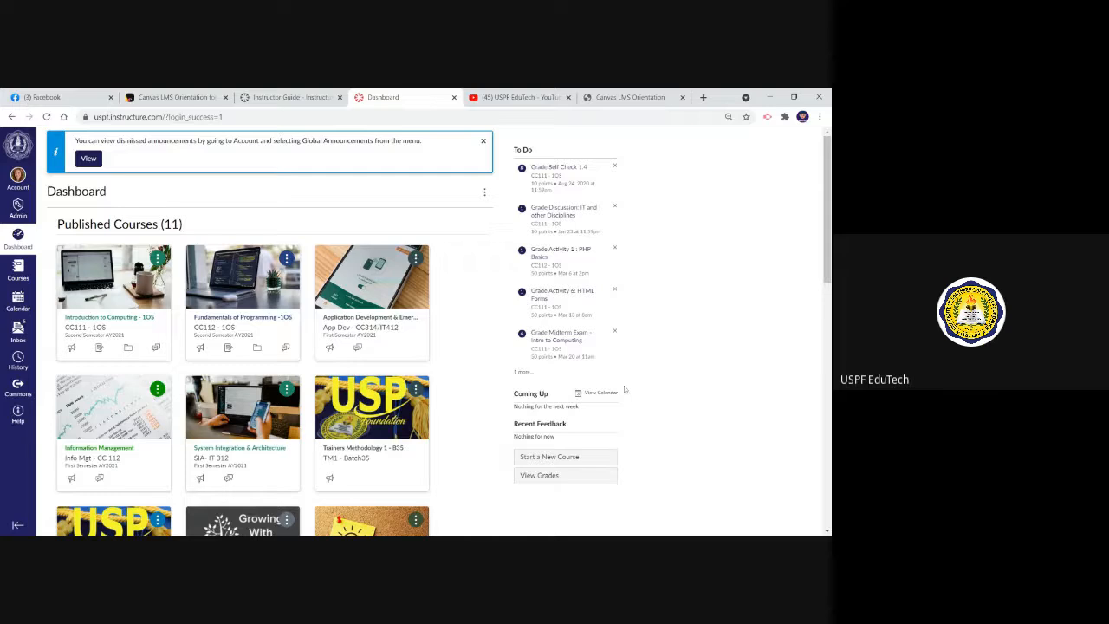
Look over the published courses and the account options, and return to the dashboard
scroll(438, 330, "down", 1)
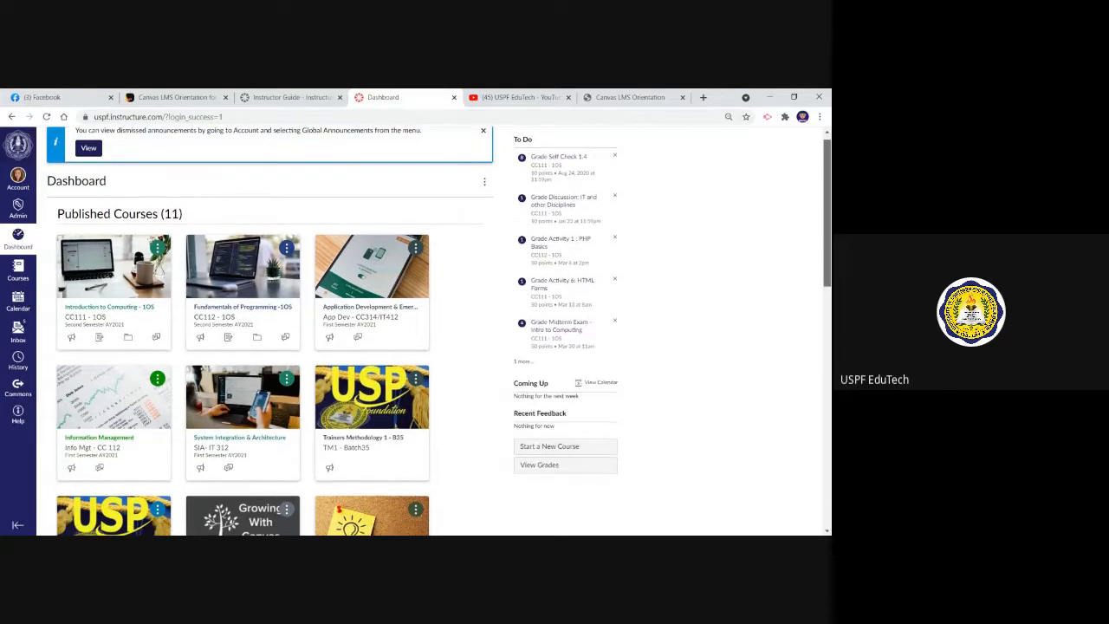
scroll(450, 290, "down", 1)
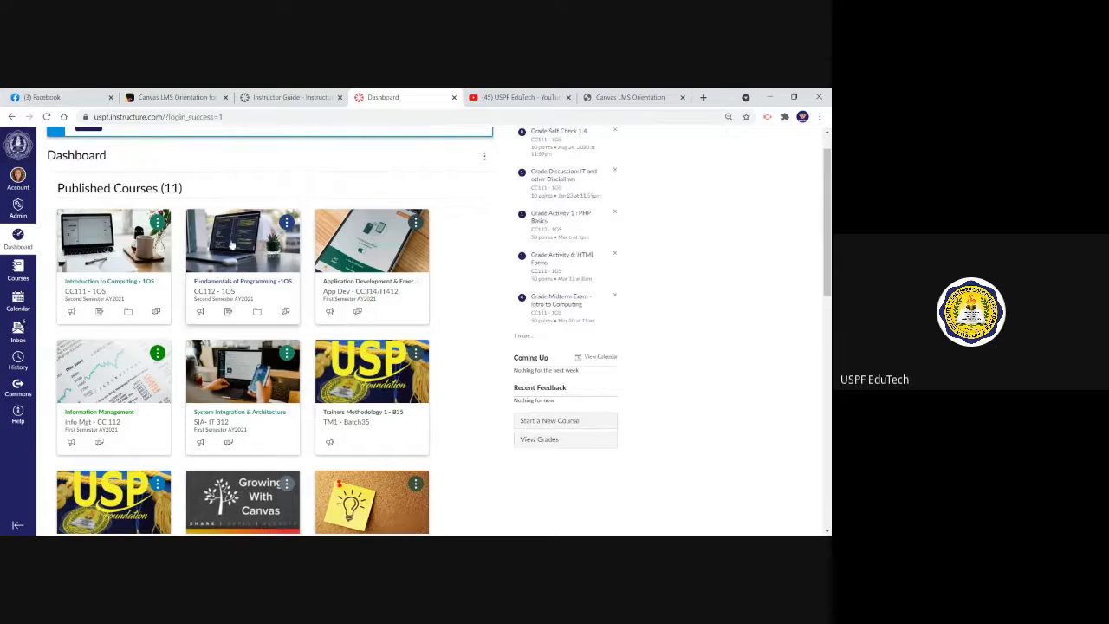
left_click(18, 180)
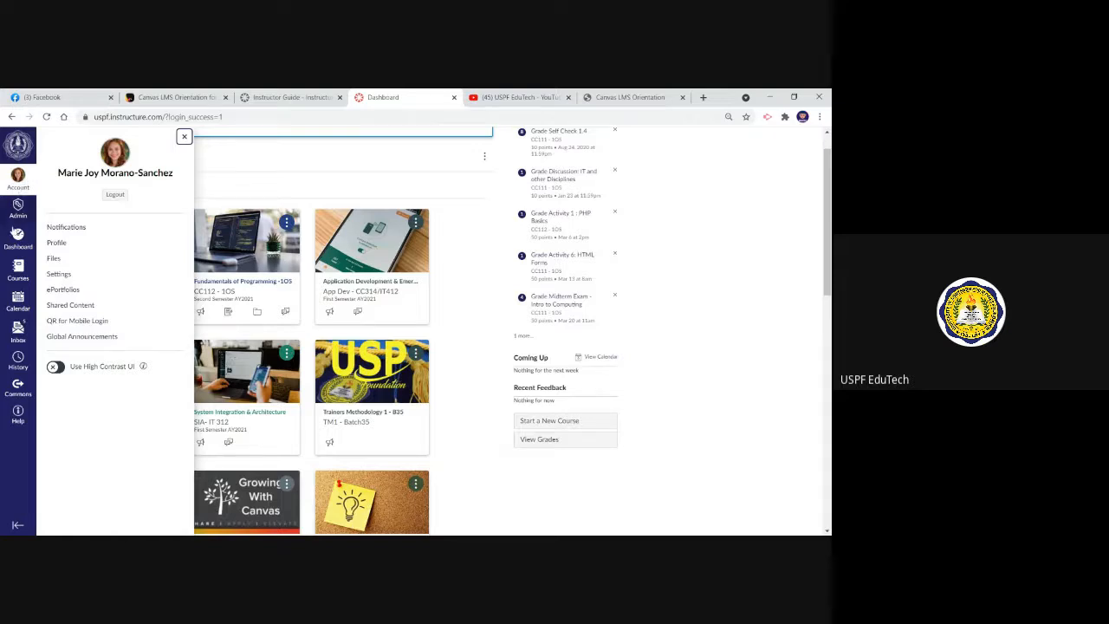
left_click(25, 243)
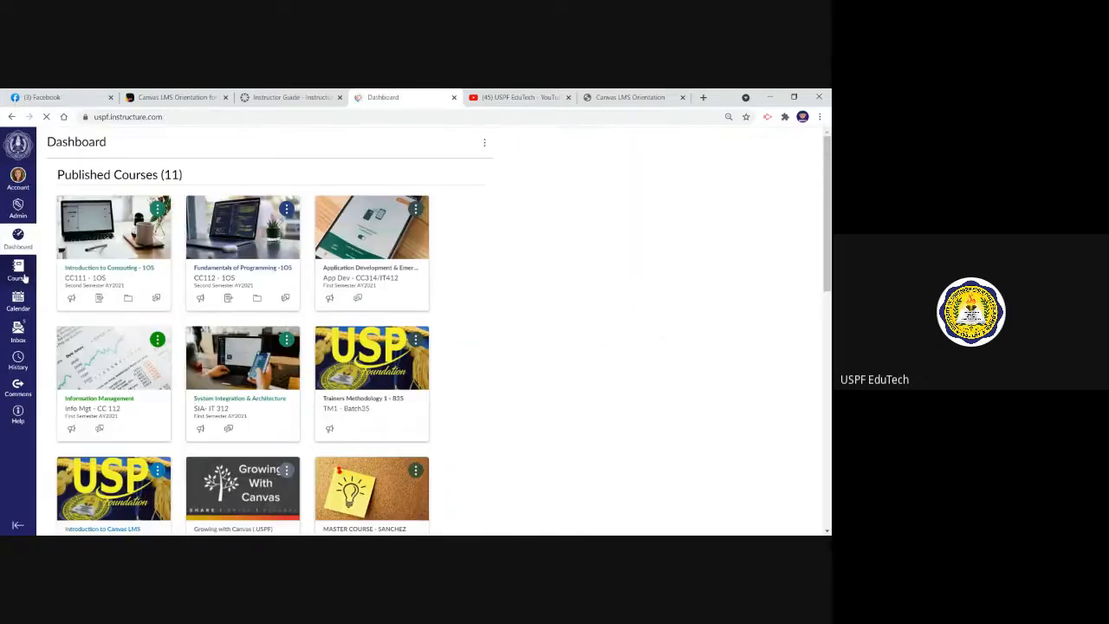
Open the complete list of all courses and look through its entries
left_click(21, 271)
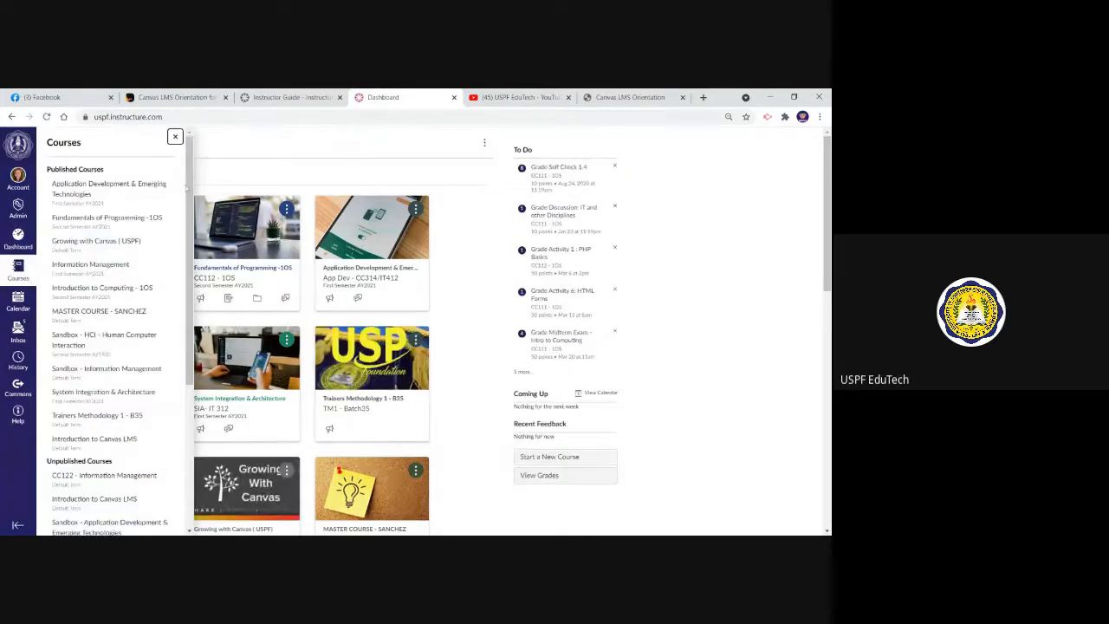
scroll(189, 189, "down", 5)
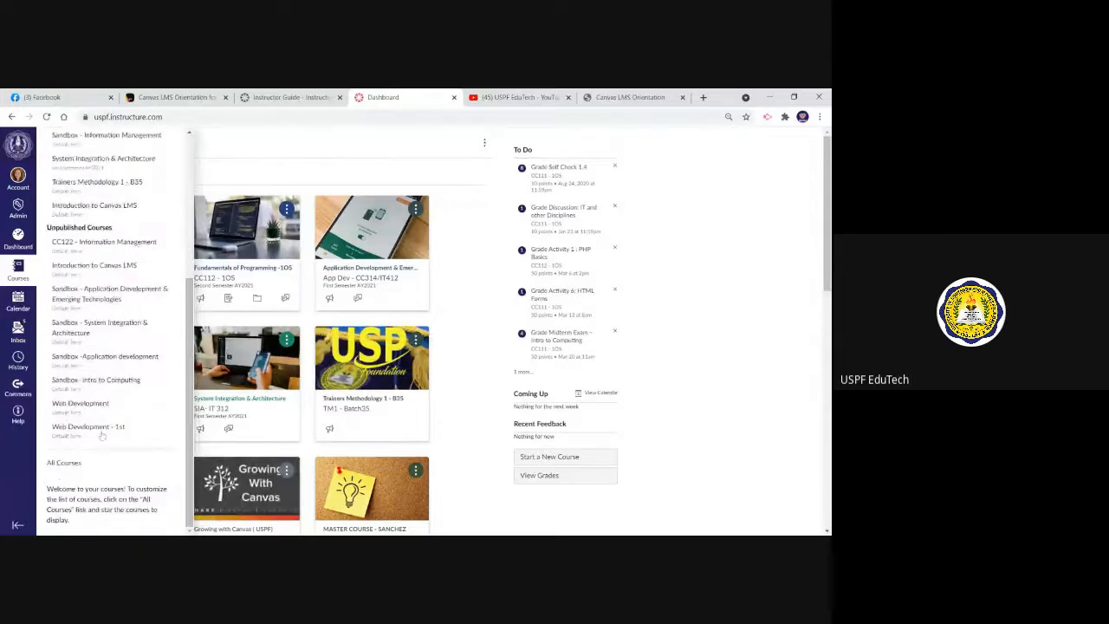
left_click(63, 463)
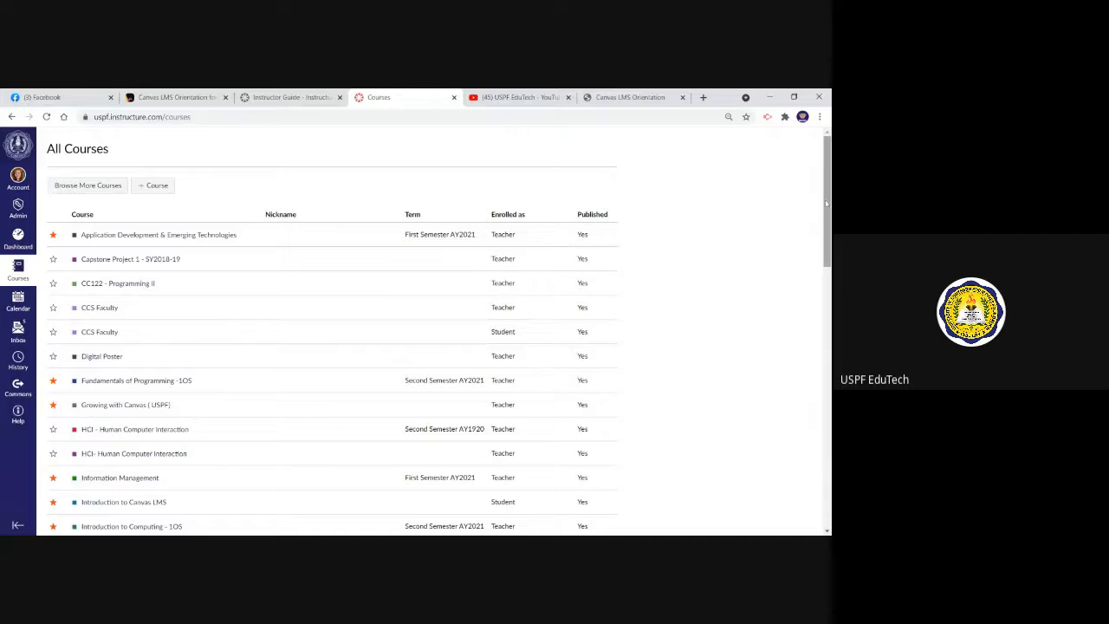
scroll(807, 216, "down", 1)
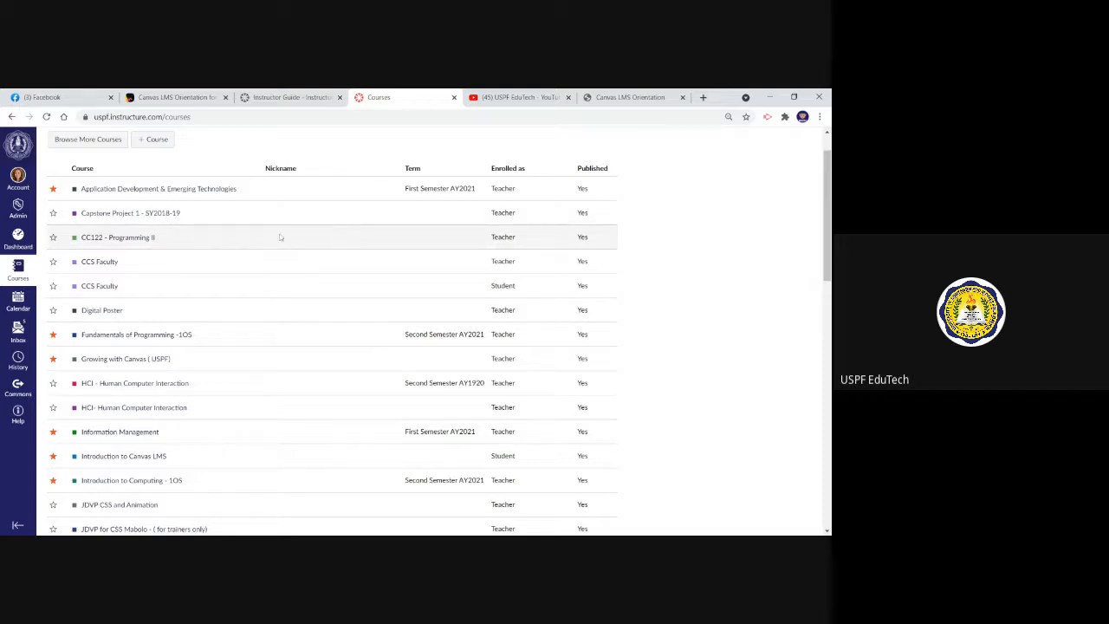
View the calendar, the message inbox and the recent history in turn
left_click(16, 303)
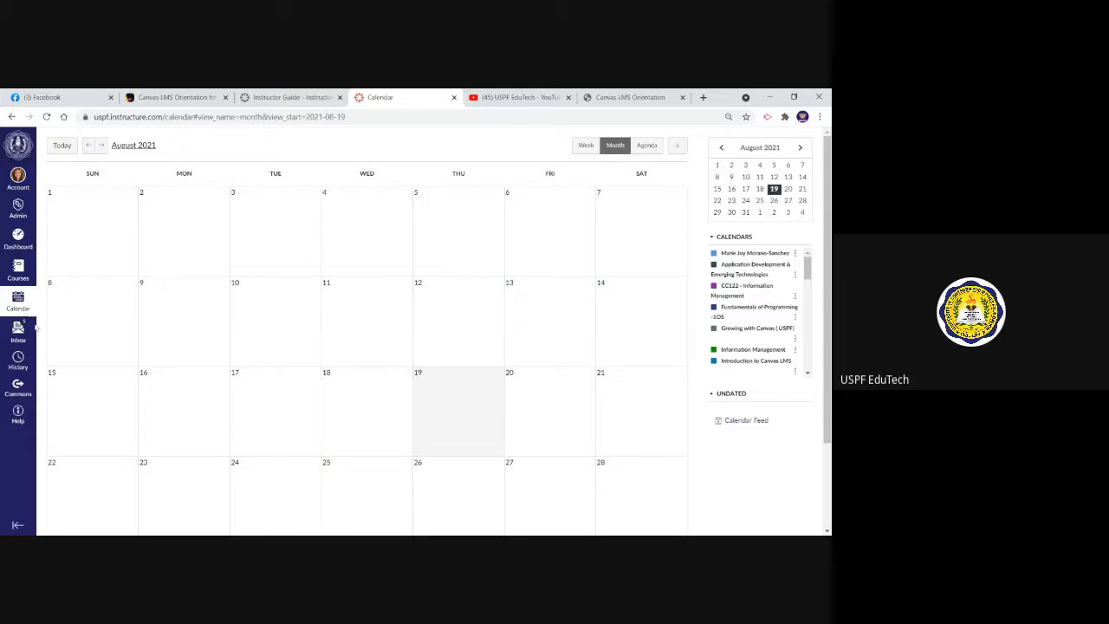
left_click(18, 331)
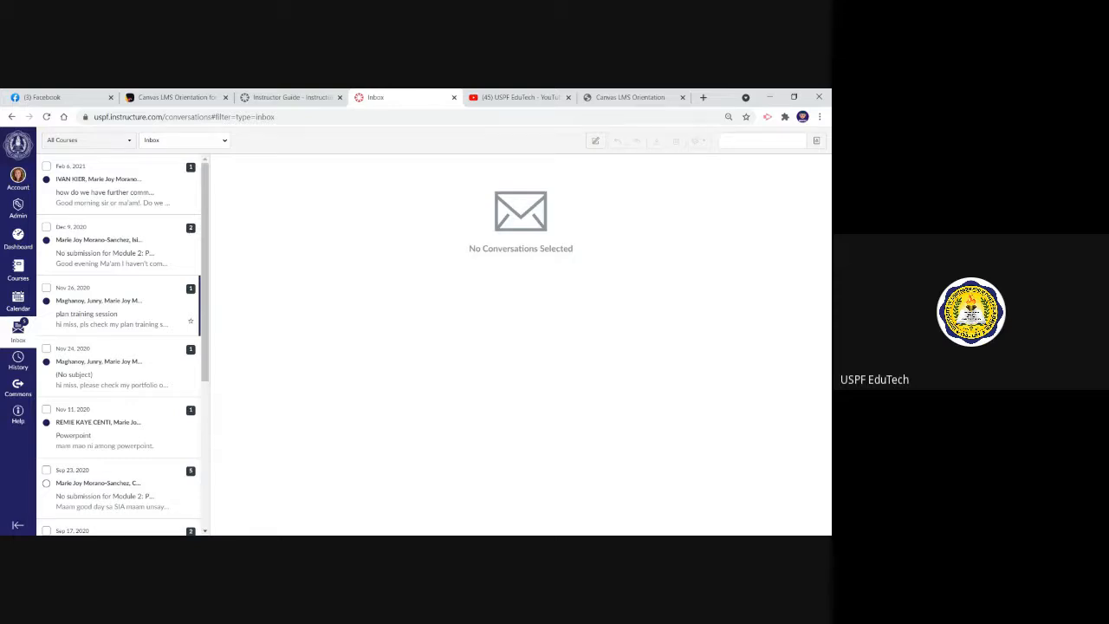
left_click(14, 362)
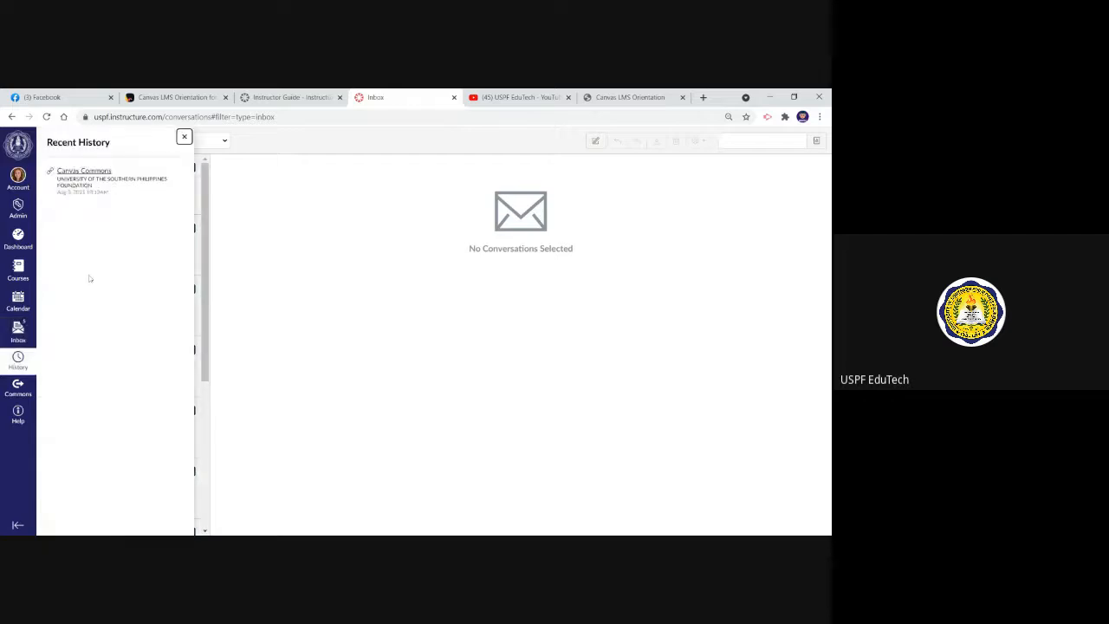
Open Canvas Commons and display the help resources over it
left_click(18, 388)
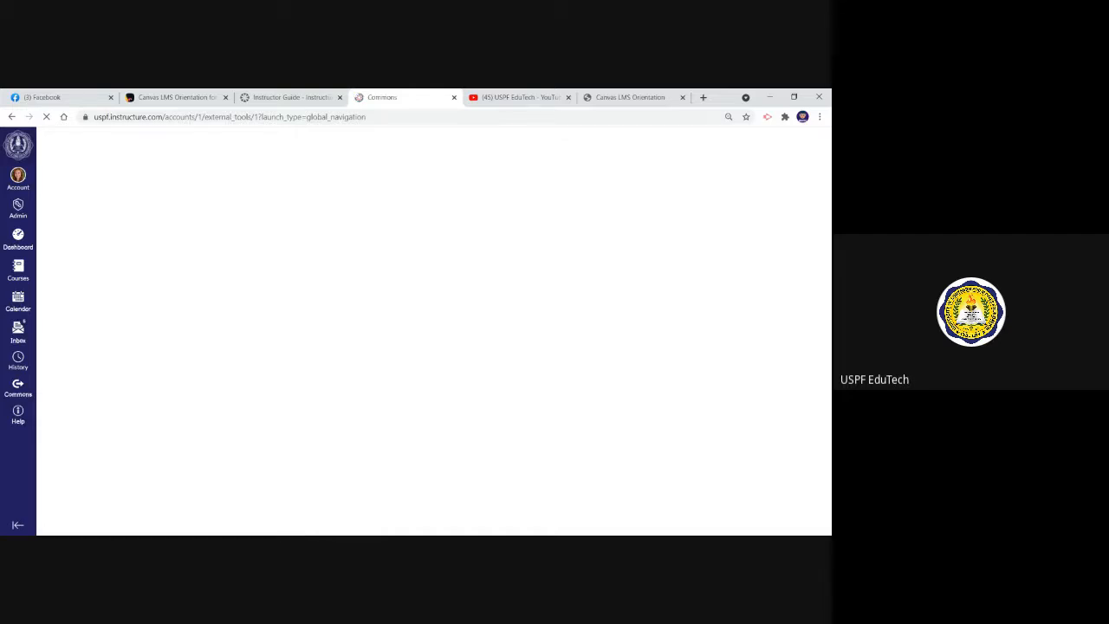
left_click(18, 414)
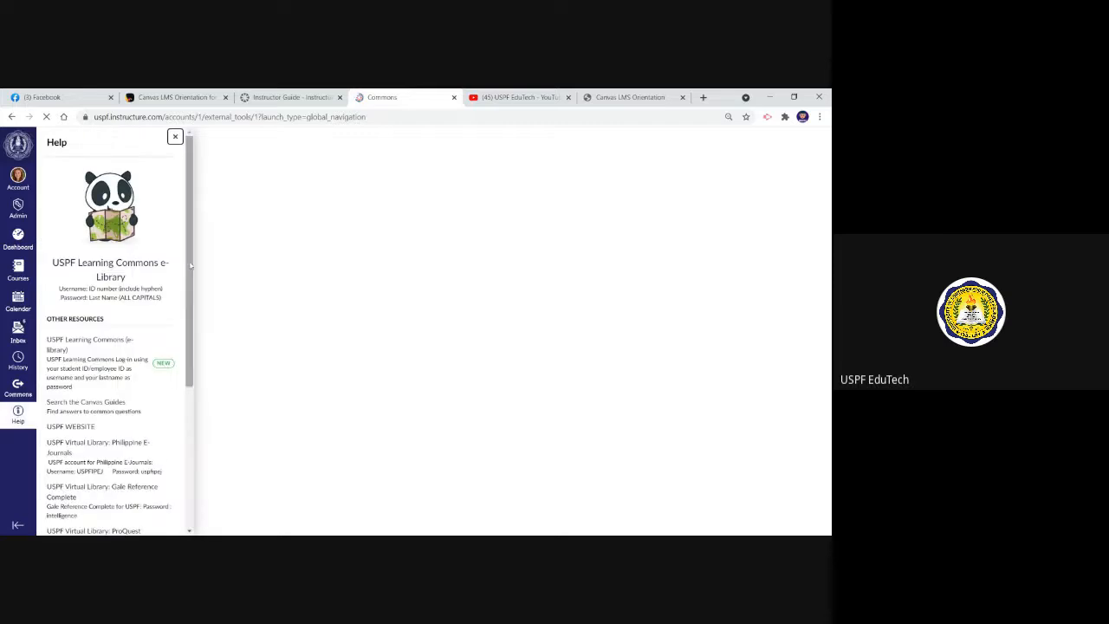
left_click_drag(190, 266, 194, 235)
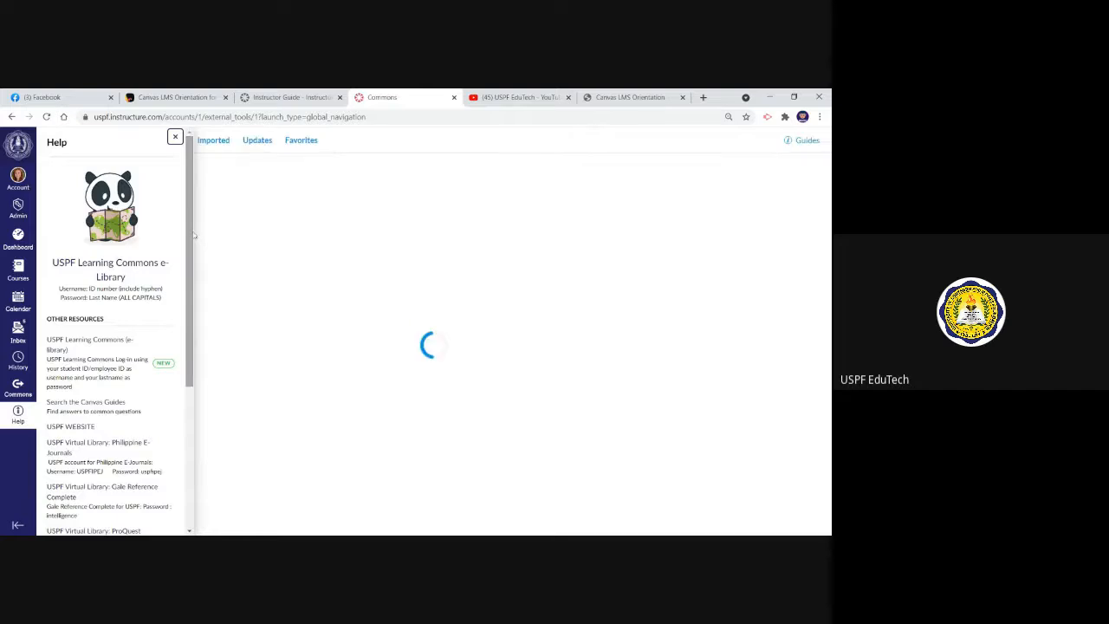
Open the USPF Learning Commons e-Library from the help resources and log in with the ID number and last-name password, enabling Remember password
left_click(149, 266)
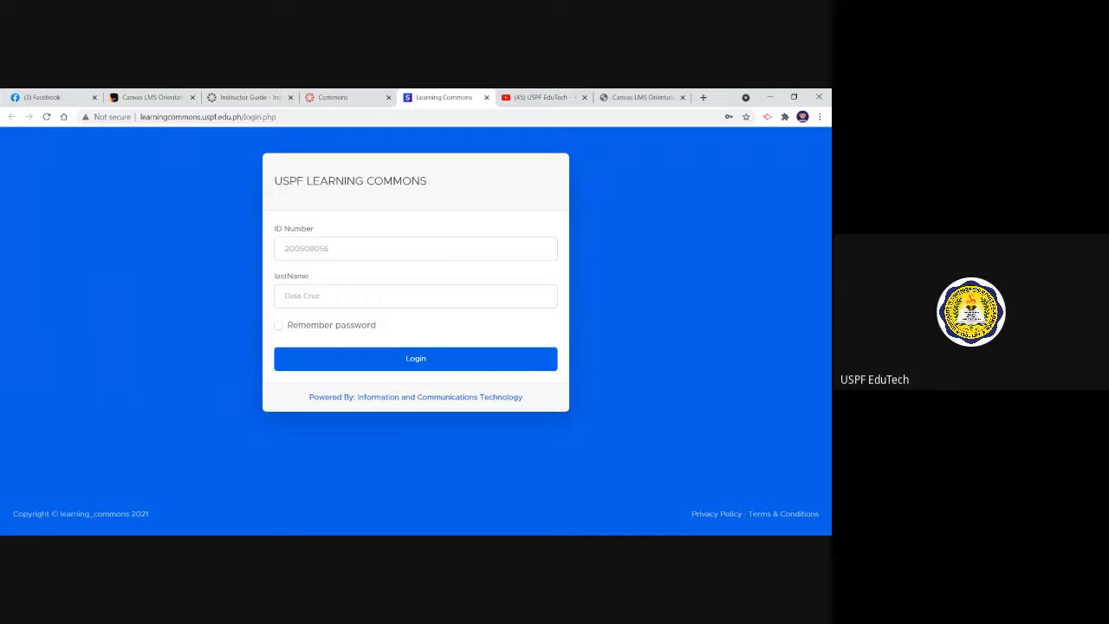
left_click(371, 248)
left_click(369, 334)
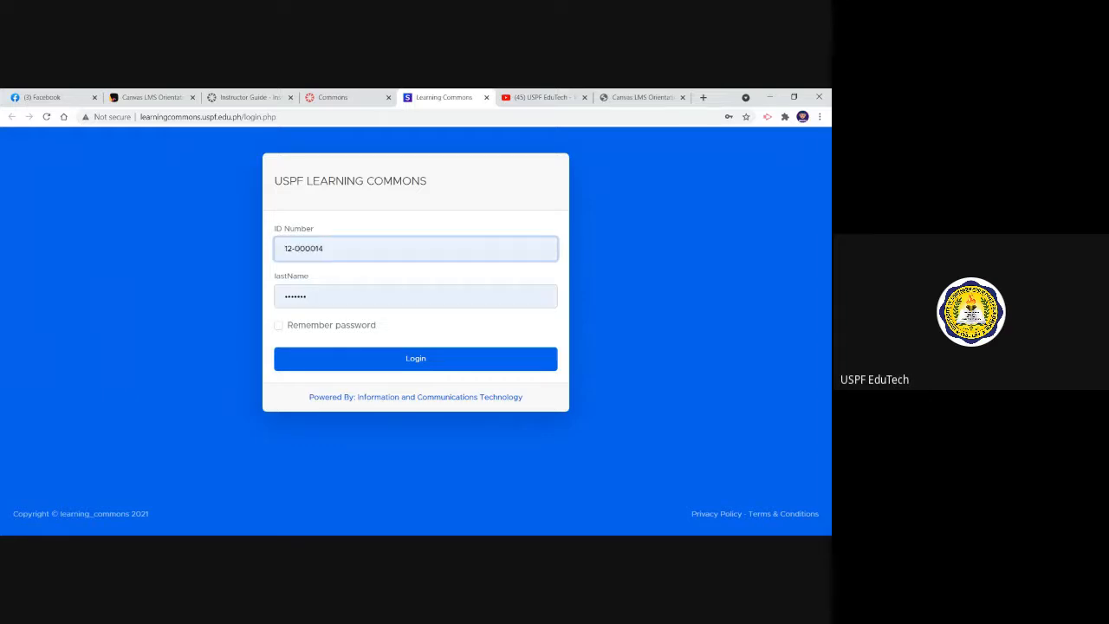
left_click(279, 326)
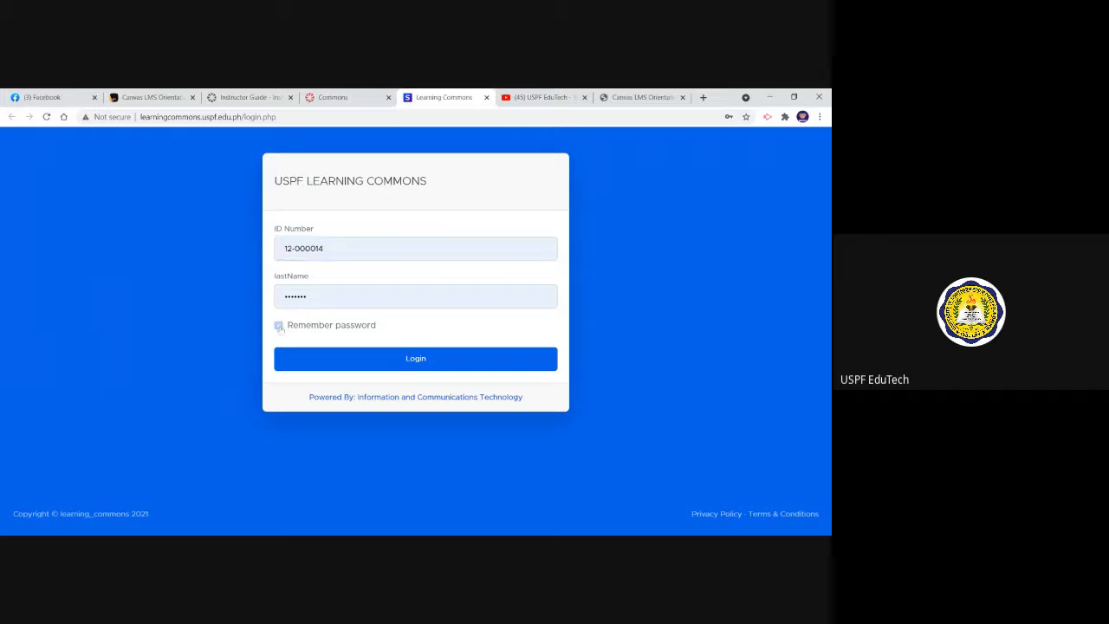
left_click(370, 359)
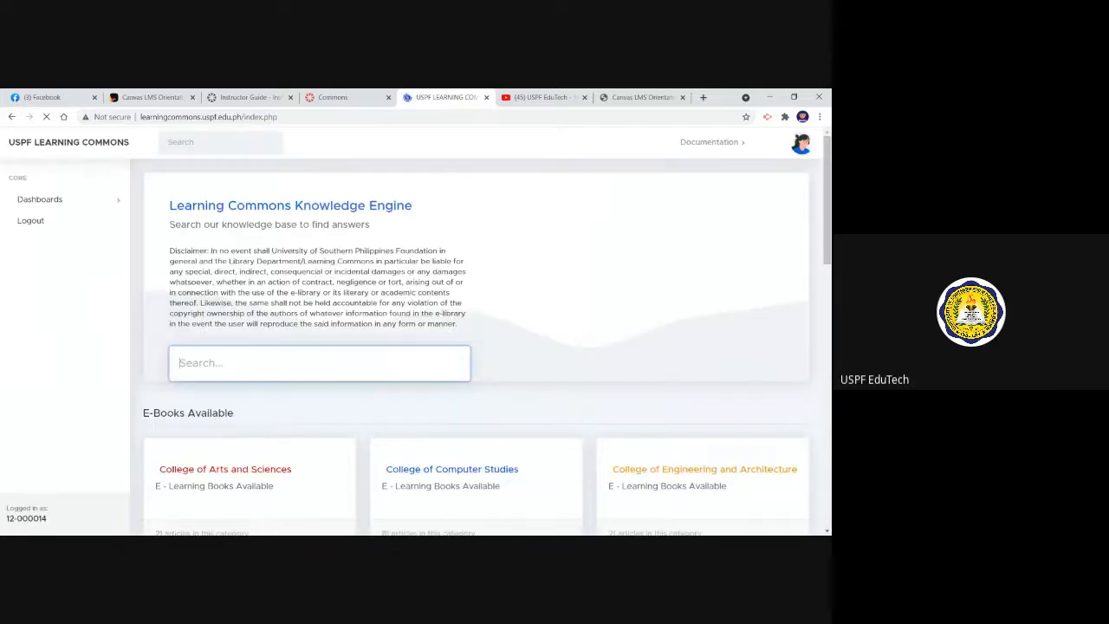
Search the e-library for "social work" and open the book Direct Social Work Practice Theory and Skills
key("alt+Tab")
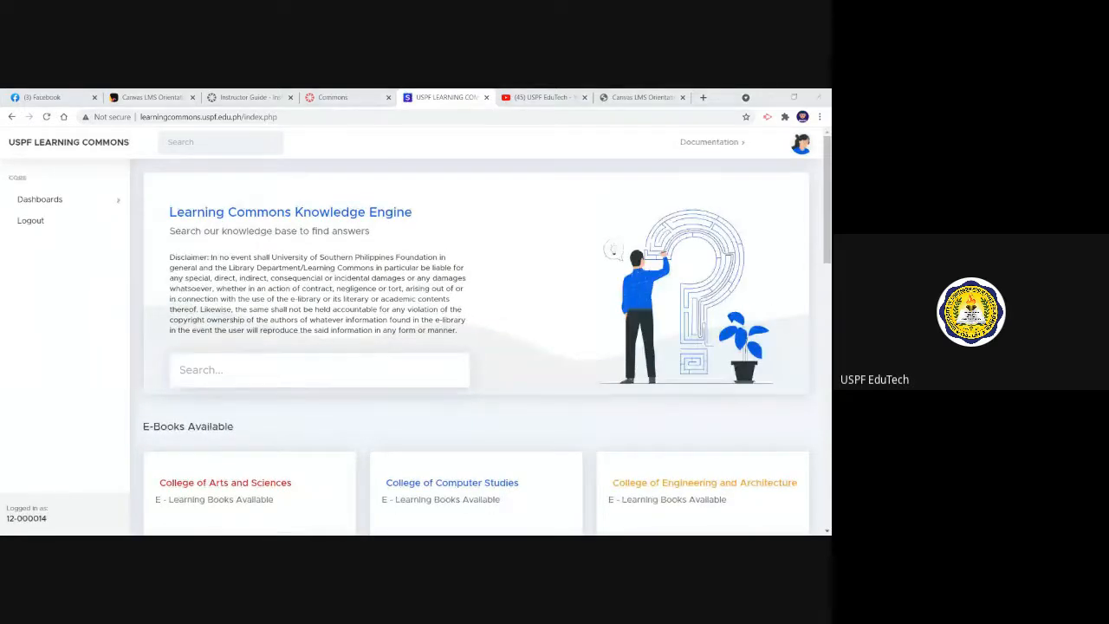
key("alt+Tab")
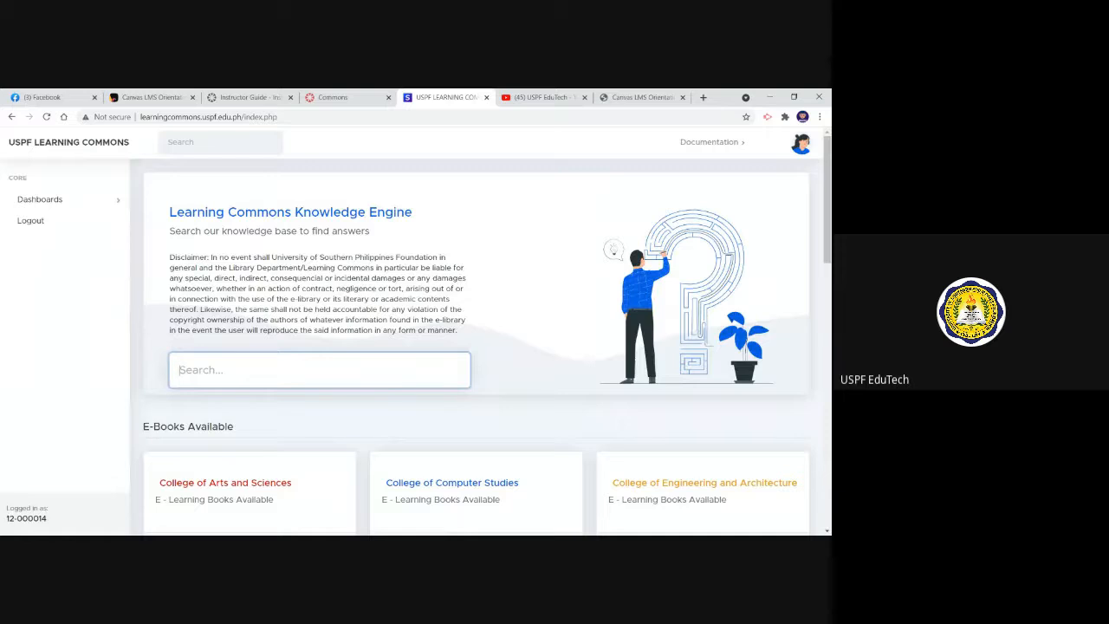
type("social work")
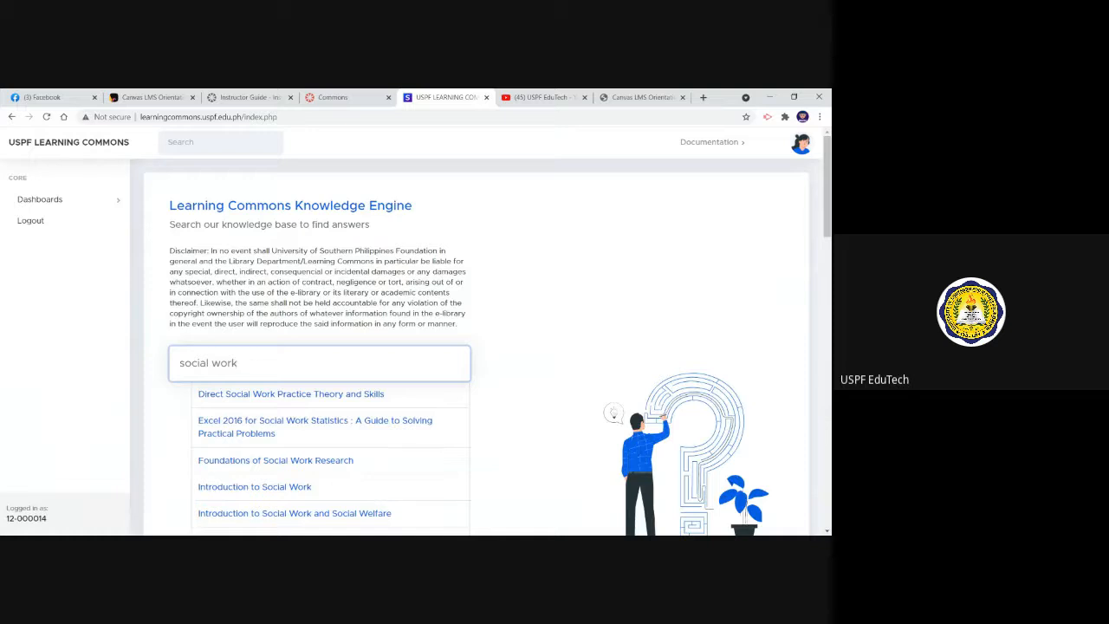
left_click(285, 394)
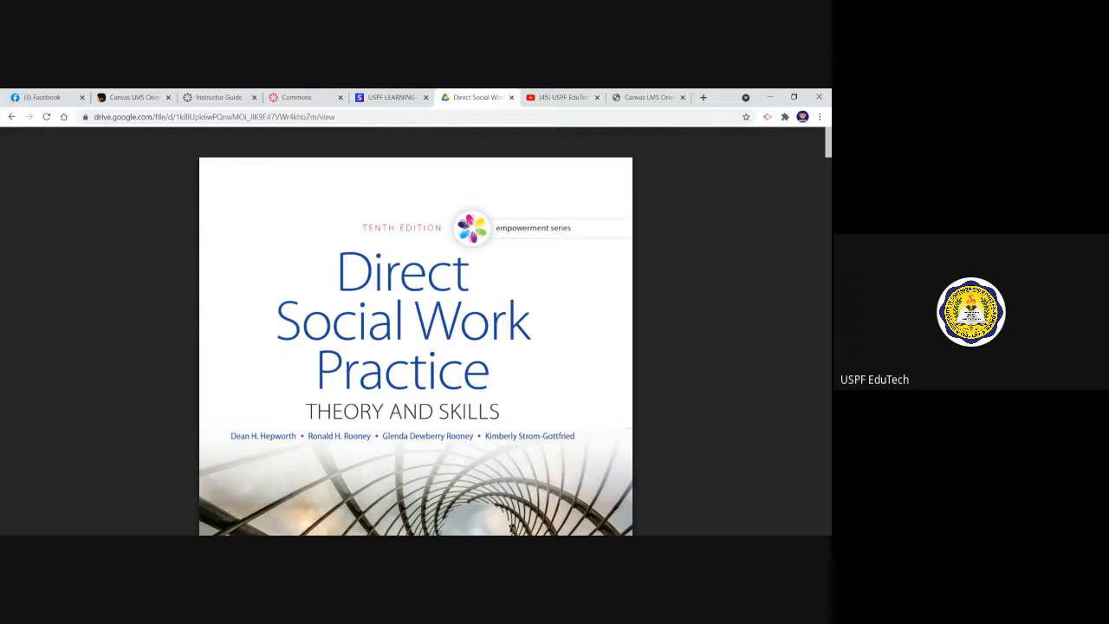
Close the e-book and the e-library, and return to the Canvas Commons page with its help resources
left_click(511, 97)
left_click(425, 97)
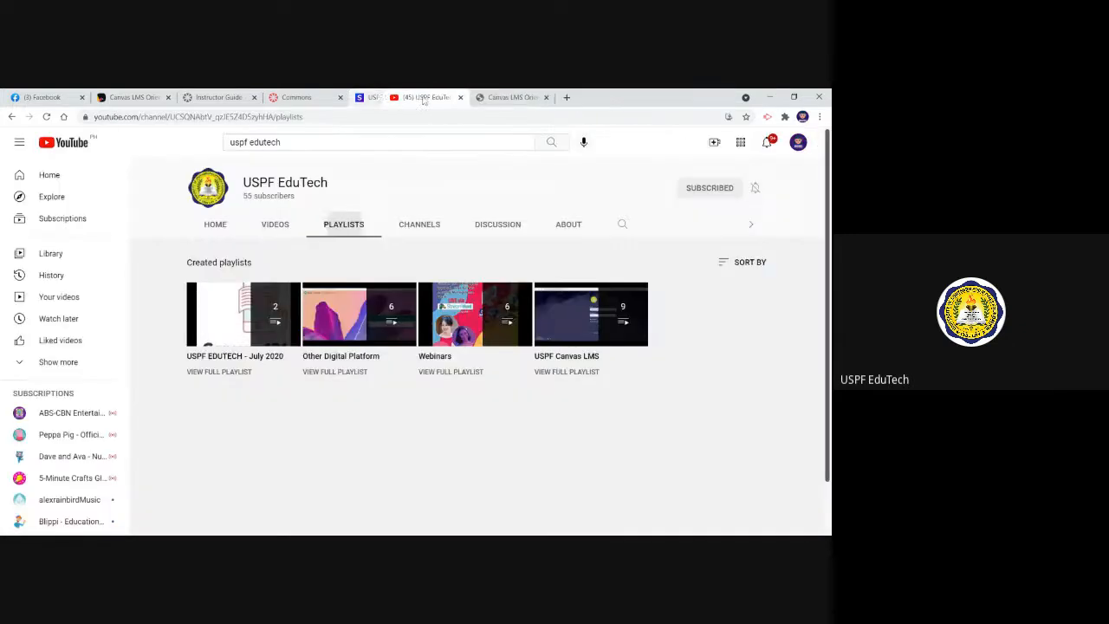
left_click(322, 99)
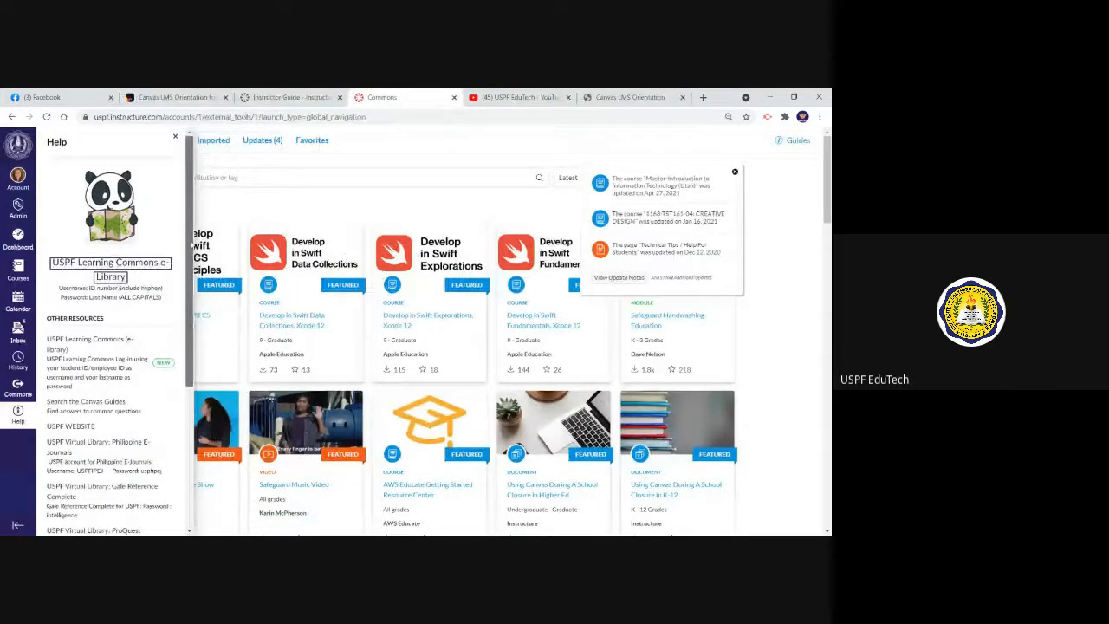
Look through the other help resources, from the virtual library entries down to the Canvas support options
left_click_drag(190, 251, 192, 315)
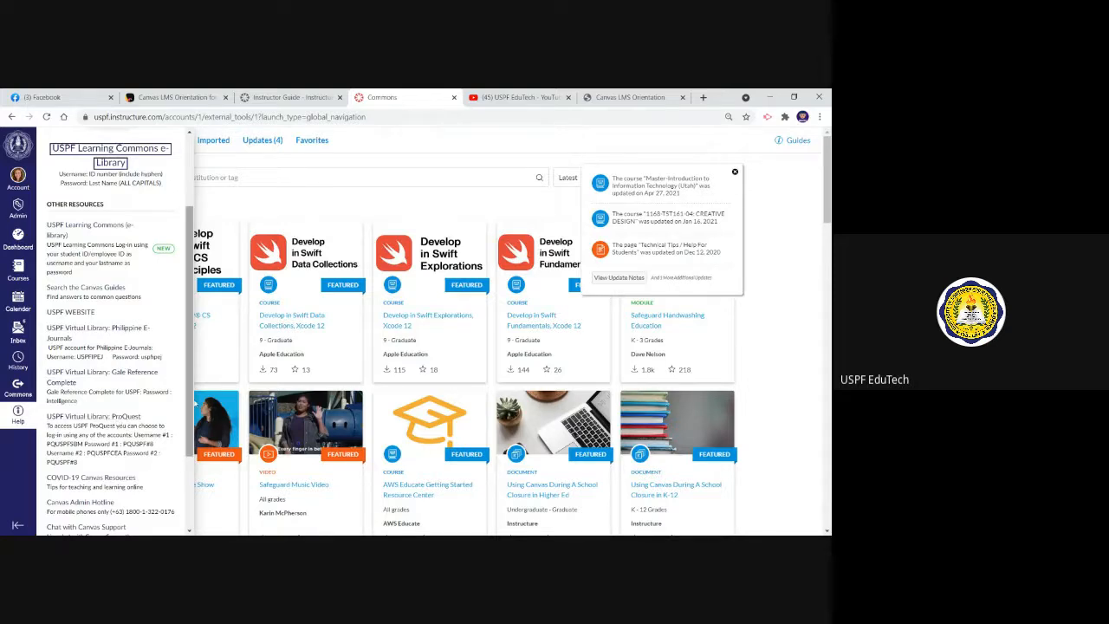
scroll(189, 422, "down", 1)
scroll(189, 422, "down", 2)
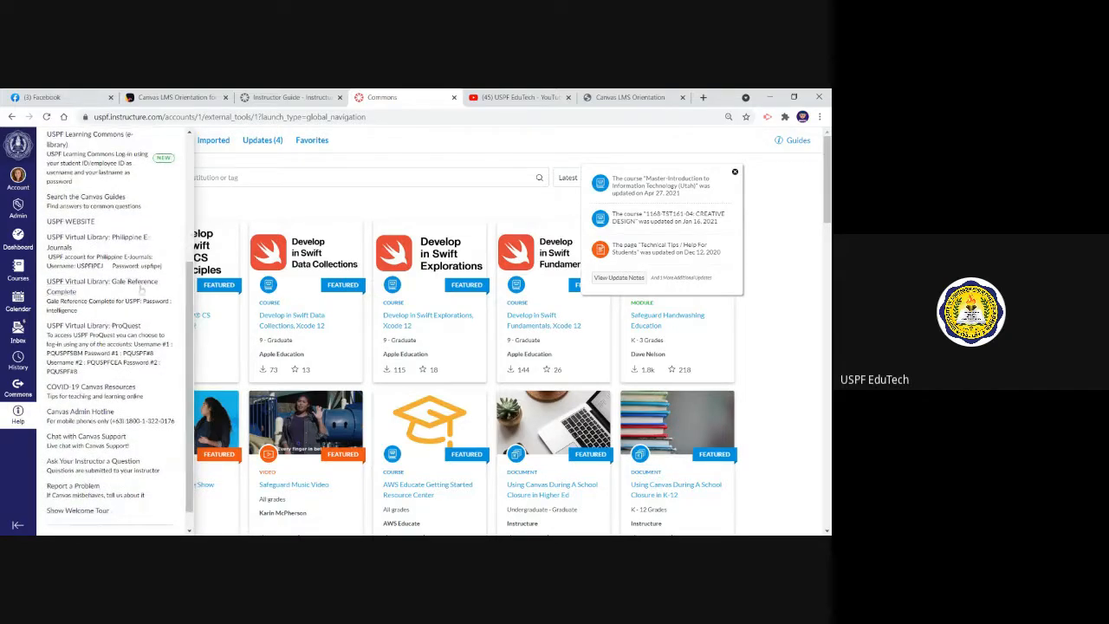
left_click_drag(189, 316, 184, 173)
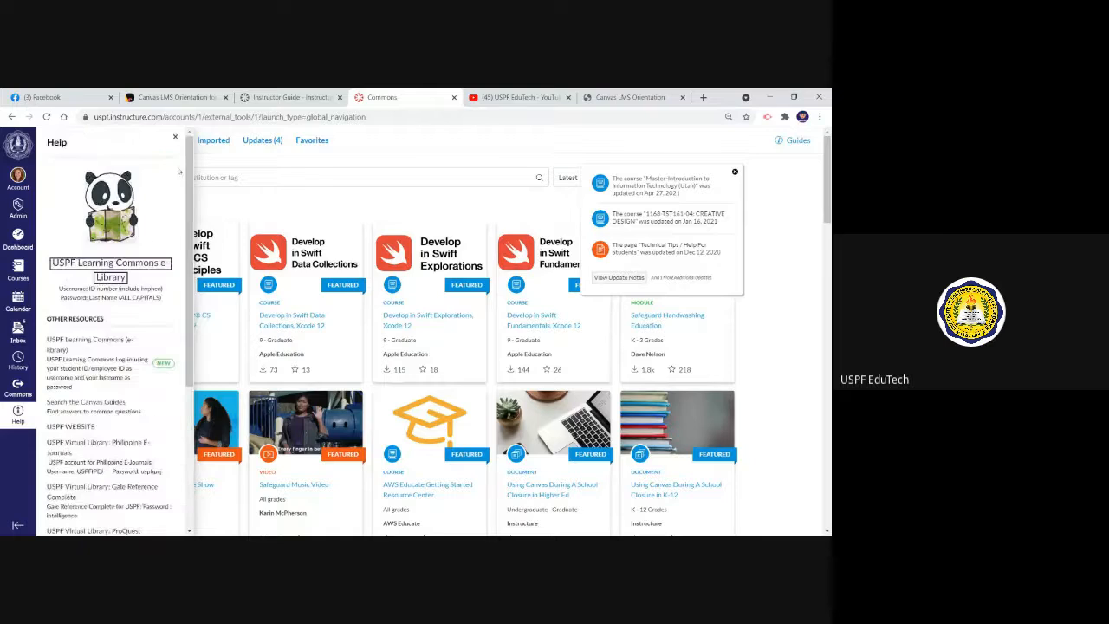
View the account's profile page and its settings page
left_click(14, 182)
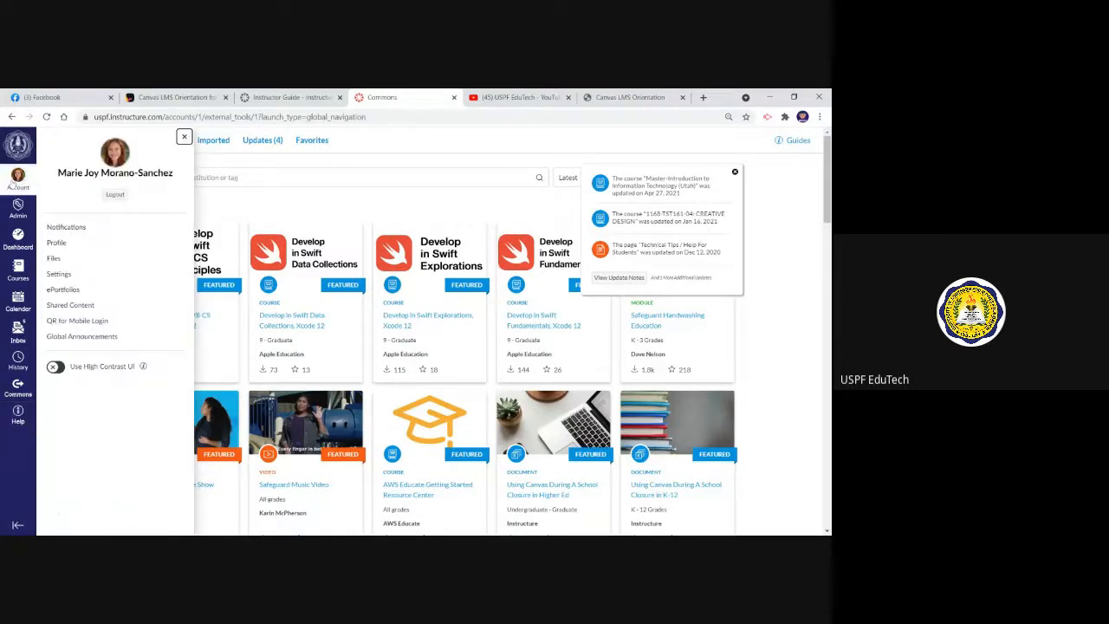
left_click(56, 244)
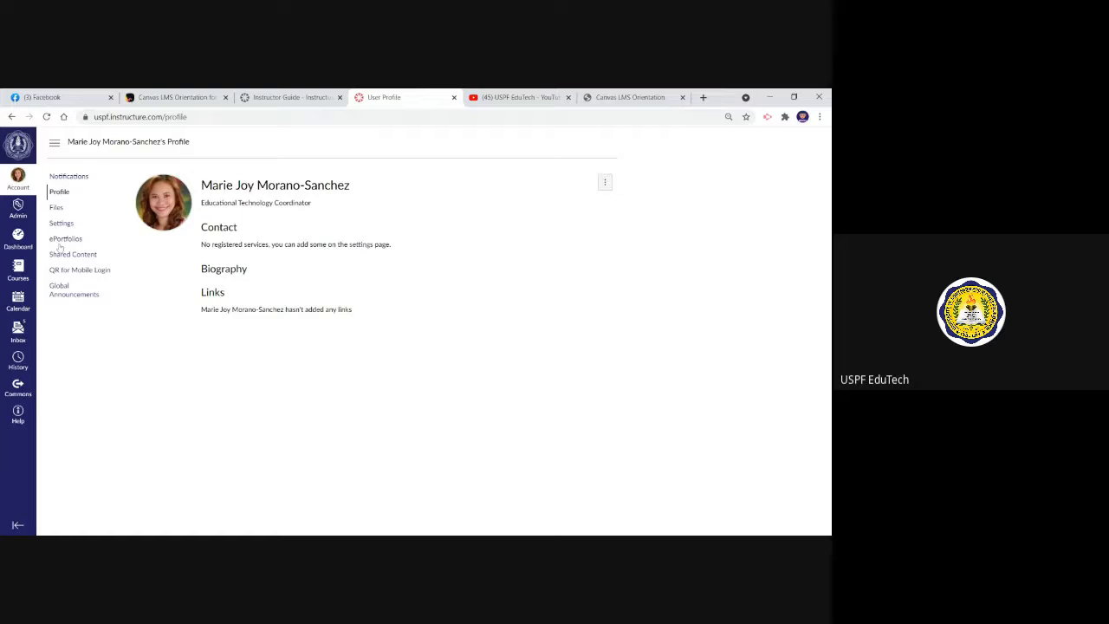
mouse_move(184, 224)
left_click(62, 224)
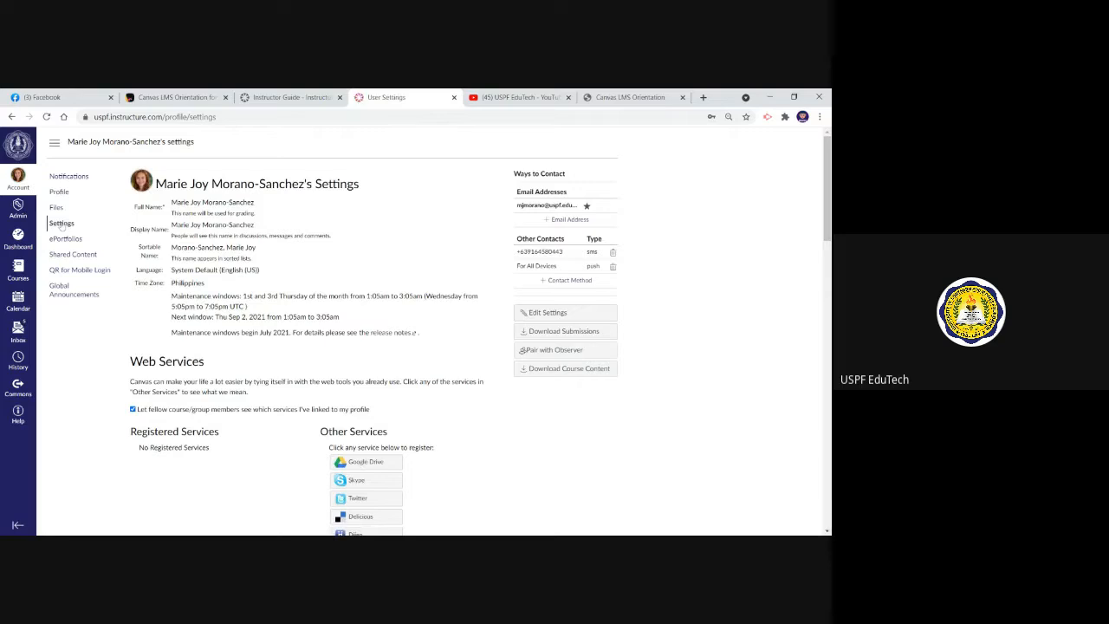
Open the account notification settings and review the notification types under Course Activities
left_click(69, 176)
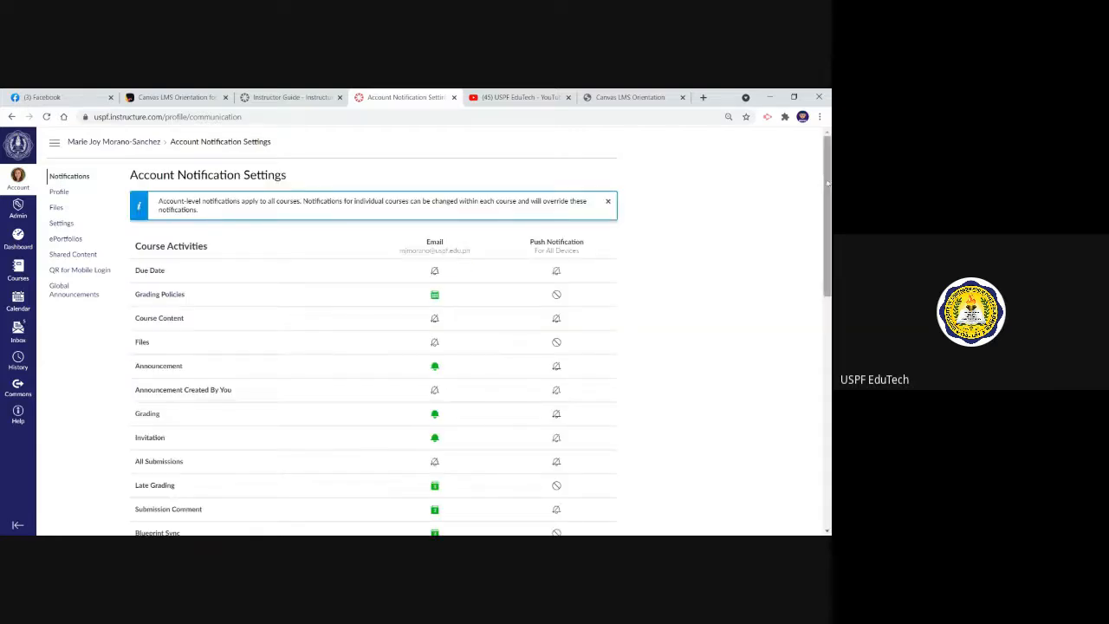
left_click_drag(828, 183, 819, 210)
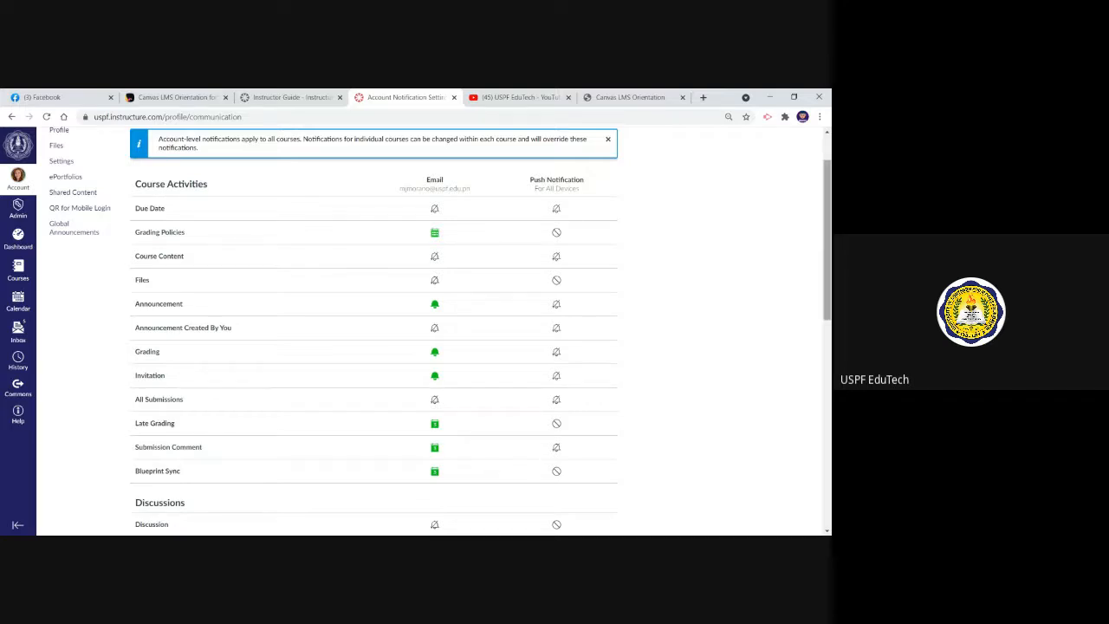
scroll(826, 260, "up", 1)
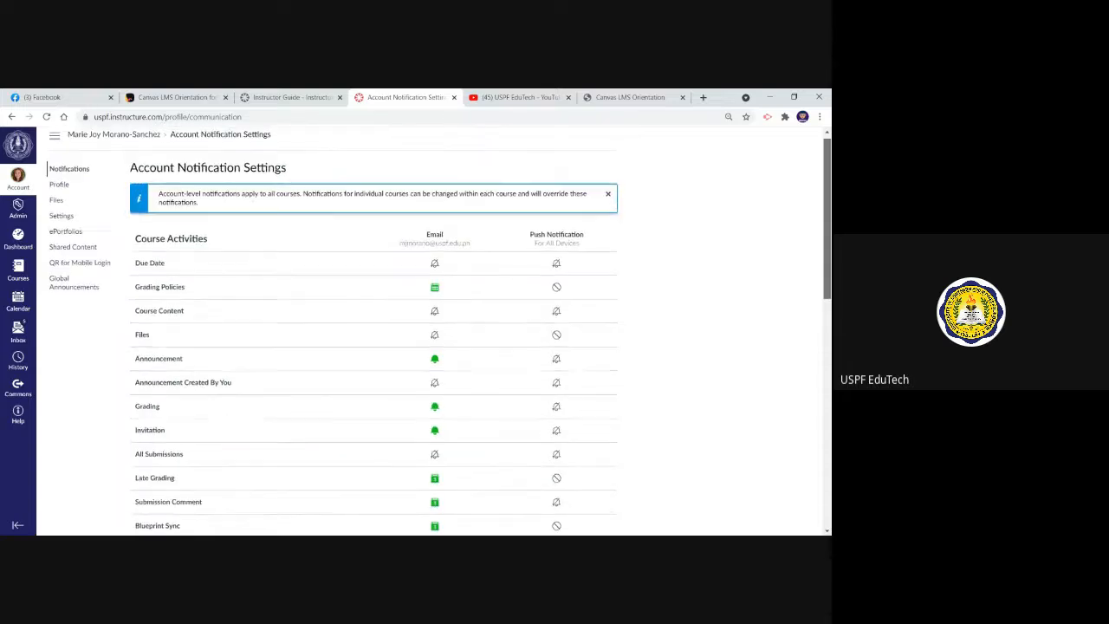
scroll(826, 260, "down", 3)
scroll(434, 338, "up", 3)
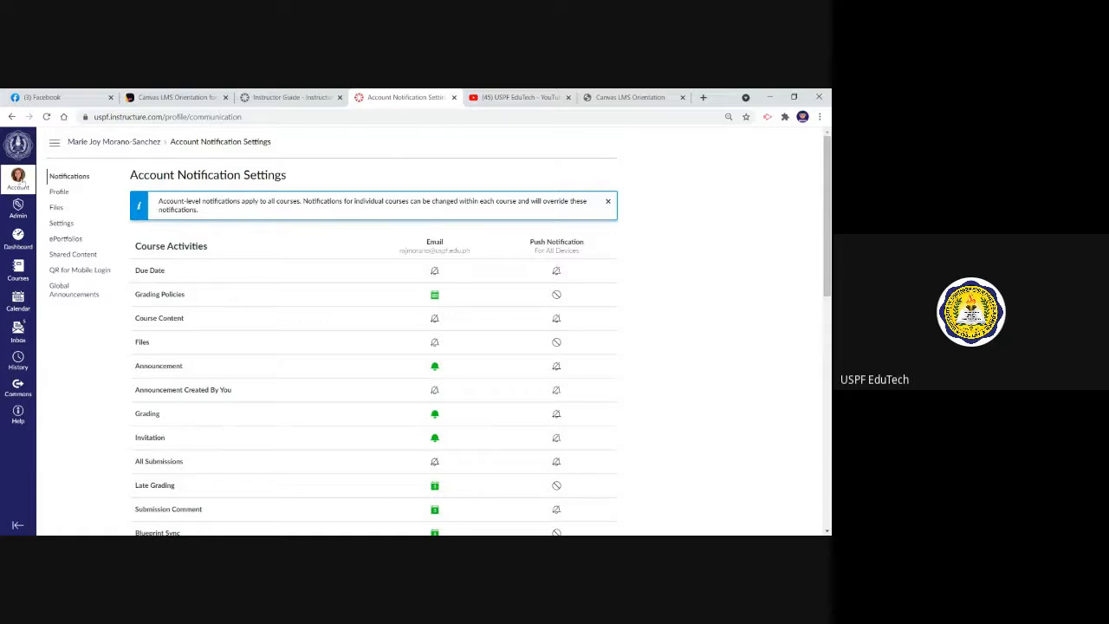
Revisit the account settings, and display the email frequency choices for Grading Policies in the notification settings
left_click(18, 177)
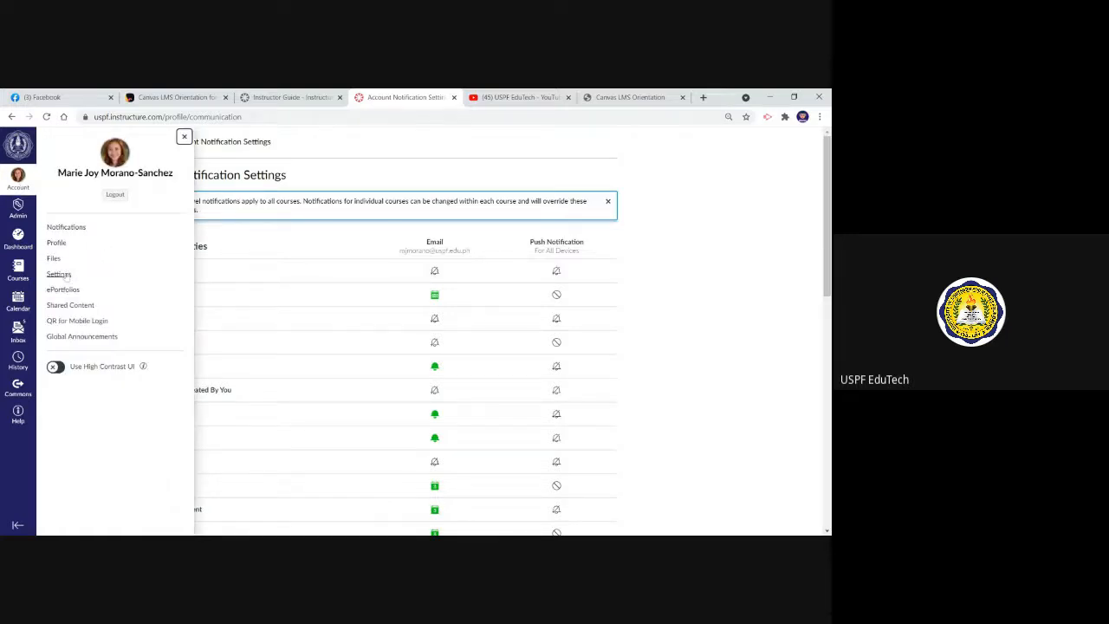
left_click(59, 274)
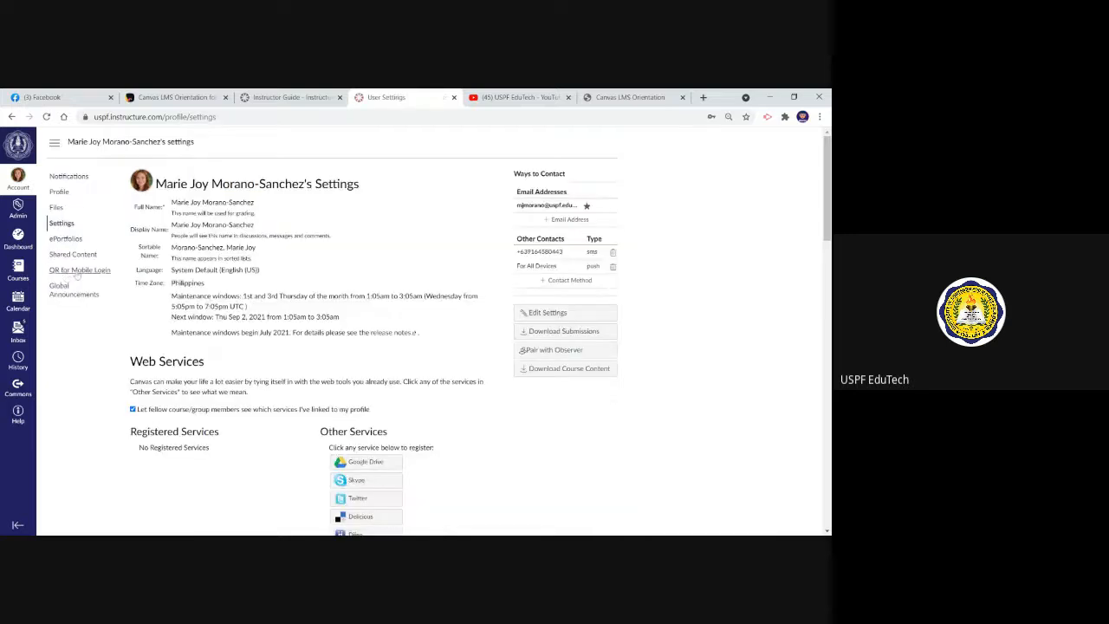
mouse_move(829, 181)
left_mouse_down()
mouse_move(829, 202)
mouse_move(830, 181)
left_mouse_up()
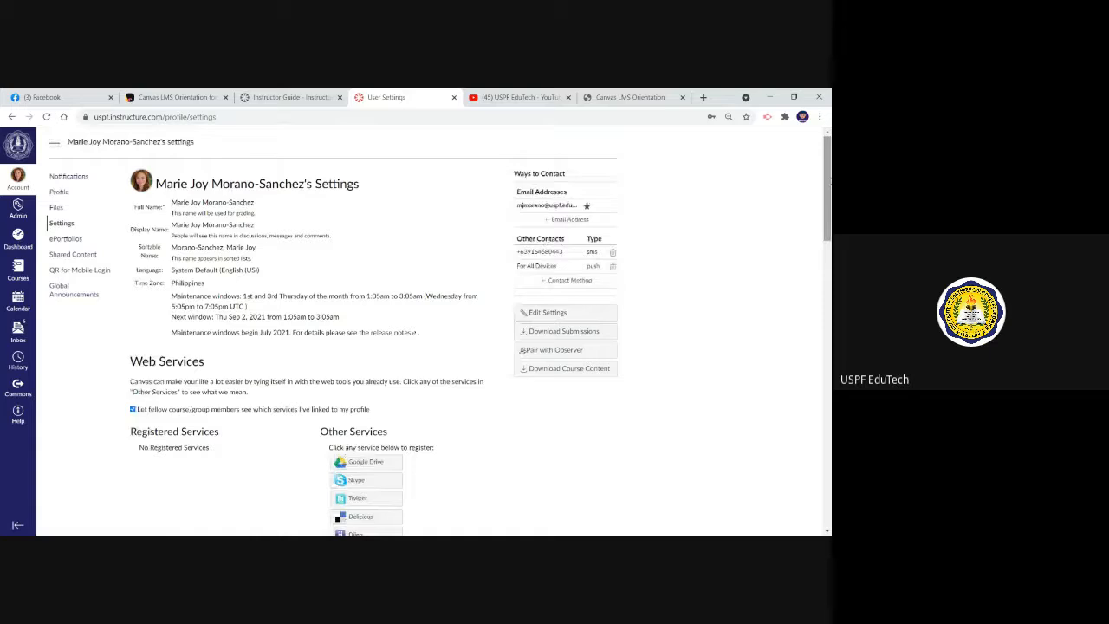
left_click(69, 175)
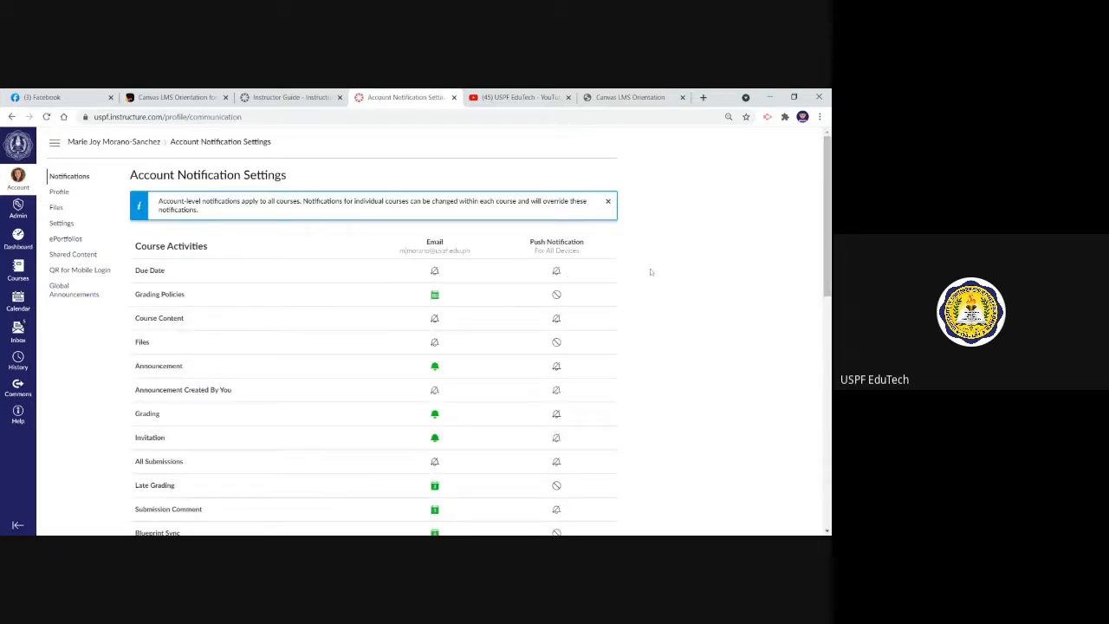
left_click(435, 296)
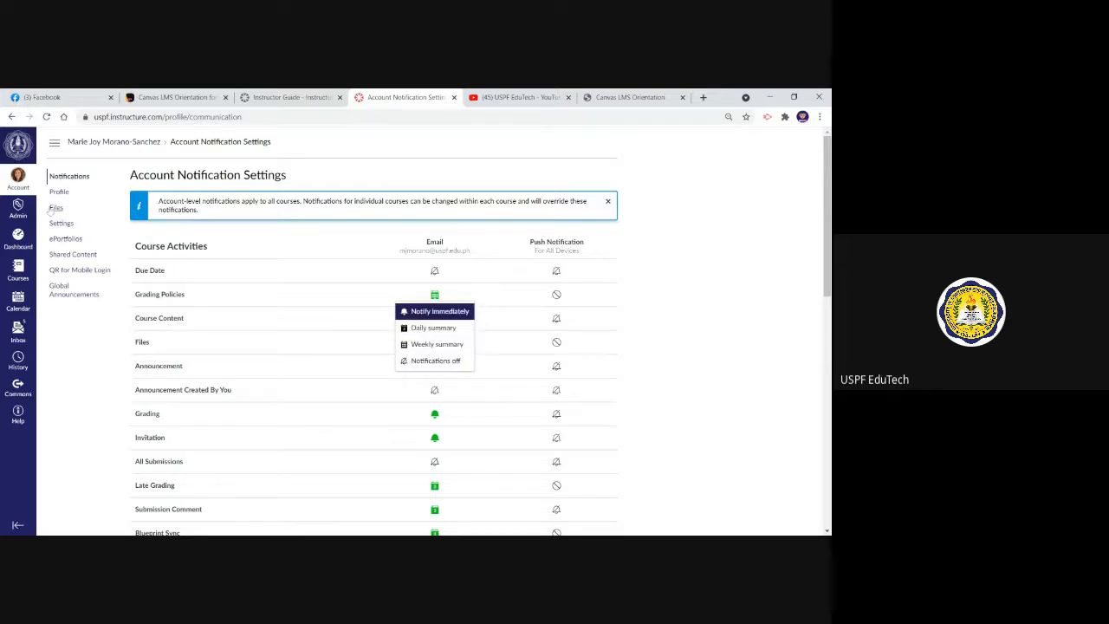
Start a new course from the dashboard and name it Social Work Practice w/Individuals & Families
left_click(19, 241)
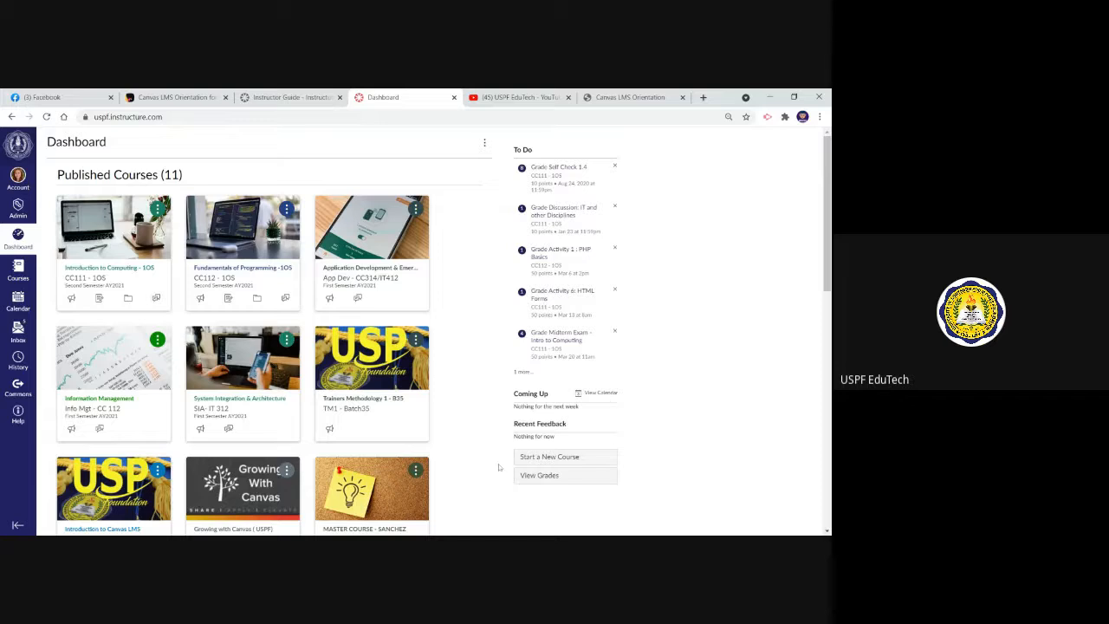
left_click(545, 462)
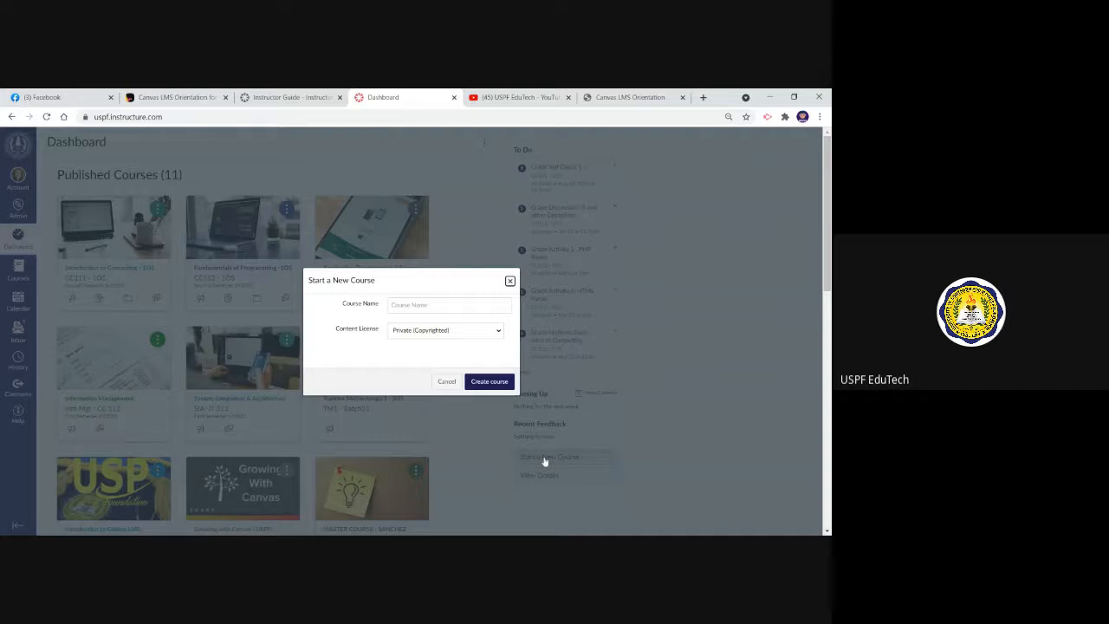
left_click(448, 305)
type("C")
key("BackSpace")
type("SW")
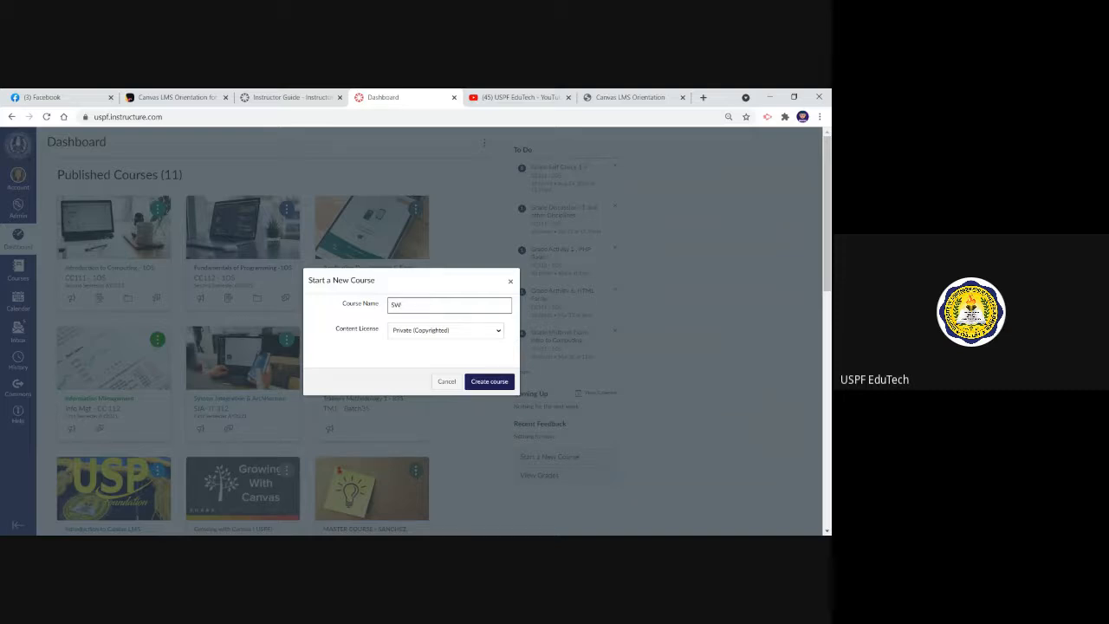
key("BackSpace")
key("BackSpace")
type("Soca")
type("al Wor")
key("Down")
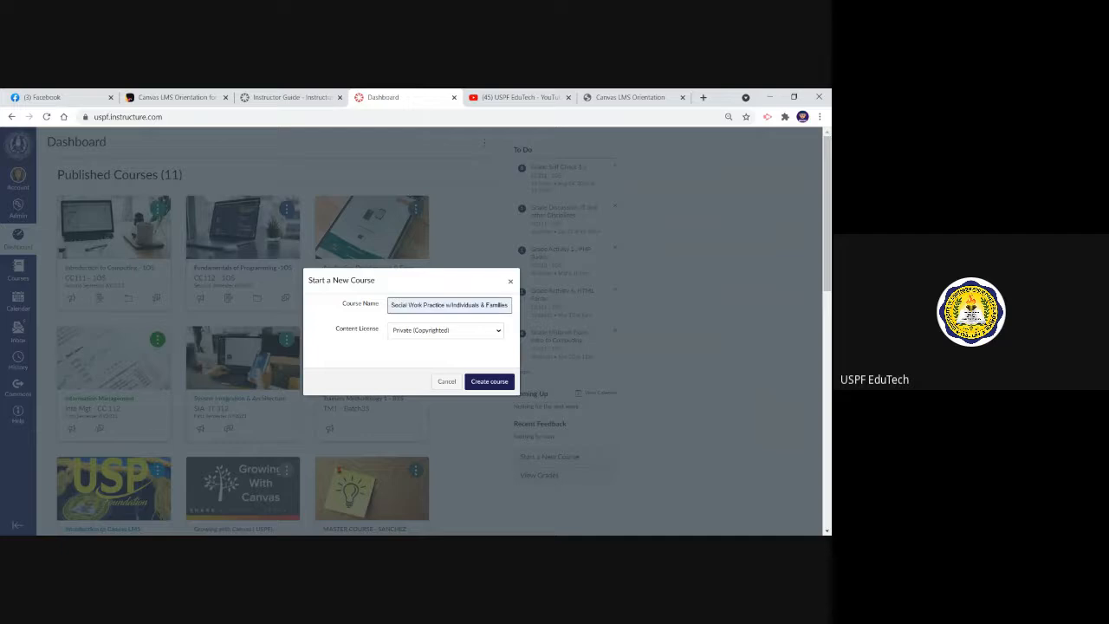
key("Return")
key("Tab")
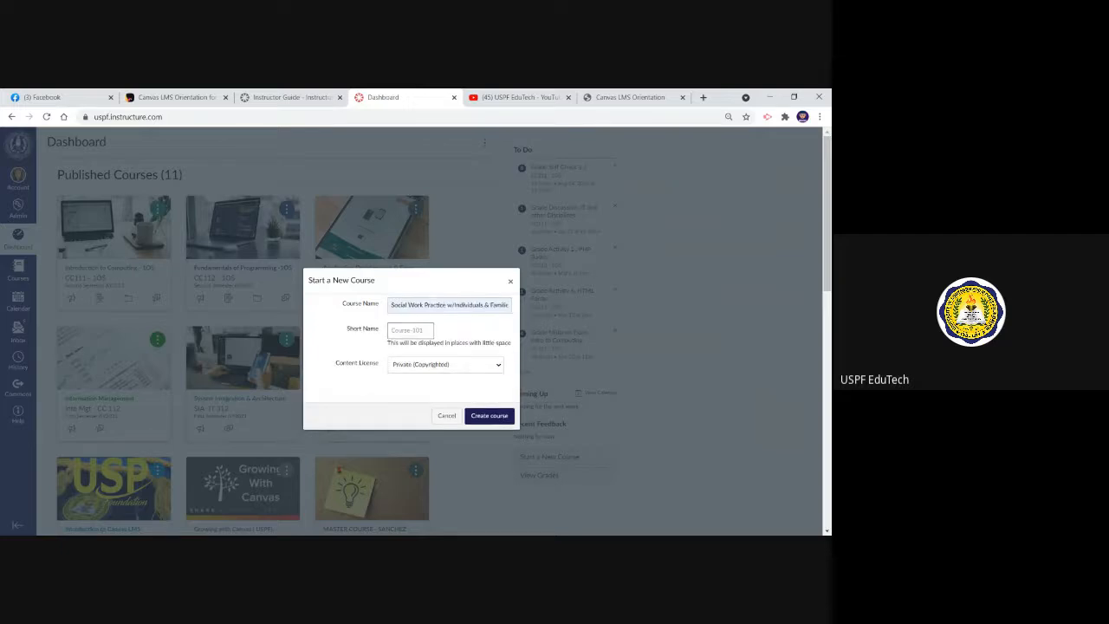
Set the course's short name to SW300 and create the course with the Private (Copyrighted) license
type("SWI")
type("300")
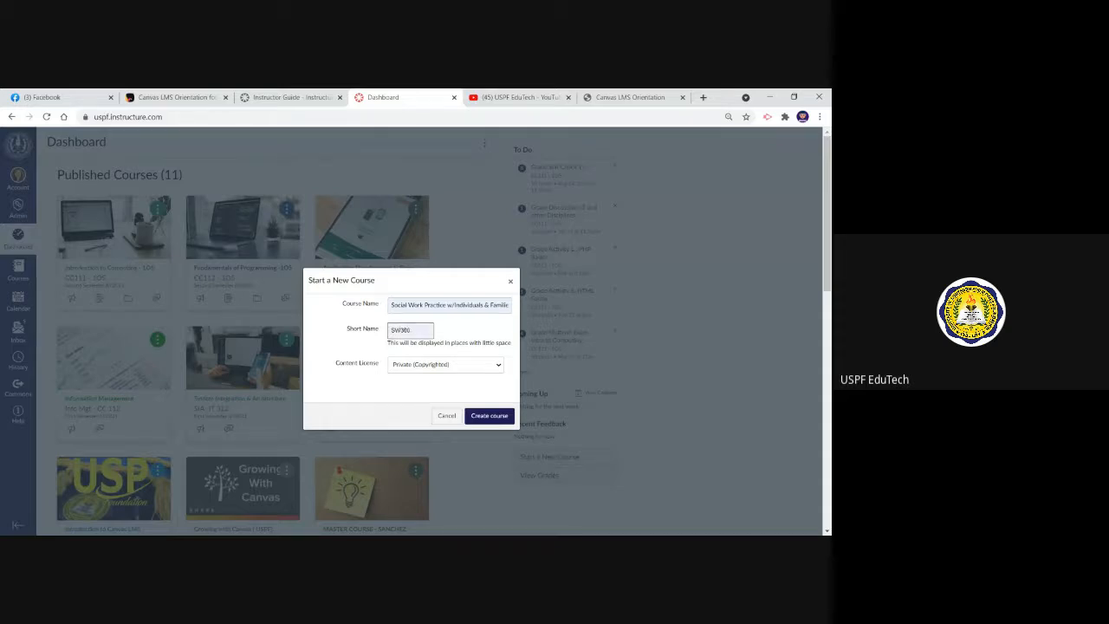
left_click(491, 416)
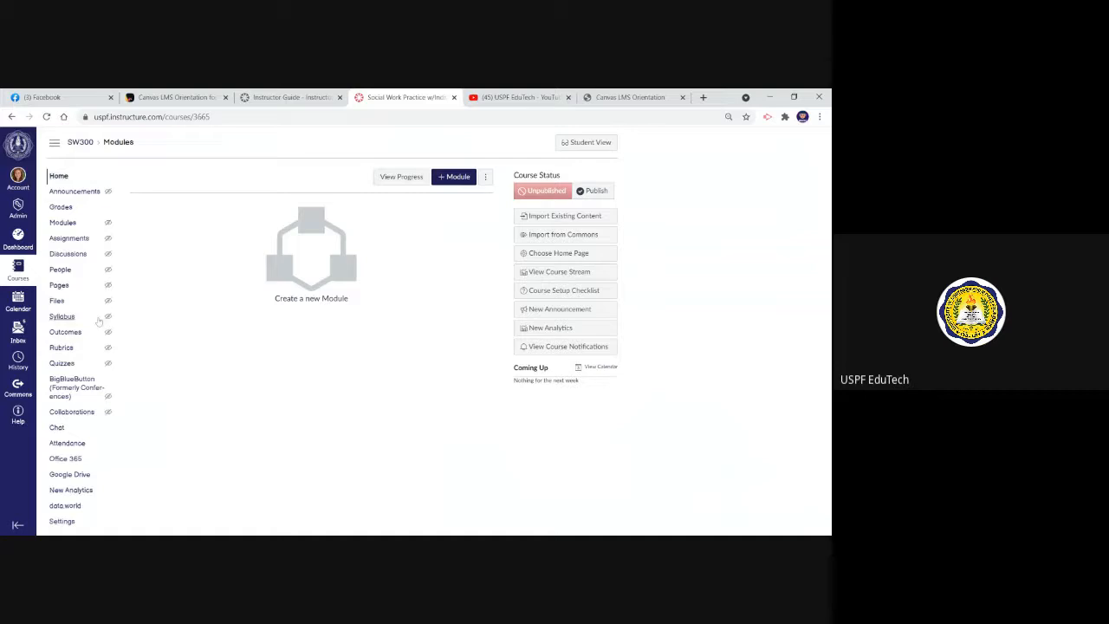
Return to the dashboard and locate the new SW300 course among the unpublished courses
left_click(19, 239)
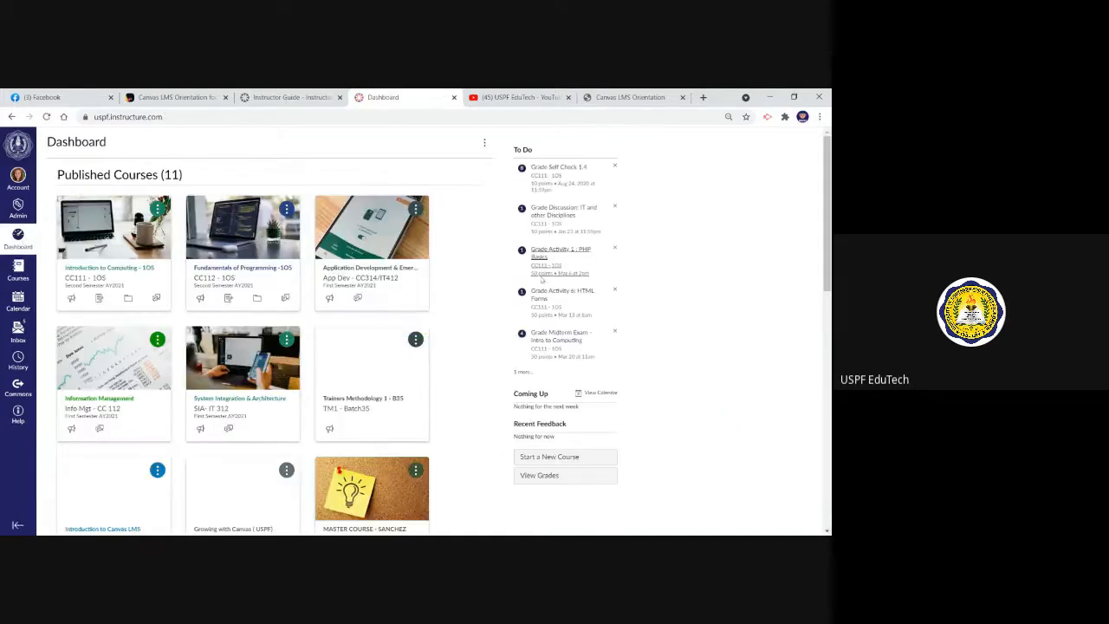
scroll(703, 243, "down", 5)
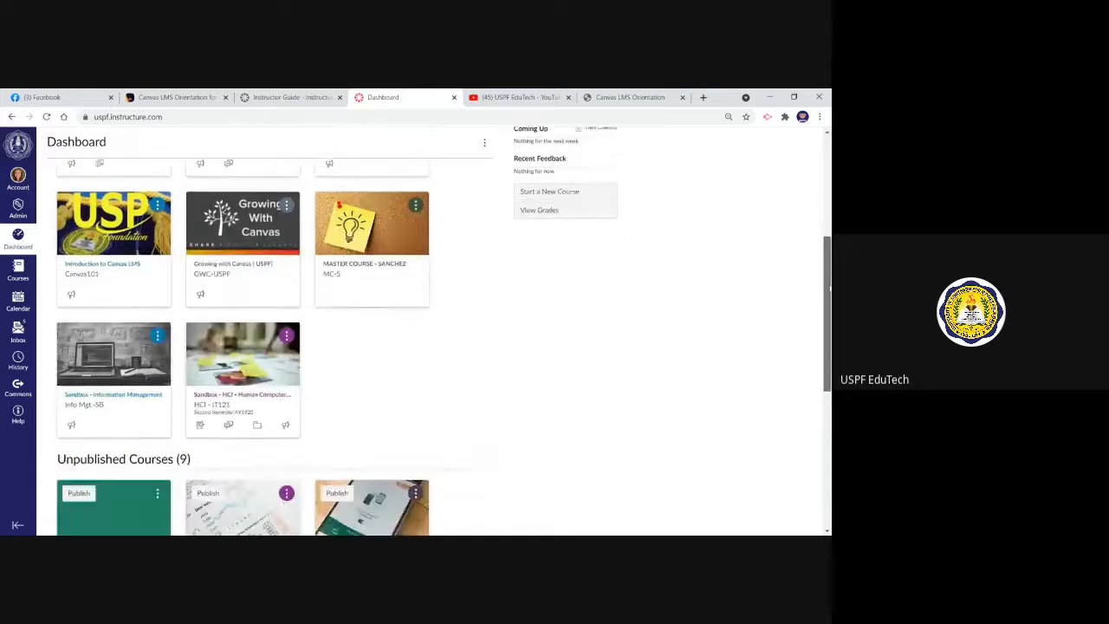
scroll(703, 244, "down", 4)
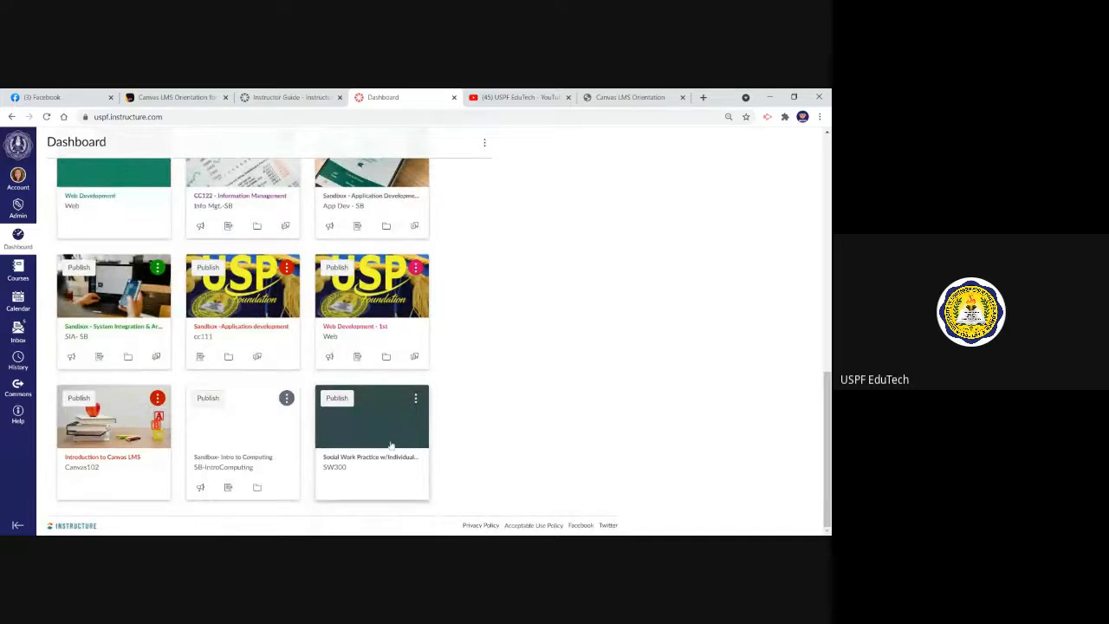
Open the SW300 course from the dashboard and bring up the Add People form from its People page
mouse_move(829, 405)
left_mouse_down()
mouse_move(829, 283)
mouse_move(807, 409)
left_mouse_up()
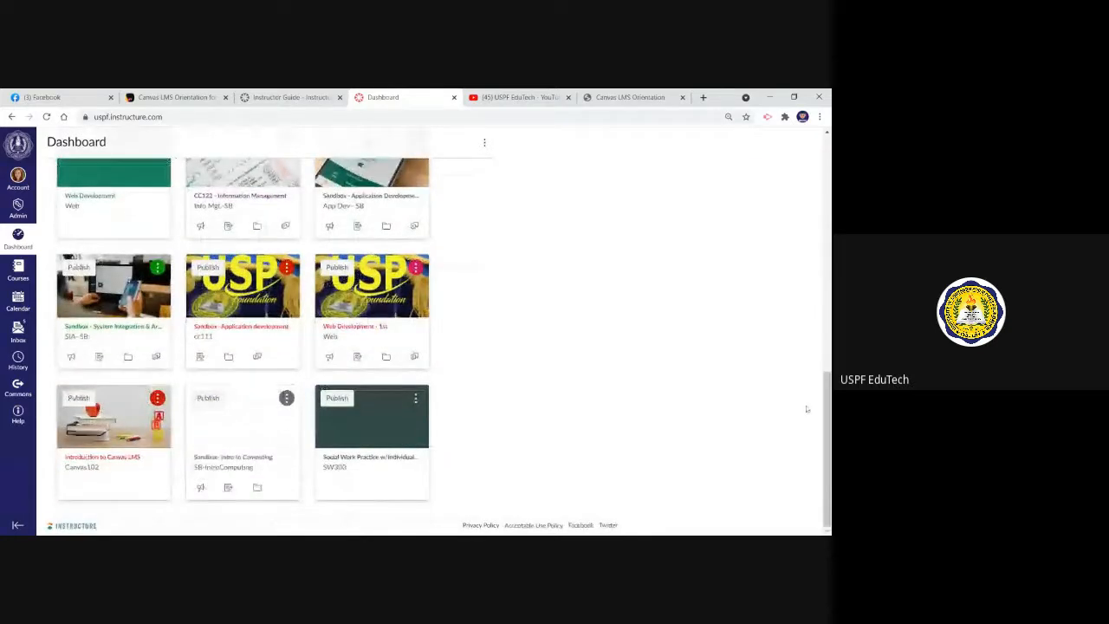
left_click(363, 459)
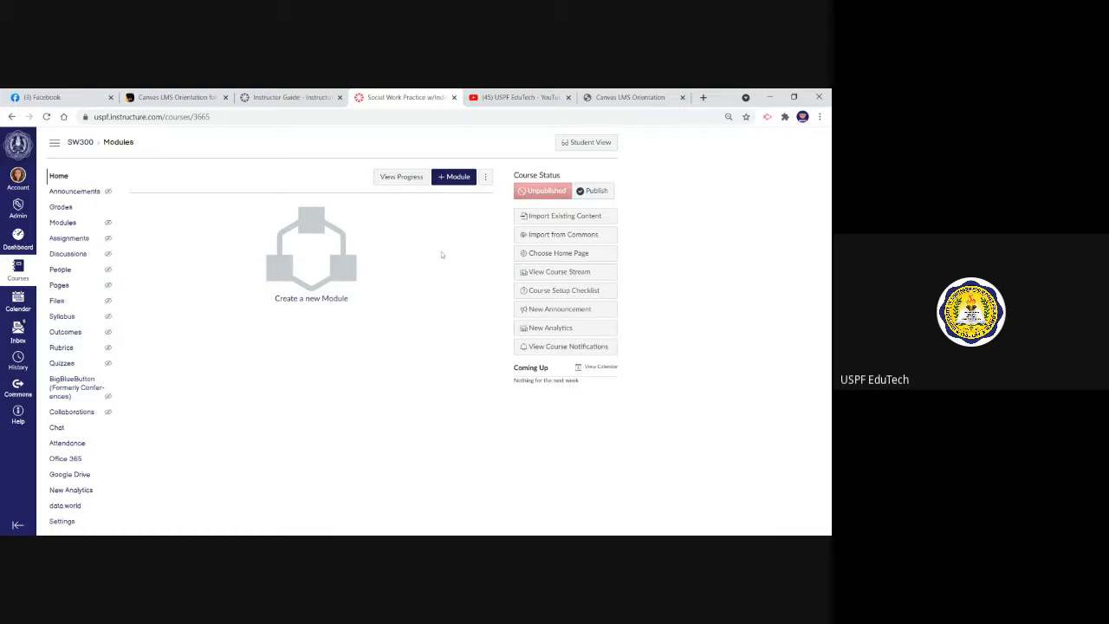
left_click(61, 270)
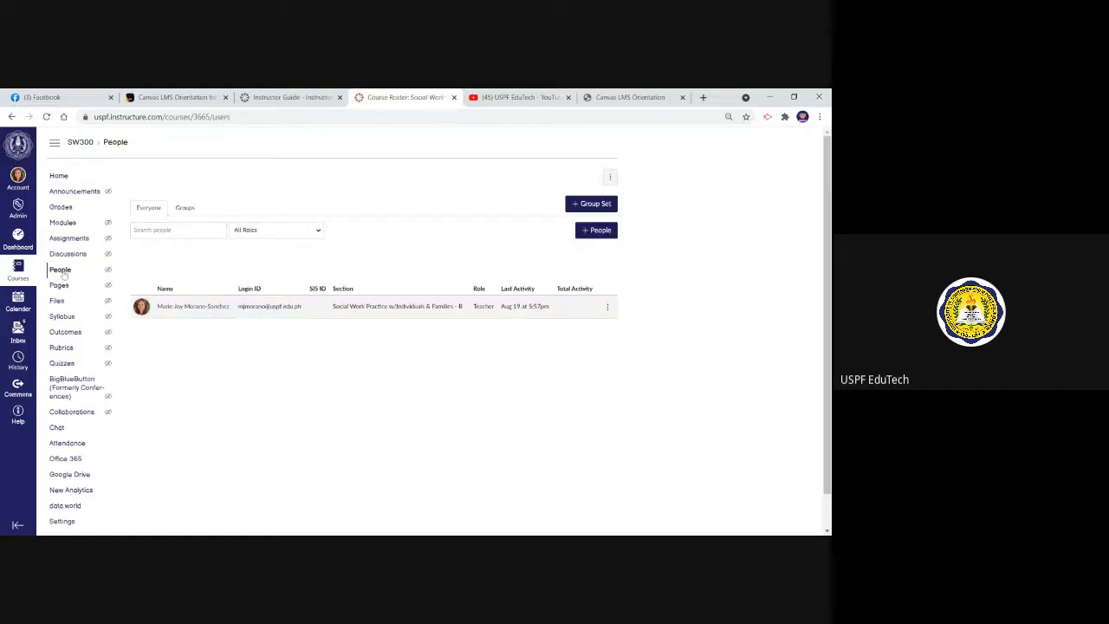
left_click(596, 230)
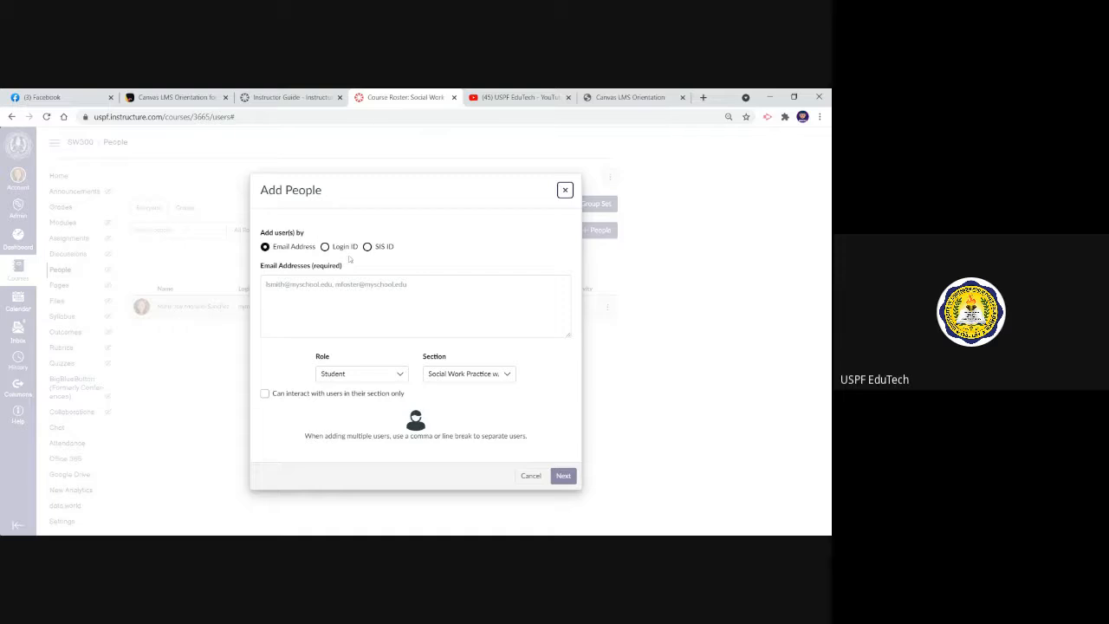
Choose to add users by Login ID and enter the student's login ID
left_click(325, 247)
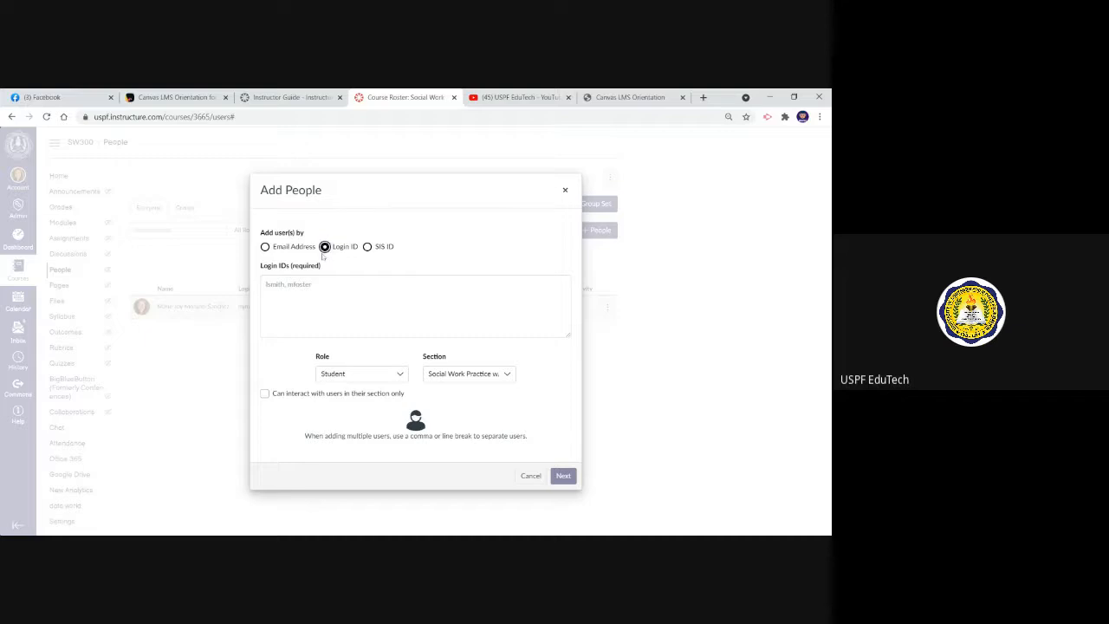
left_click(364, 304)
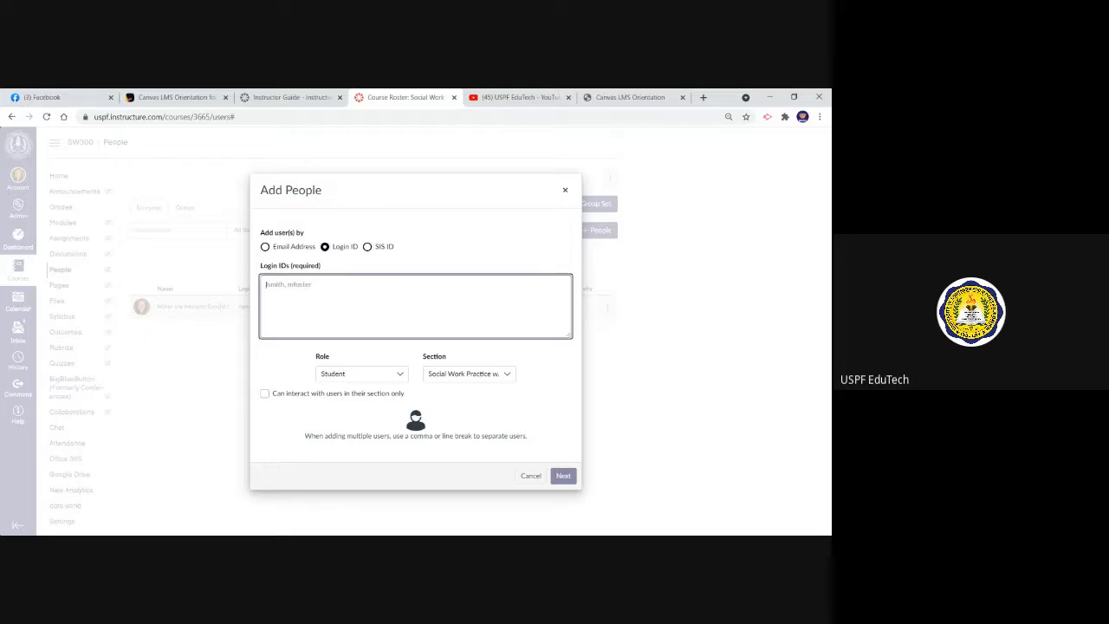
type("20")
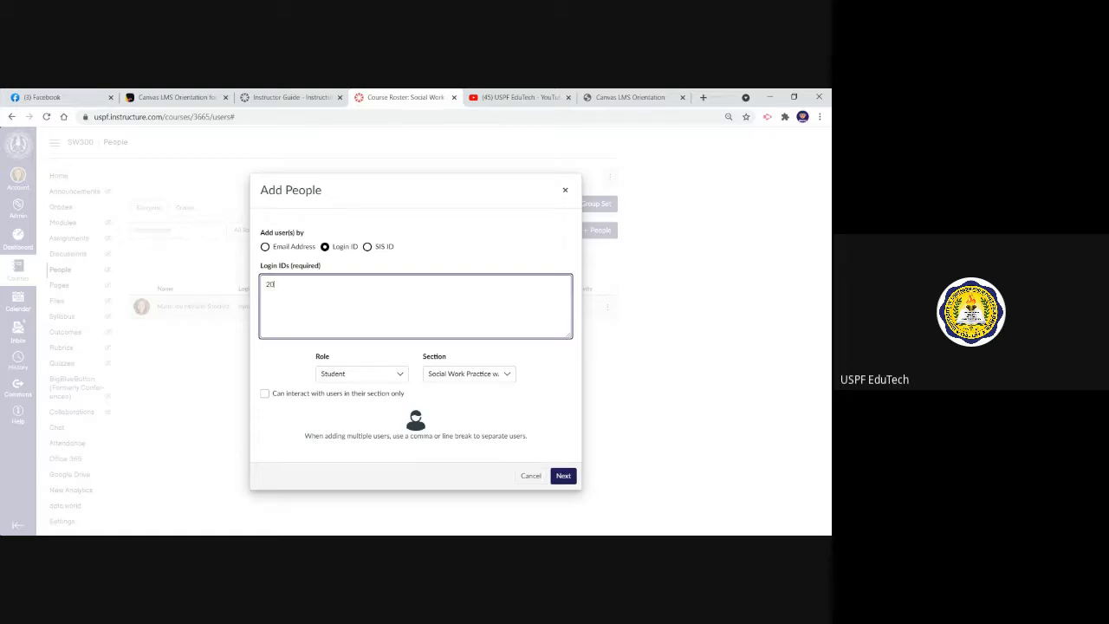
key("BackSpace")
key("BackSpace")
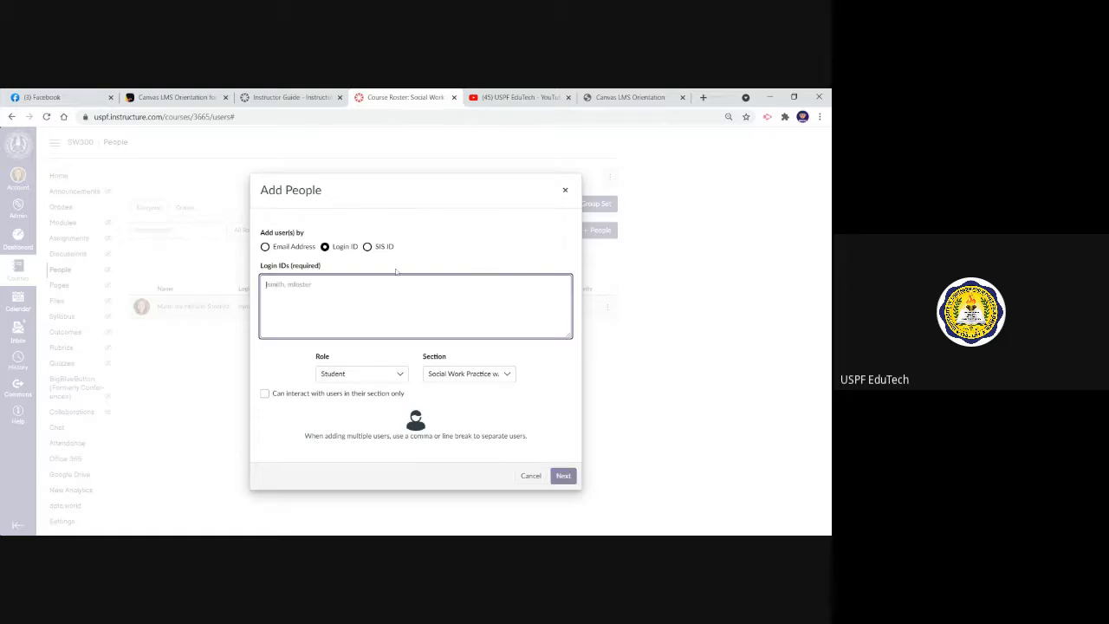
key("alt+Tab")
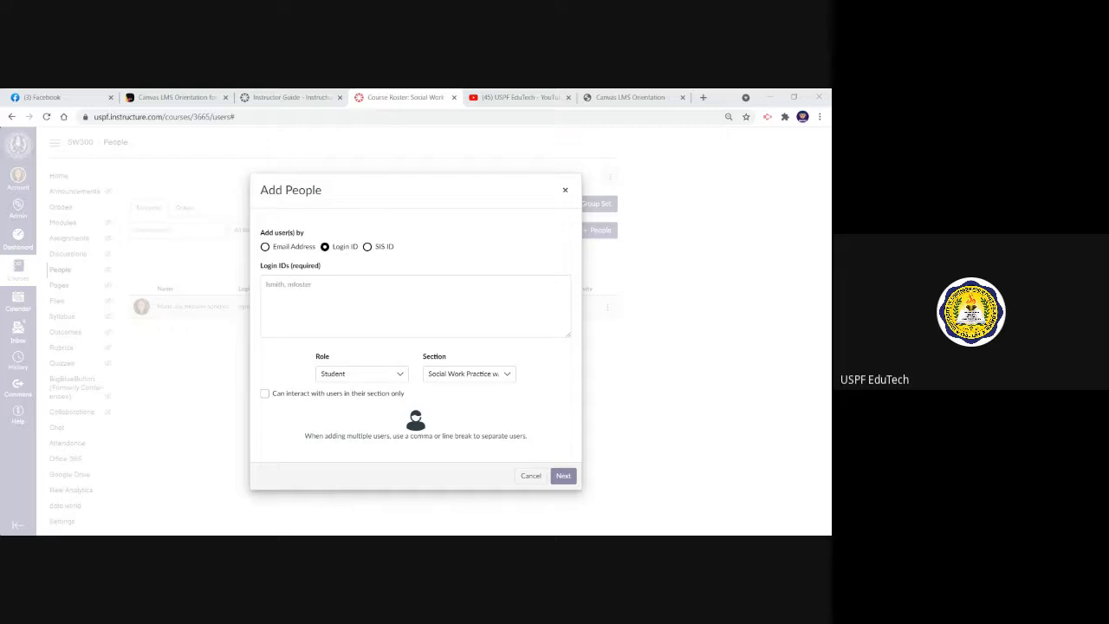
left_click(289, 284)
key("alt+Tab")
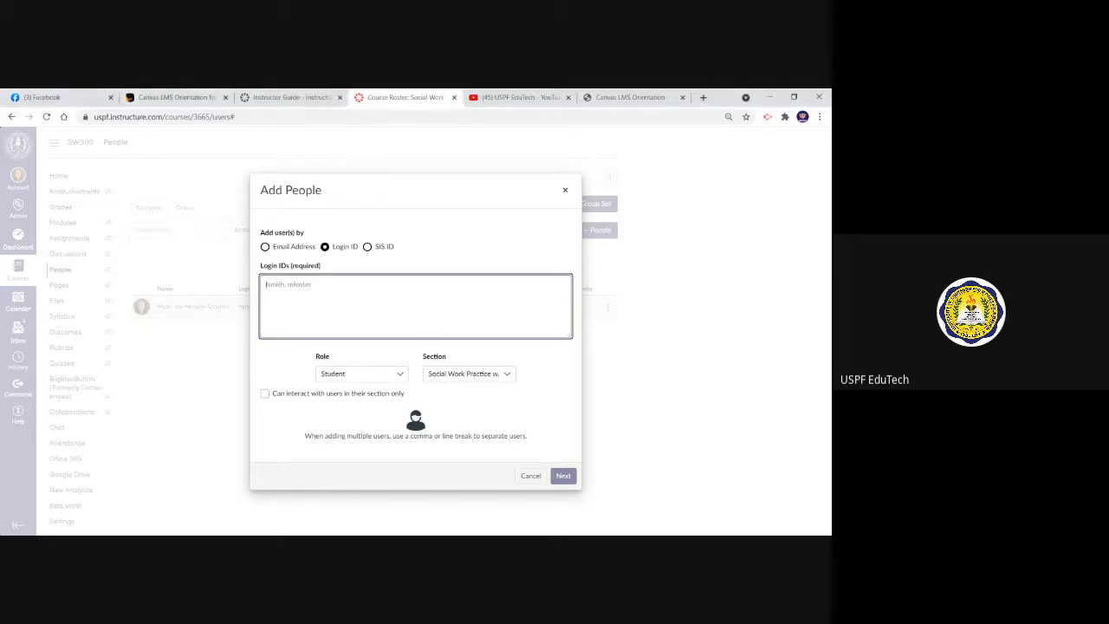
type("202100418")
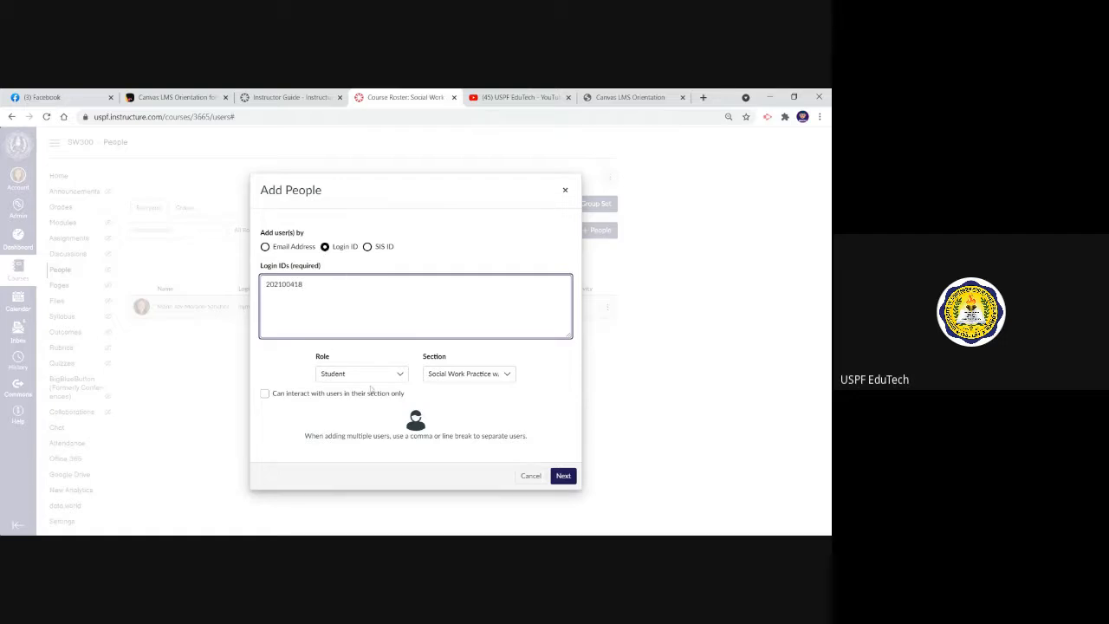
Review the section and role options, keep the Student role, look up the user, and close the form without adding anyone
left_click(465, 375)
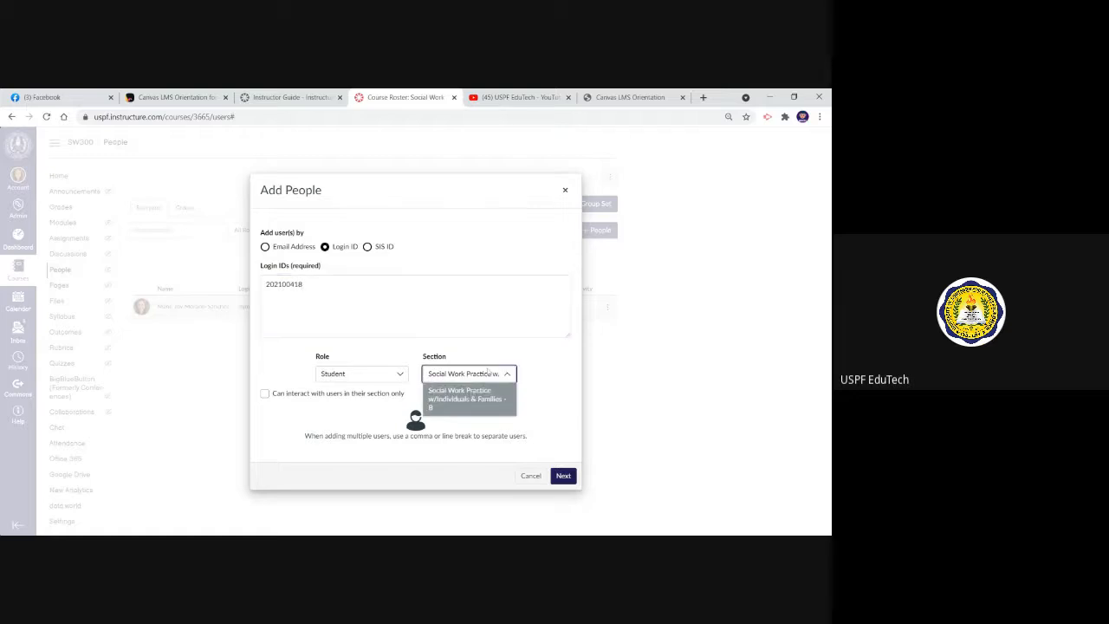
left_click(373, 354)
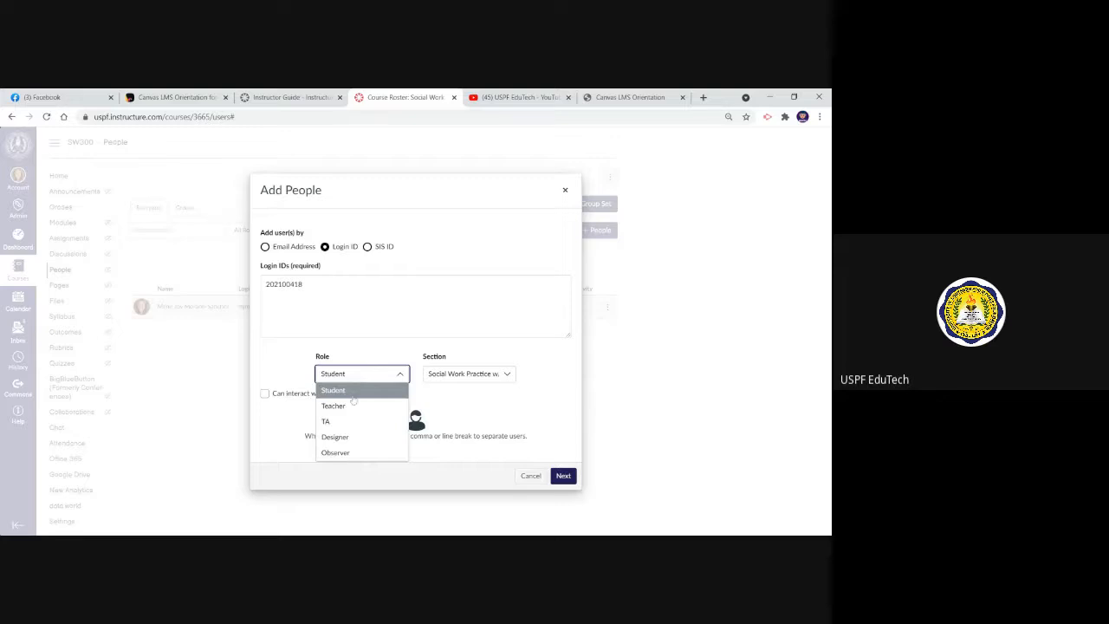
left_click(354, 398)
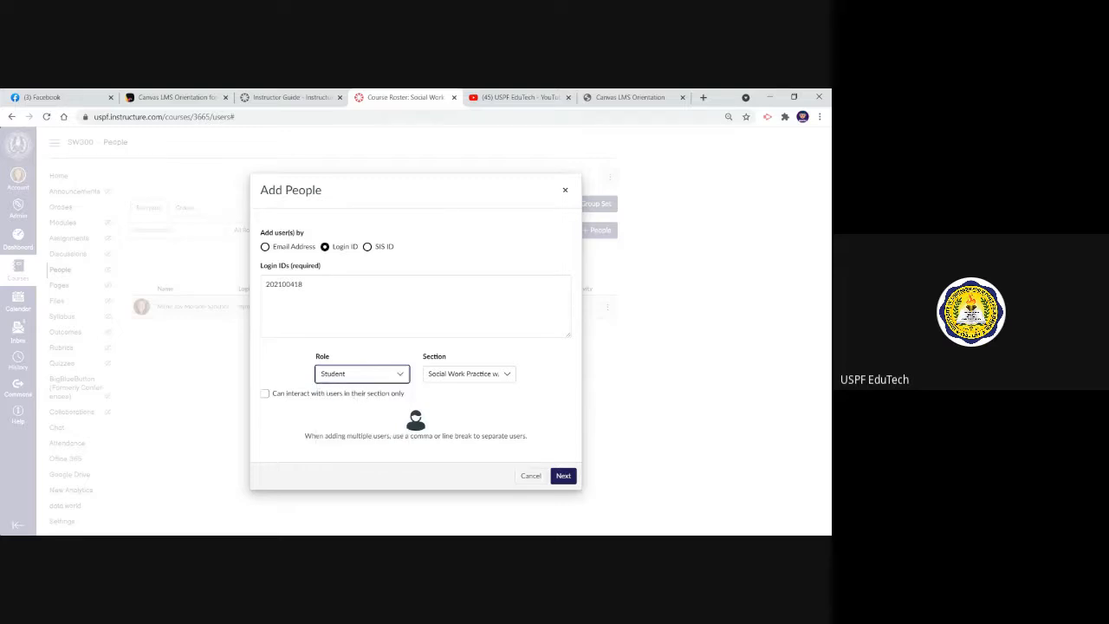
left_click(563, 476)
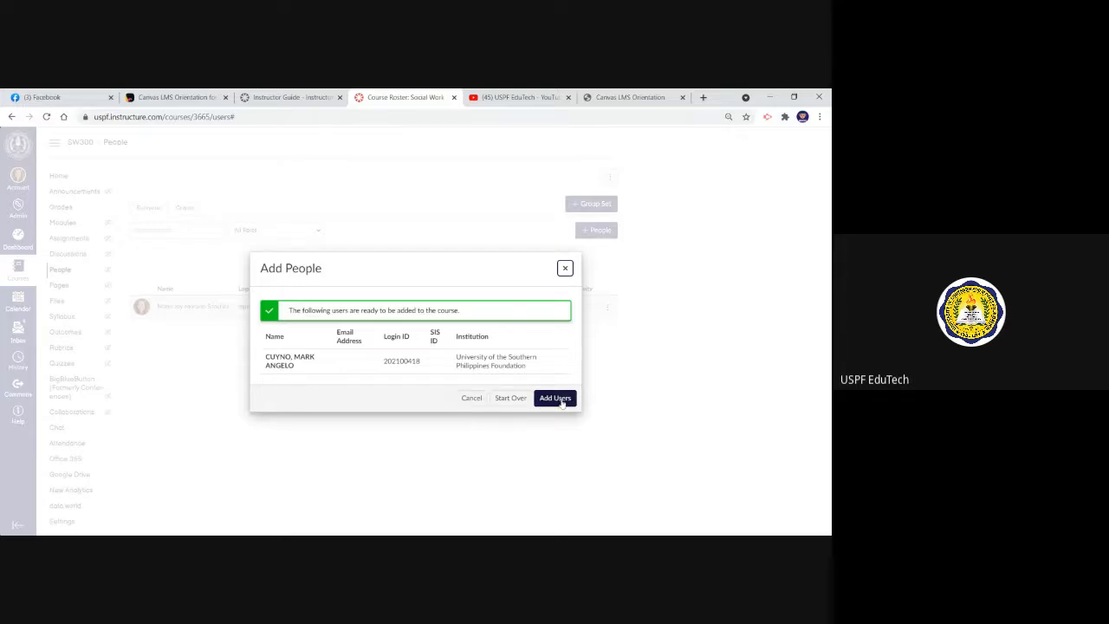
left_click(565, 268)
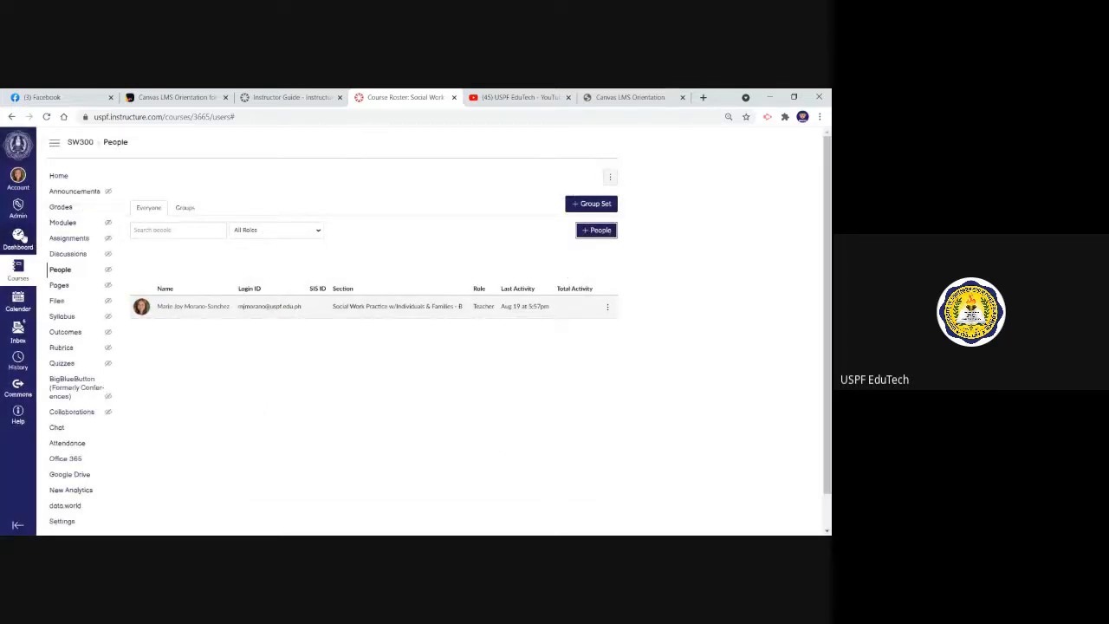
Return to the dashboard and open the home page of the Introduction to Computing - 1OS course
left_click(19, 237)
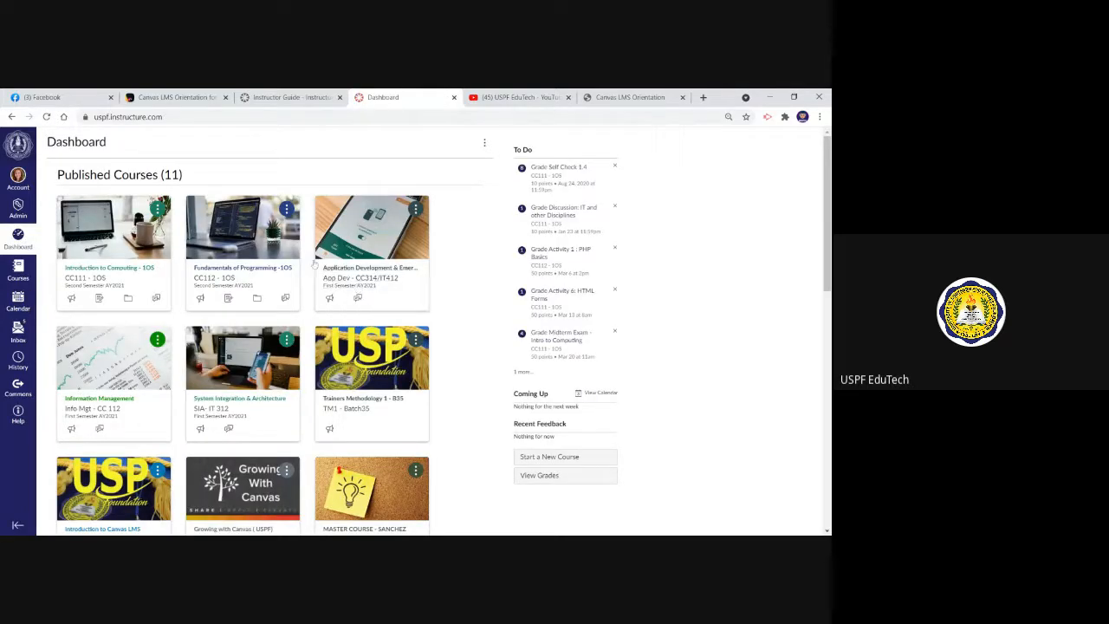
left_click(124, 271)
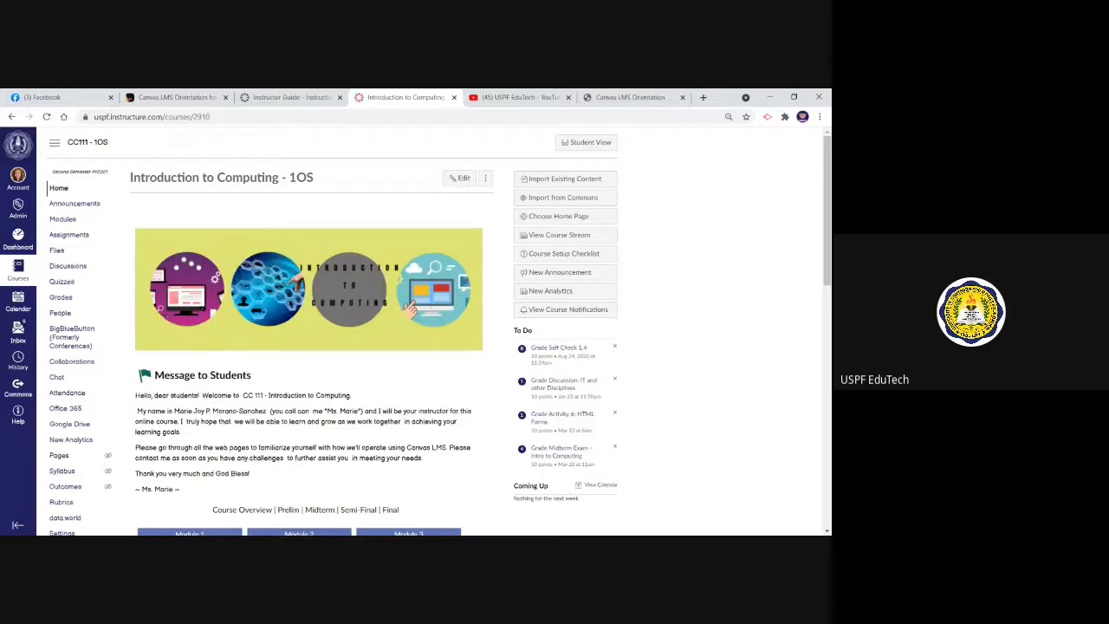
mouse_move(826, 222)
left_mouse_down()
mouse_move(826, 237)
mouse_move(826, 222)
left_mouse_up()
key("alt+Tab")
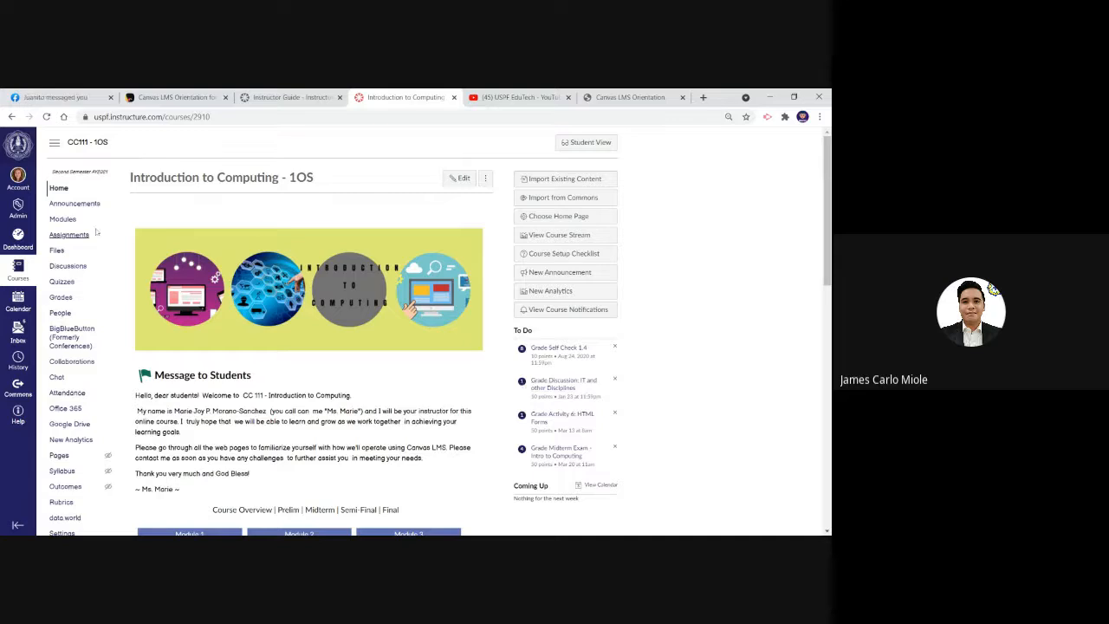
Go back to the dashboard and show how to open the new-course form and dismiss it without creating a course
left_click(23, 236)
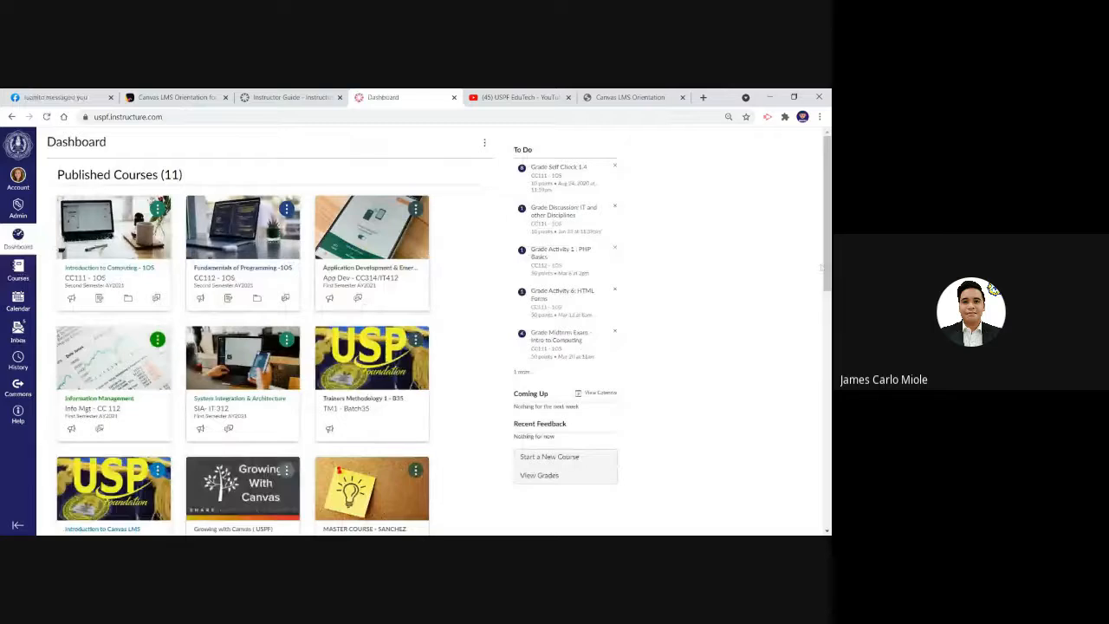
scroll(821, 296, "down", 2)
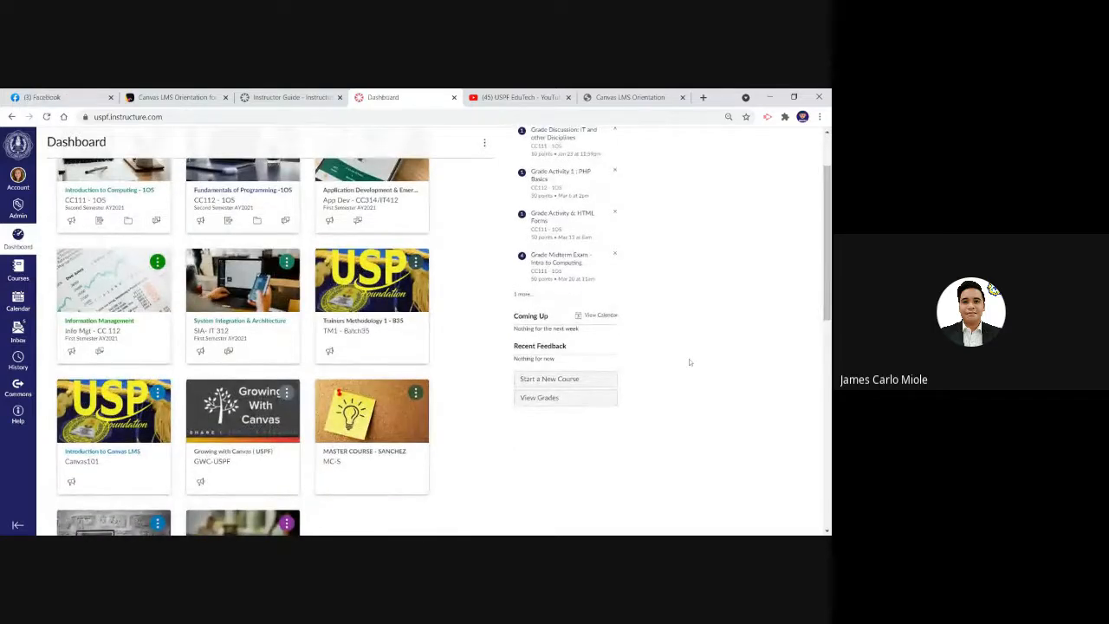
left_click(602, 383)
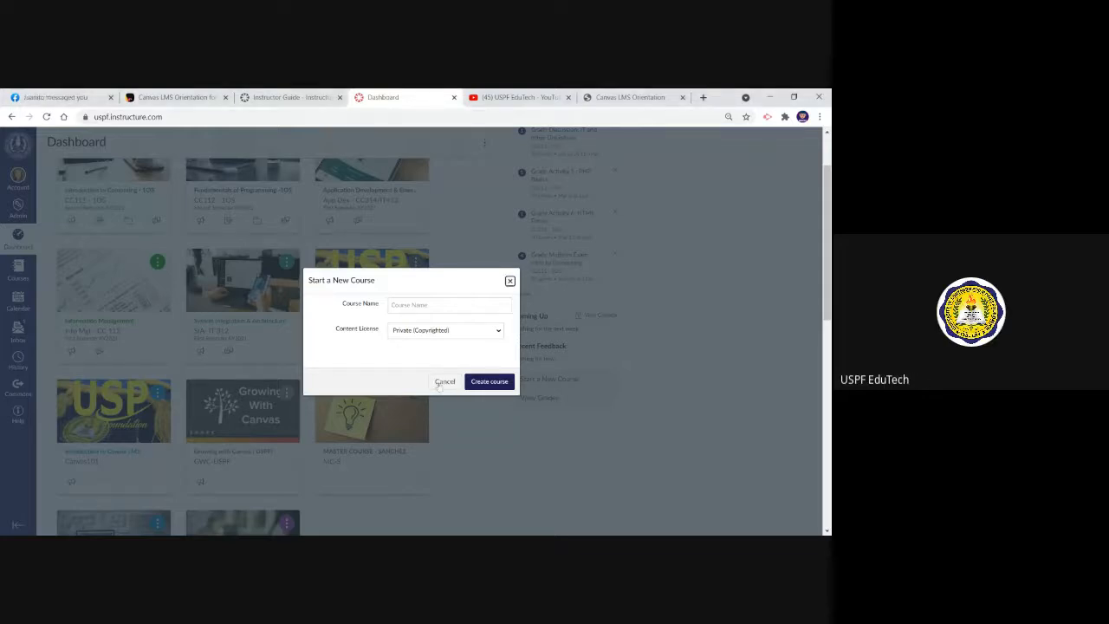
left_click(443, 383)
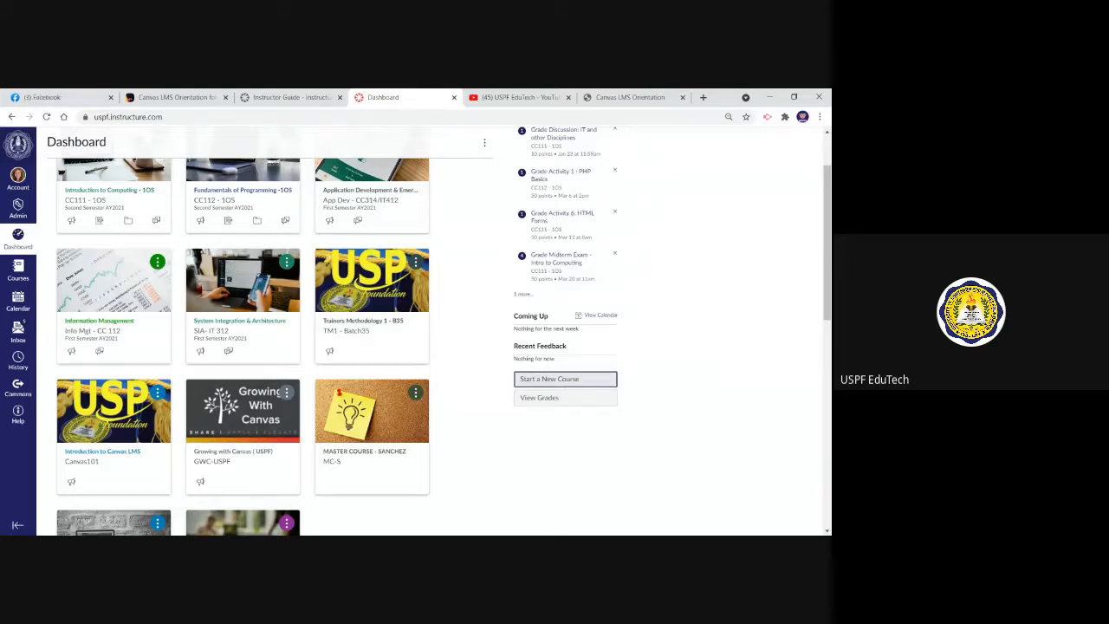
left_click(573, 382)
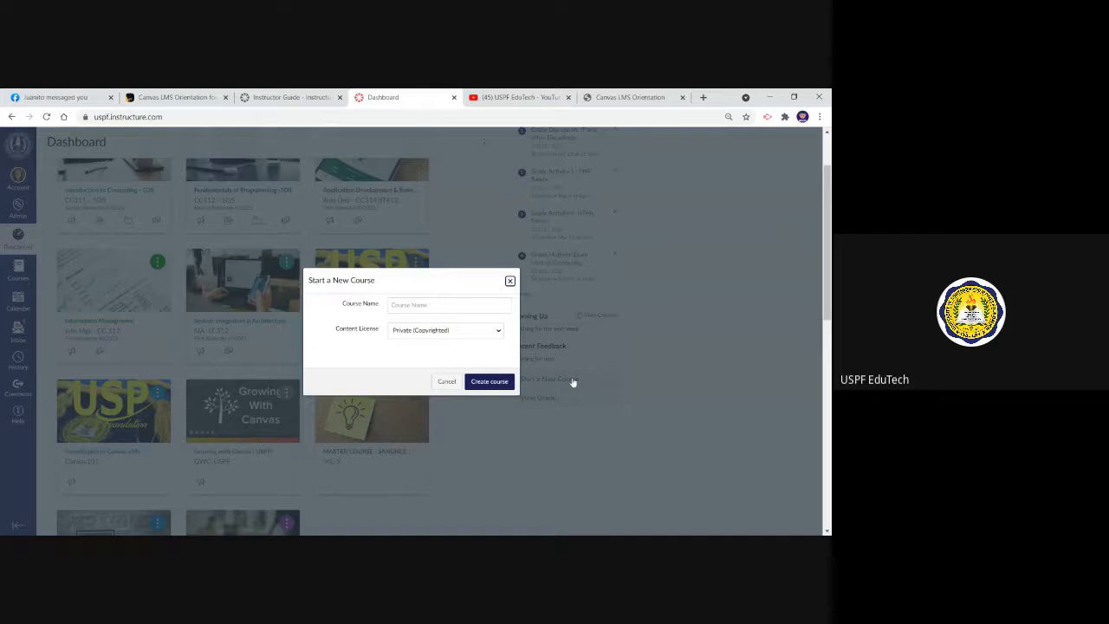
left_click(509, 281)
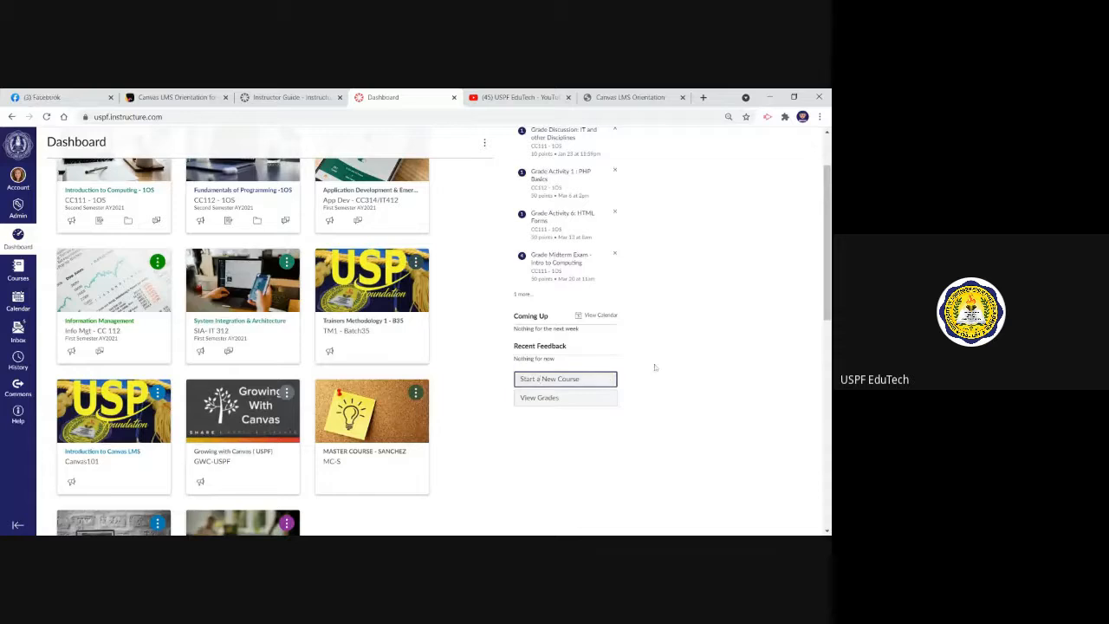
Start a new course and name it CHEMISTRY FOR ENGINEERS
left_click(550, 382)
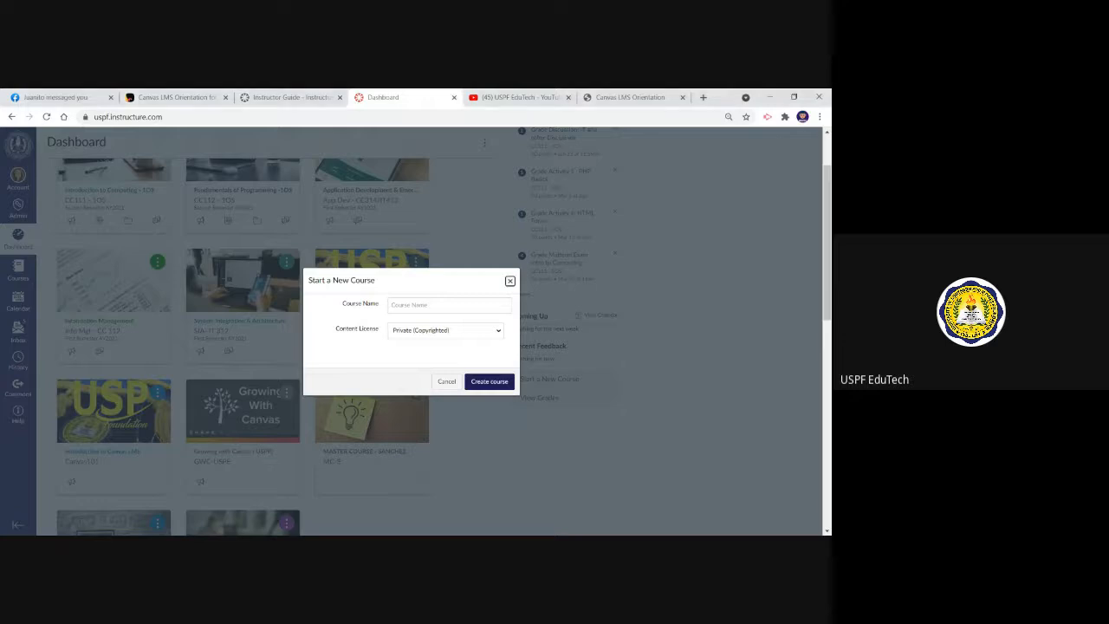
left_click(449, 305)
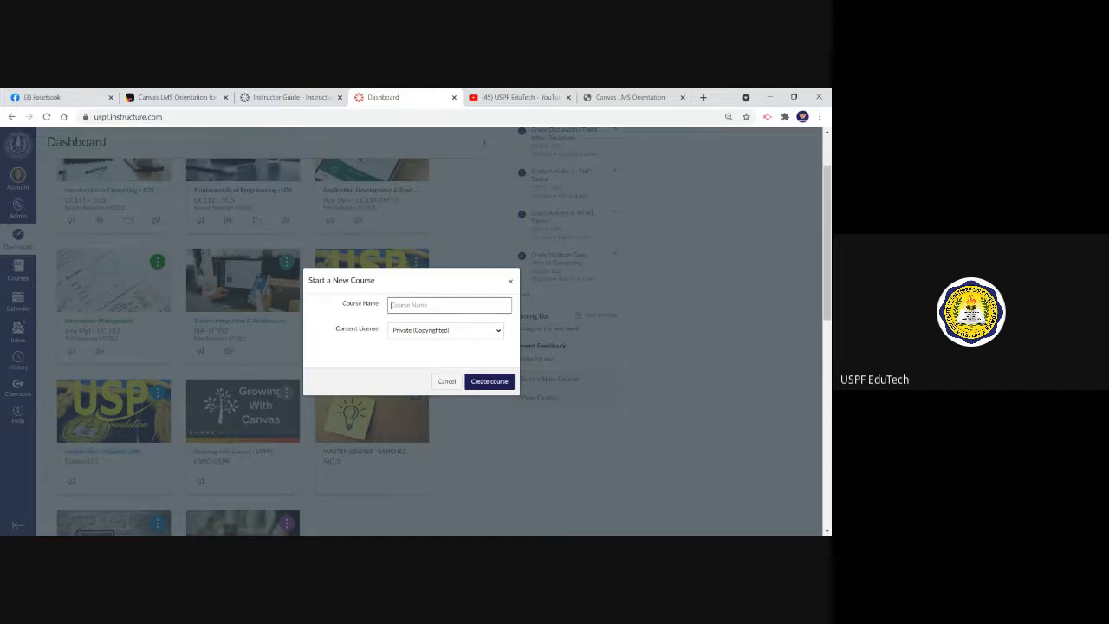
type("CHem")
key("Down")
key("Return")
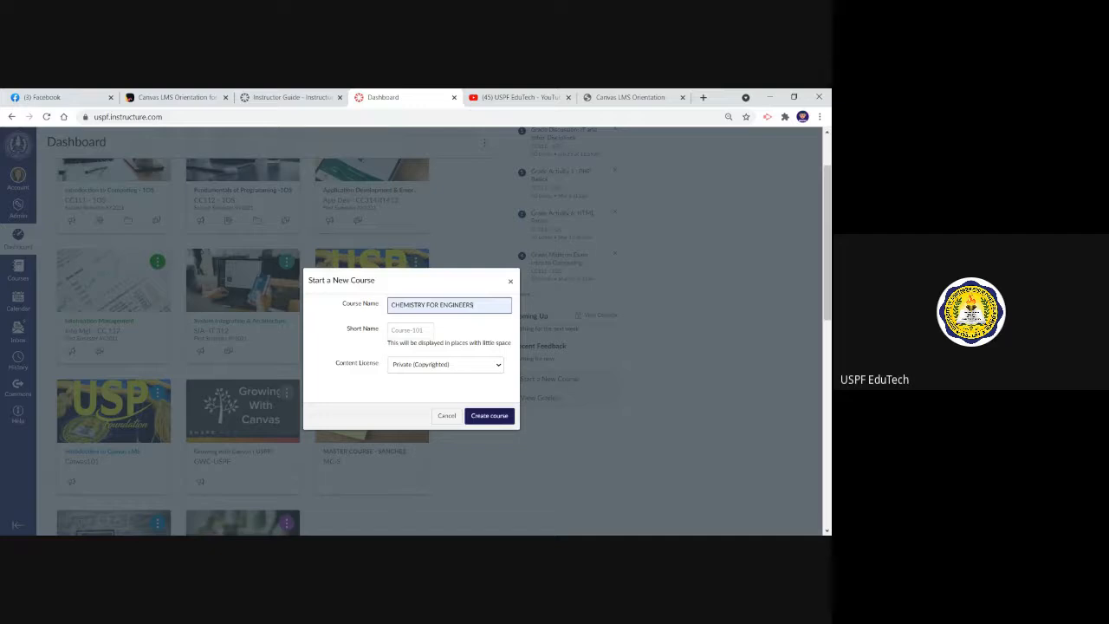
key("Tab")
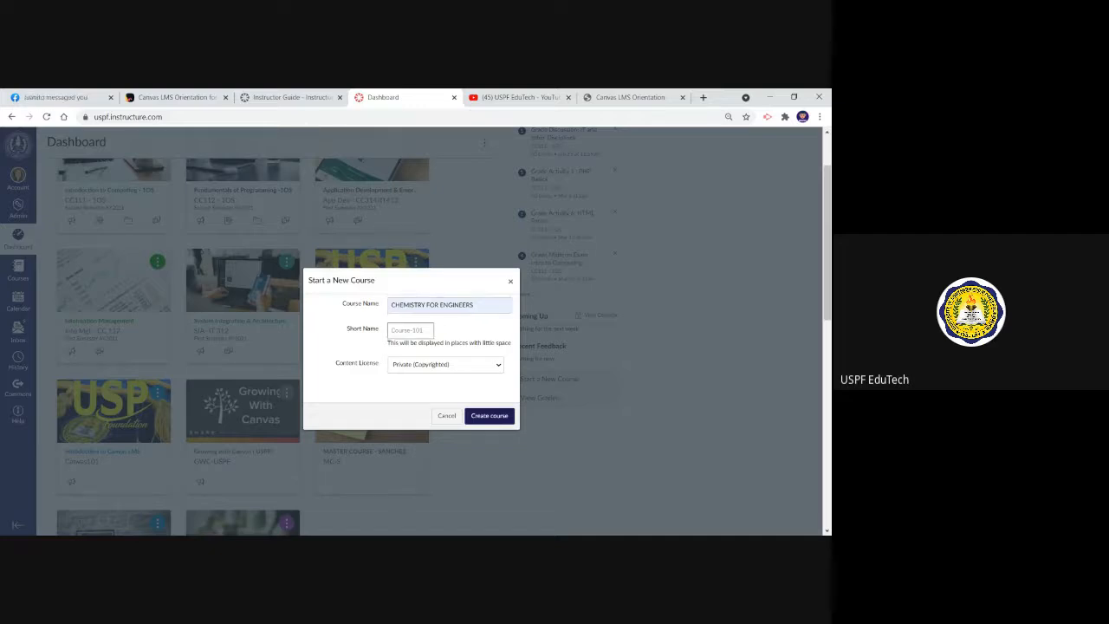
Enter CHEM101 as the course's short name, and cancel the course creation
type("CHEM101")
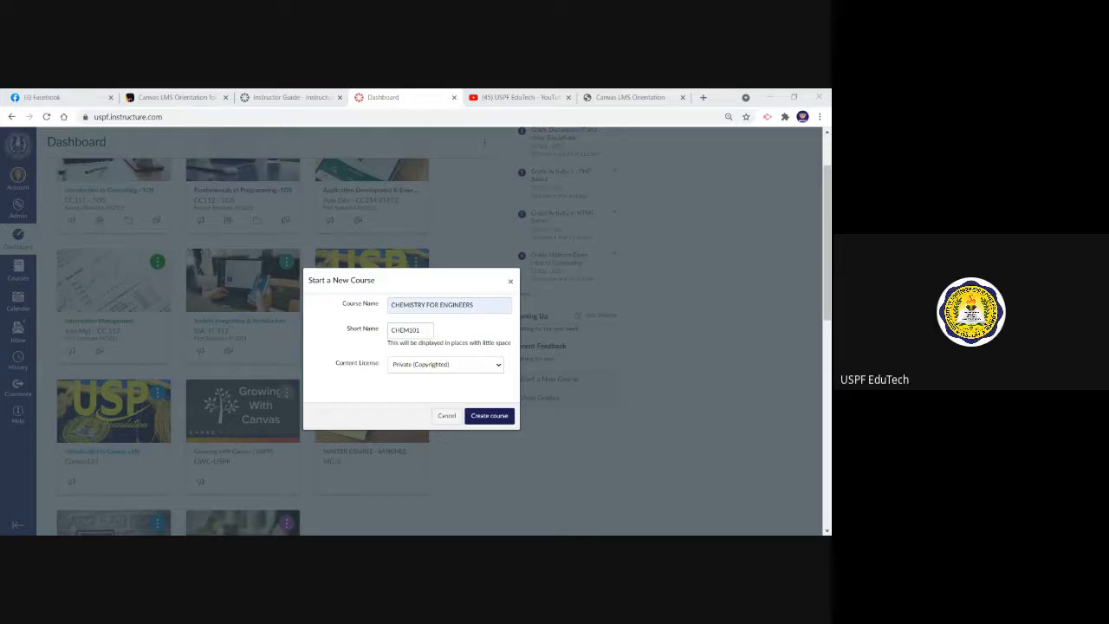
key("alt+Tab")
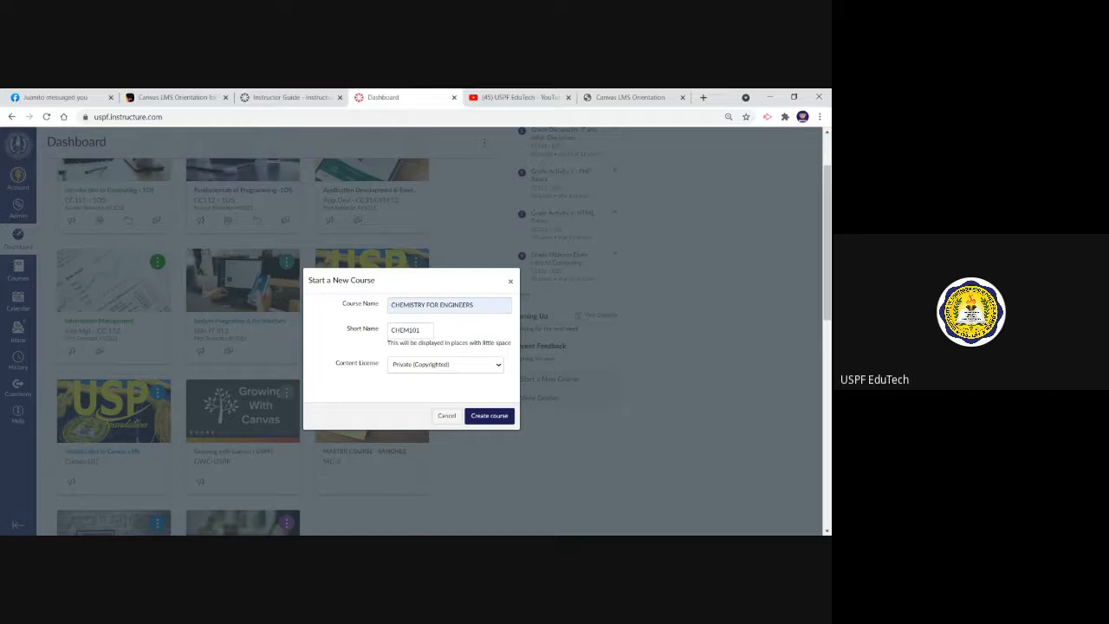
left_click(444, 417)
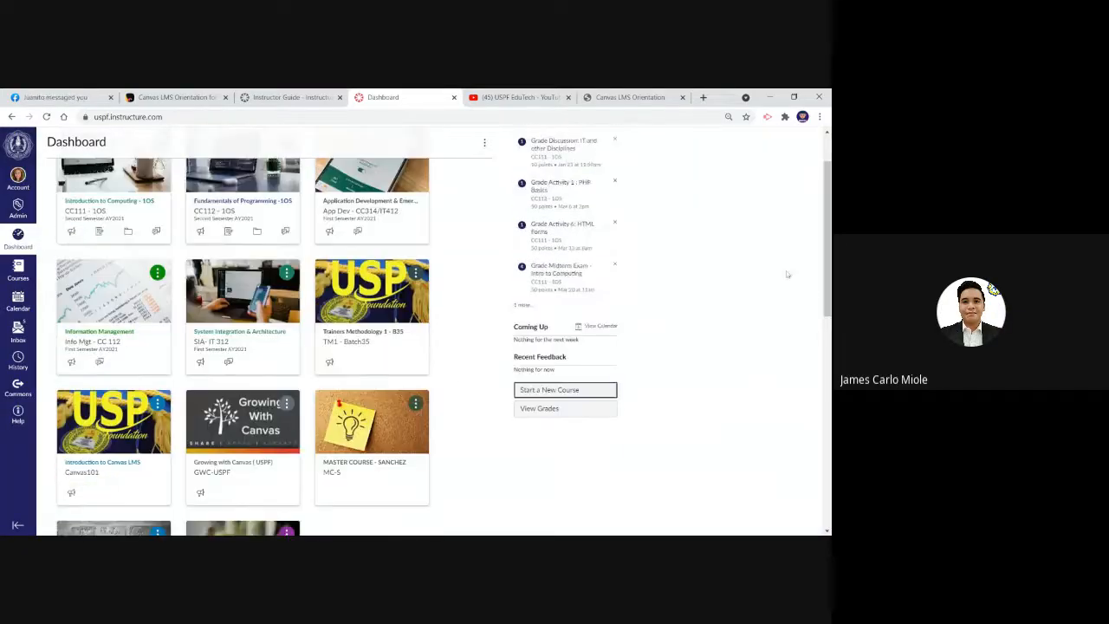
Start a new course from the dashboard, name it Campus Journalism A, and cancel the course creation
left_click(18, 237)
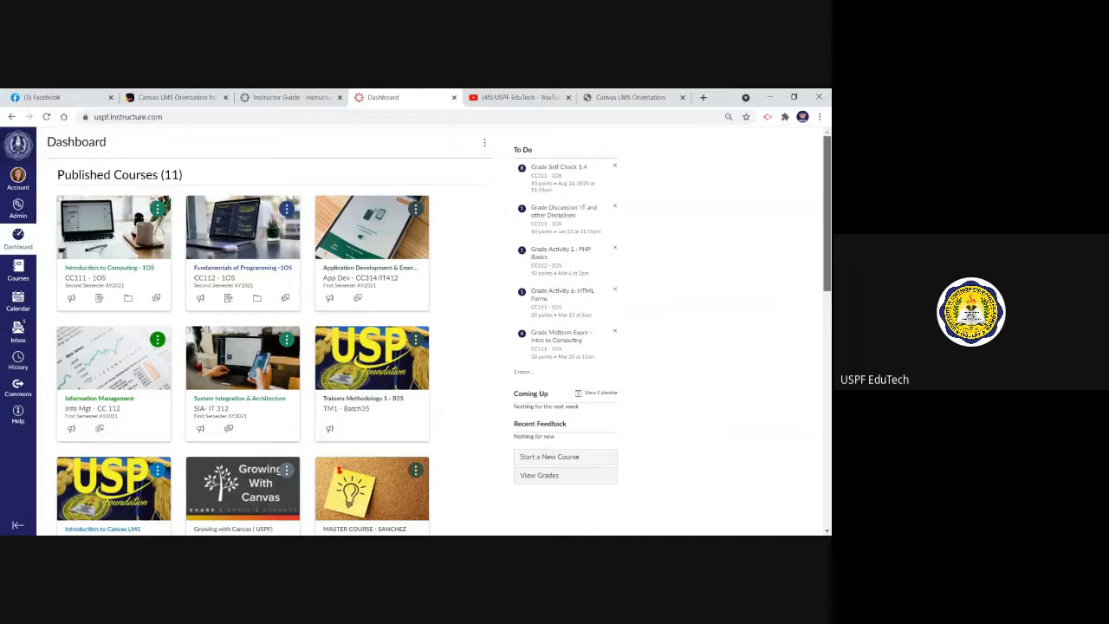
scroll(572, 321, "down", 2)
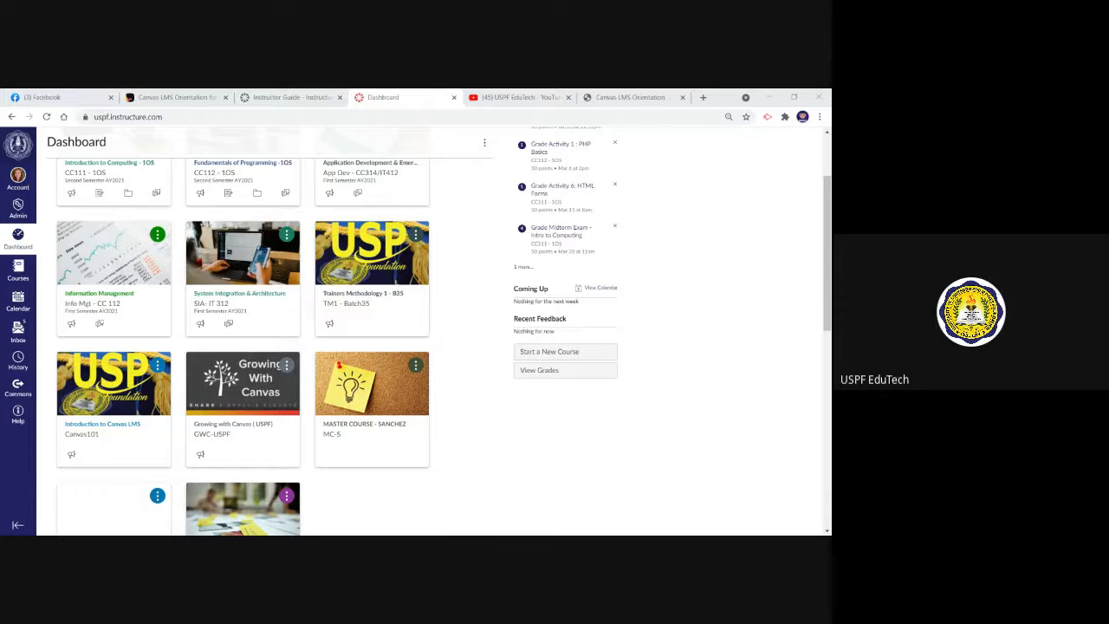
left_click(574, 354)
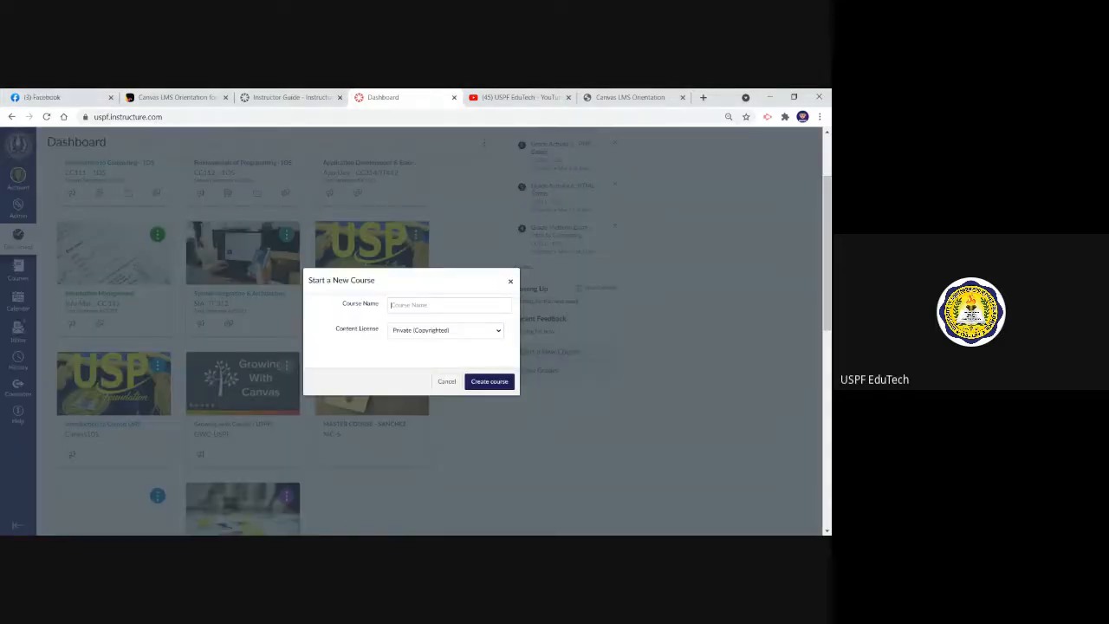
type("Campus Journalism A")
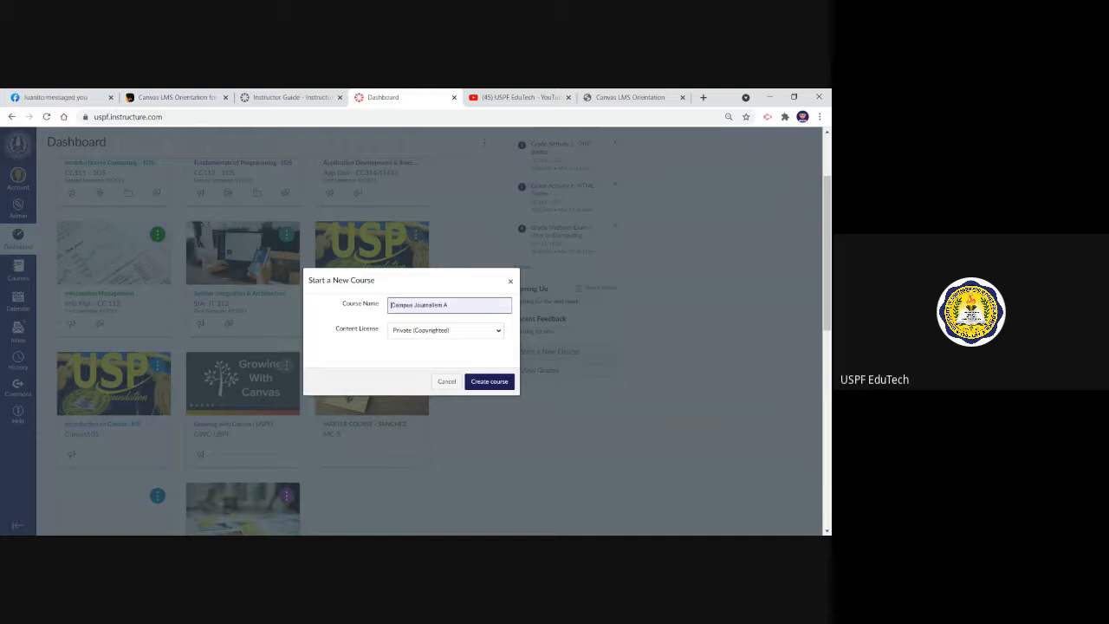
left_click(460, 382)
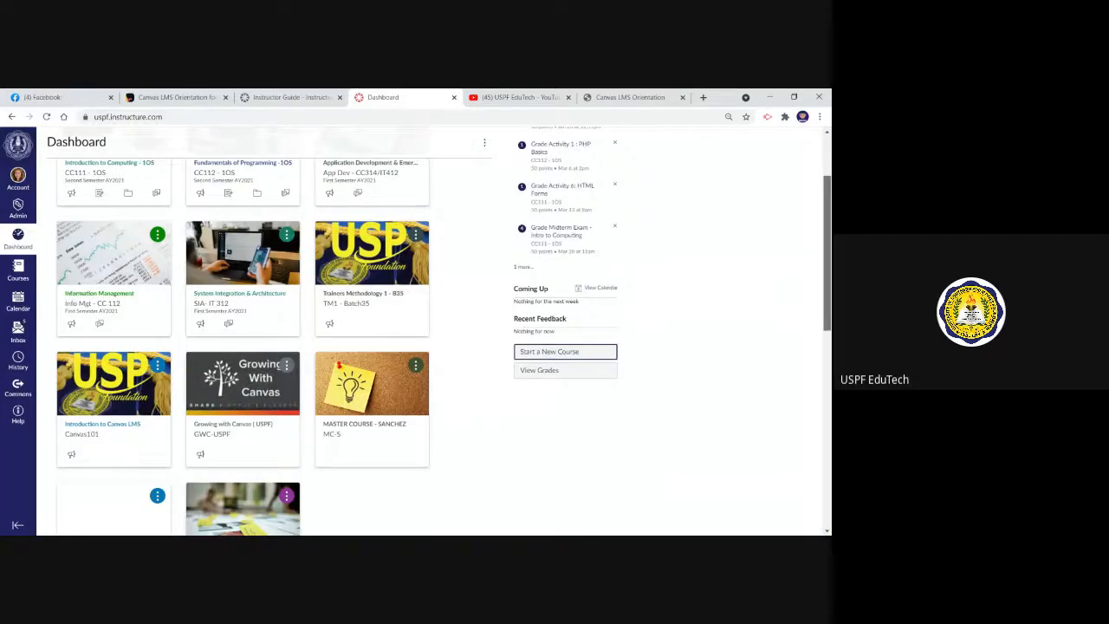
Look over the dashboard's course cards, then view and dismiss the nickname and color options of the Introduction to Computing - 1OS card
scroll(539, 341, "up", 3)
scroll(539, 341, "down", 1)
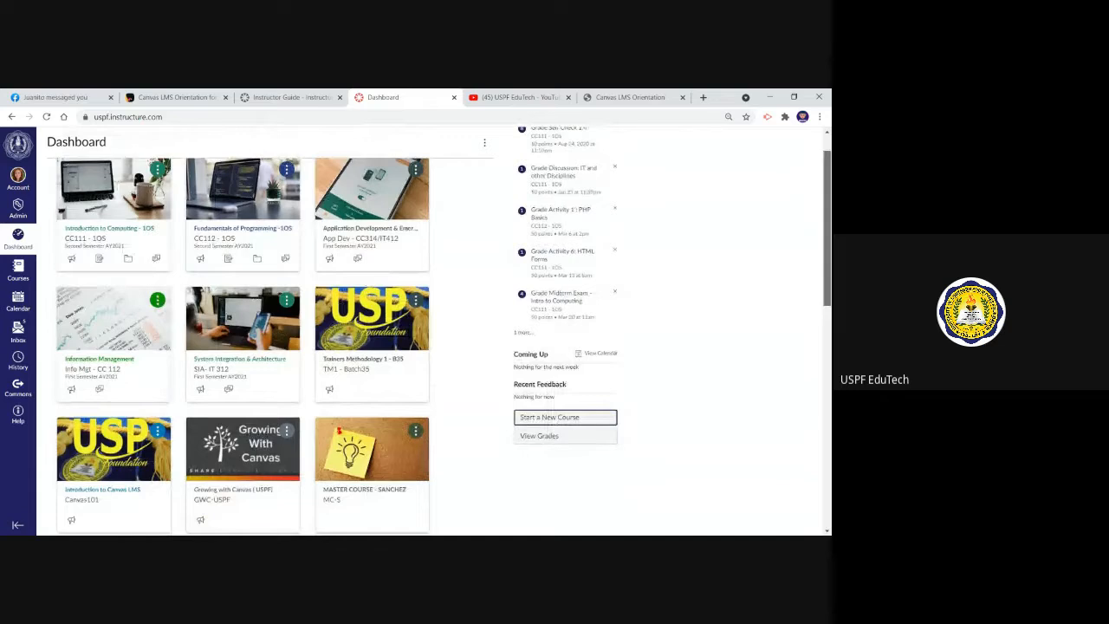
scroll(284, 285, "up", 1)
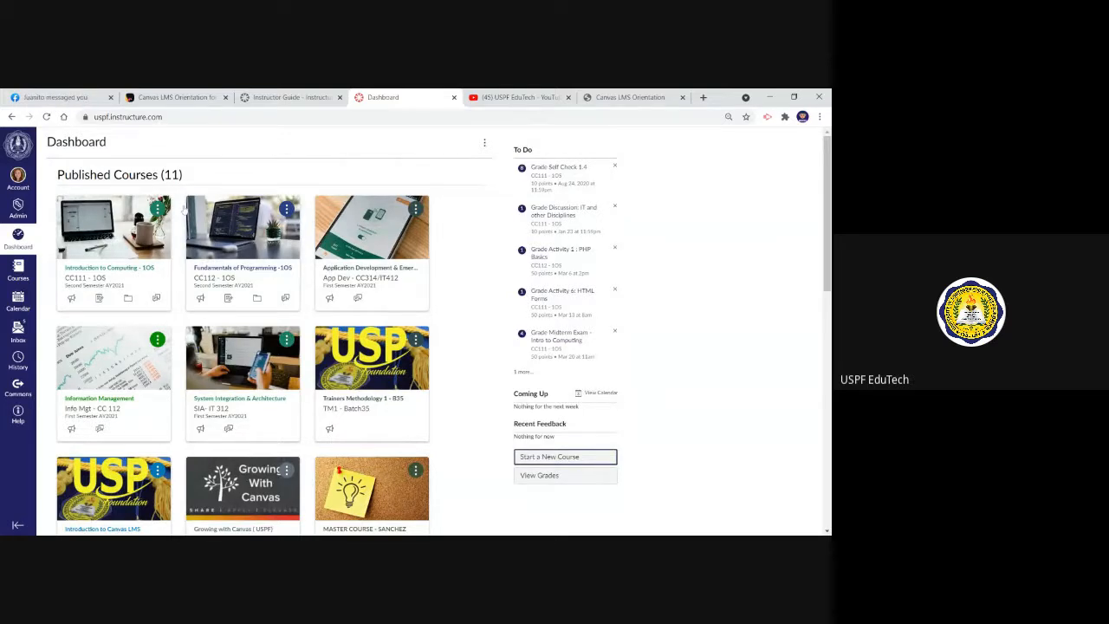
left_click(157, 209)
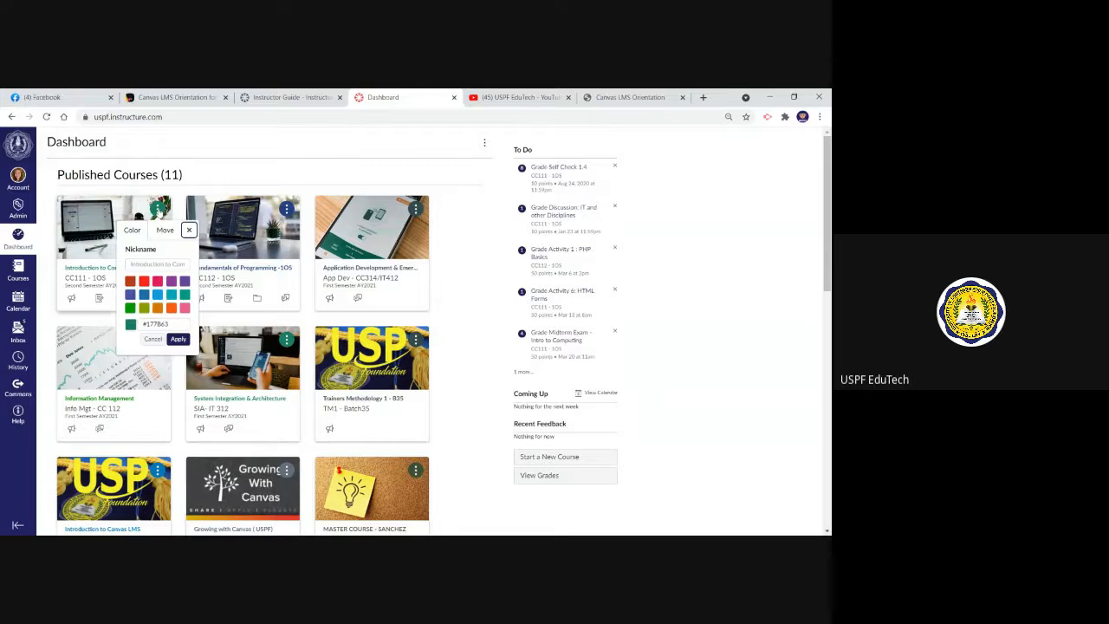
left_click(245, 164)
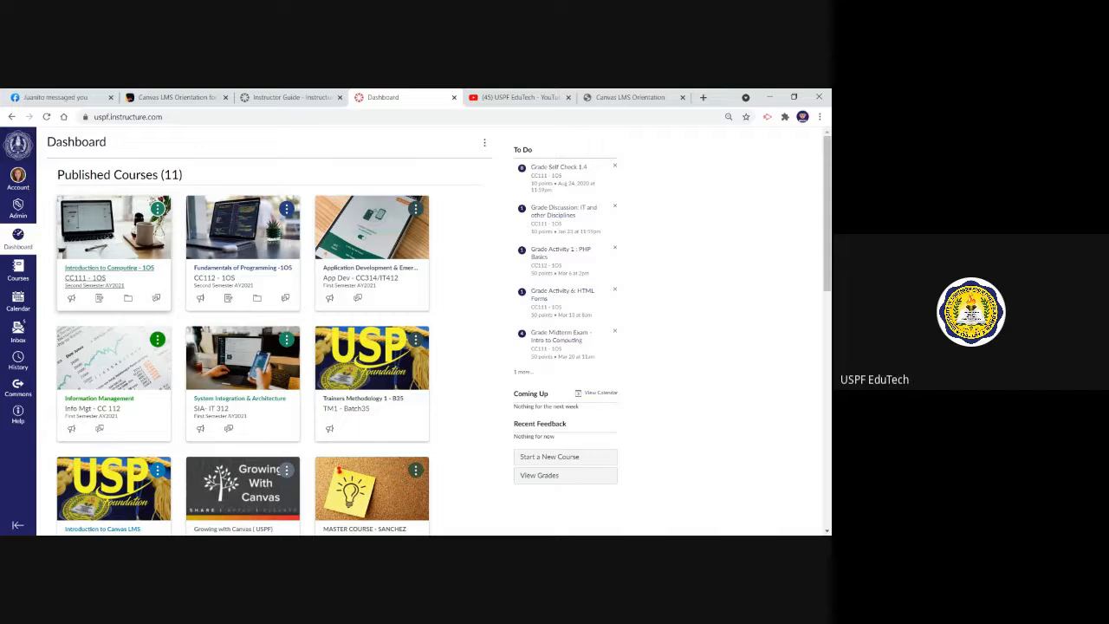
Open the Introduction to Computing - 1OS course and look through its People roster
left_click(109, 268)
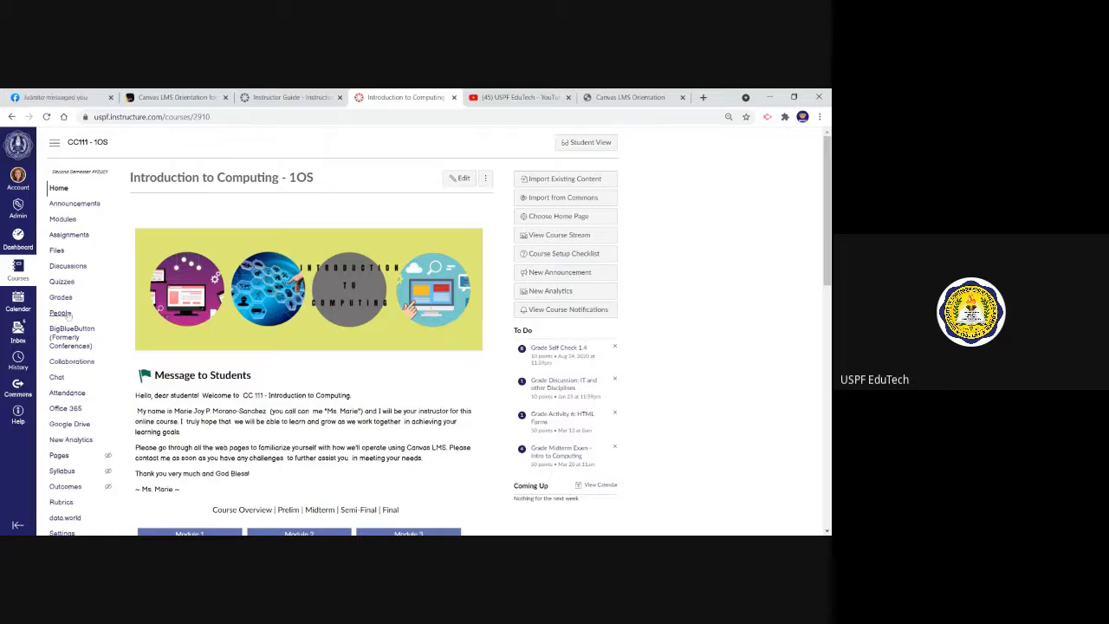
left_click(68, 317)
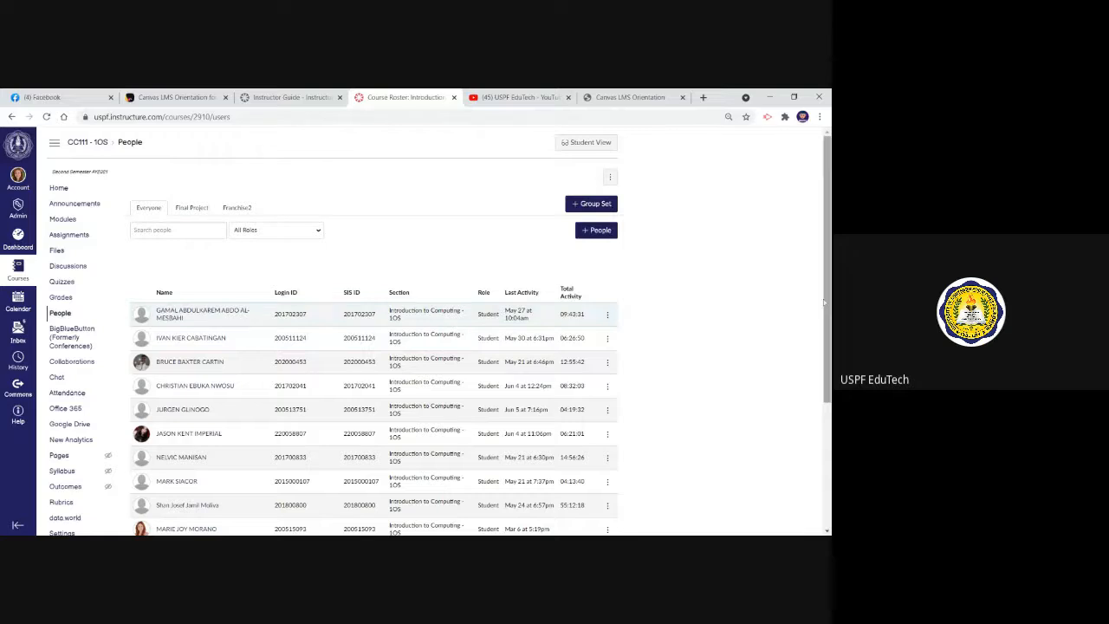
scroll(817, 301, "down", 3)
scroll(816, 302, "up", 3)
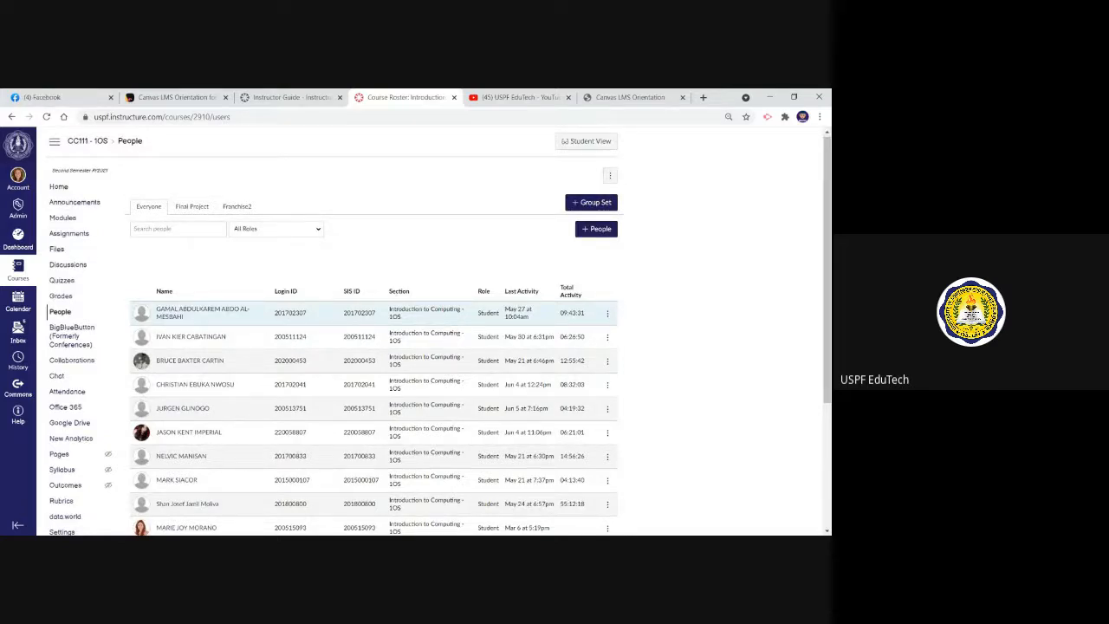
Open the form for adding people to the course and choose to add users by login ID
left_click(603, 232)
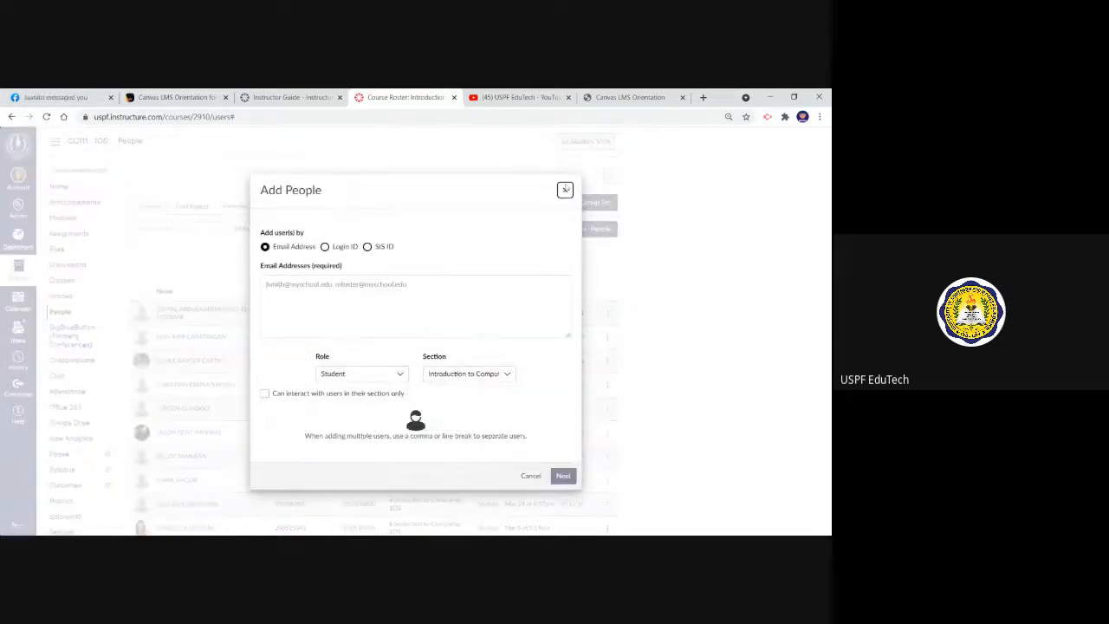
left_click(565, 189)
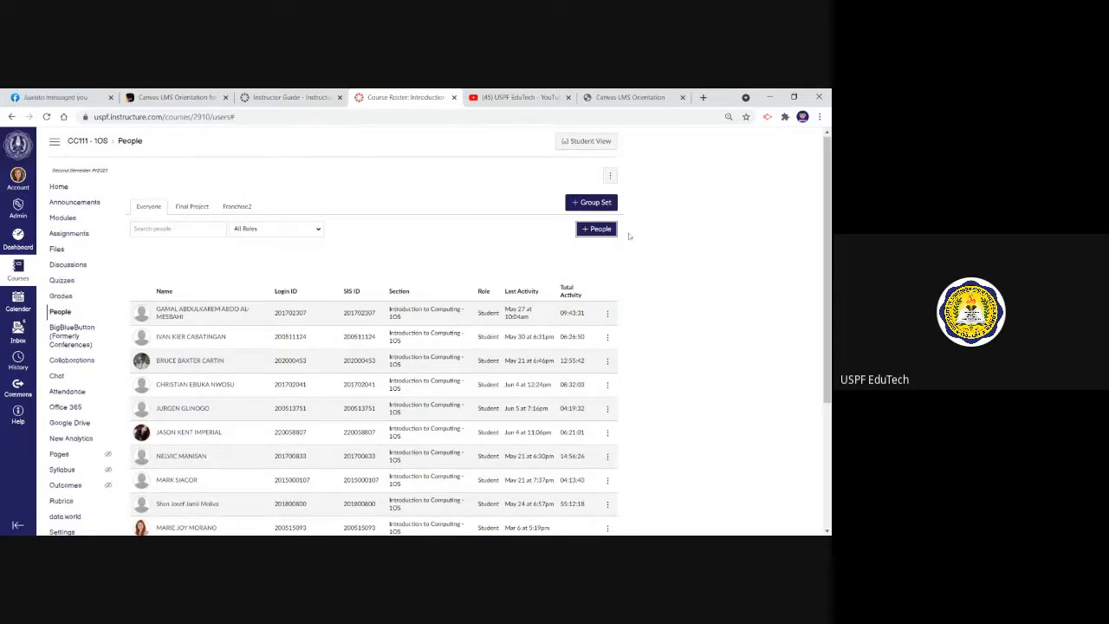
left_click(590, 229)
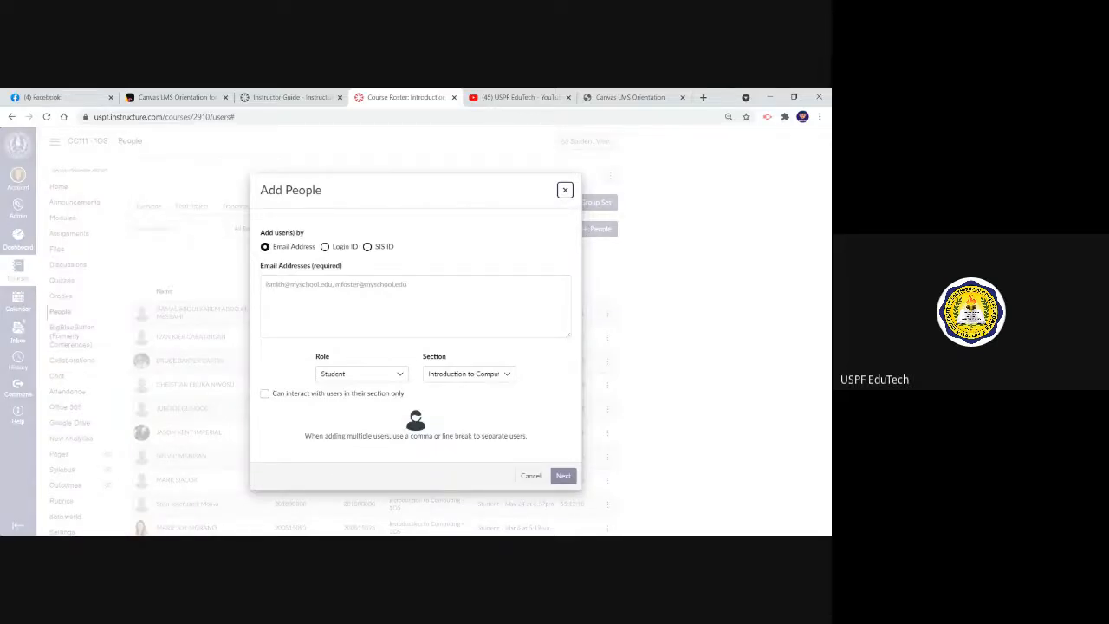
left_click(325, 247)
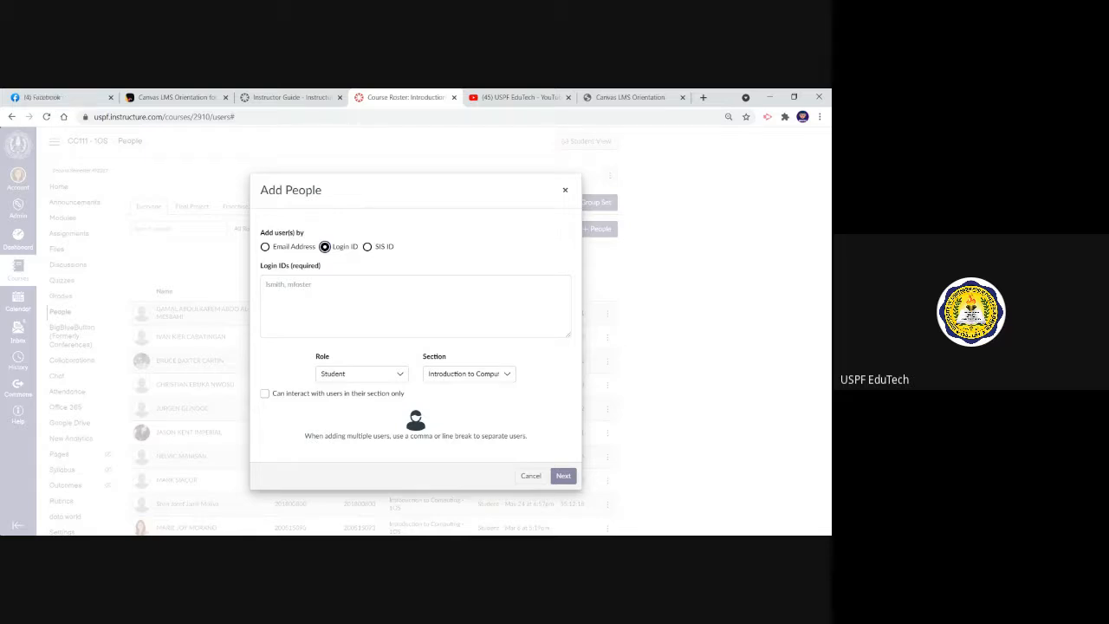
Enter a student's login ID in the Add People form
left_click(350, 298)
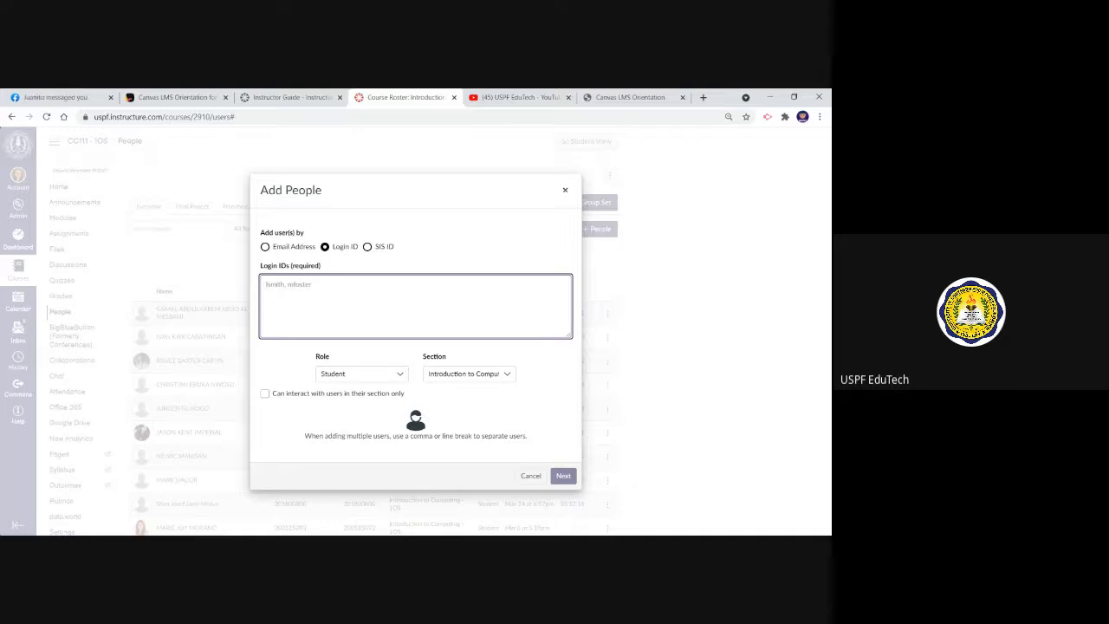
type("2")
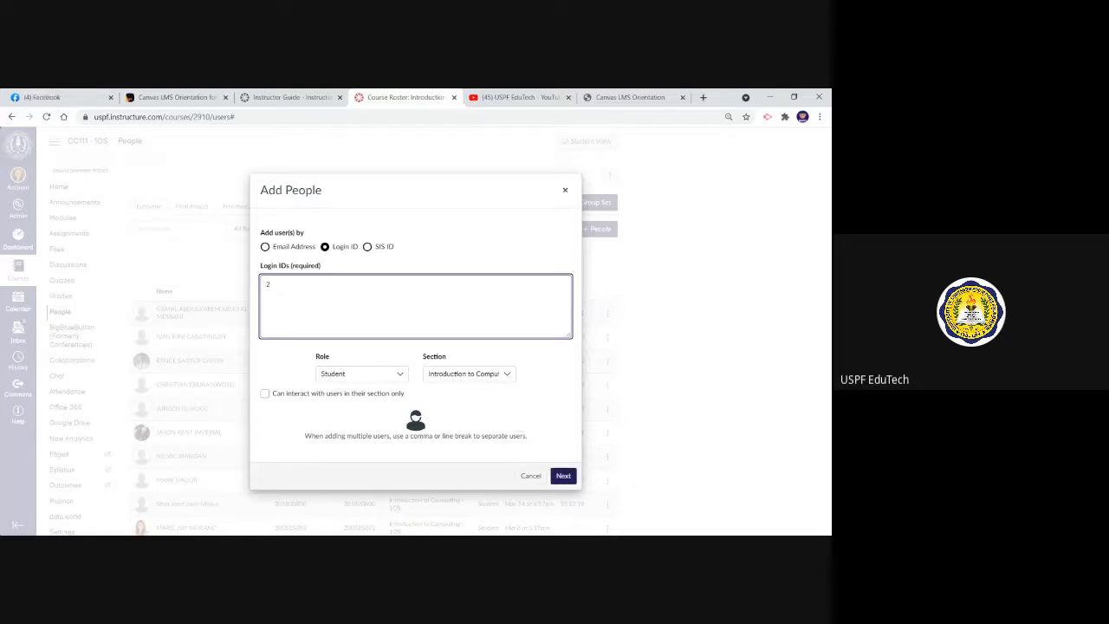
key("BackSpace")
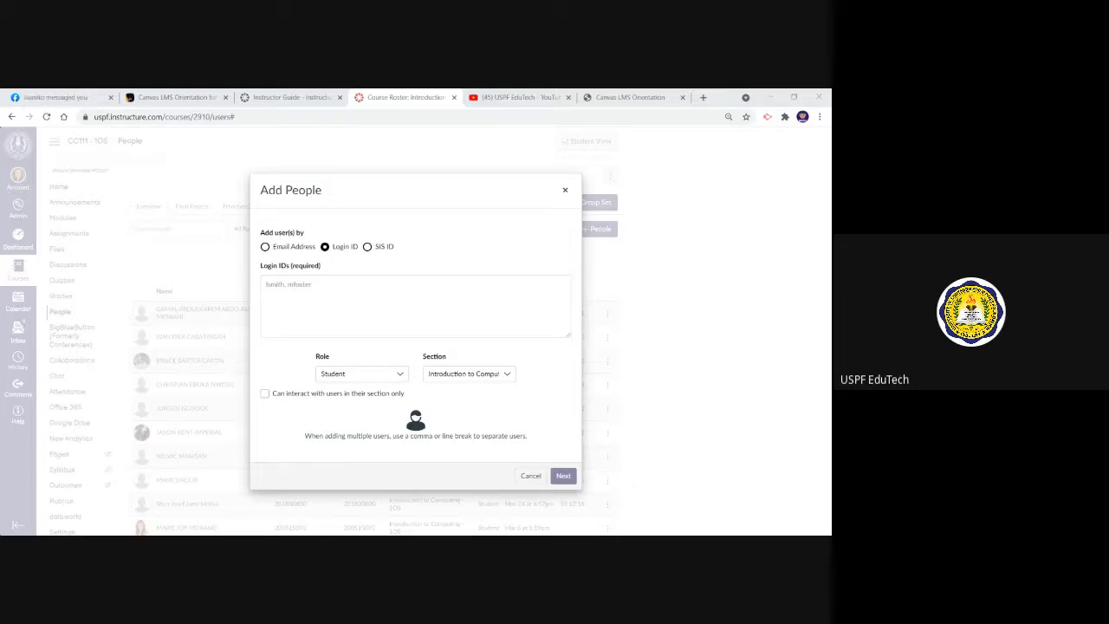
left_click(416, 306)
type("202100418")
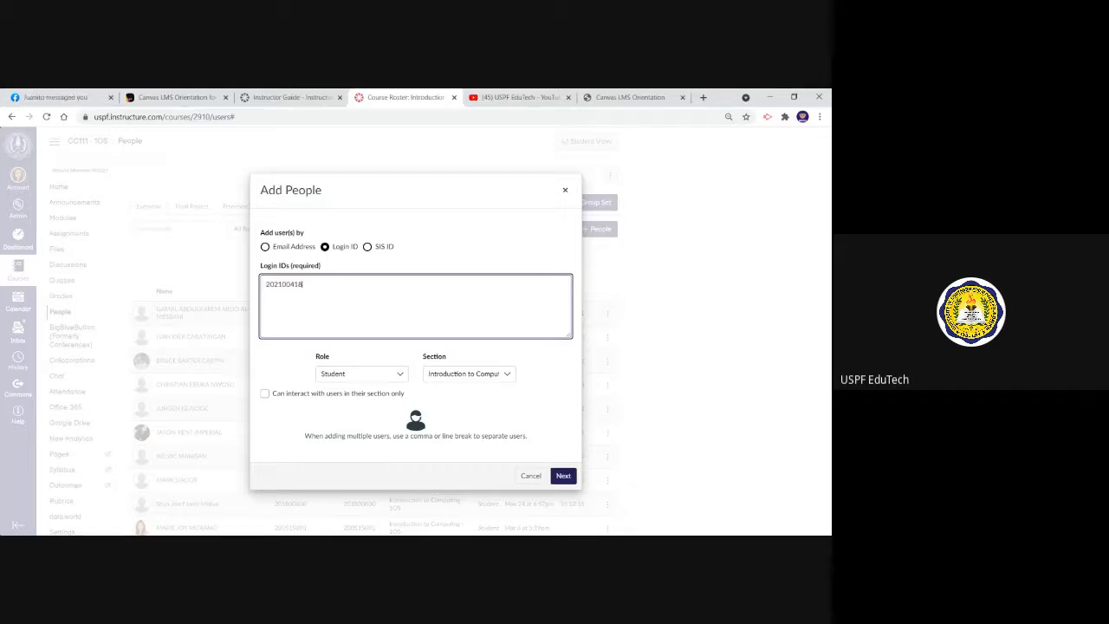
key("BackSpace")
type("202100418")
key("shift+Home")
key("BackSpace")
Check the available sections for the new student and proceed with adding them to the course
left_click(482, 373)
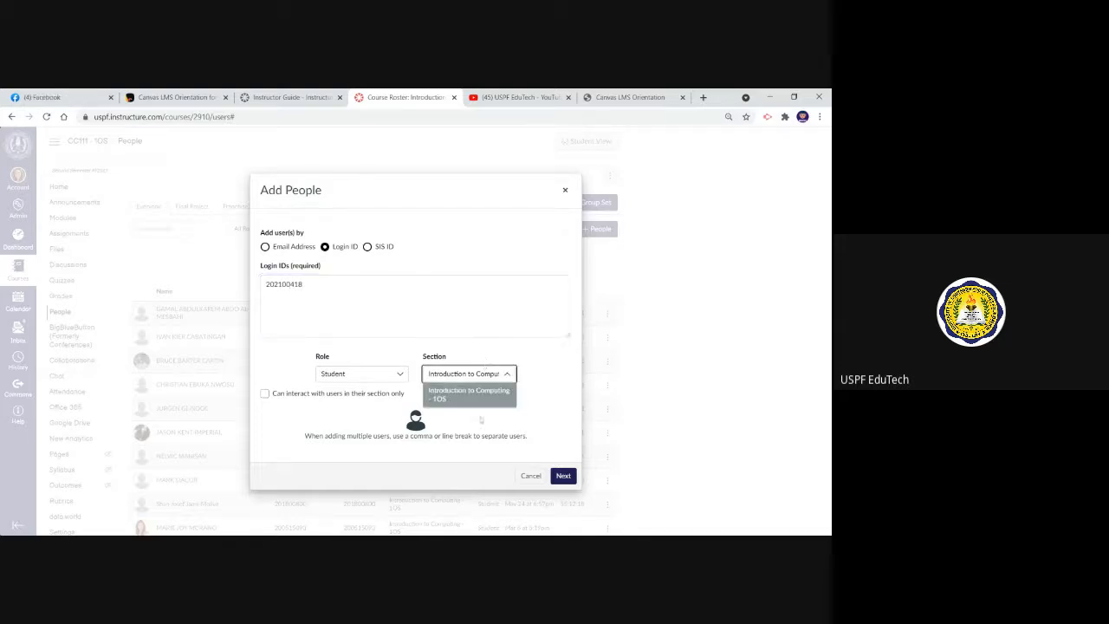
left_click(510, 337)
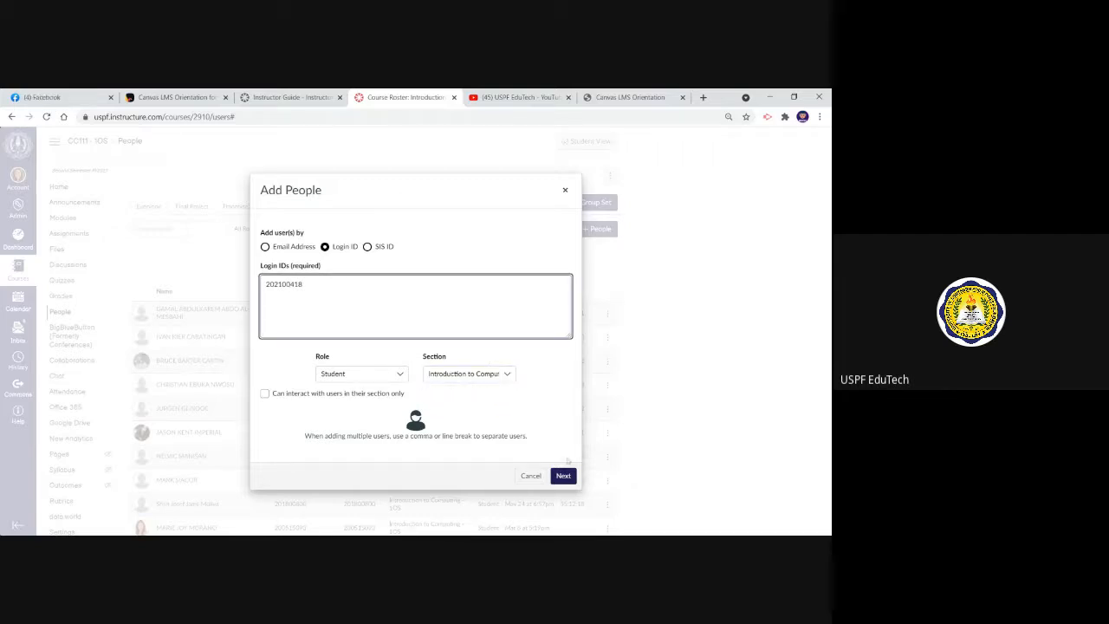
left_click(564, 477)
left_click(563, 476)
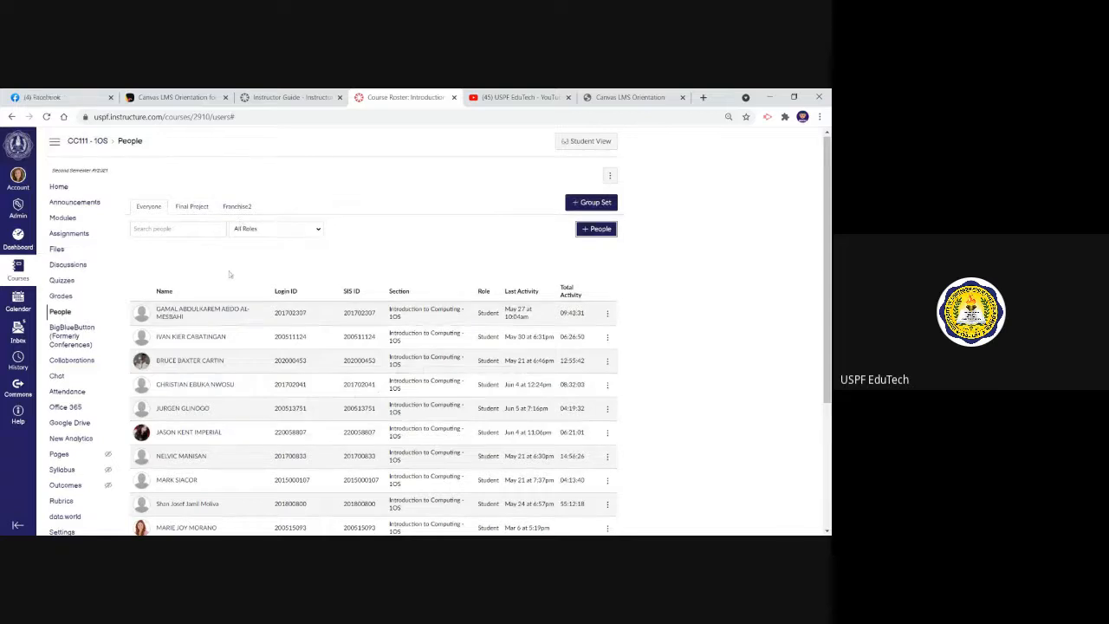
Switch to the Padlet board, open the How to Facilitate Canvas LMS Courses instructor guide, and view its Organize Course Materials section
left_click(173, 97)
left_click(111, 310)
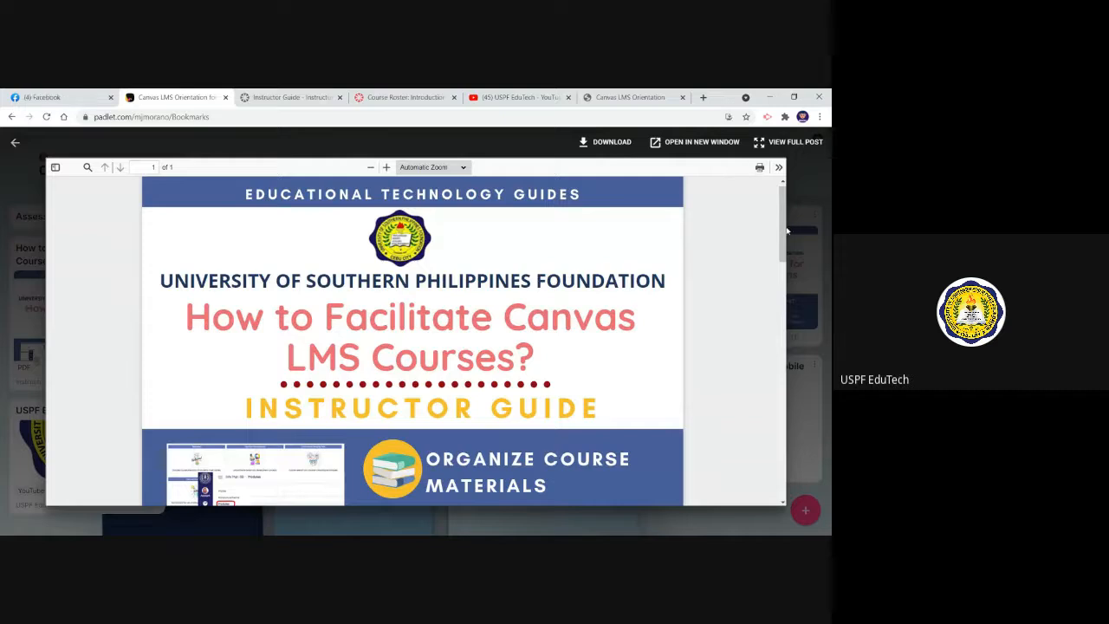
left_click_drag(786, 232, 791, 277)
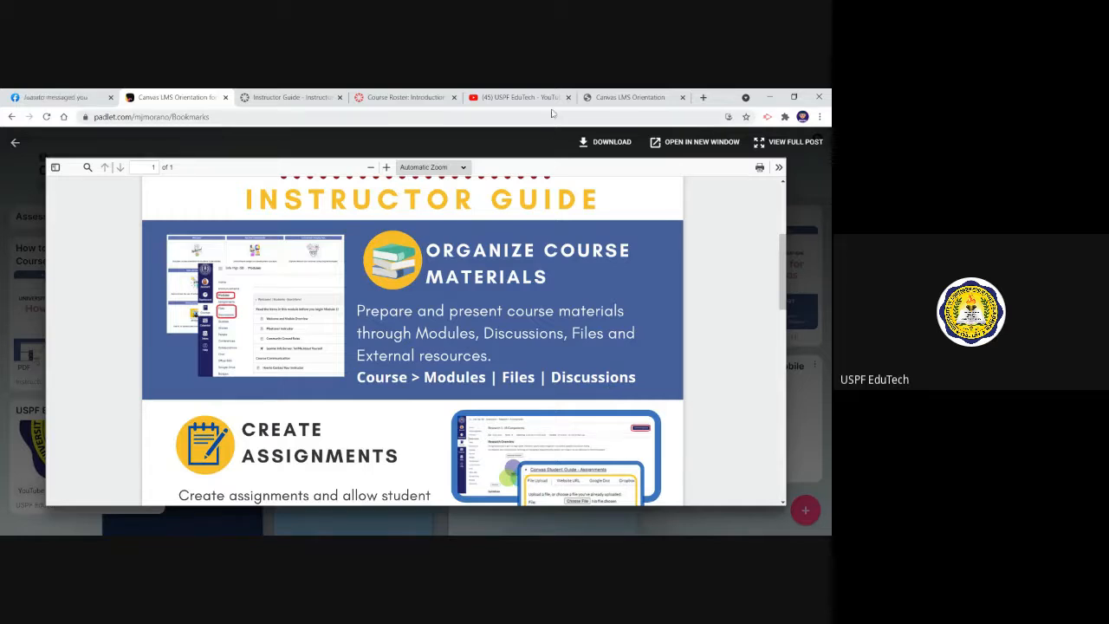
left_click(620, 99)
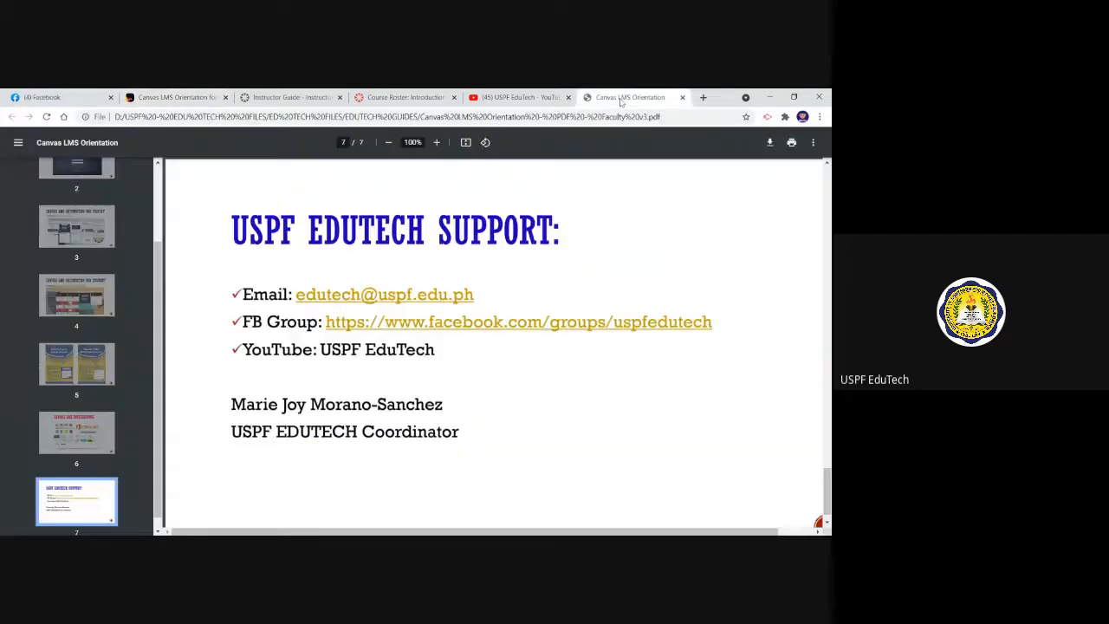
left_click(292, 98)
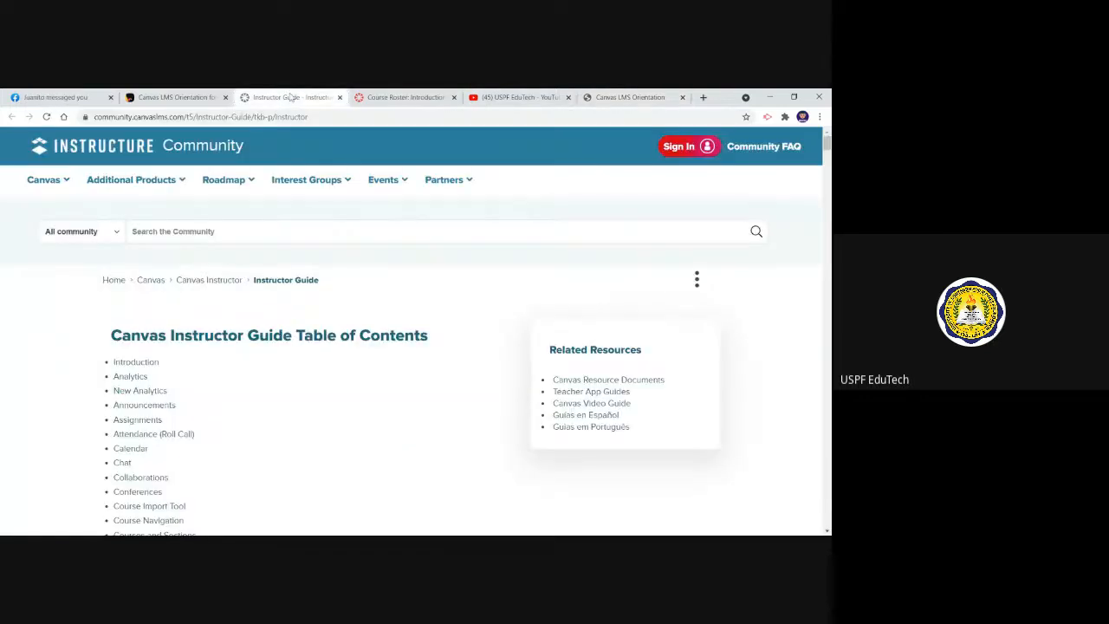
left_click(192, 96)
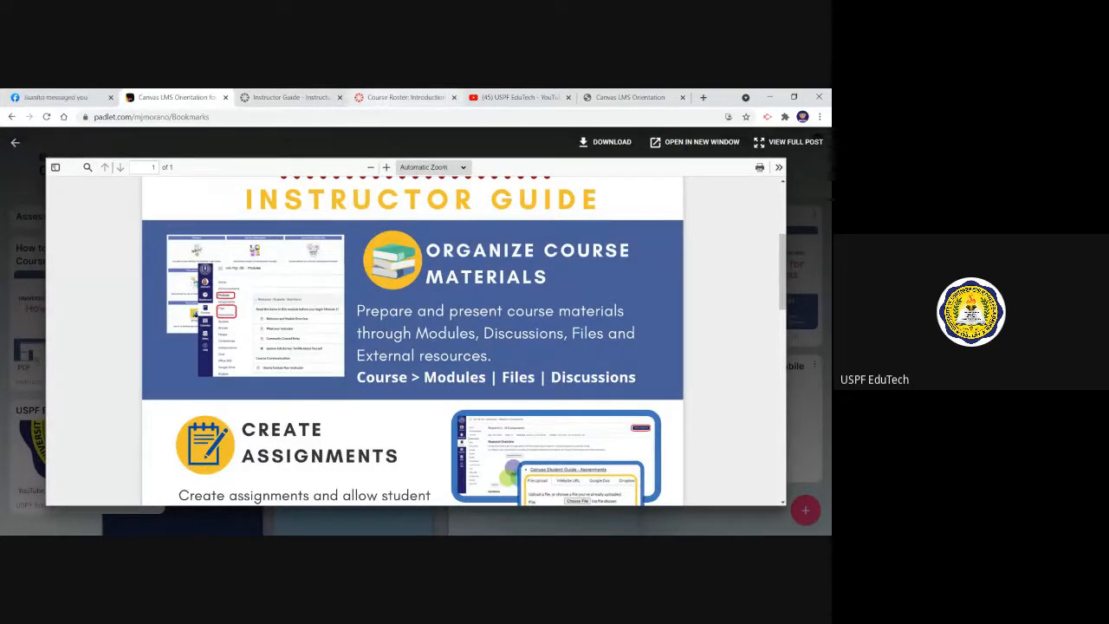
Switch back to the Canvas course, open its Modules page, and look through the welcome, sample and lecture modules
left_click(378, 102)
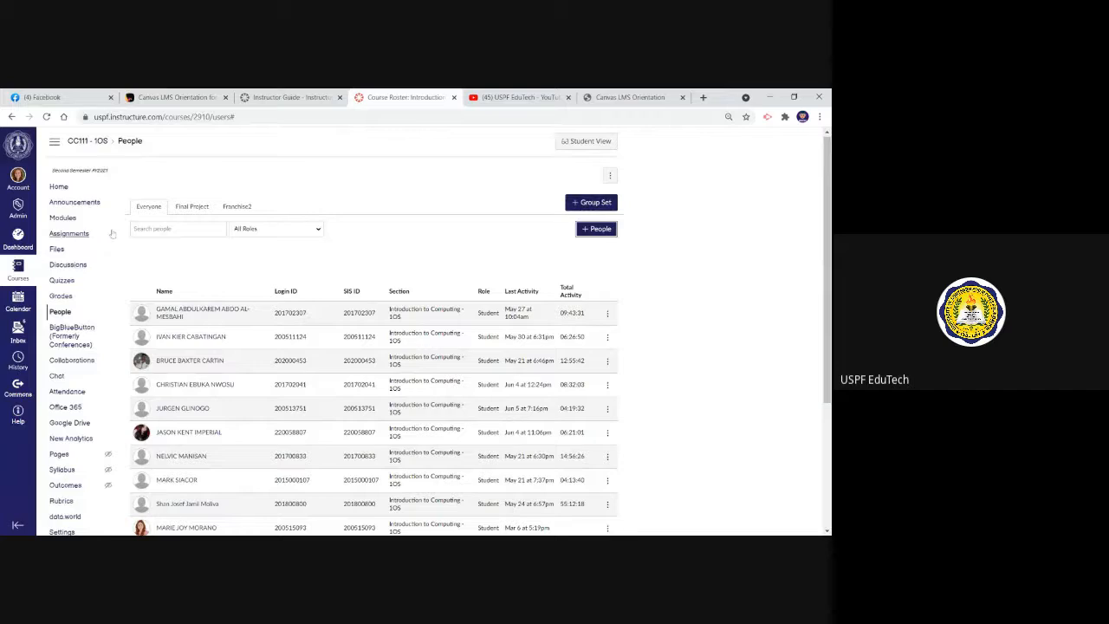
left_click(65, 220)
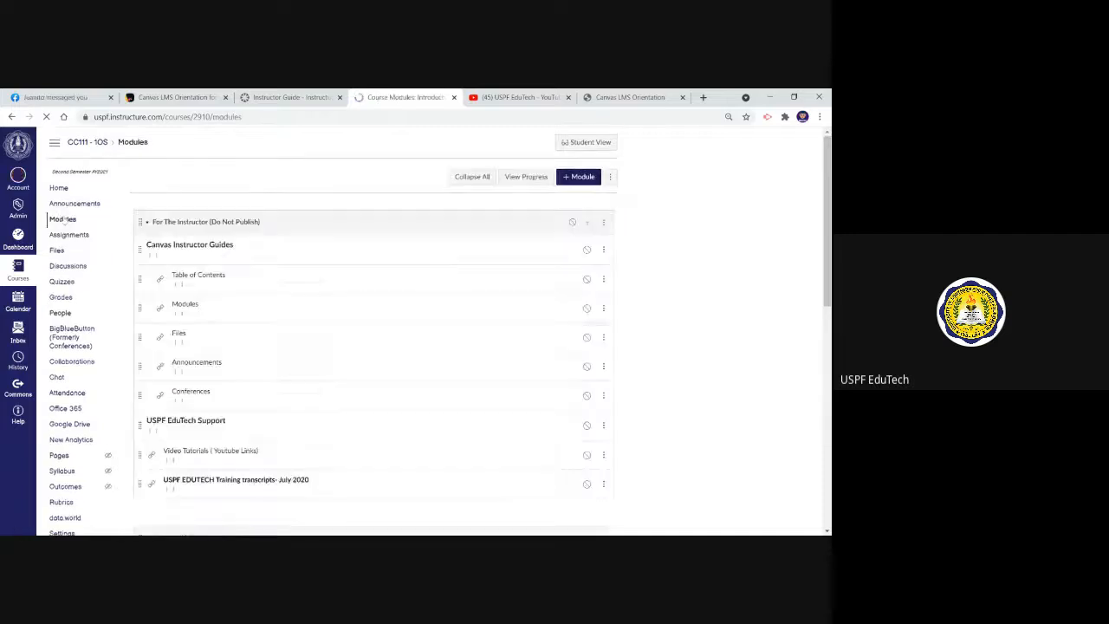
scroll(443, 270, "down", 2)
scroll(443, 271, "down", 3)
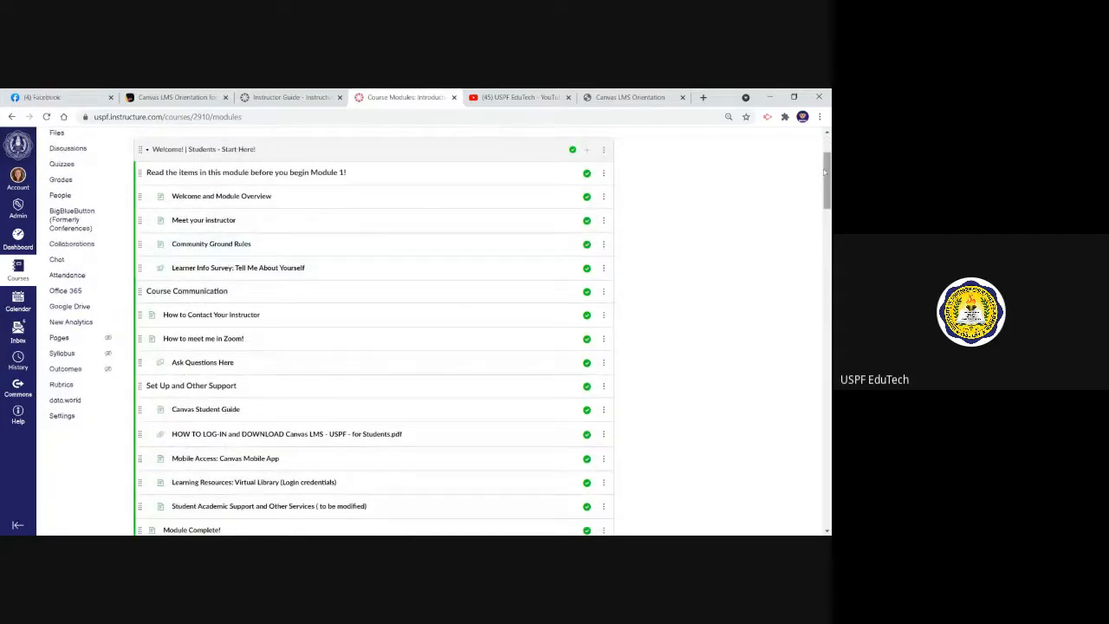
scroll(582, 199, "down", 7)
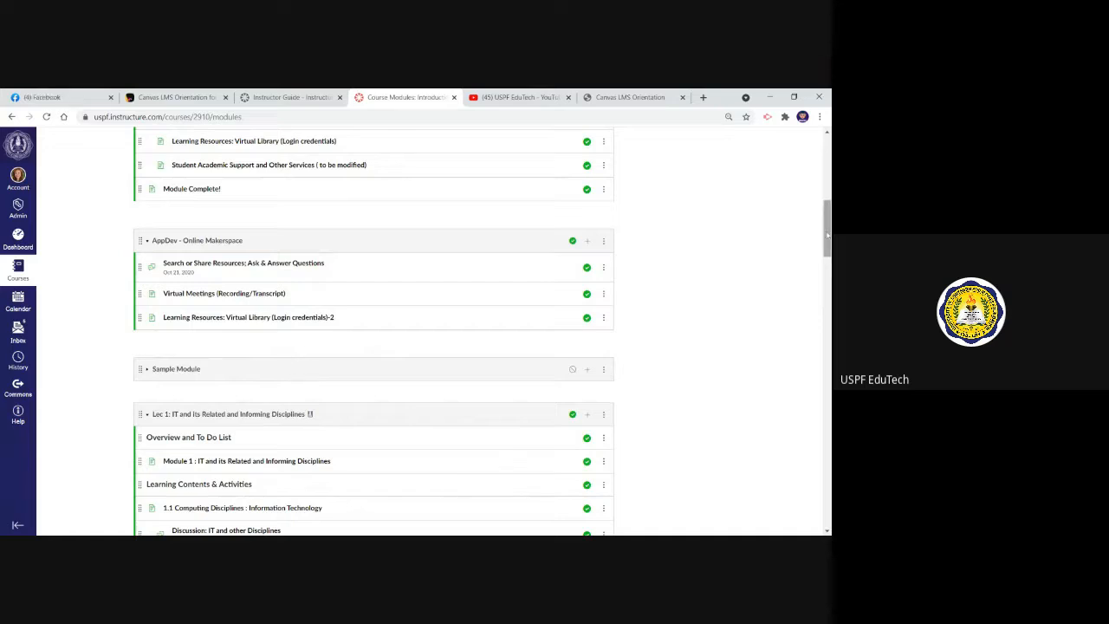
scroll(827, 212, "down", 1)
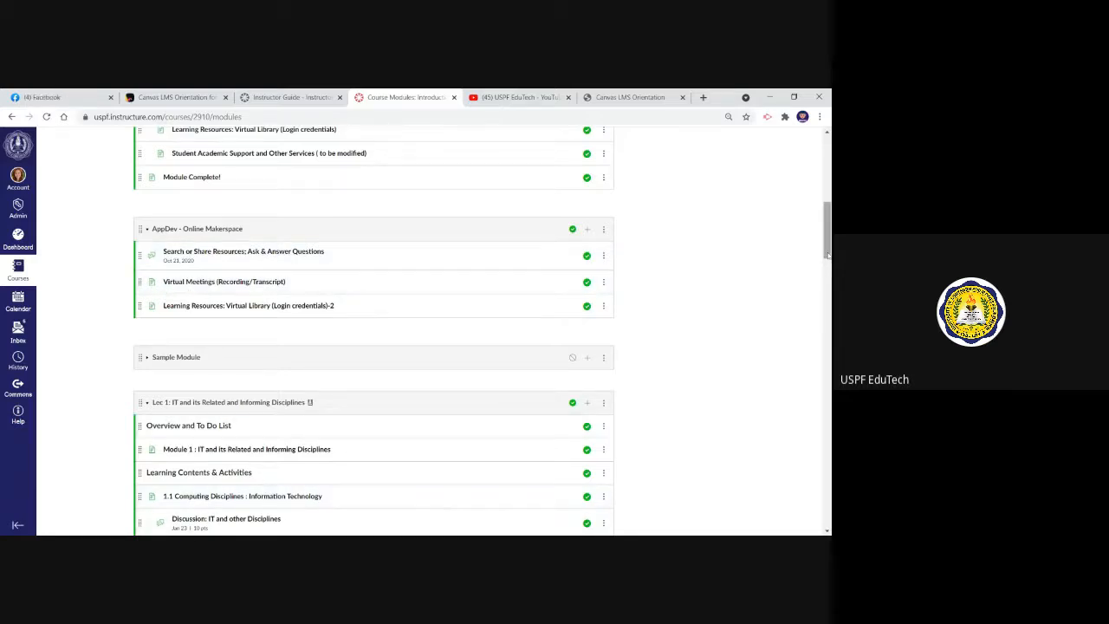
left_click_drag(827, 237, 828, 172)
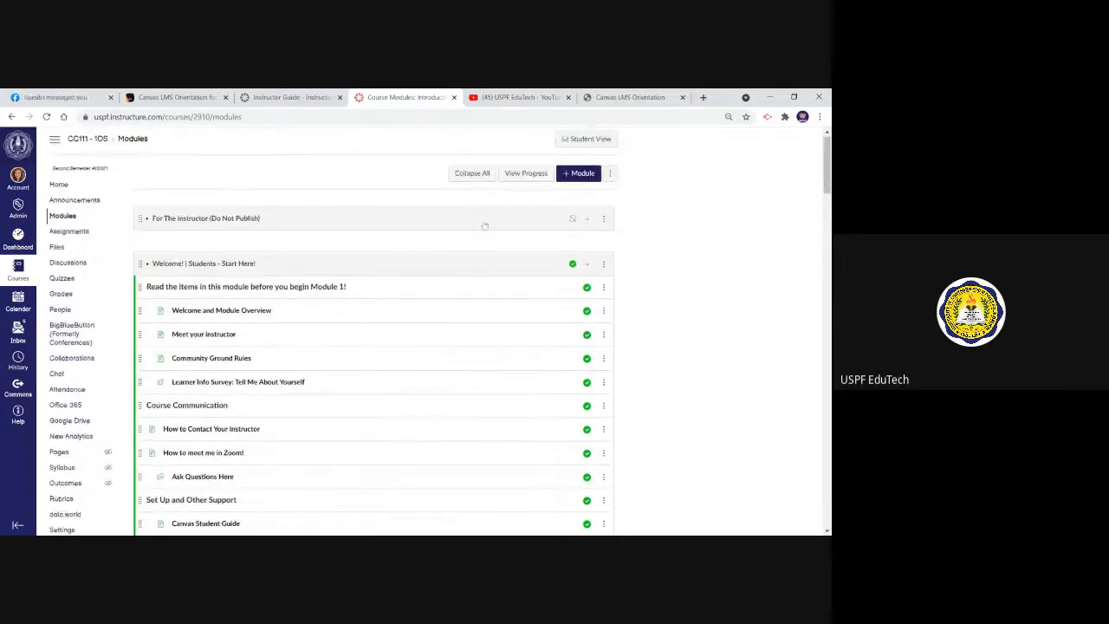
View the course's Files page, and return to the instructor guide on Padlet
left_click(56, 247)
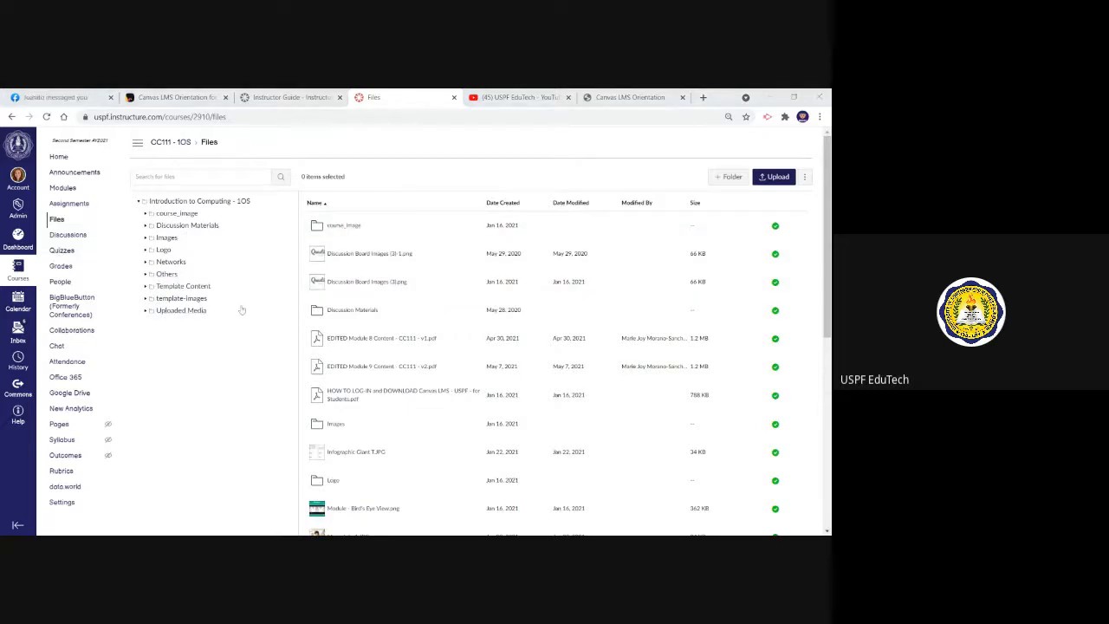
left_click(179, 96)
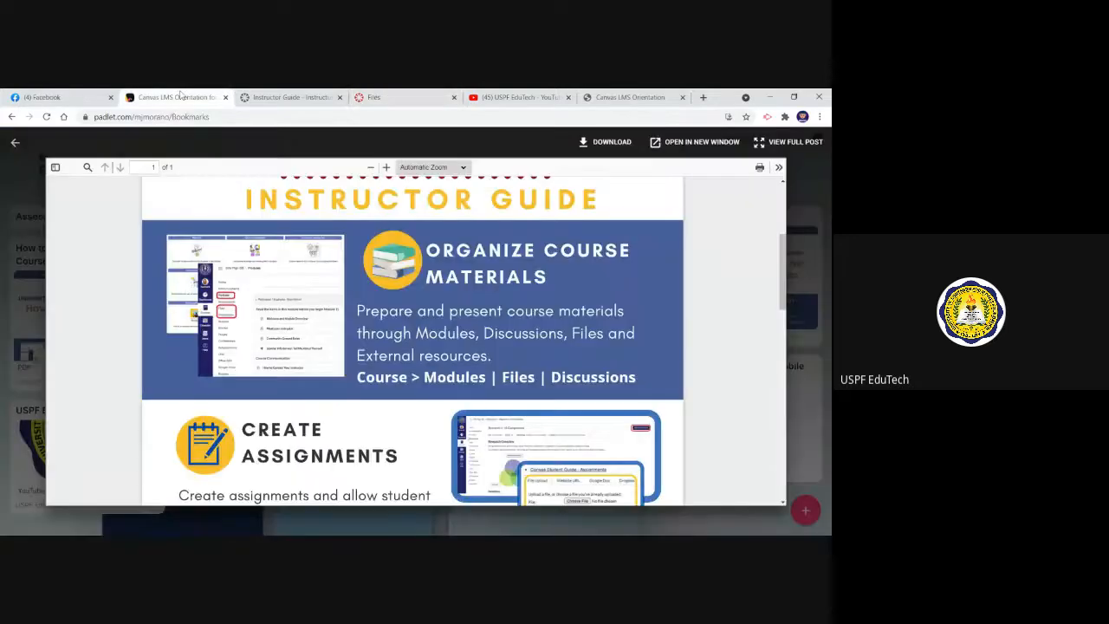
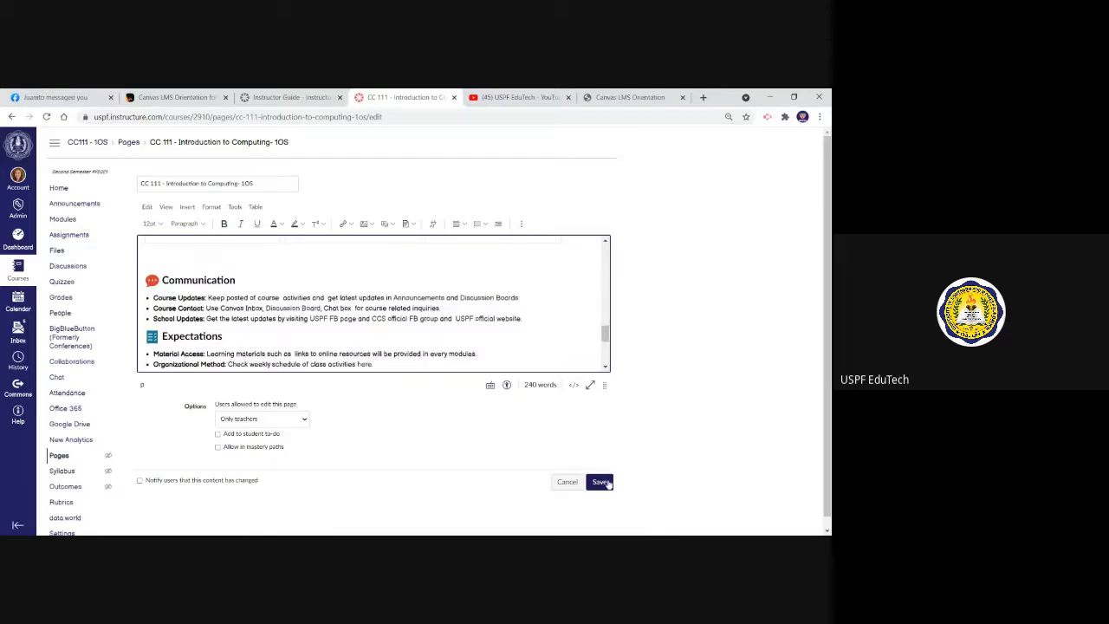
Cancel editing the course page, then open a new announcement form and examine its content editor and insert options
left_click(568, 483)
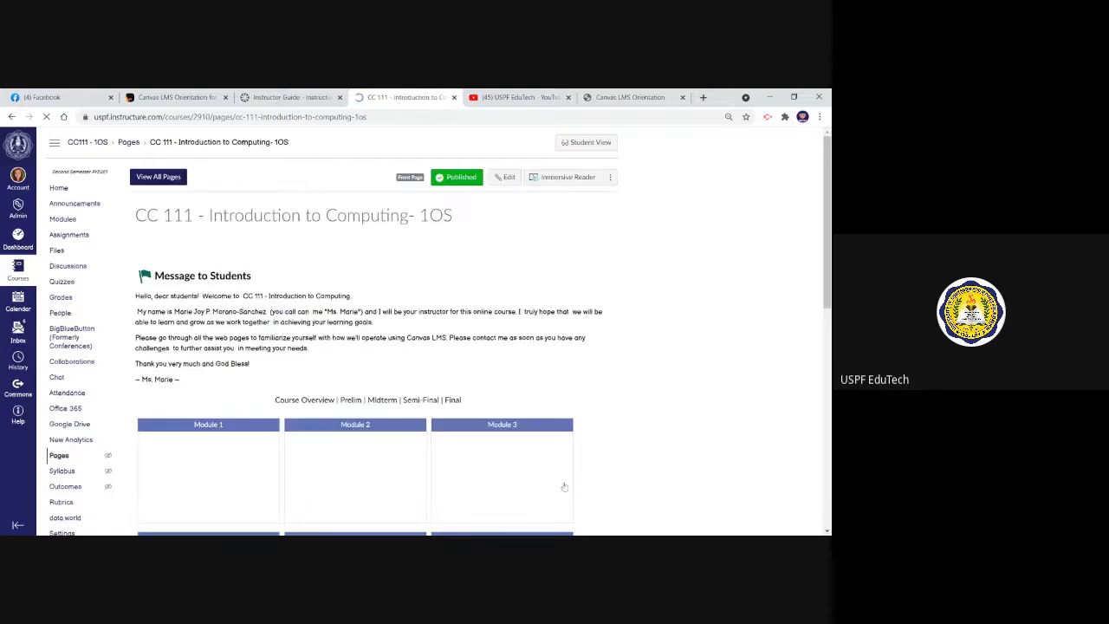
left_click(86, 205)
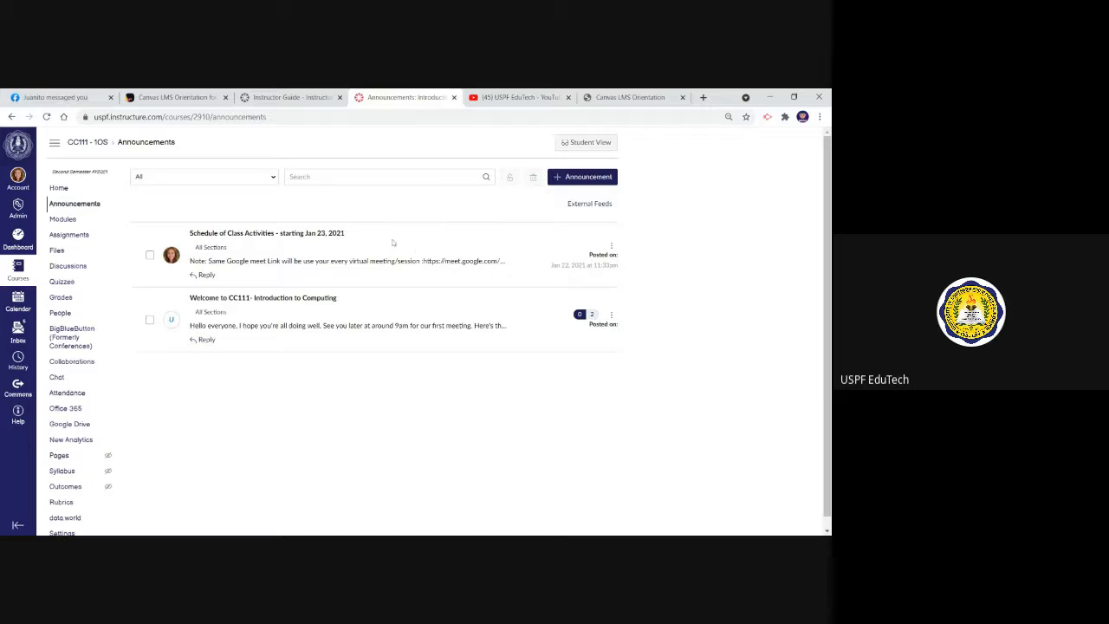
left_click(588, 178)
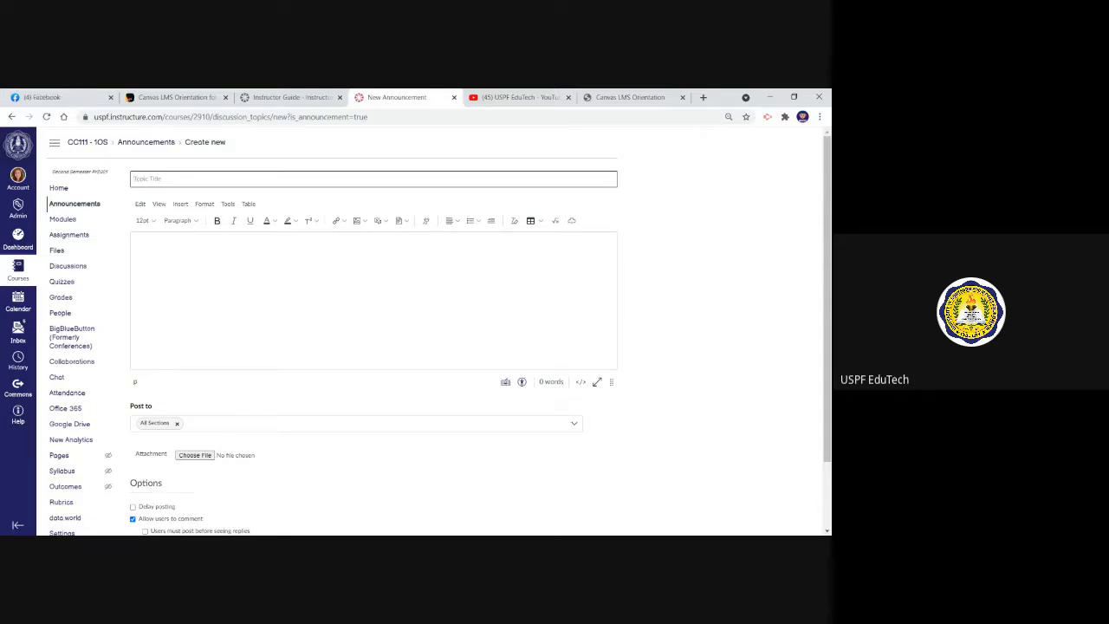
left_click(192, 265)
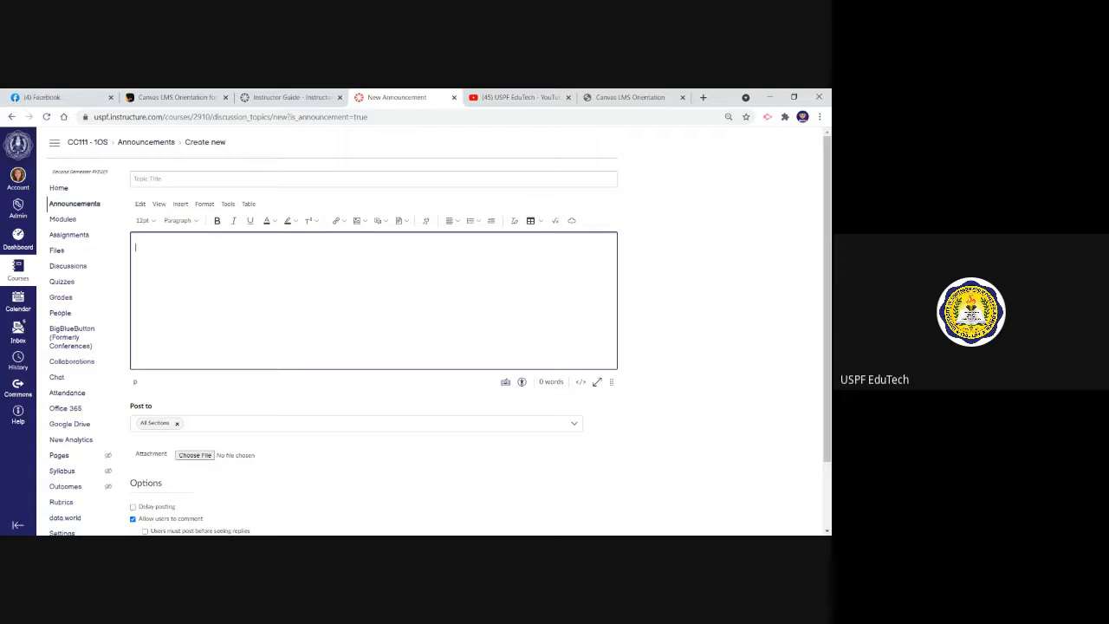
left_click(184, 206)
left_click(337, 282)
Open the course's Modules page and collapse the "Welcome! | Students - Start Here!" and "AppDev - Online Makerspace" modules
left_click(65, 220)
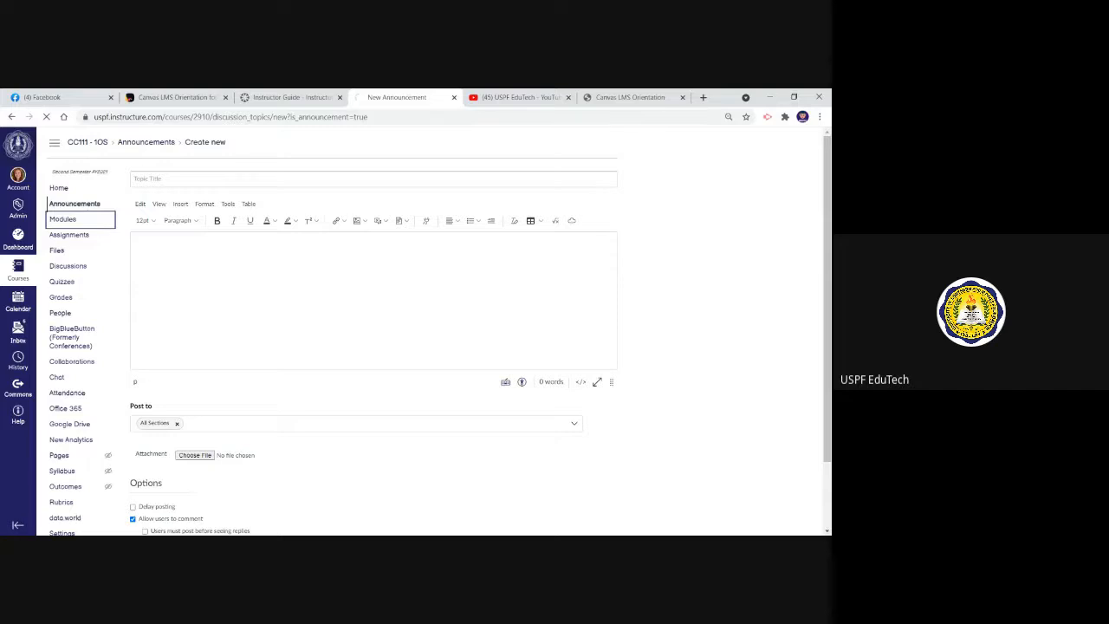
scroll(322, 344, "down", 3)
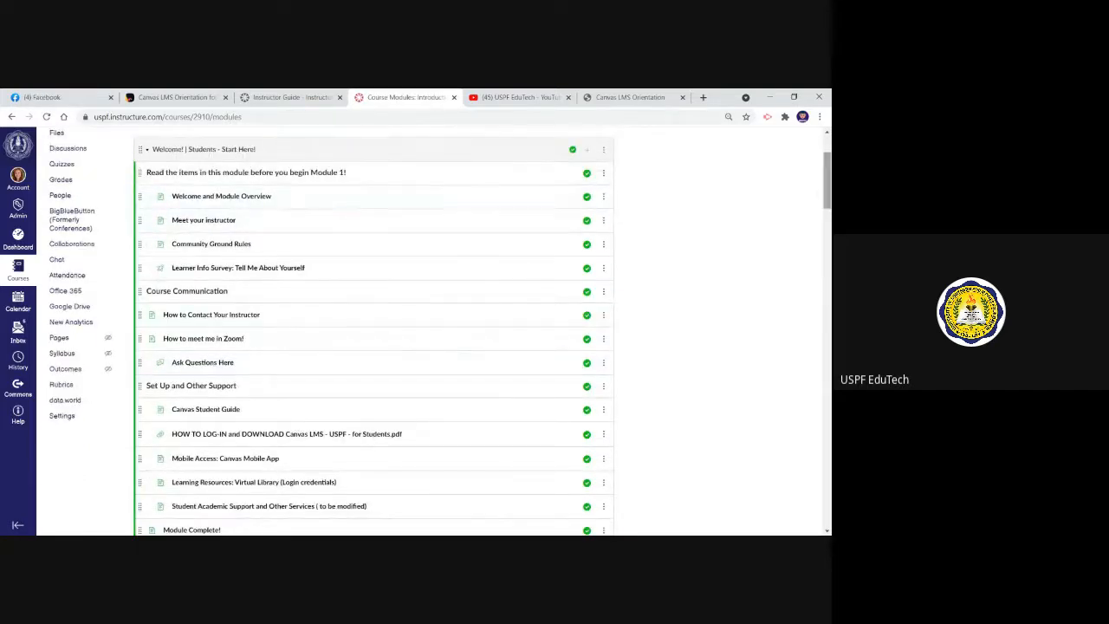
mouse_move(828, 195)
left_mouse_down()
mouse_move(828, 254)
mouse_move(828, 193)
left_mouse_up()
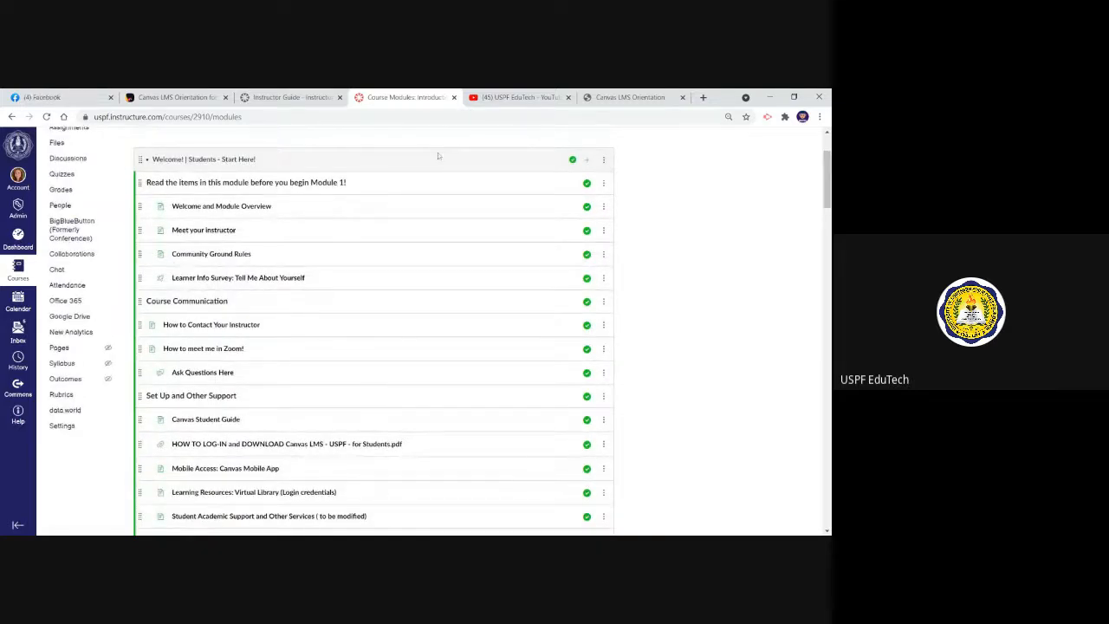
left_click(148, 161)
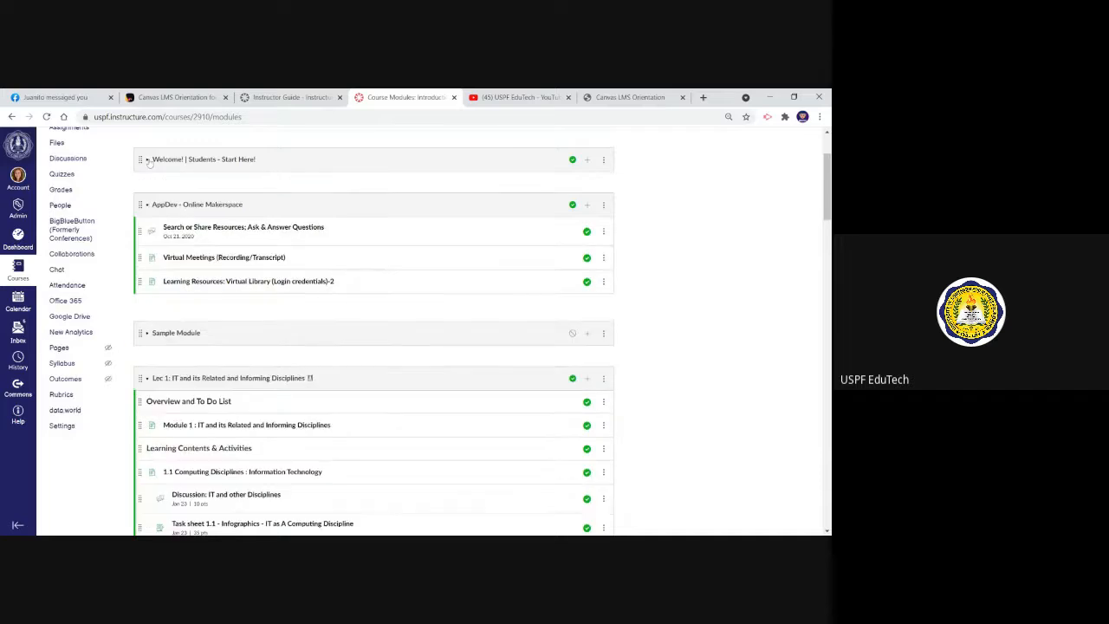
left_click(149, 205)
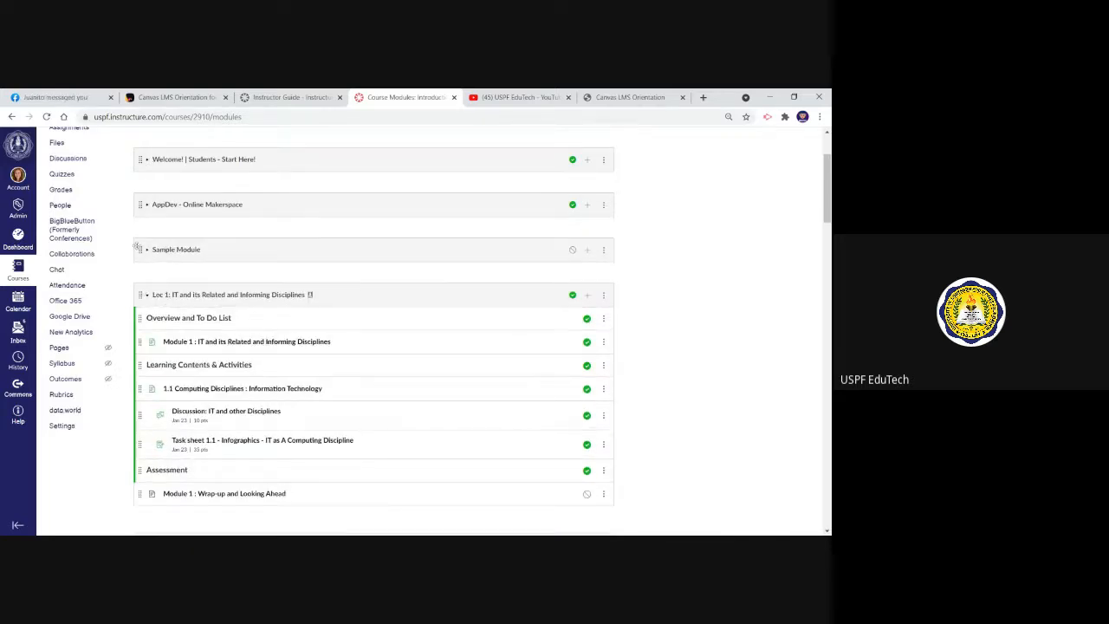
mouse_move(140, 249)
left_mouse_down()
mouse_move(140, 192)
mouse_move(138, 249)
left_mouse_up()
scroll(829, 190, "up", 3)
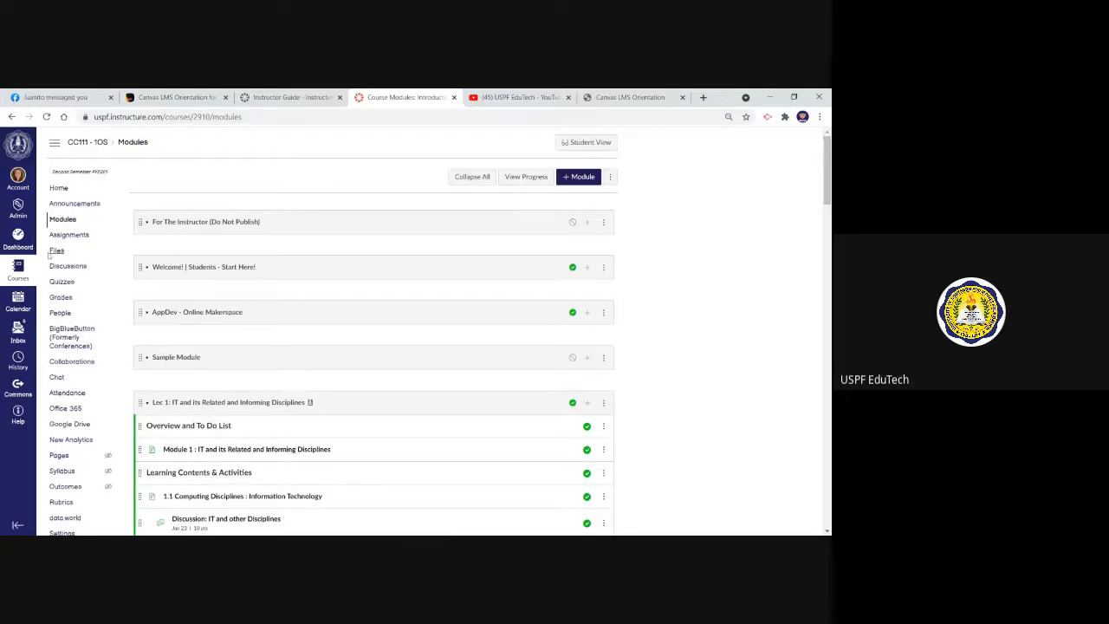
Look through the course's Assignments list, then start a new assignment and view its name and description fields
left_click(82, 240)
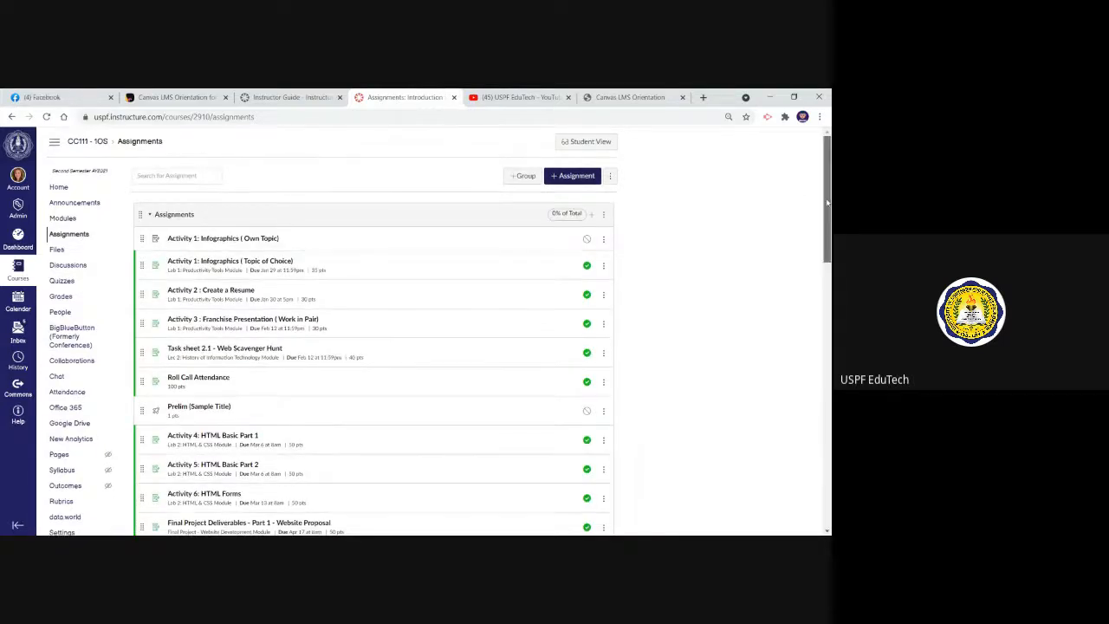
scroll(742, 231, "down", 1)
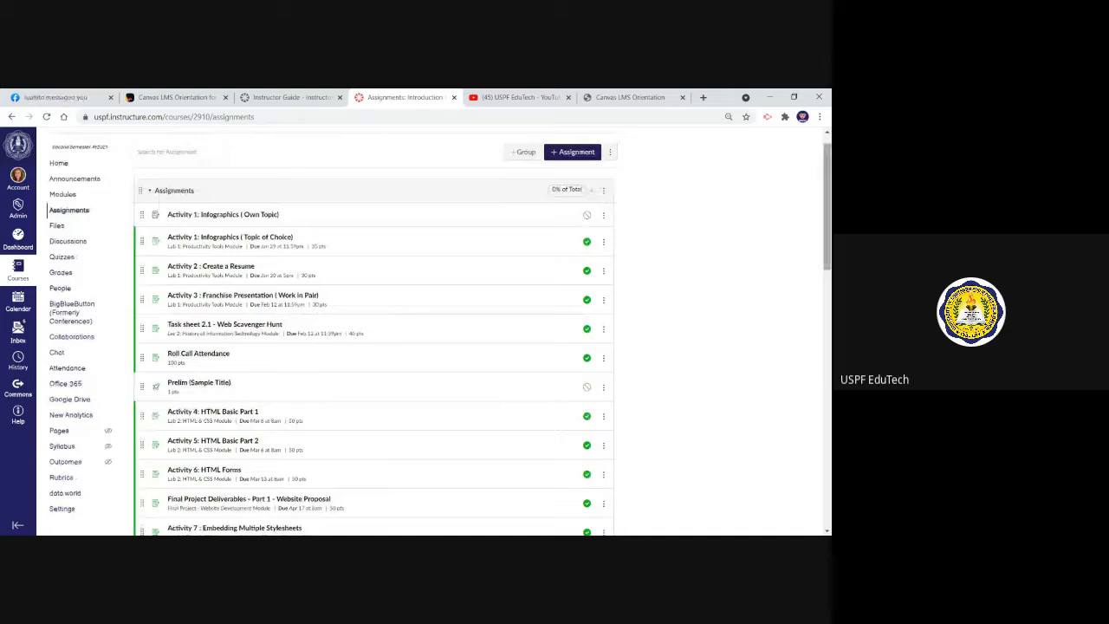
scroll(577, 186, "up", 1)
left_click(577, 178)
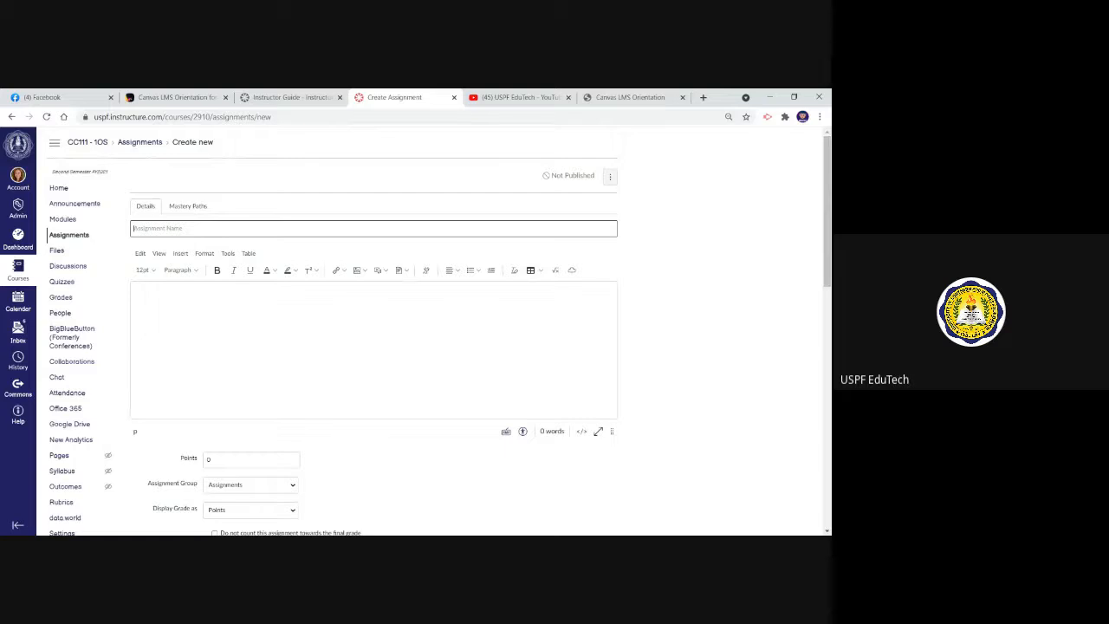
left_click(374, 349)
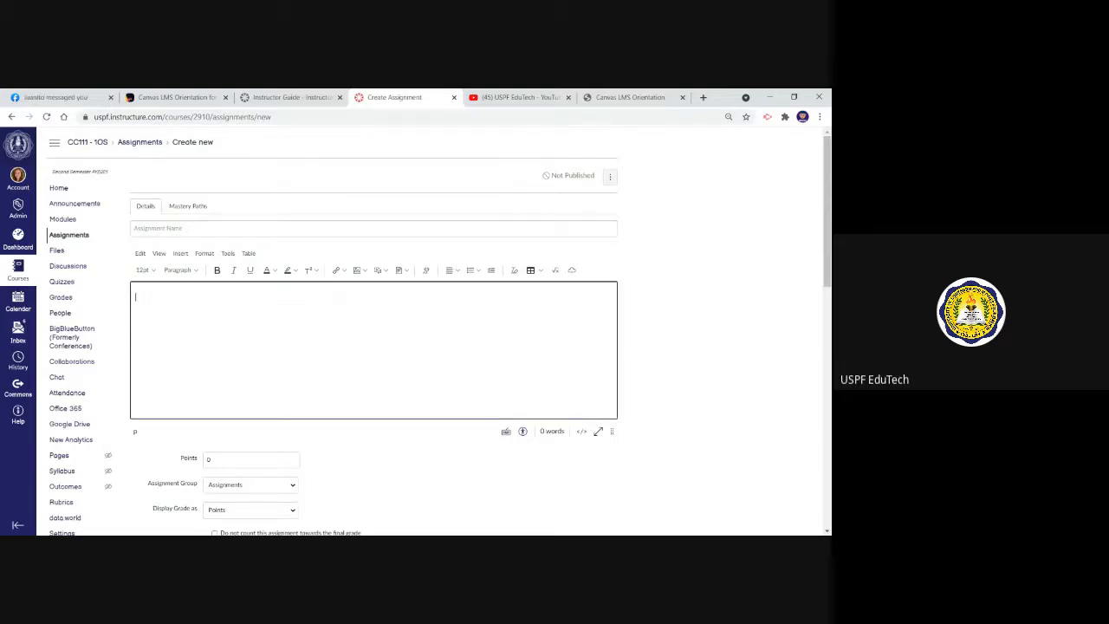
left_click(373, 229)
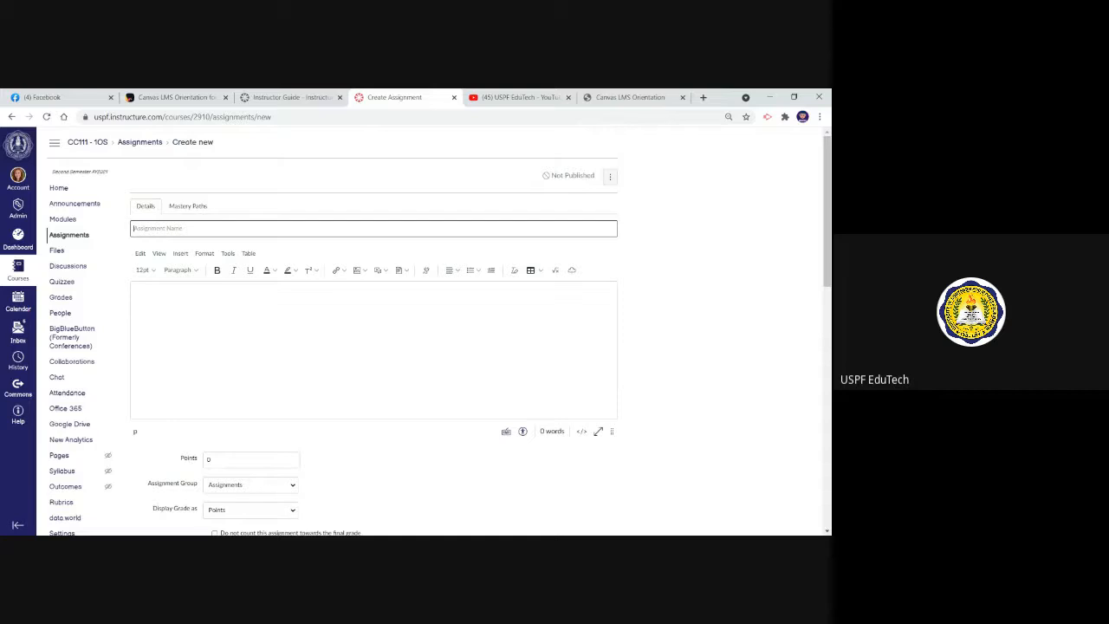
left_click(422, 221)
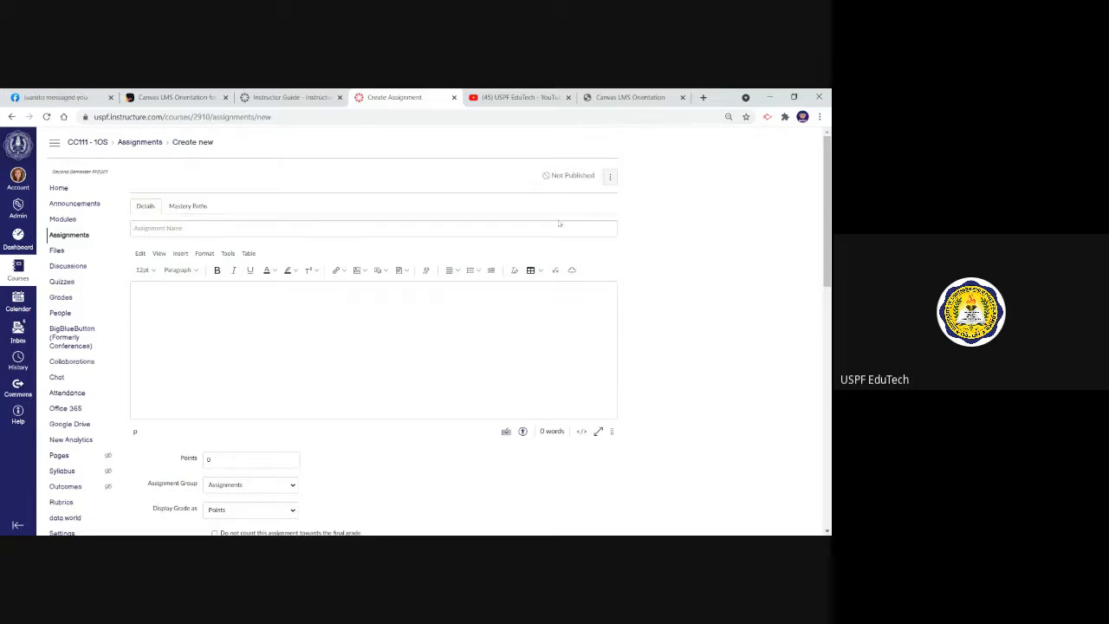
Review the new assignment's points, assignment group, grade display and submission type settings
left_click_drag(828, 198, 829, 256)
left_click(246, 300)
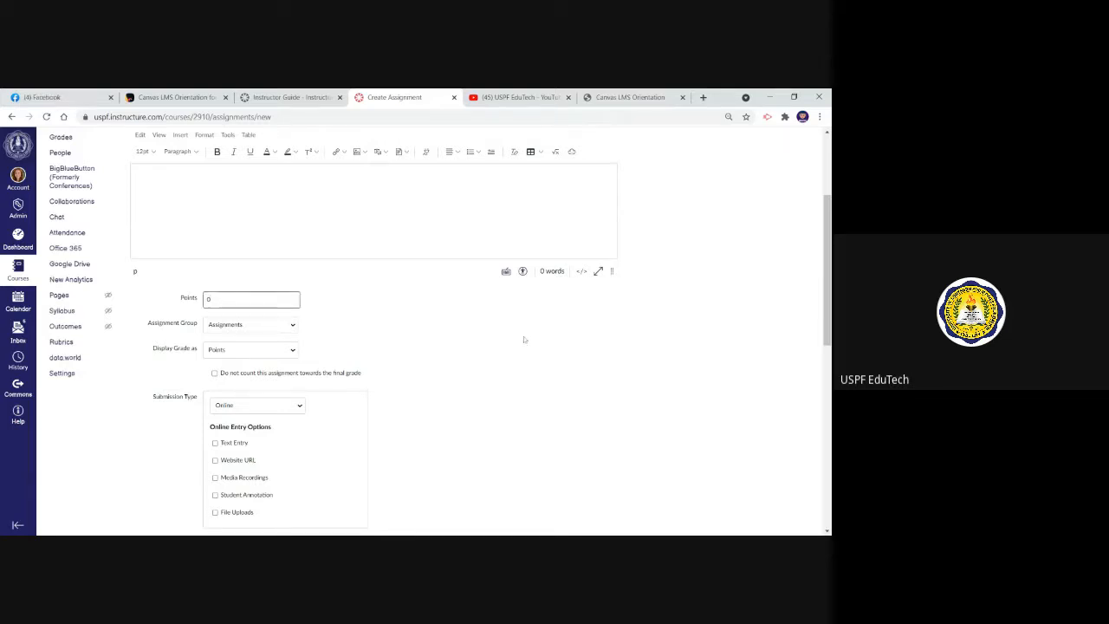
left_click(817, 288)
left_click_drag(827, 289, 827, 331)
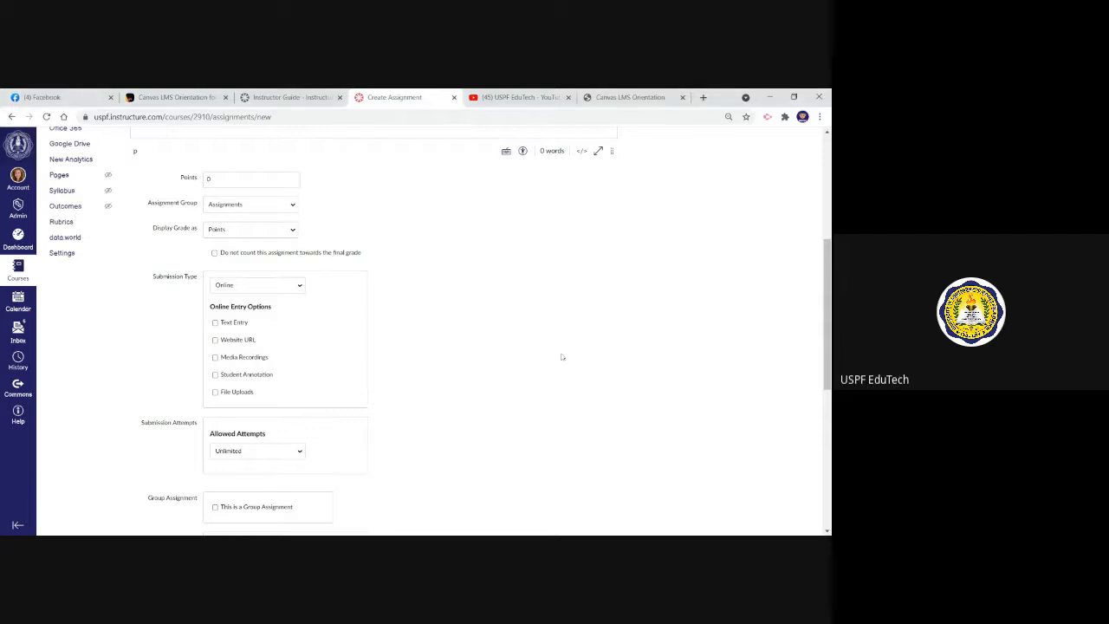
scroll(828, 312, "down", 1)
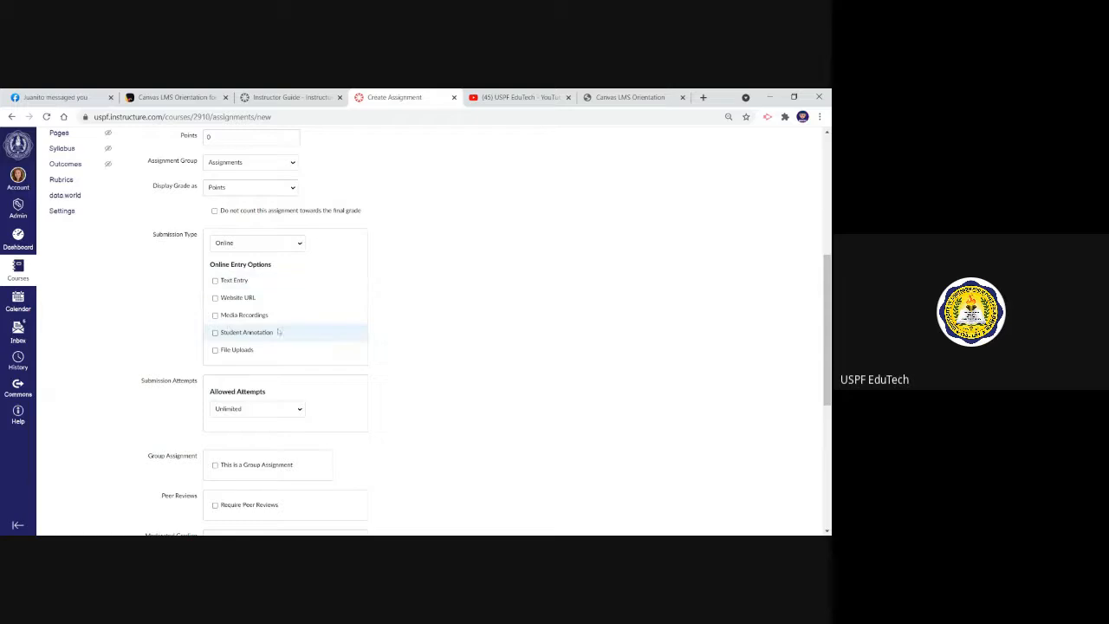
Allow File Uploads as an online entry option, try restricting upload file types to pdf, and remove that restriction
left_click(215, 350)
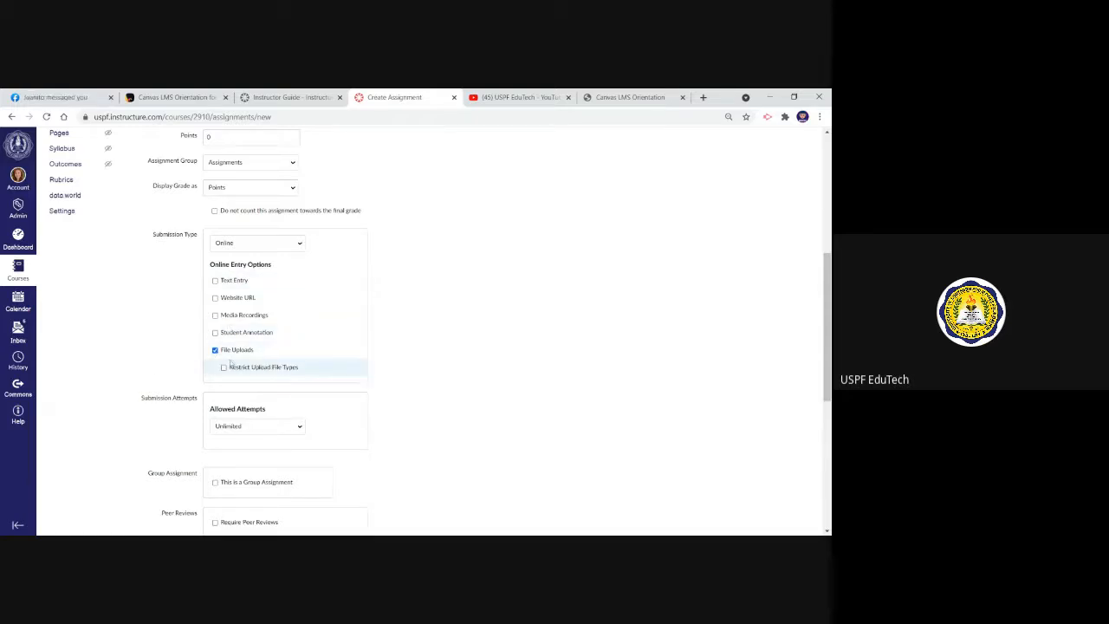
left_click(223, 368)
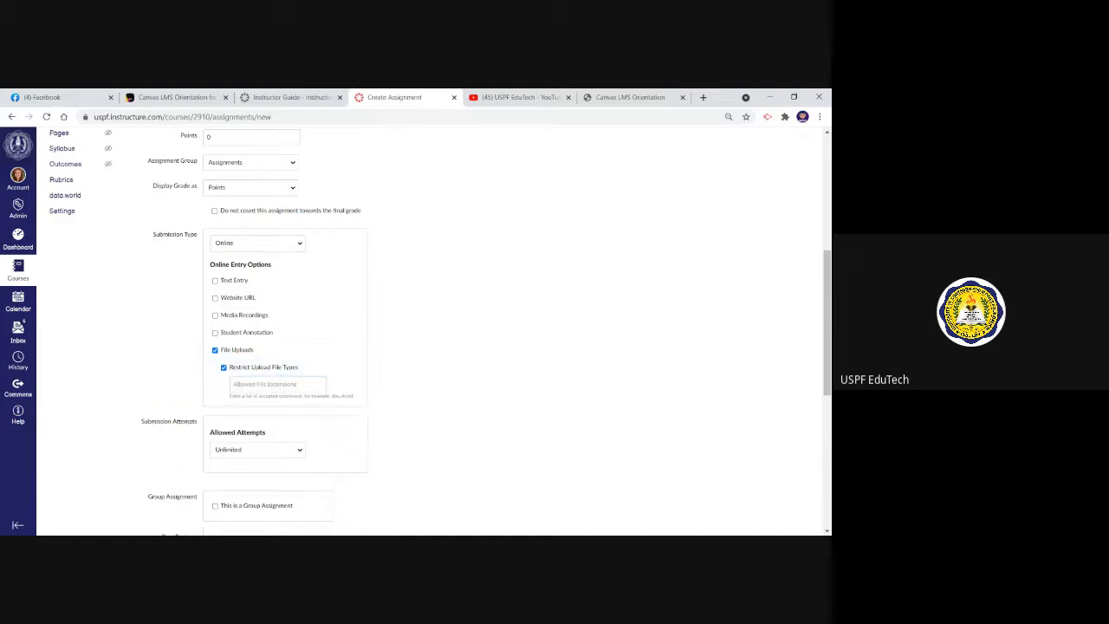
type("pdf")
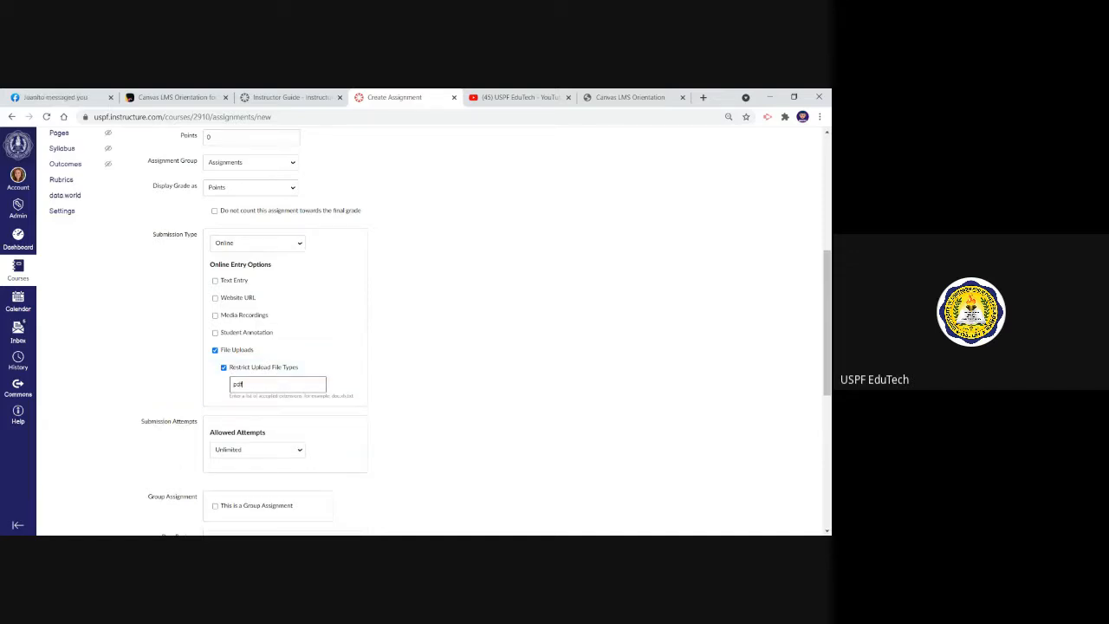
key("BackSpace")
key("BackSpace")
key("BackSpace")
left_click(224, 367)
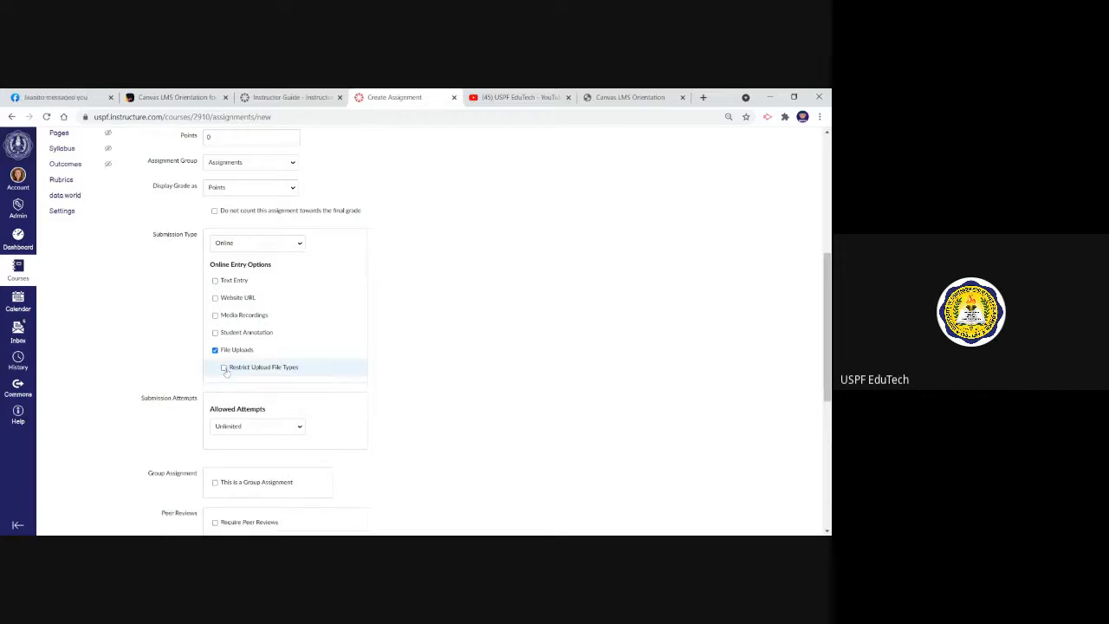
Try the group assignment option to show its group settings, and turn it off again
scroll(300, 324, "down", 3)
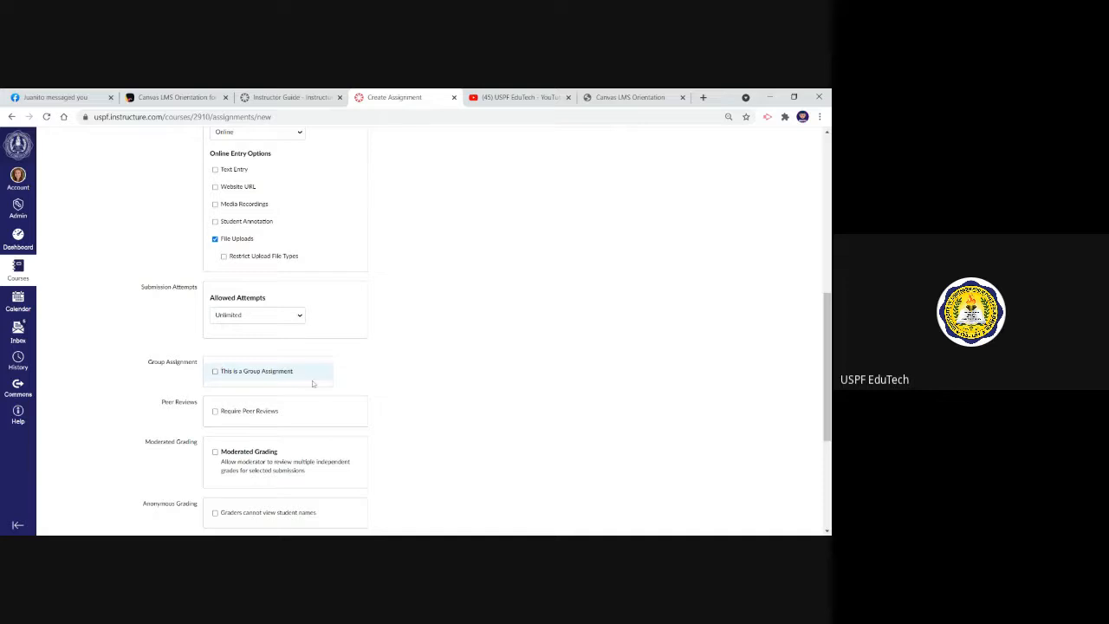
left_click(215, 372)
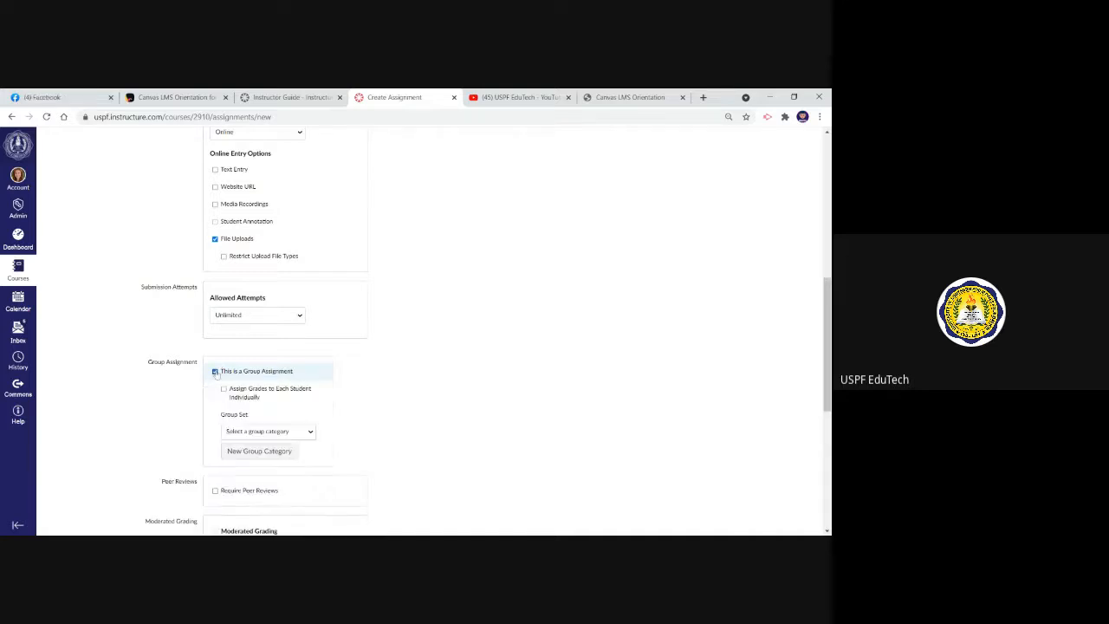
left_click(214, 372)
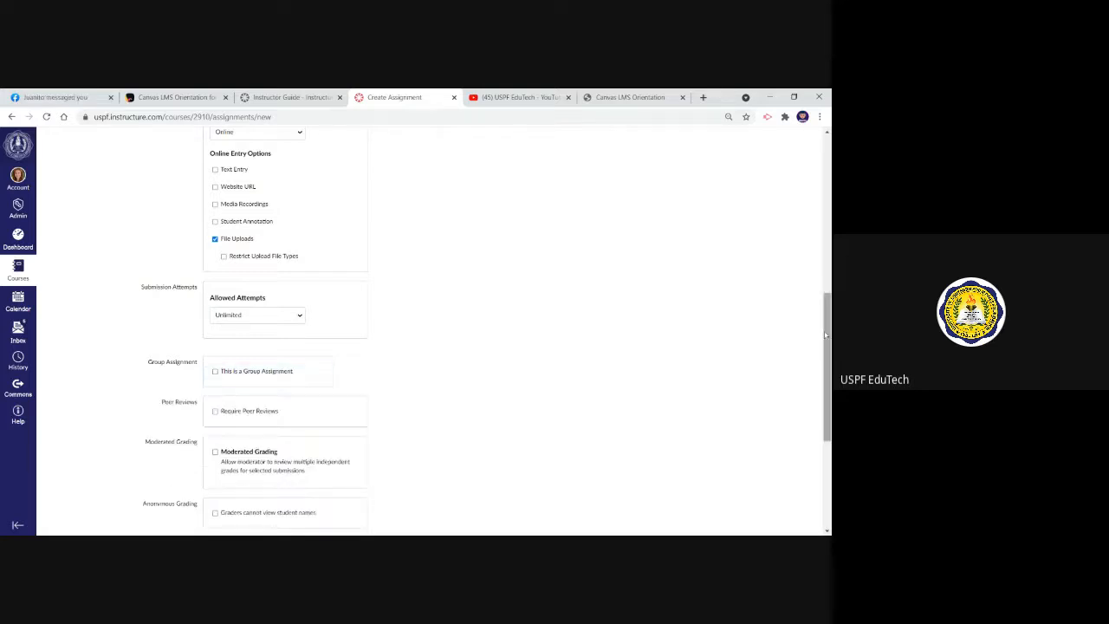
Examine the new assignment's Assign to settings, including the due date calendar and the availability date fields
left_click_drag(826, 335, 826, 416)
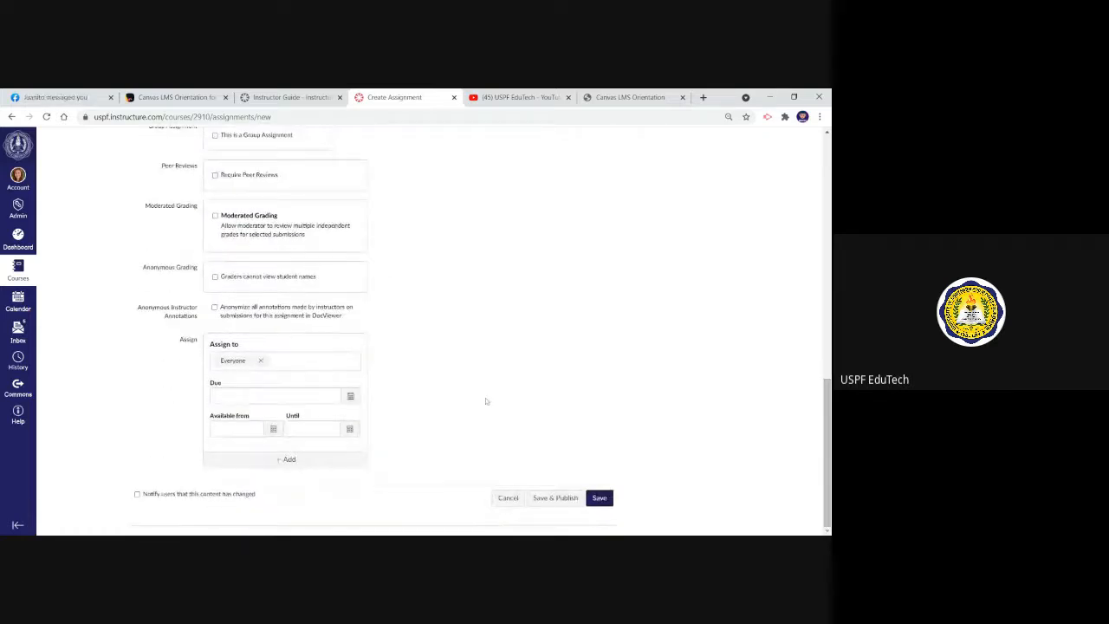
left_click(350, 396)
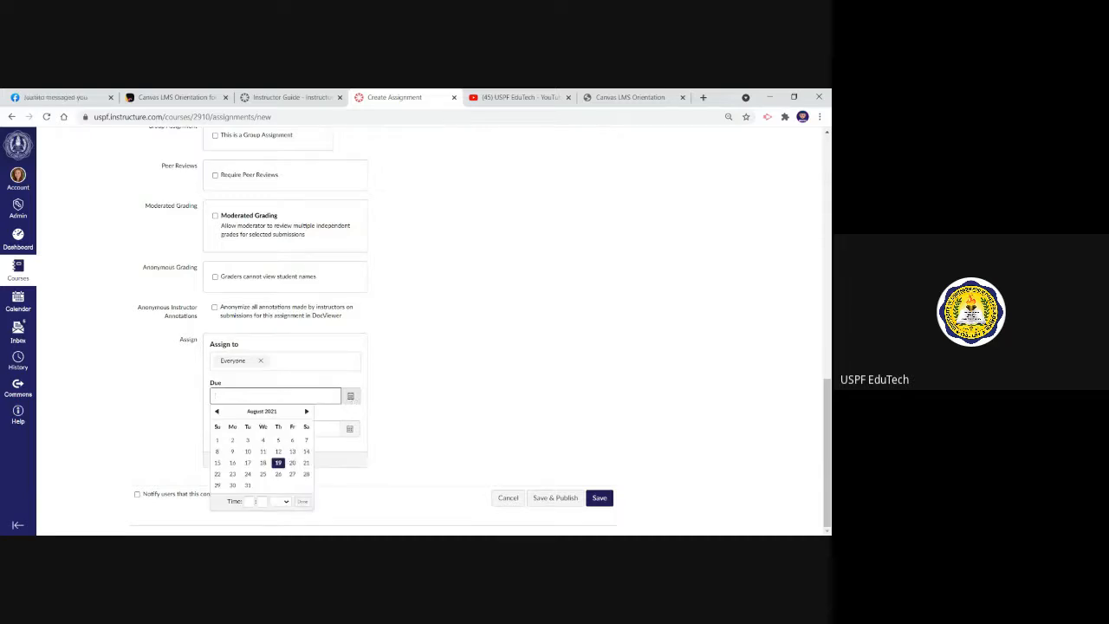
left_click(444, 405)
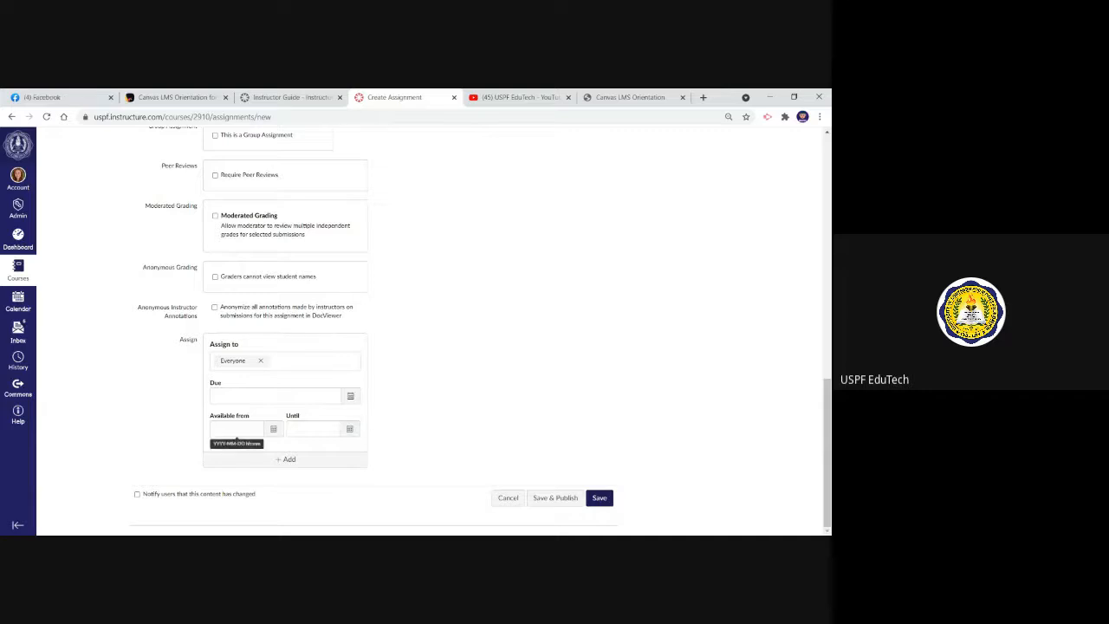
left_click(308, 429)
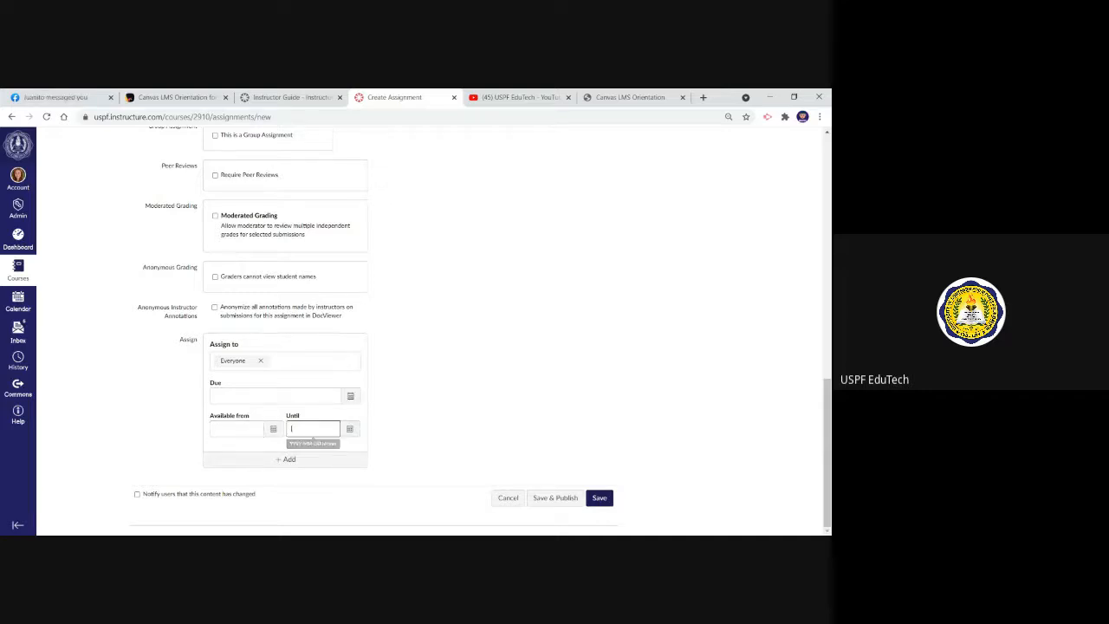
left_click_drag(827, 434, 815, 172)
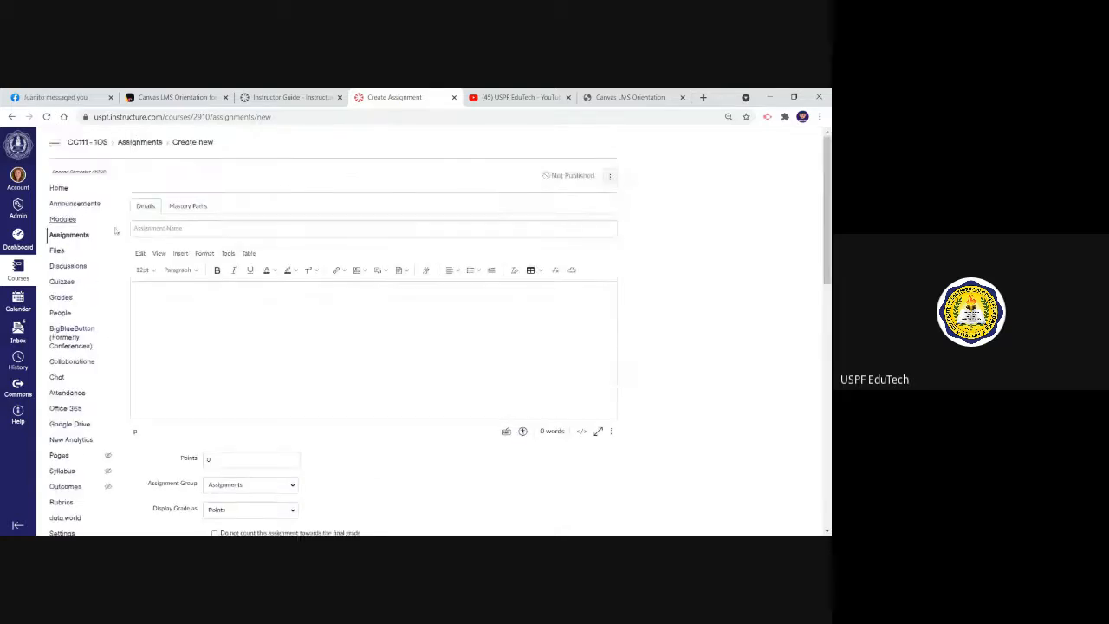
Return to the Assignments list without saving, open Activity 1: Infographics (Topic of Choice), and review its guidelines and submission details
left_click(70, 236)
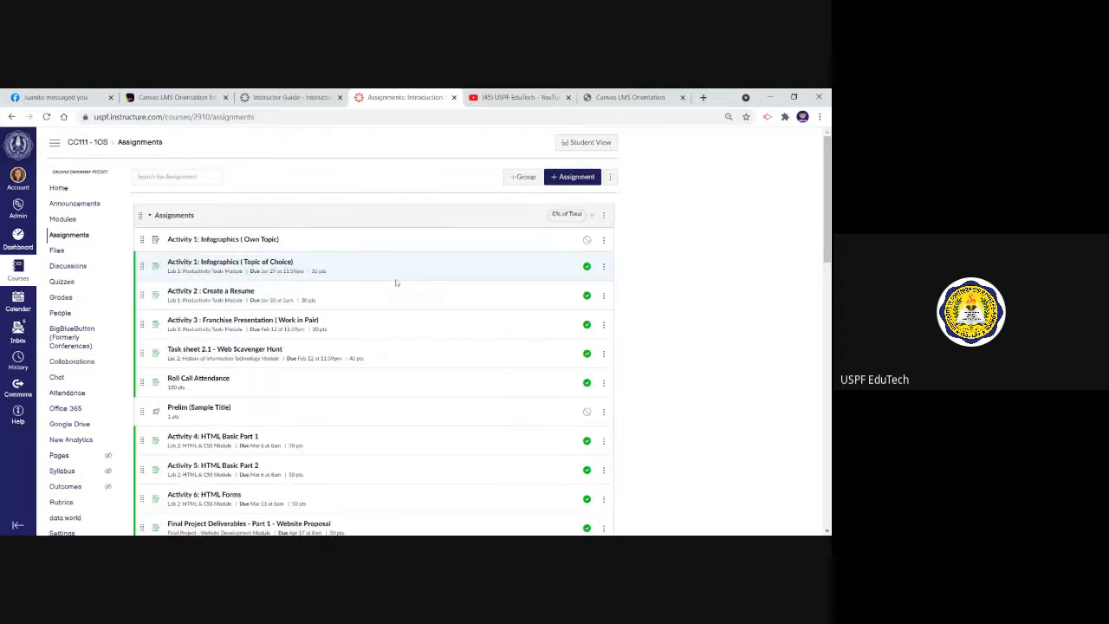
left_click(226, 265)
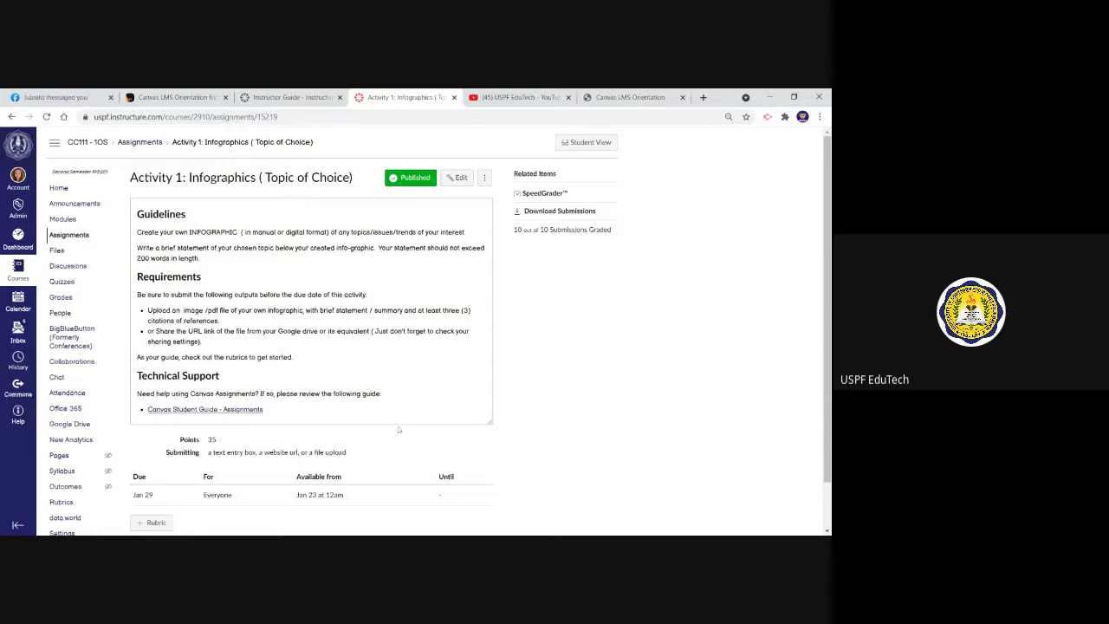
scroll(399, 430, "down", 1)
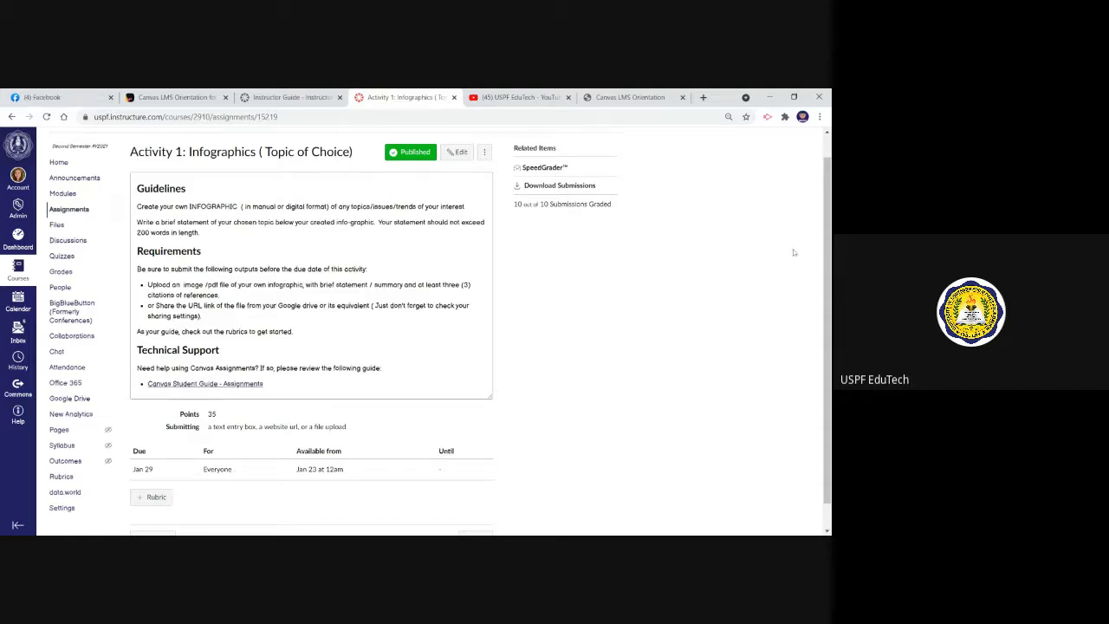
Open SpeedGrader for Activity 1: Infographics (Topic of Choice) and look over the list of students
scroll(486, 293, "up", 1)
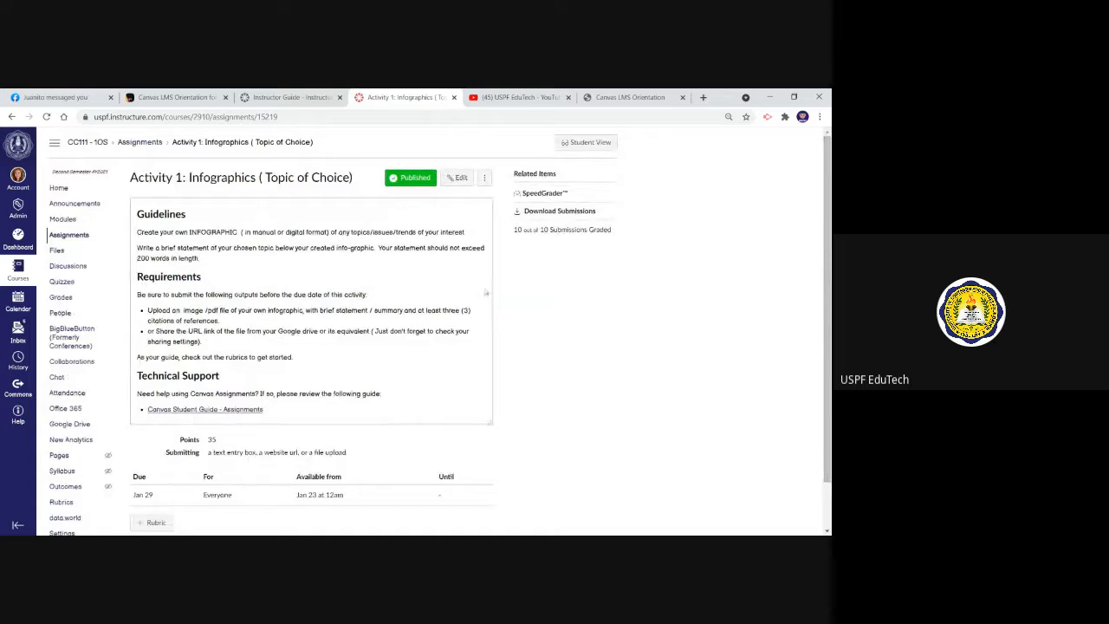
left_click(537, 194)
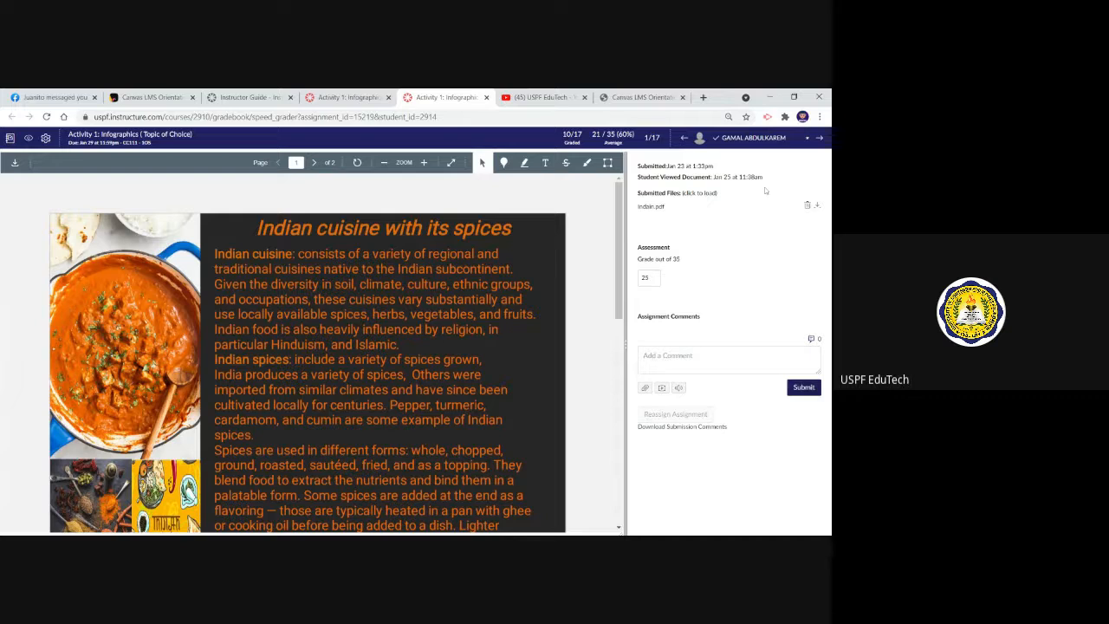
left_click(809, 140)
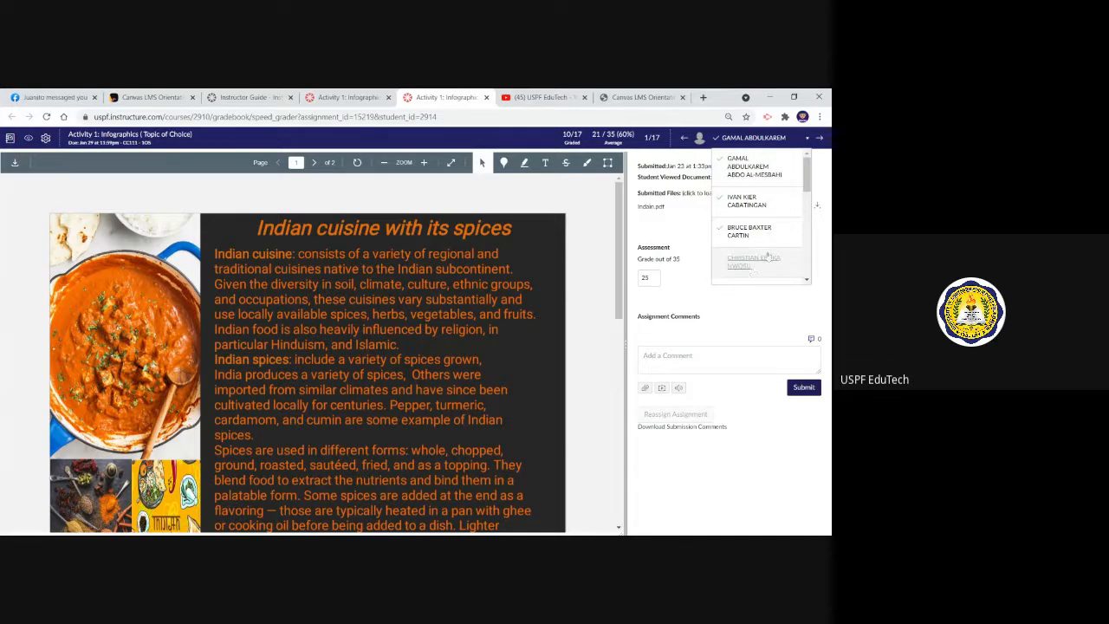
left_click(808, 140)
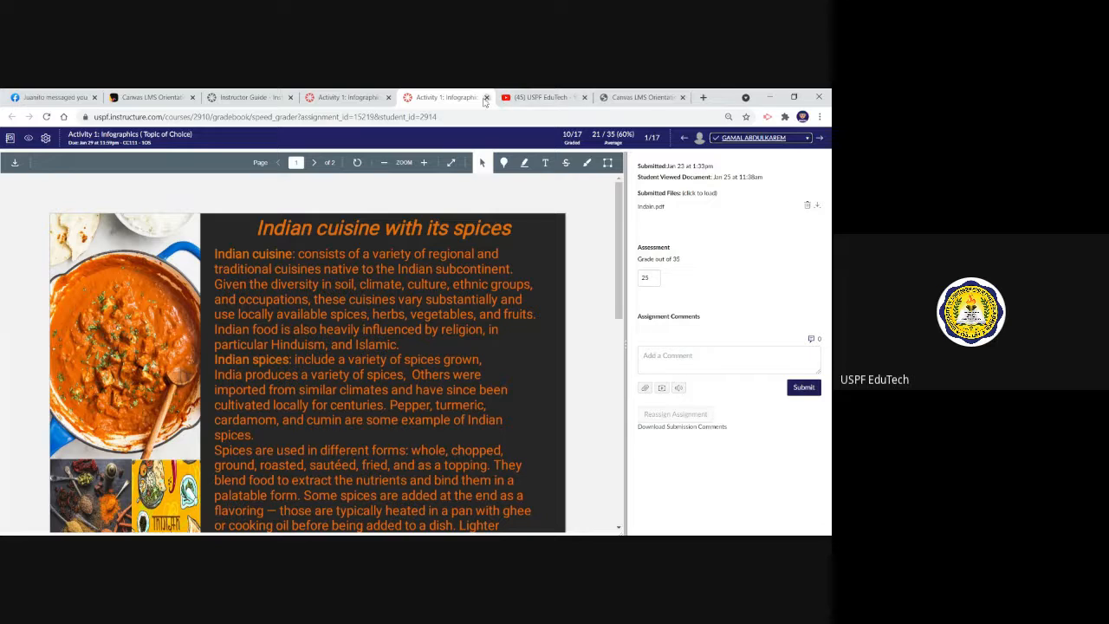
Page back and forth through the second and third students' submissions, and close SpeedGrader to return to the assignment page
left_click(817, 139)
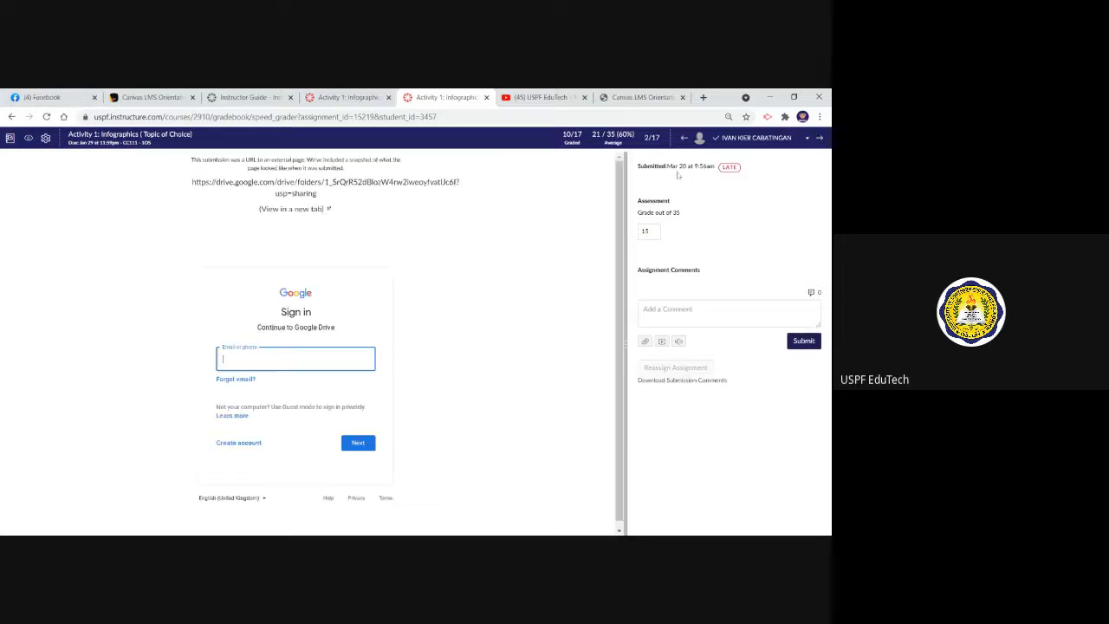
left_click(820, 138)
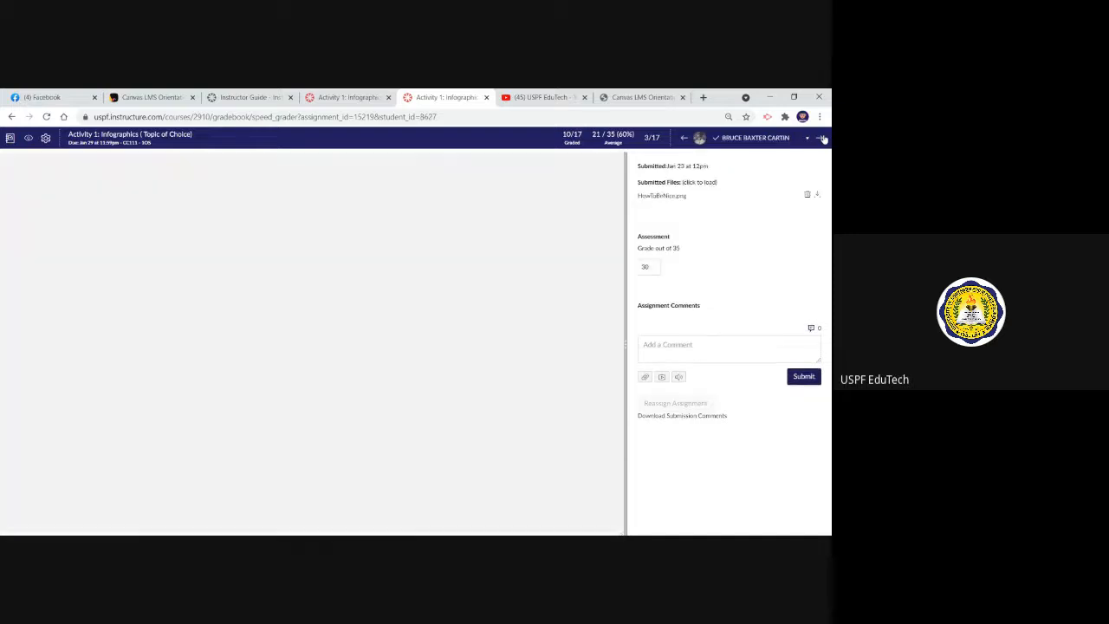
left_click(684, 139)
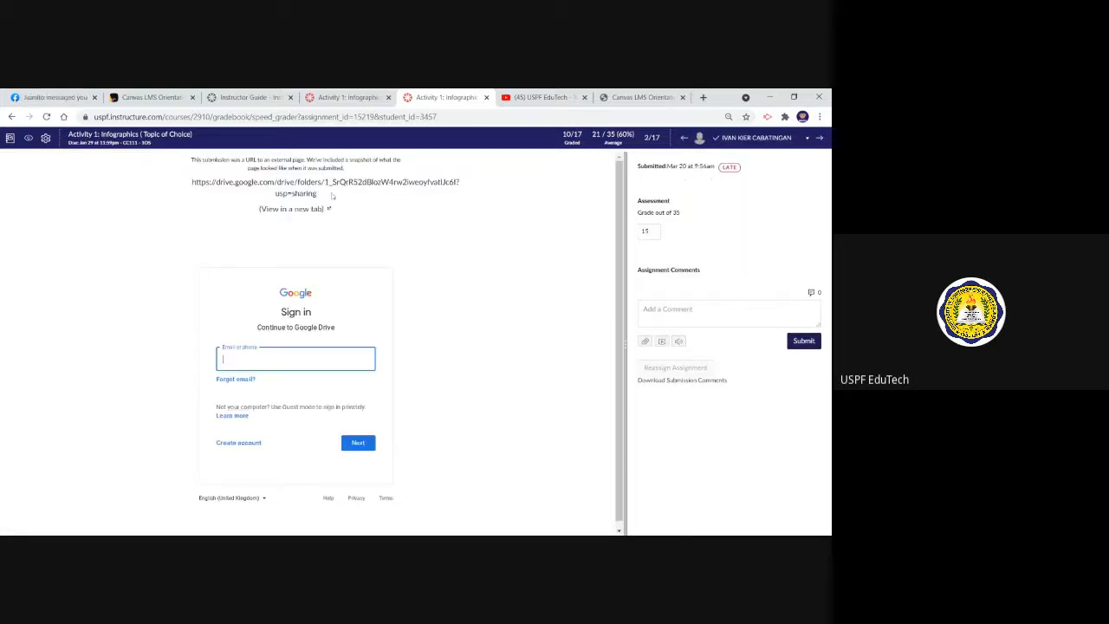
left_click(820, 138)
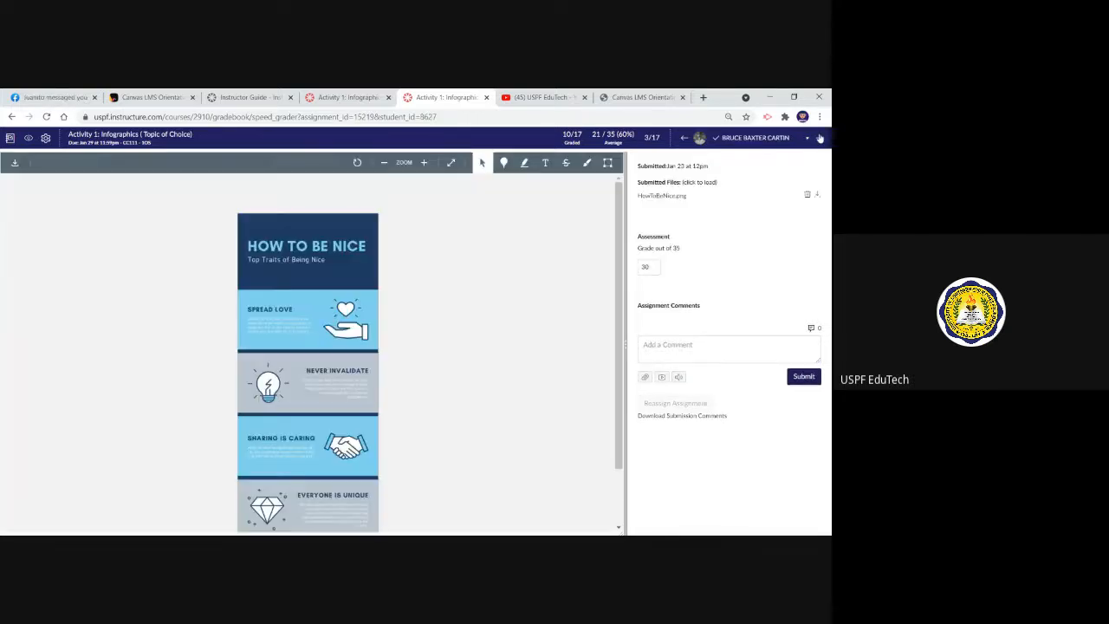
left_click(486, 98)
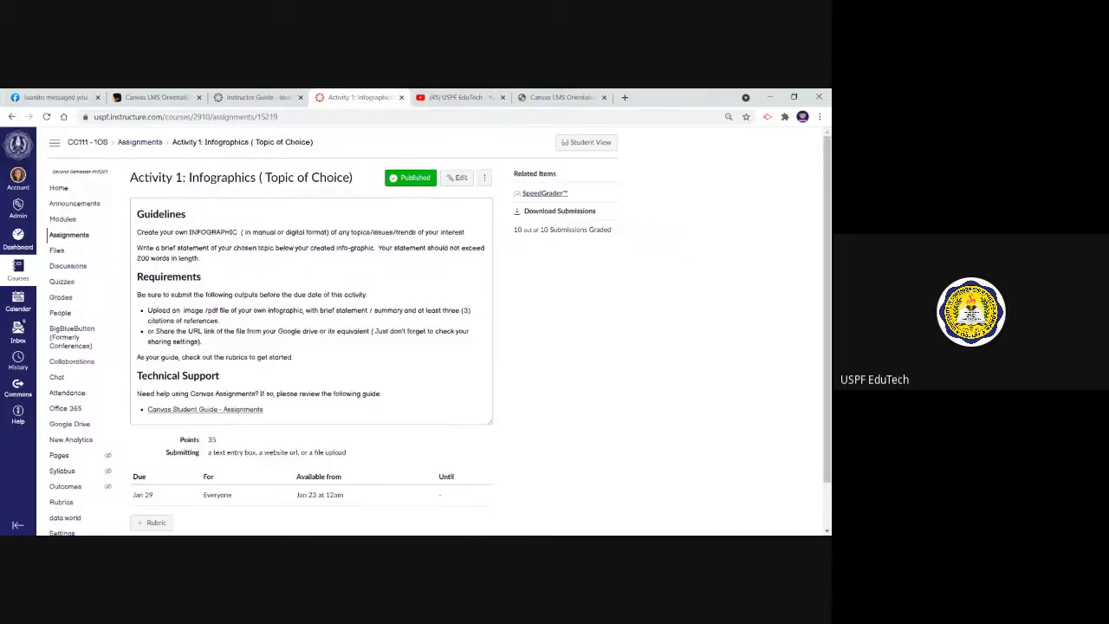
Open the course's Discussions page and review the pinned, regular and closed discussion sections
left_click(68, 268)
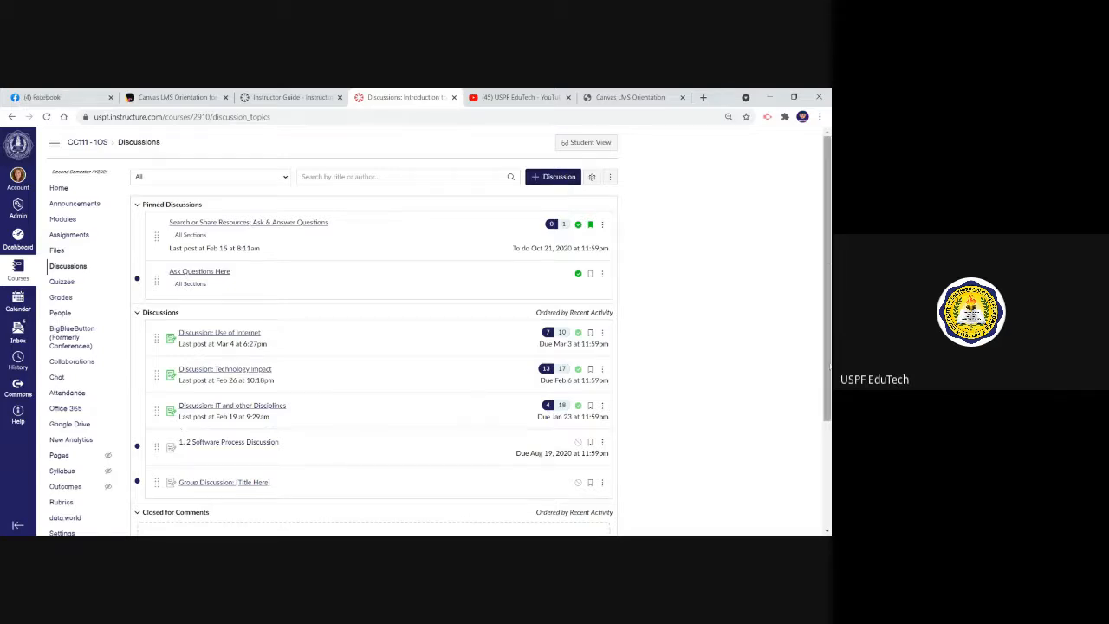
left_click_drag(828, 367, 828, 411)
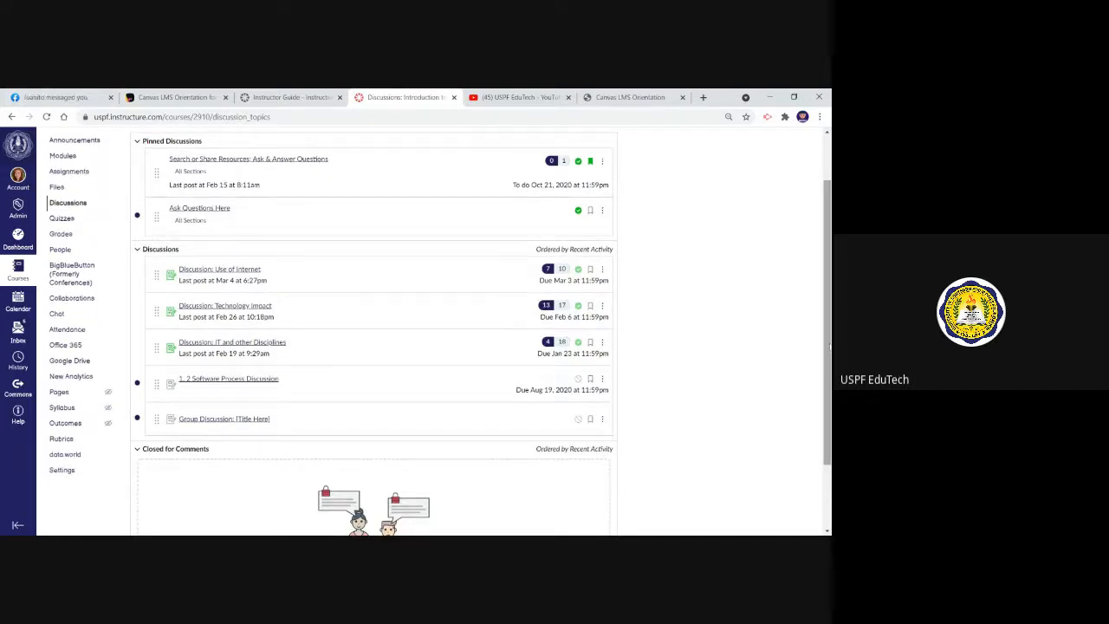
left_click_drag(830, 347, 828, 288)
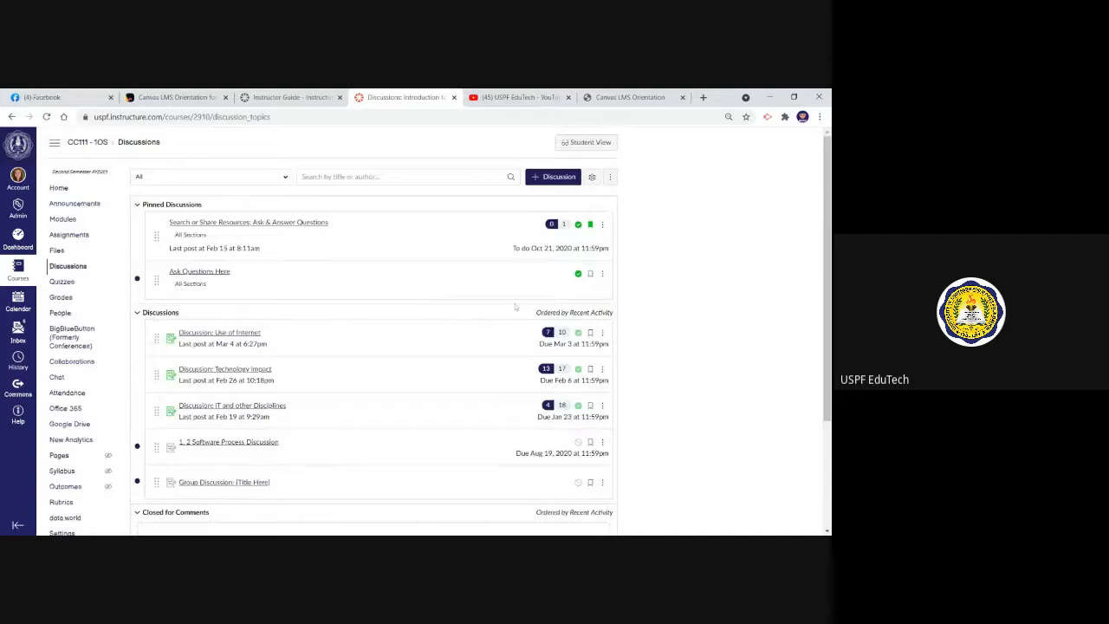
Start a new discussion topic titled "Discussion on Theories of Education"
left_click(557, 179)
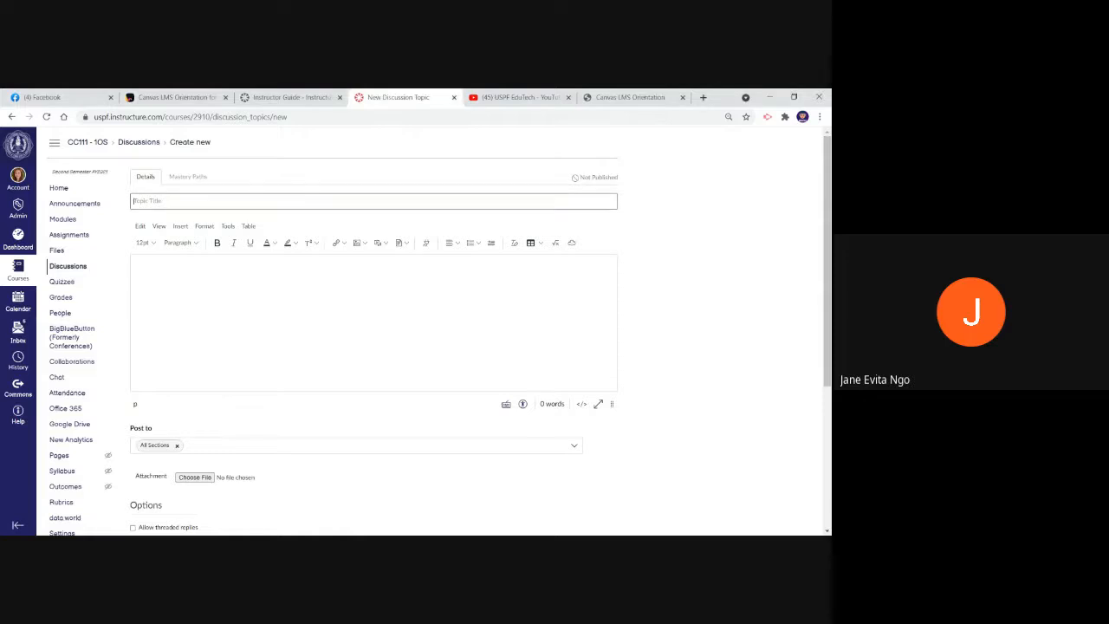
type("Theories")
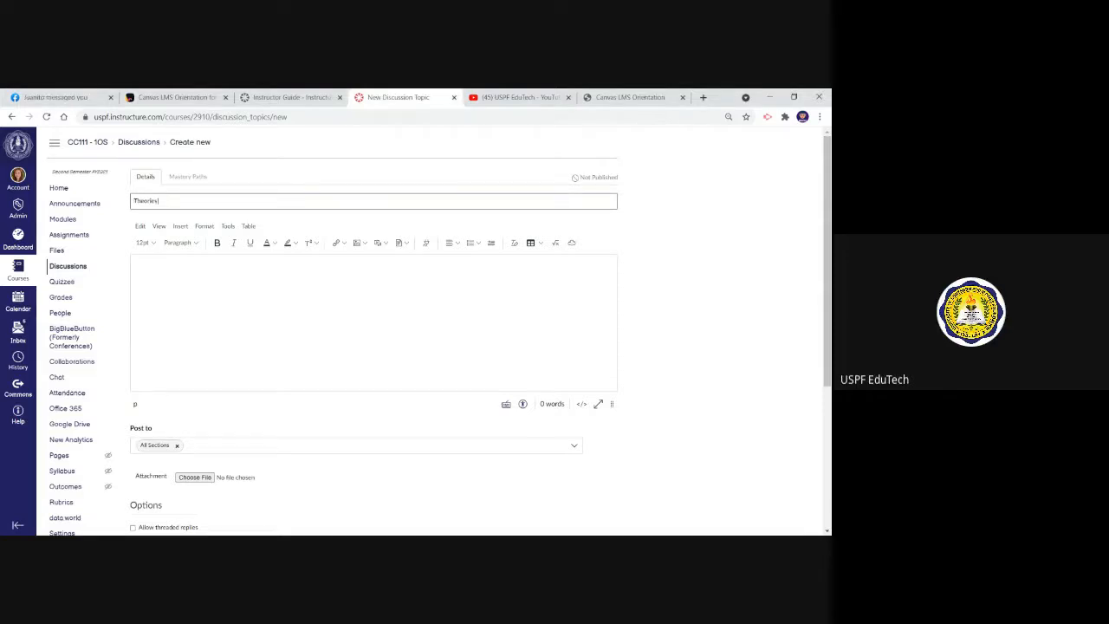
key("BackSpace")
key("BackSpace")
key("BackSpace")
key("BackSpace")
key("BackSpace")
key("BackSpace")
key("BackSpace")
key("BackSpace")
type("A")
type("iscu")
type("s")
type("sion")
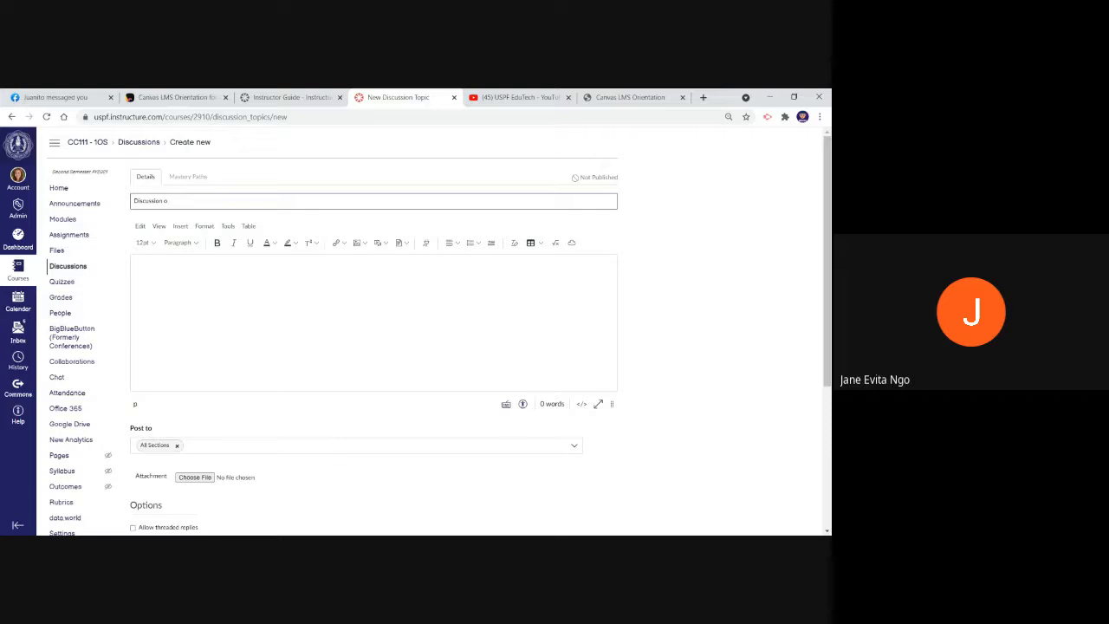
type(" on Theories of")
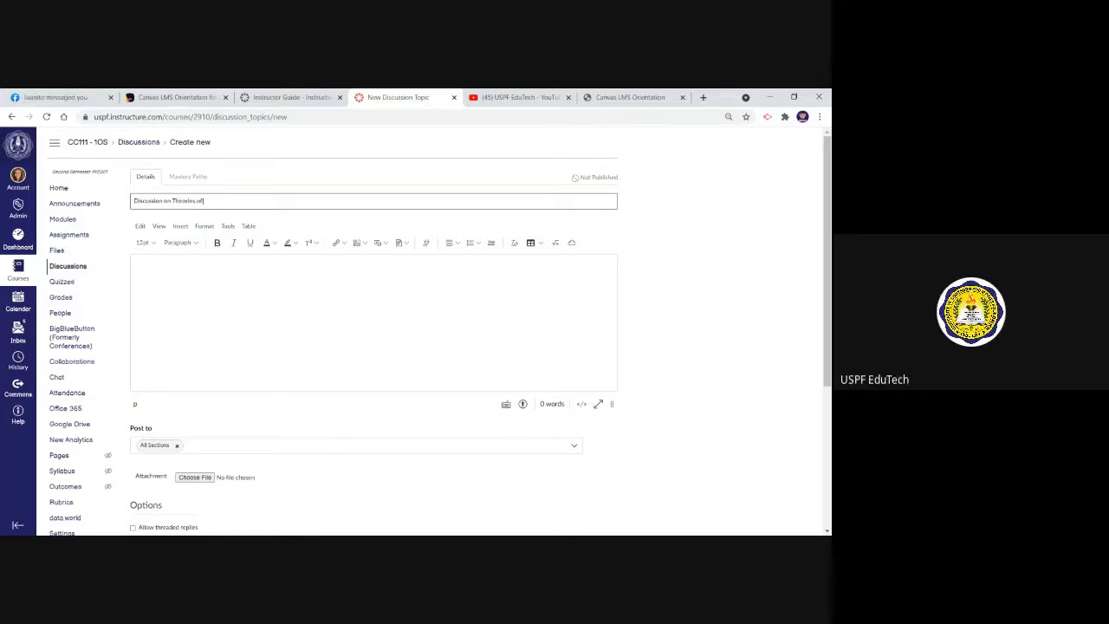
type(" Education")
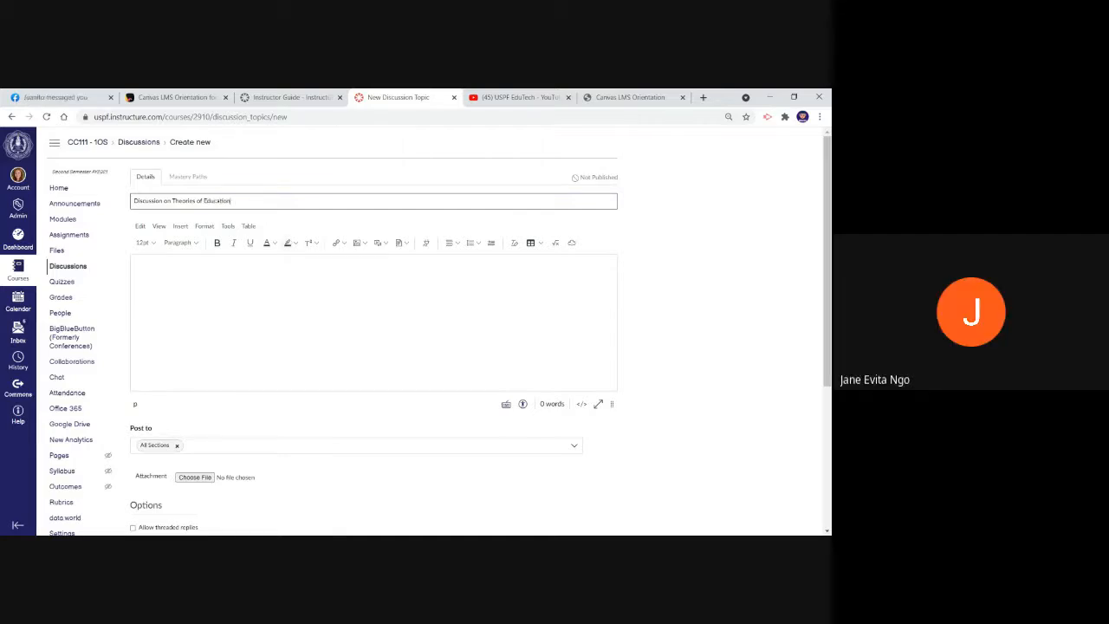
Begin the discussion's body text with the heading line "Instructions:"
left_click(373, 321)
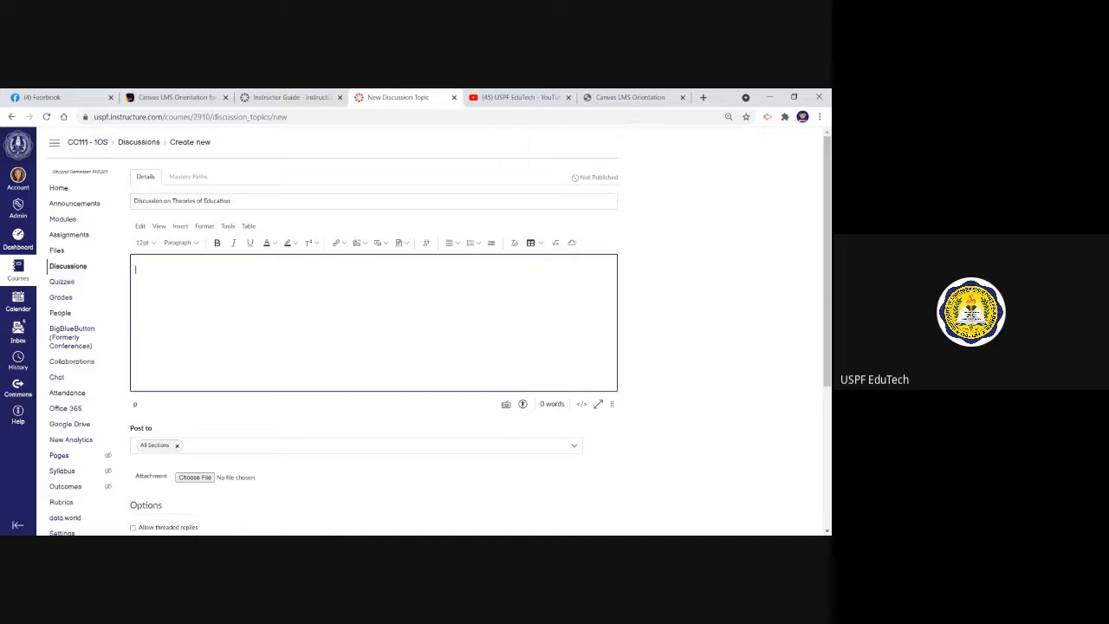
type("Instructions:")
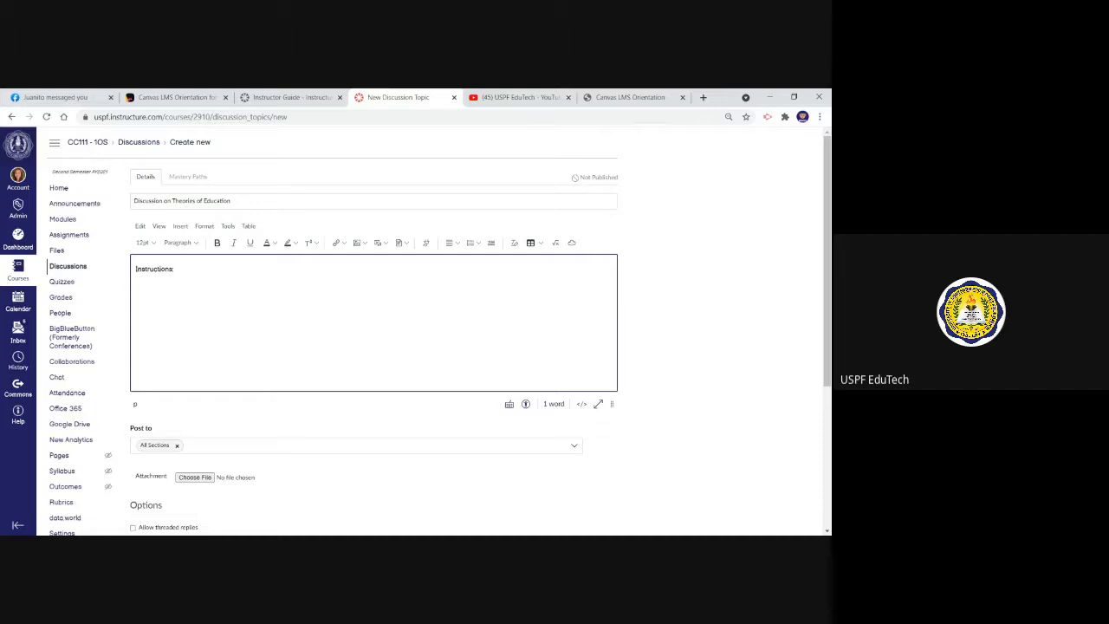
key("Return")
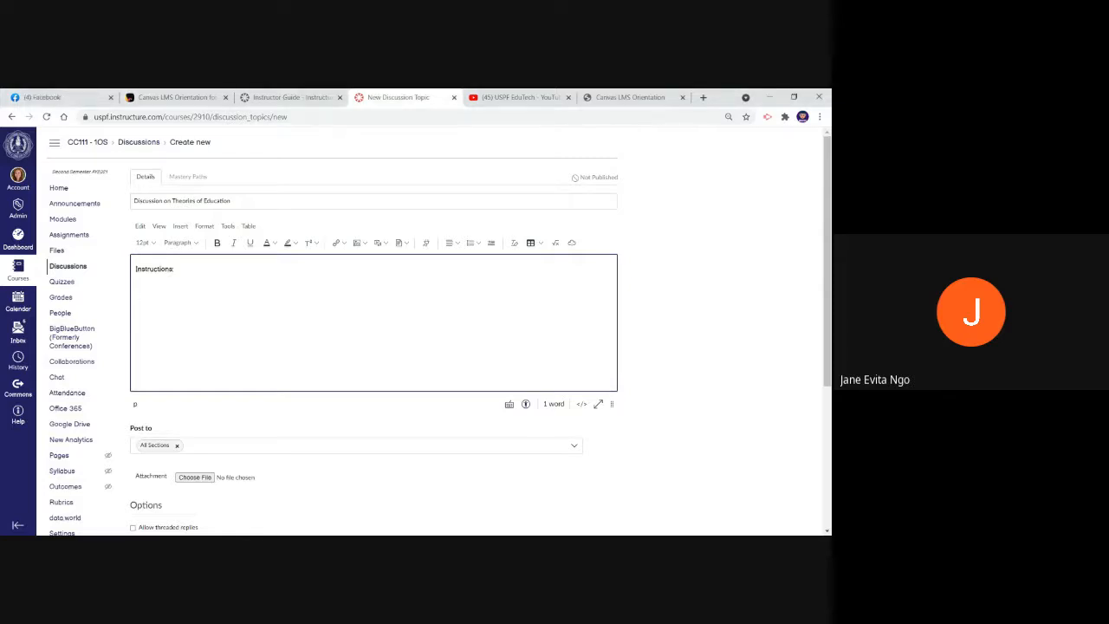
key("BackSpace")
key("BackSpace")
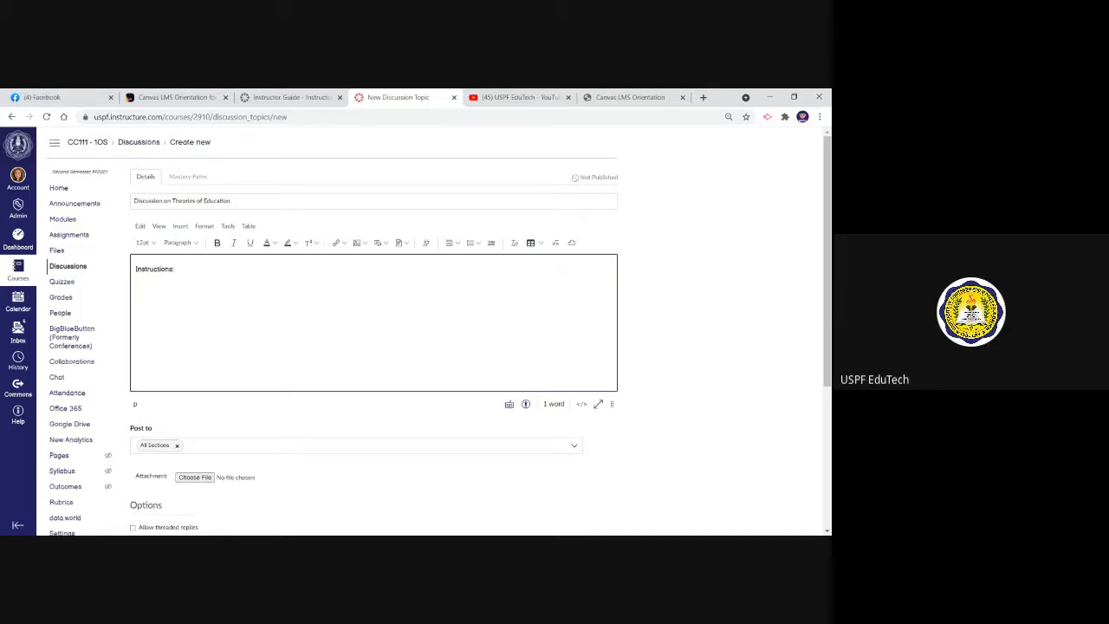
Write the prompt "Identify and explain one theory of child development." on the line beneath Instructions
type("Who")
type("t")
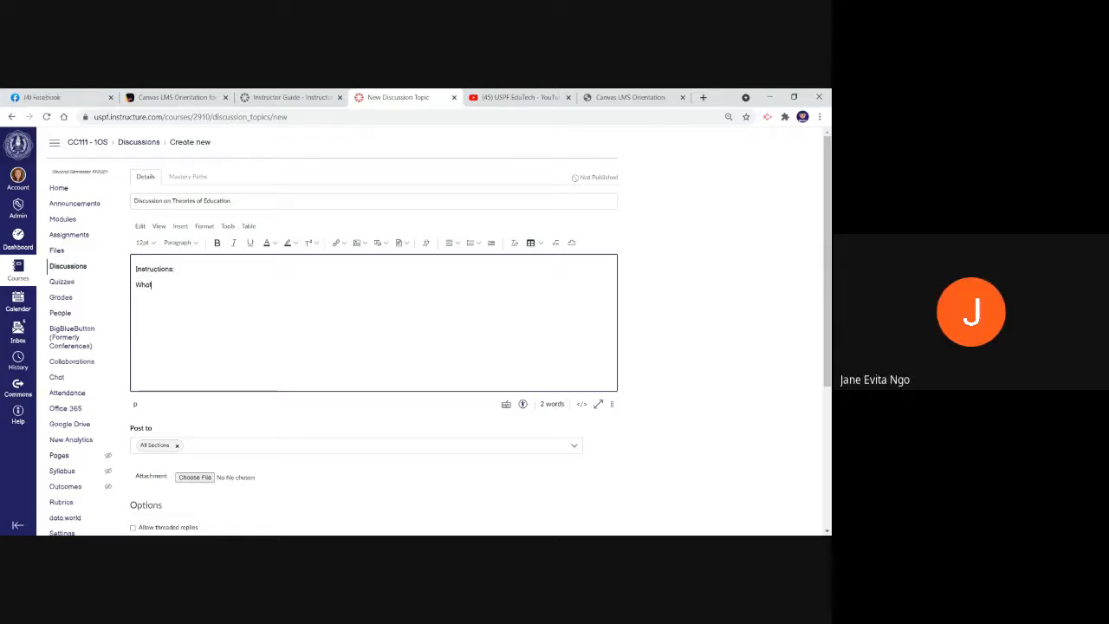
key("BackSpace")
key("BackSpace")
key("BackSpace")
key("BackSpace")
type("Ident")
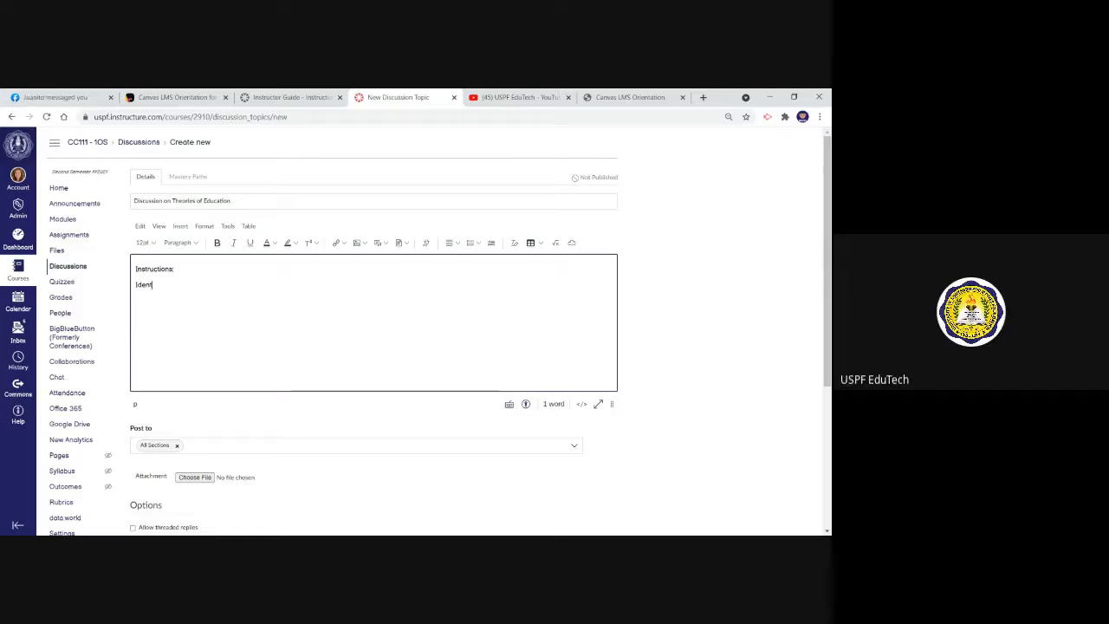
type("ify ond ")
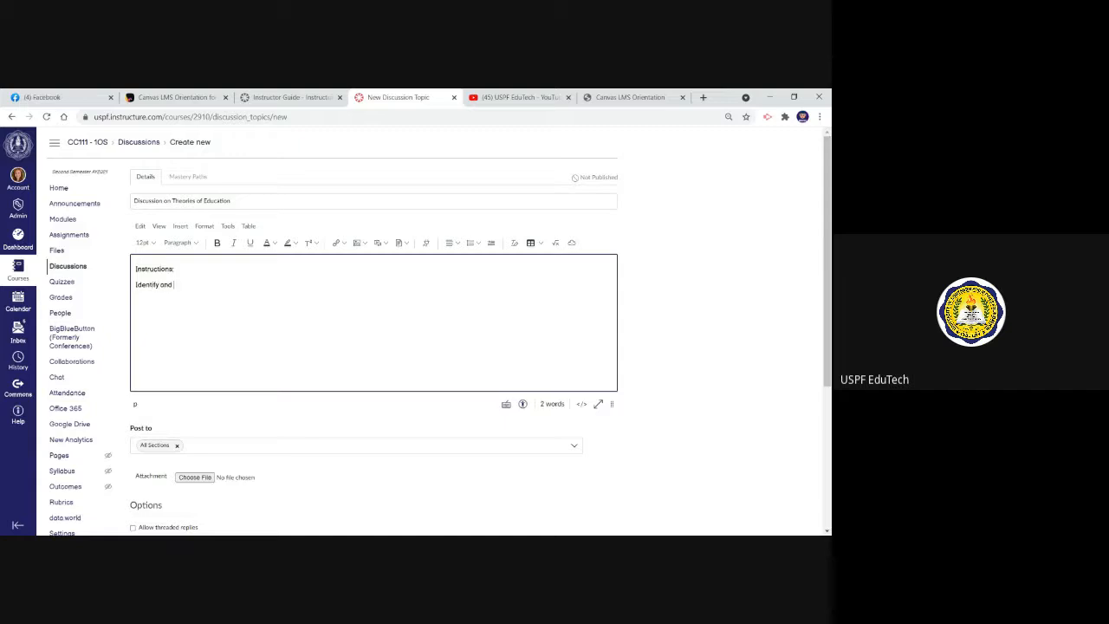
type("explain one therory of ed")
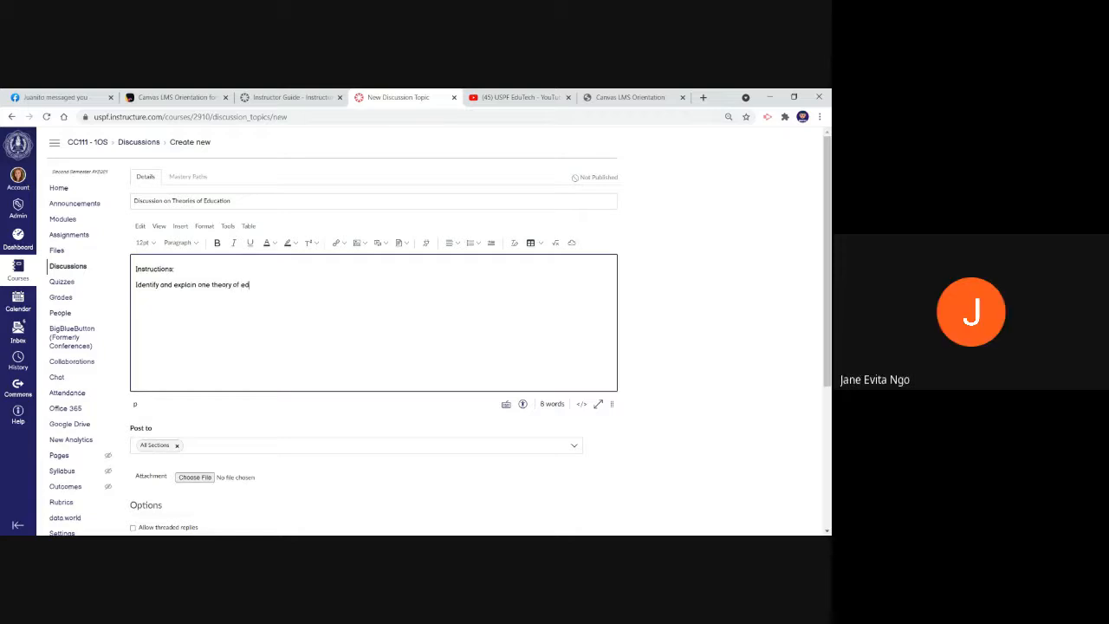
key("BackSpace")
key("BackSpace")
type("devel")
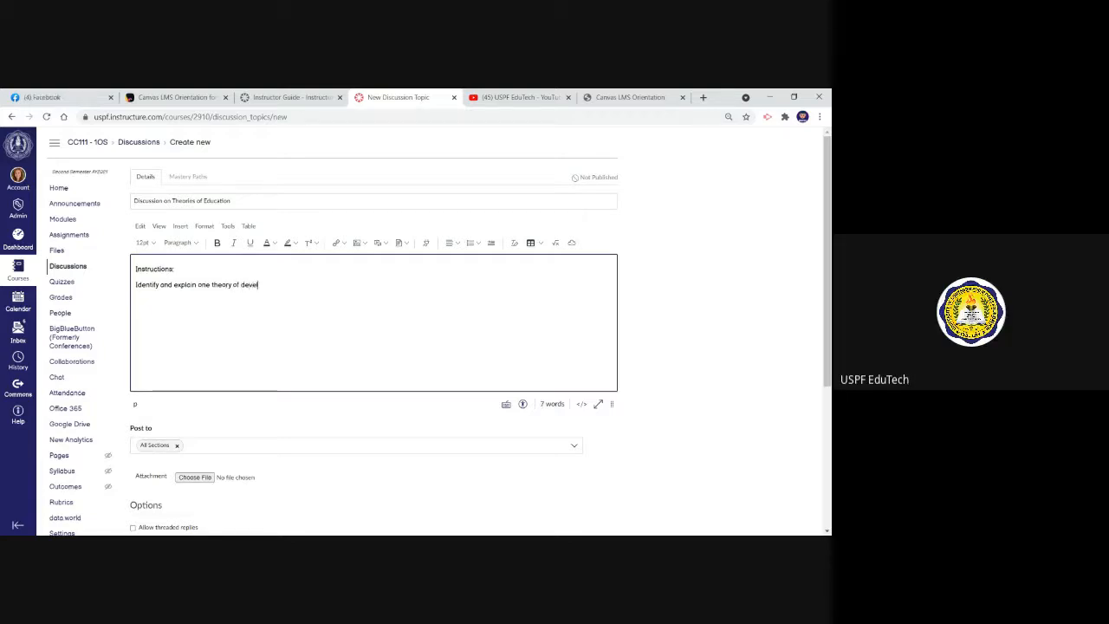
type("opment")
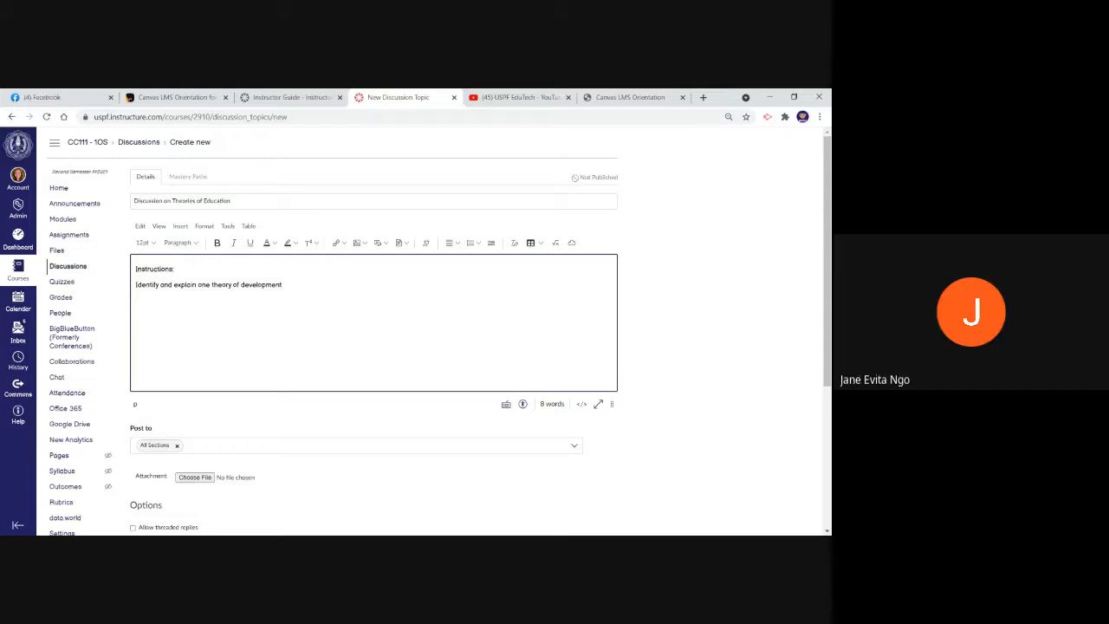
key("BackSpace")
key("BackSpace")
key("BackSpace")
key("BackSpace")
key("BackSpace")
key("BackSpace")
key("BackSpace")
key("BackSpace")
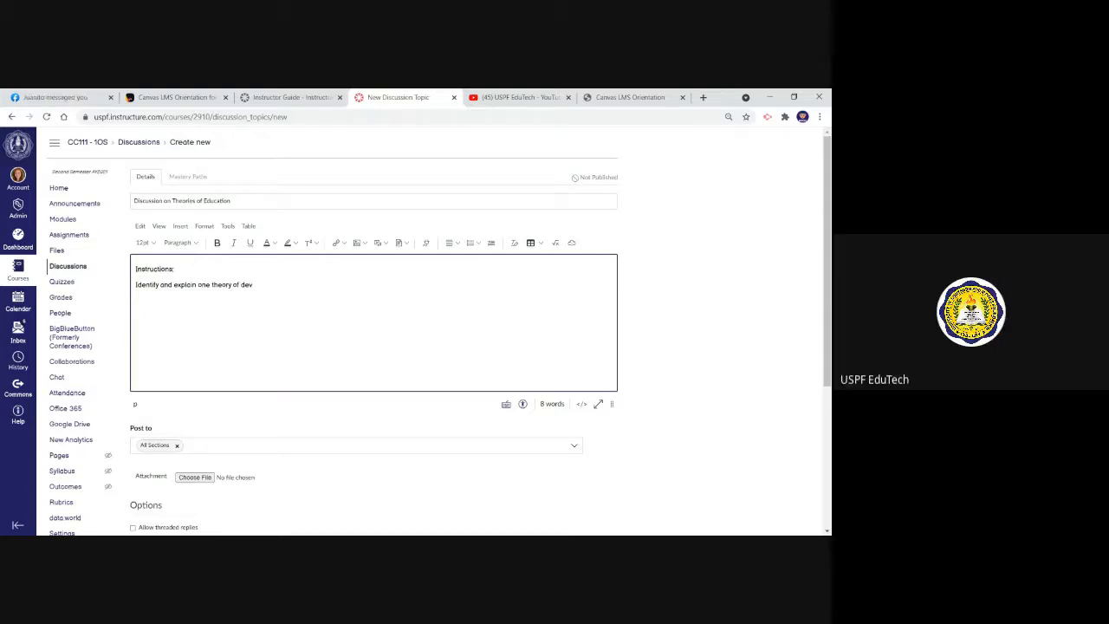
key("BackSpace")
key("BackSpace")
type("child develope")
key("BackSpace")
type("ment")
key("Return")
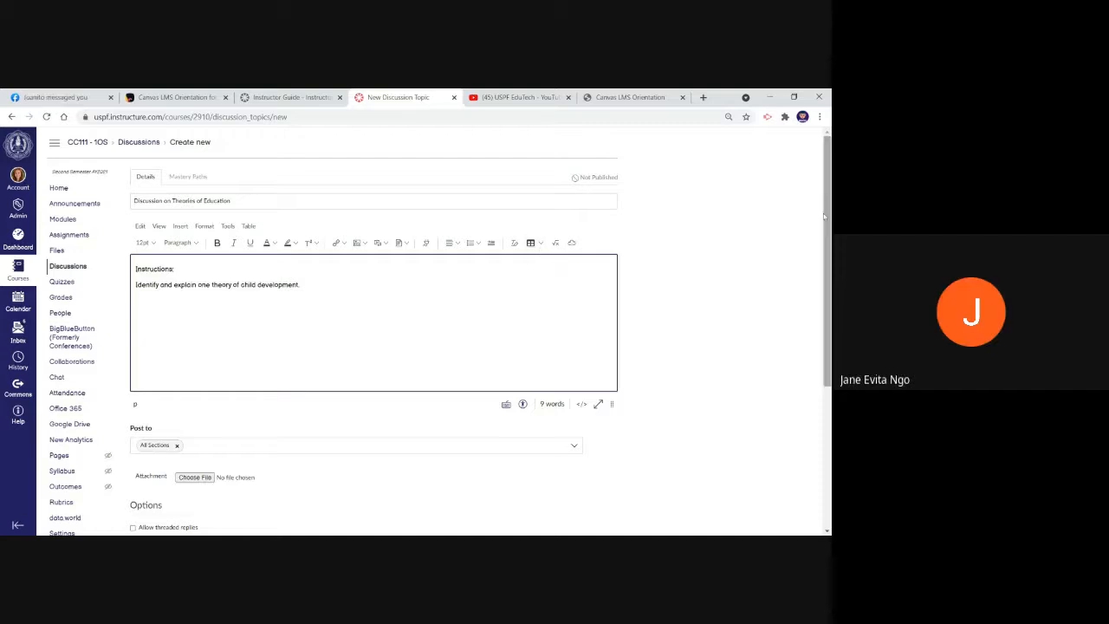
Make the discussion graded and set its points possible to 10
left_click_drag(828, 216, 827, 285)
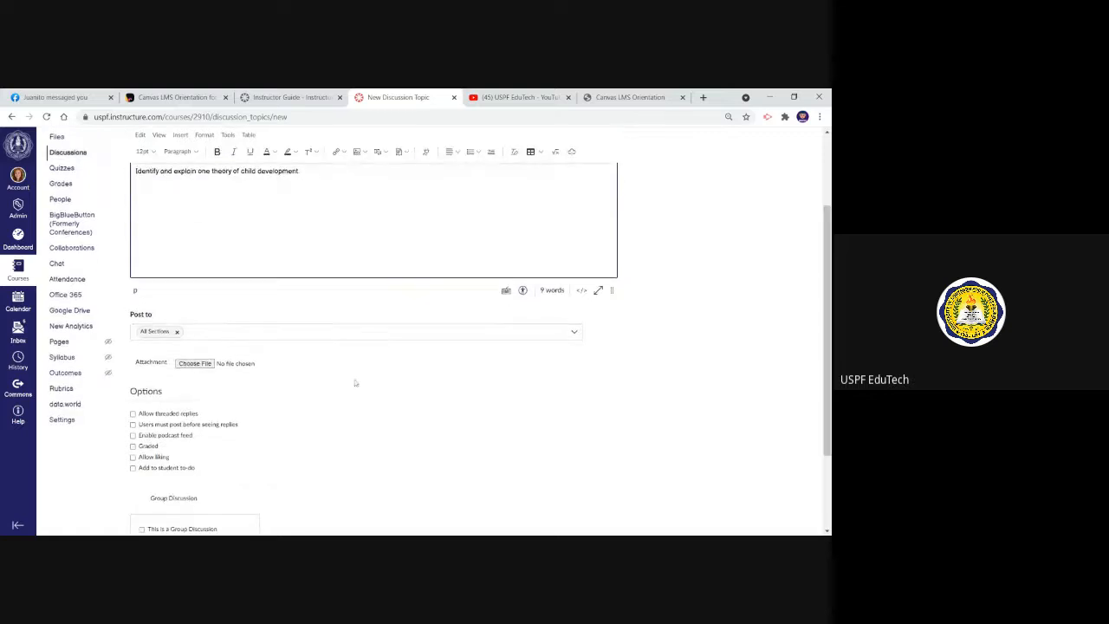
left_click(133, 446)
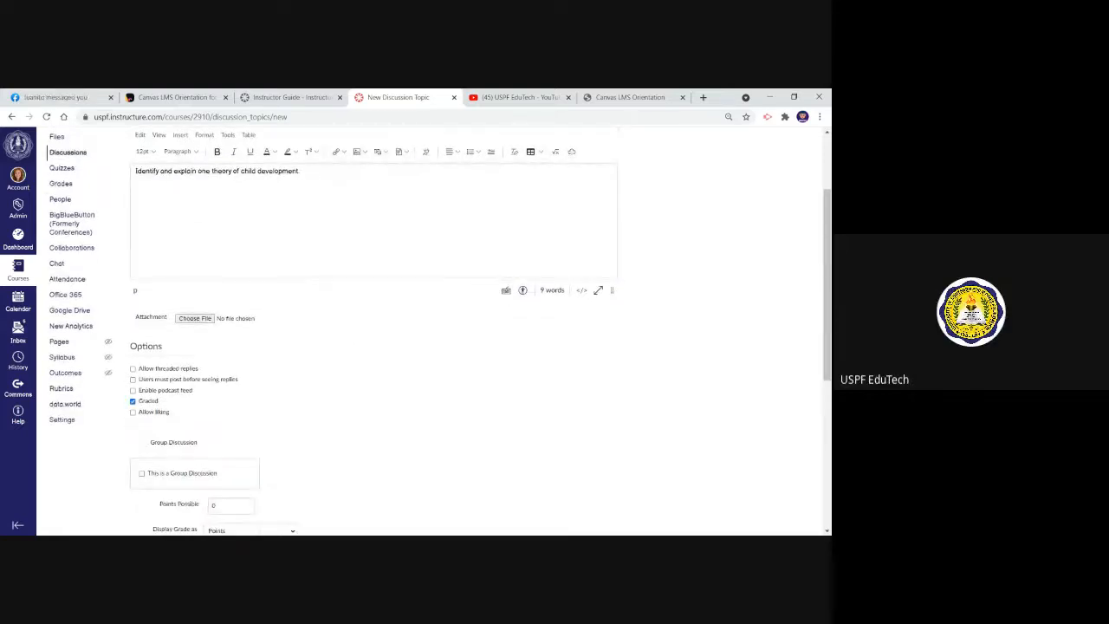
left_click(227, 505)
left_click_drag(827, 298, 828, 339)
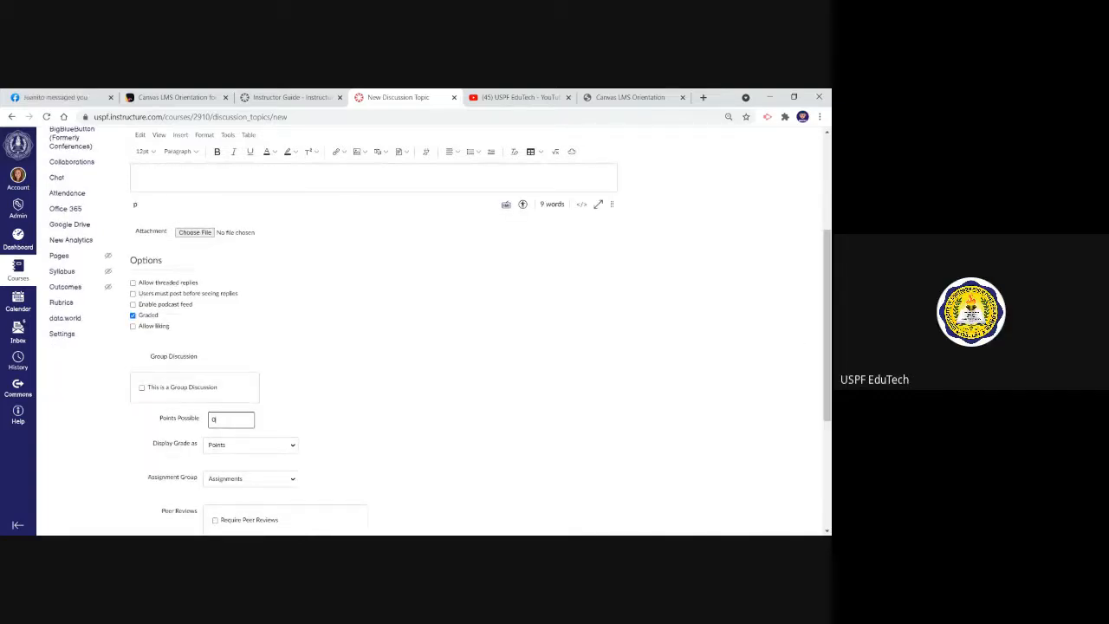
type("10")
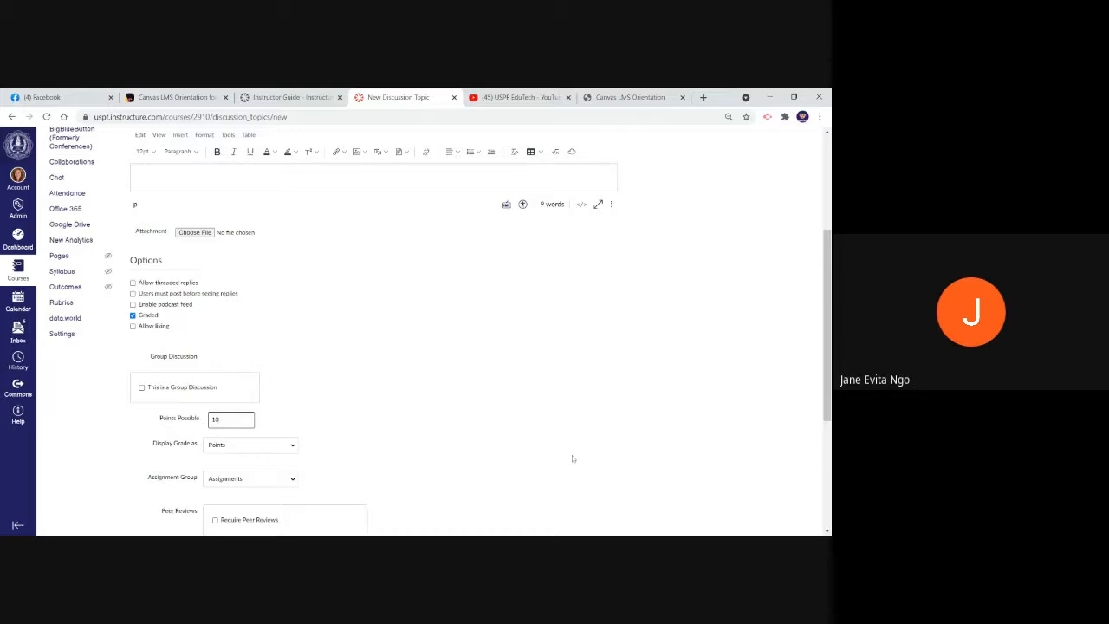
Allow threaded replies in the discussion, and try the liking option before turning it off again
left_click_drag(828, 358, 828, 375)
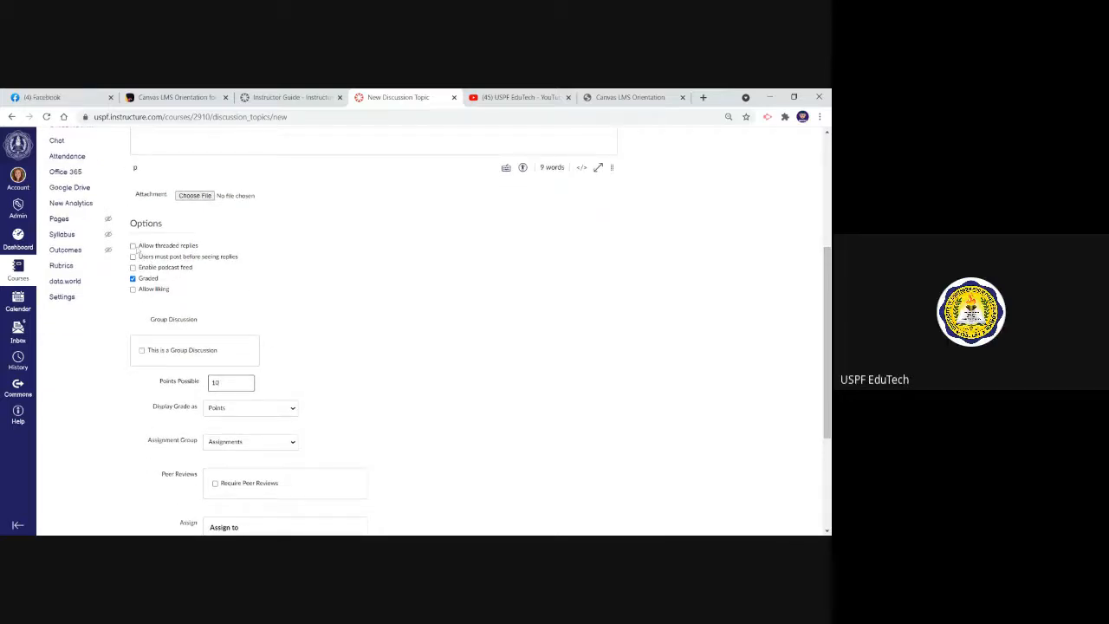
left_click(133, 245)
left_click(134, 289)
left_click(134, 290)
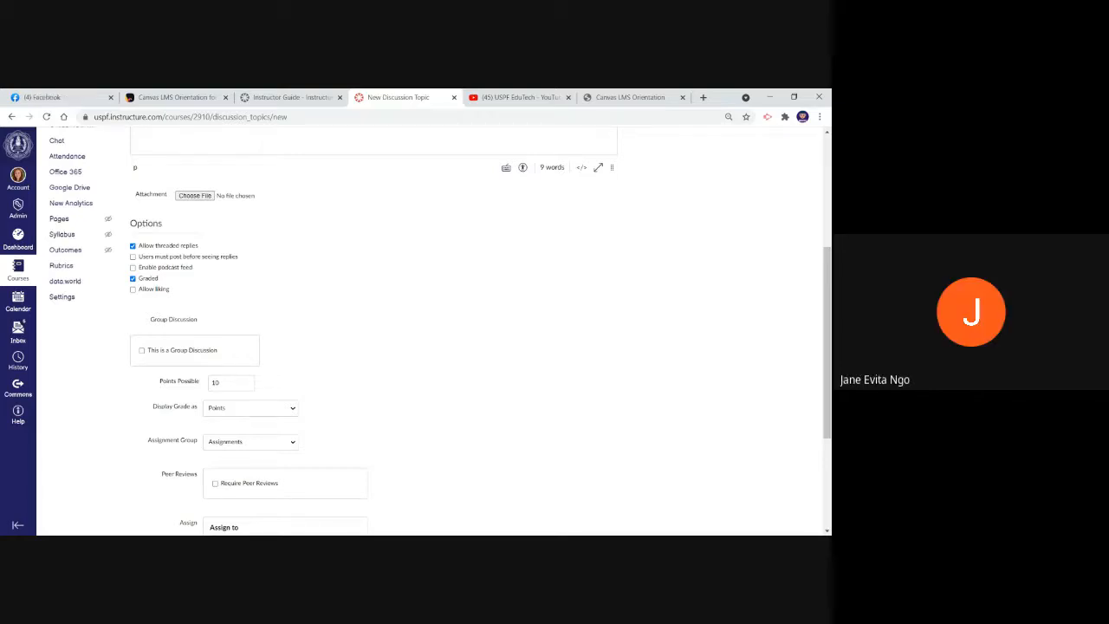
Require users to post before seeing replies in the discussion, then save and publish it
left_click(133, 256)
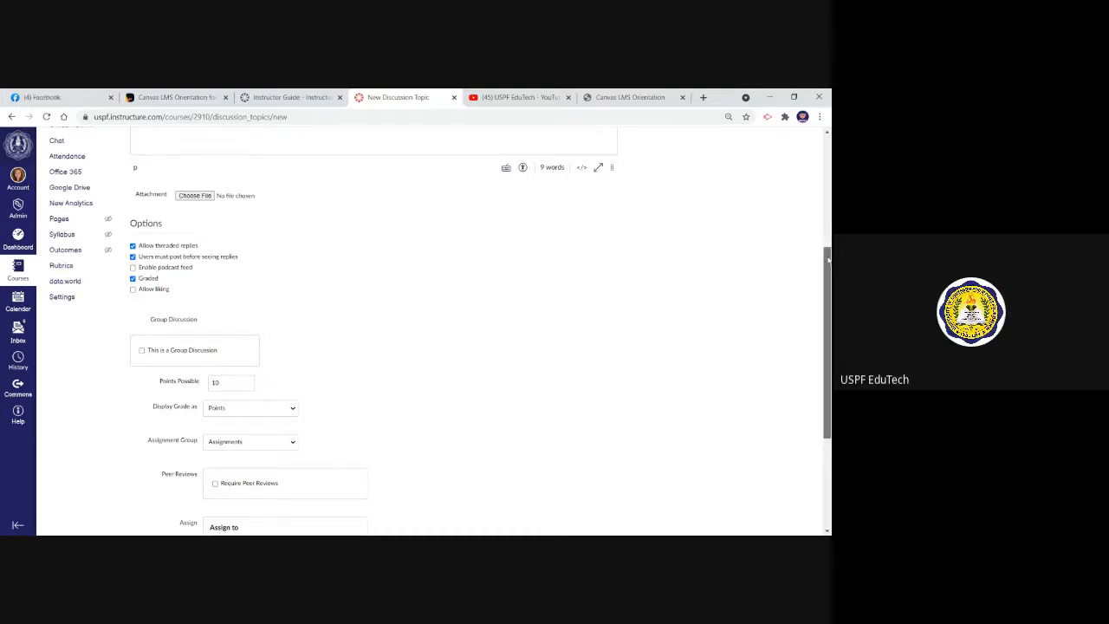
left_click_drag(828, 260, 828, 329)
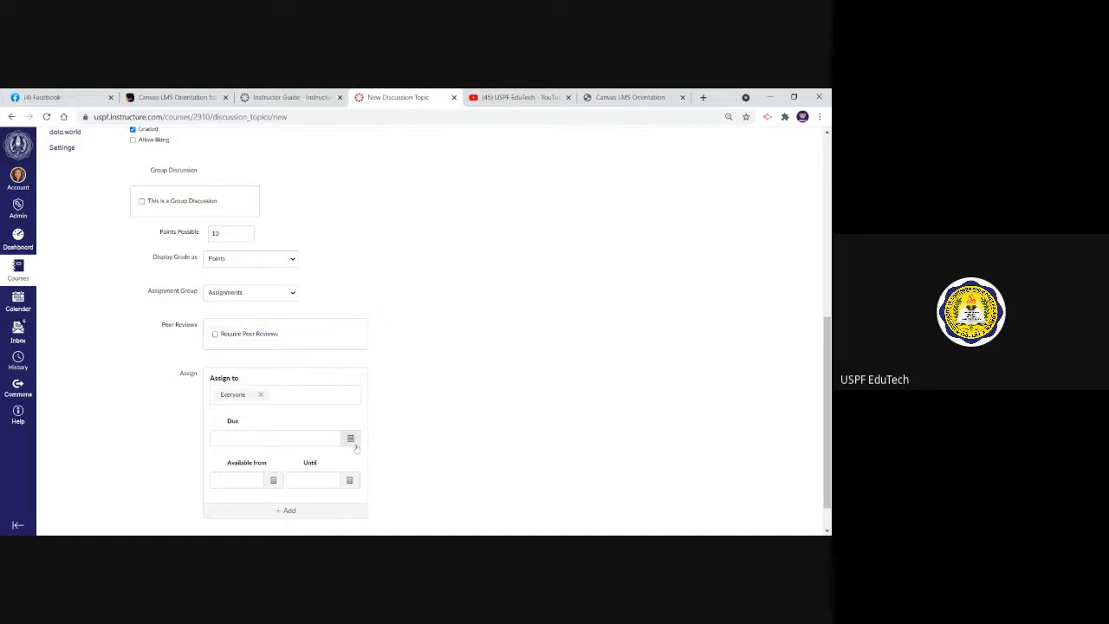
scroll(806, 379, "down", 2)
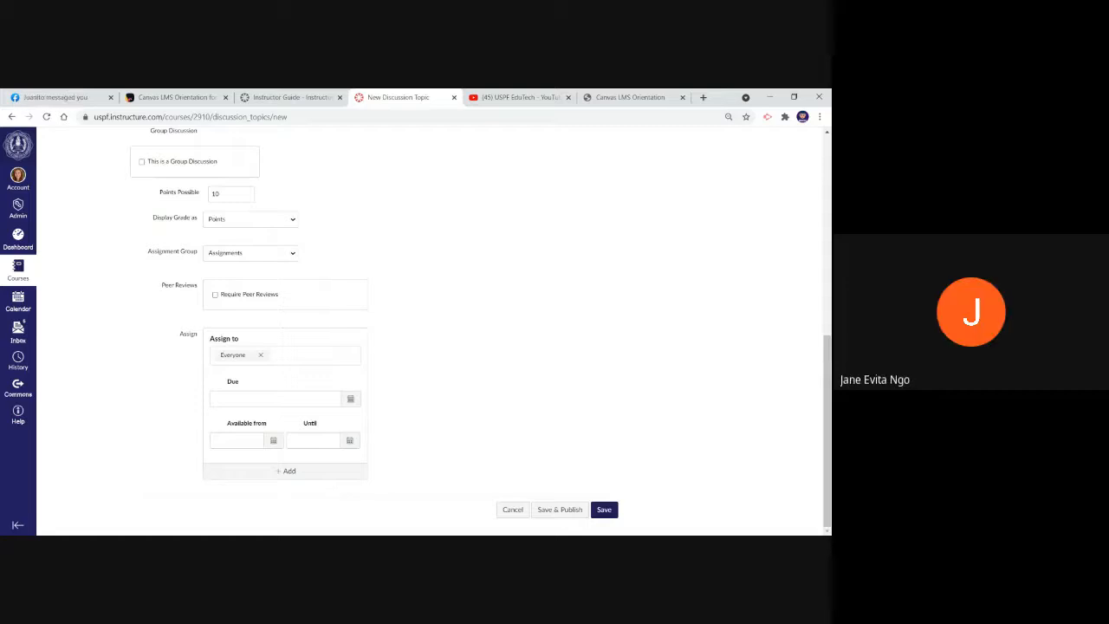
left_click(607, 511)
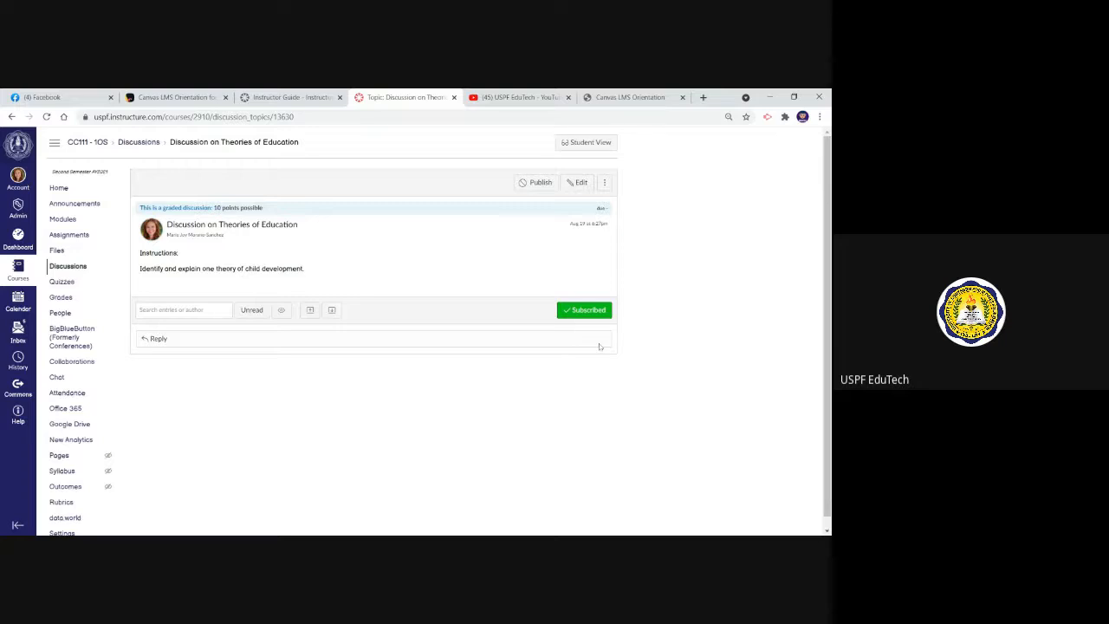
left_click(539, 182)
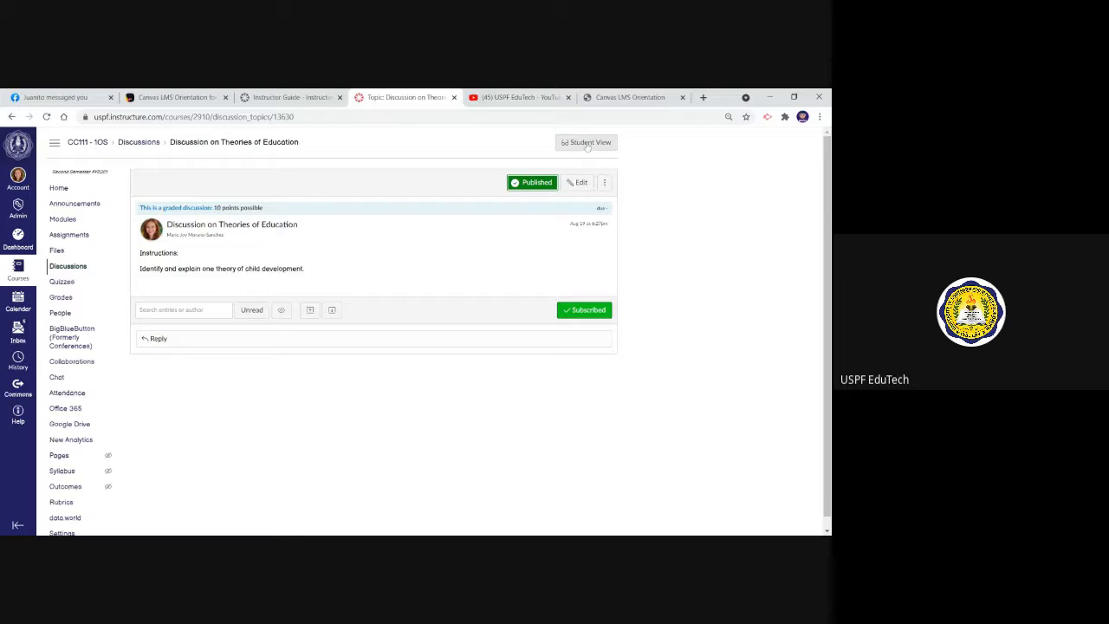
Switch to Student View and write "Piaget ..blah.." as a reply to the Theories of Education discussion
left_click(588, 144)
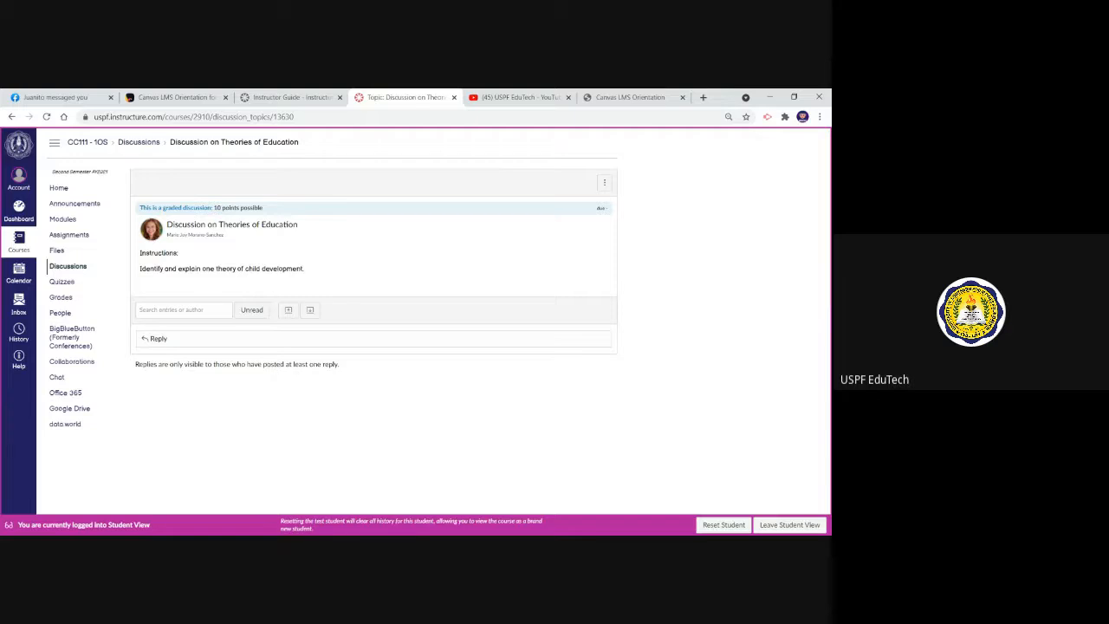
left_click(231, 343)
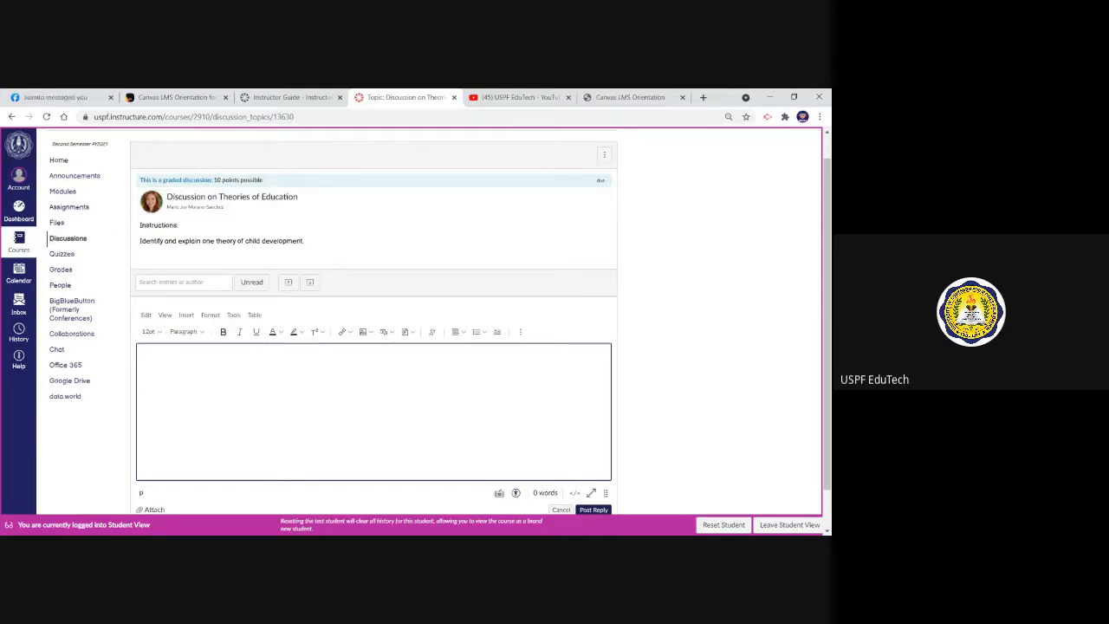
type("One")
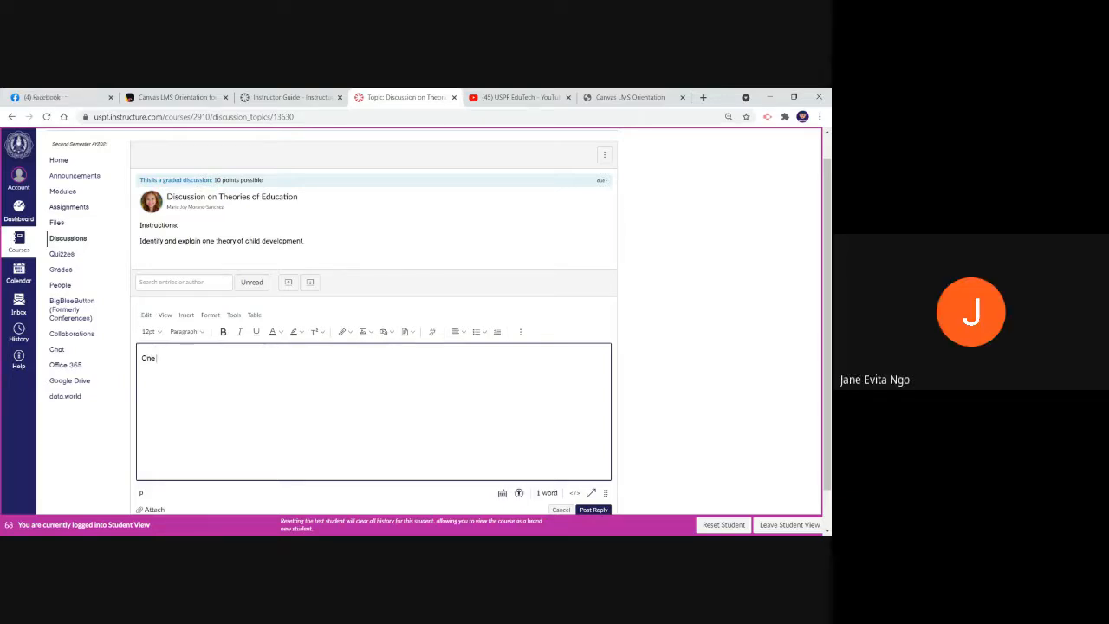
key("BackSpace")
key("BackSpace")
key("BackSpace")
type("Piaget")
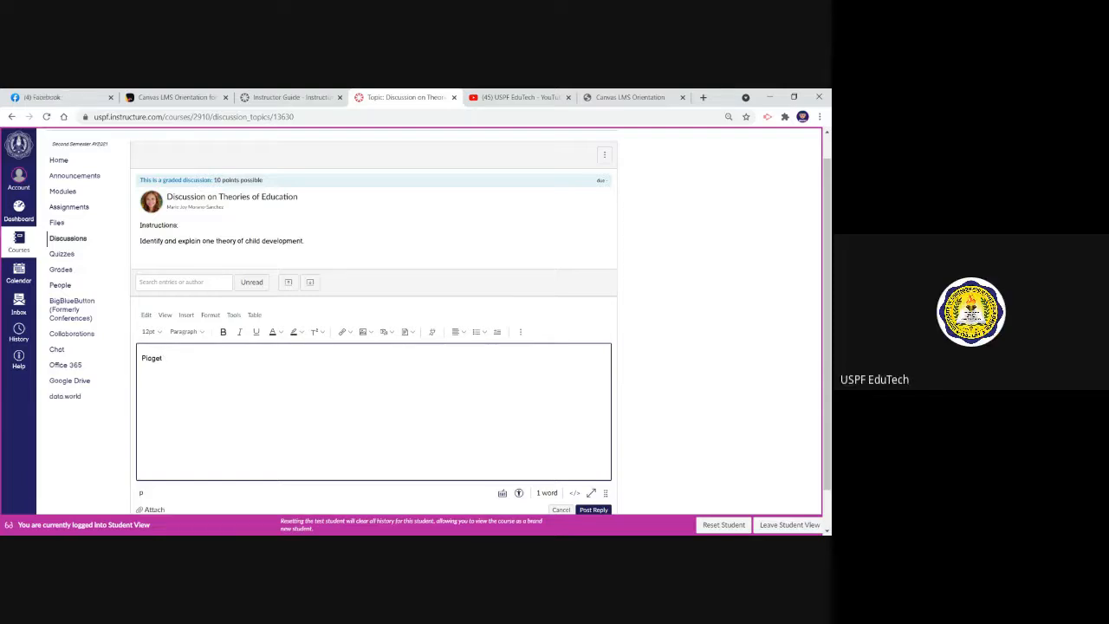
type("..b")
type("ish")
scroll(815, 300, "down", 2)
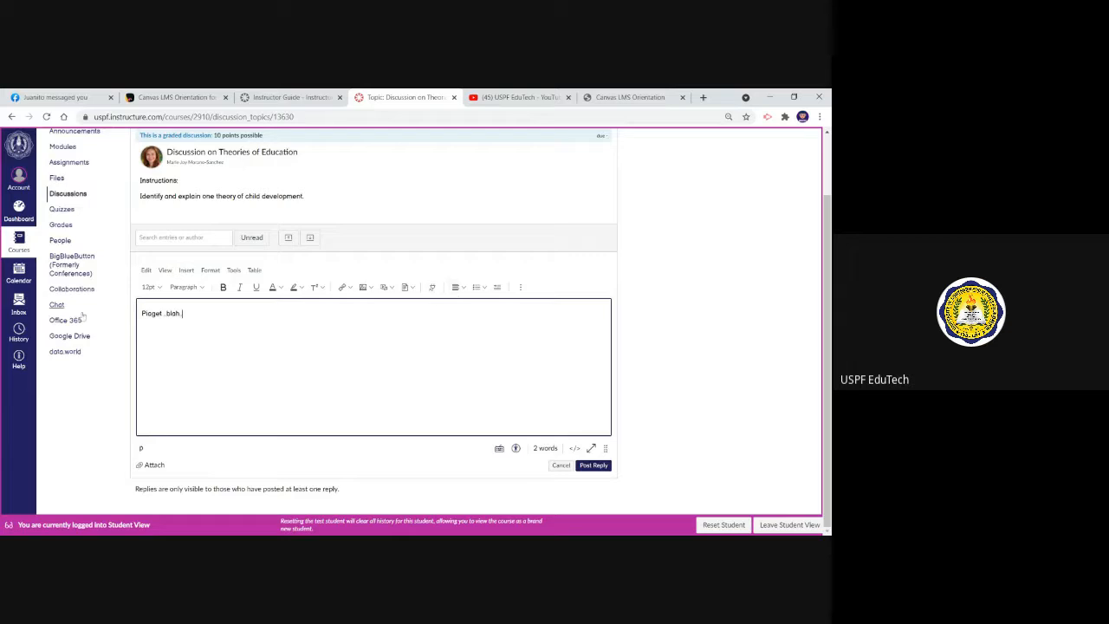
Format the whole reply text at 14pt and color it yellow
left_click_drag(183, 314, 140, 314)
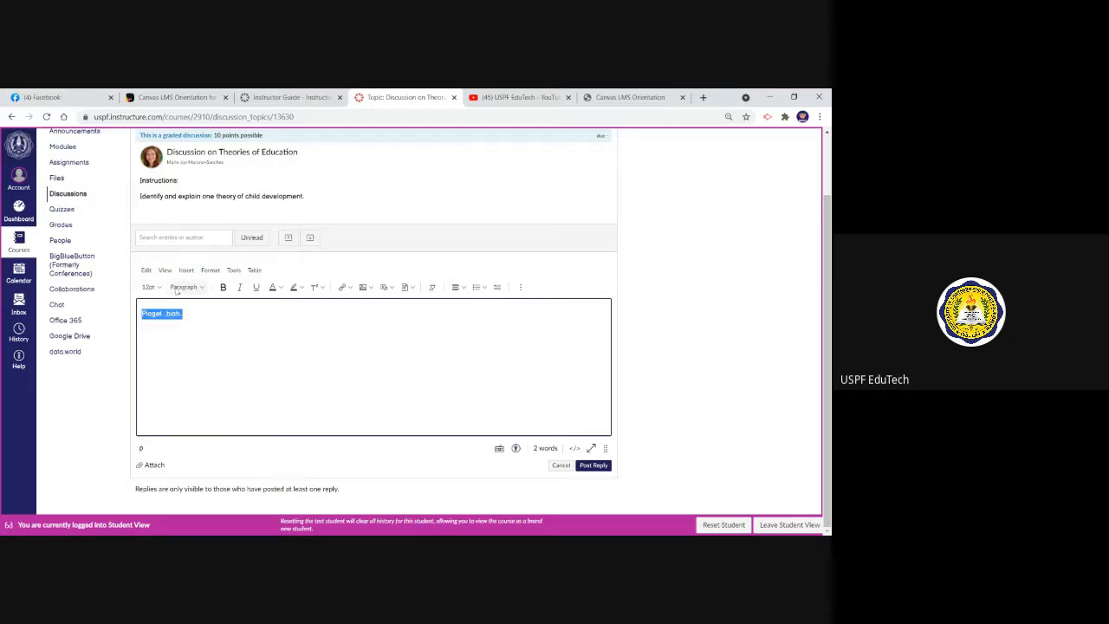
left_click(149, 287)
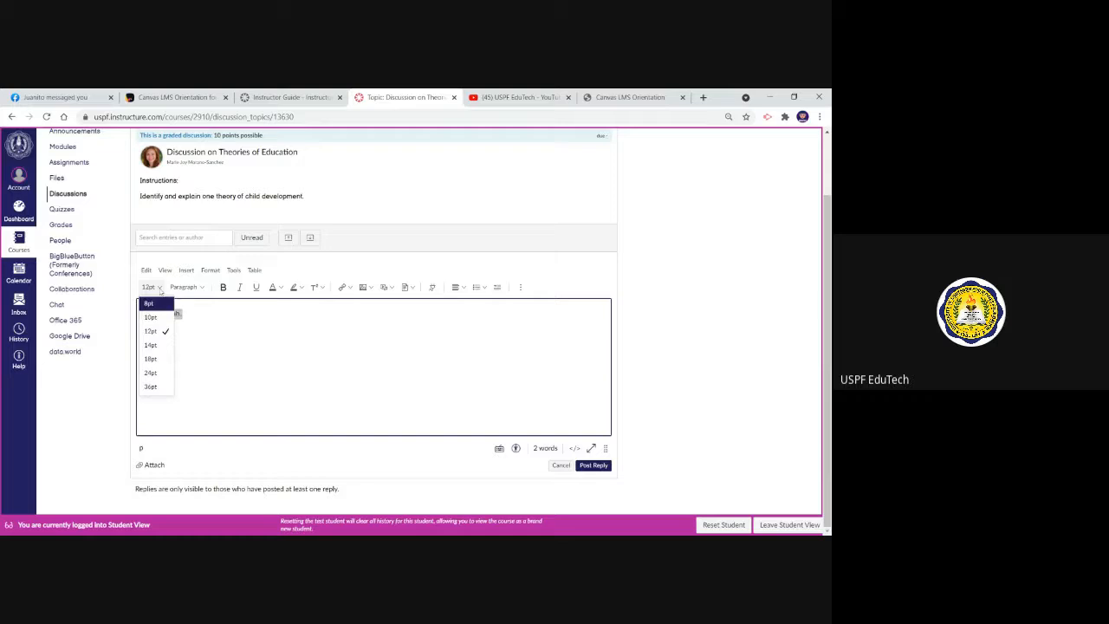
left_click(152, 346)
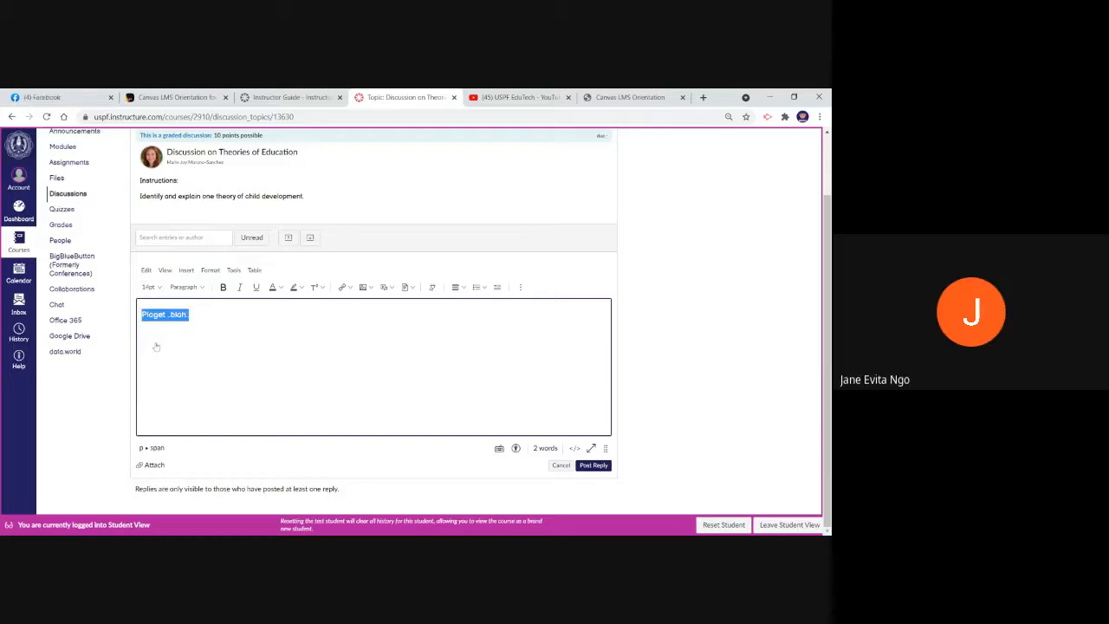
left_click(280, 287)
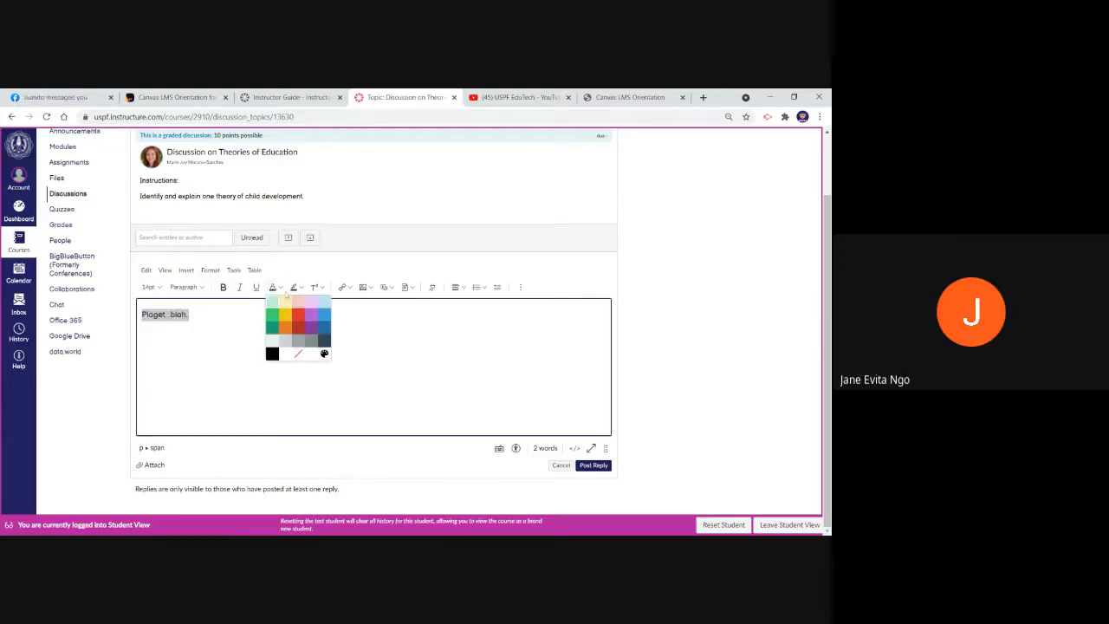
left_click(285, 316)
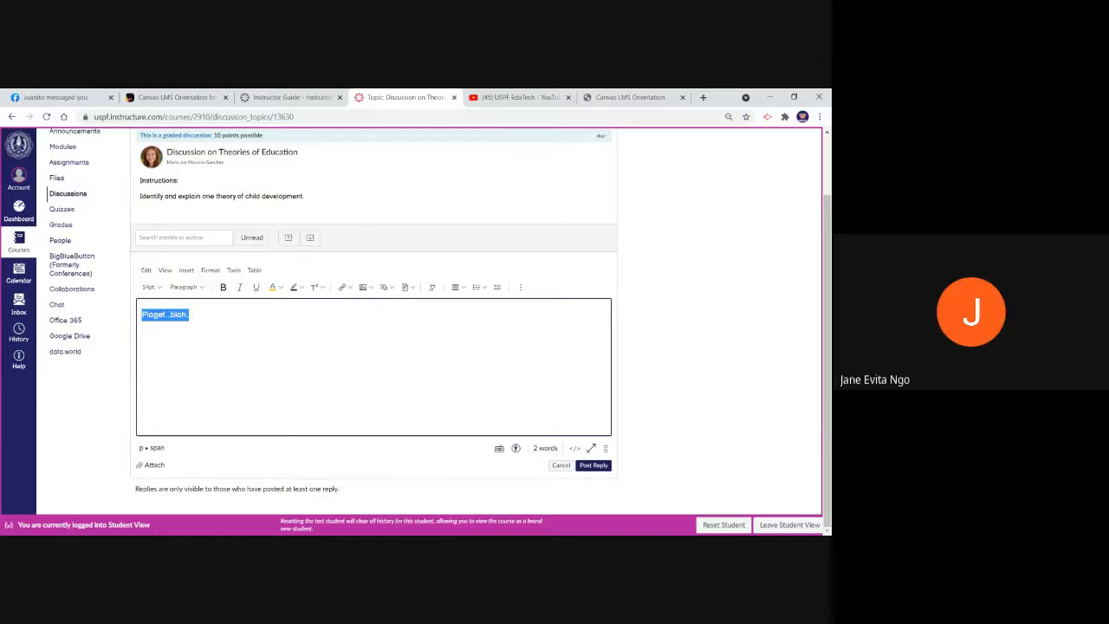
Post the reply, and briefly open a threaded reply beneath it before cancelling that reply
left_click(594, 464)
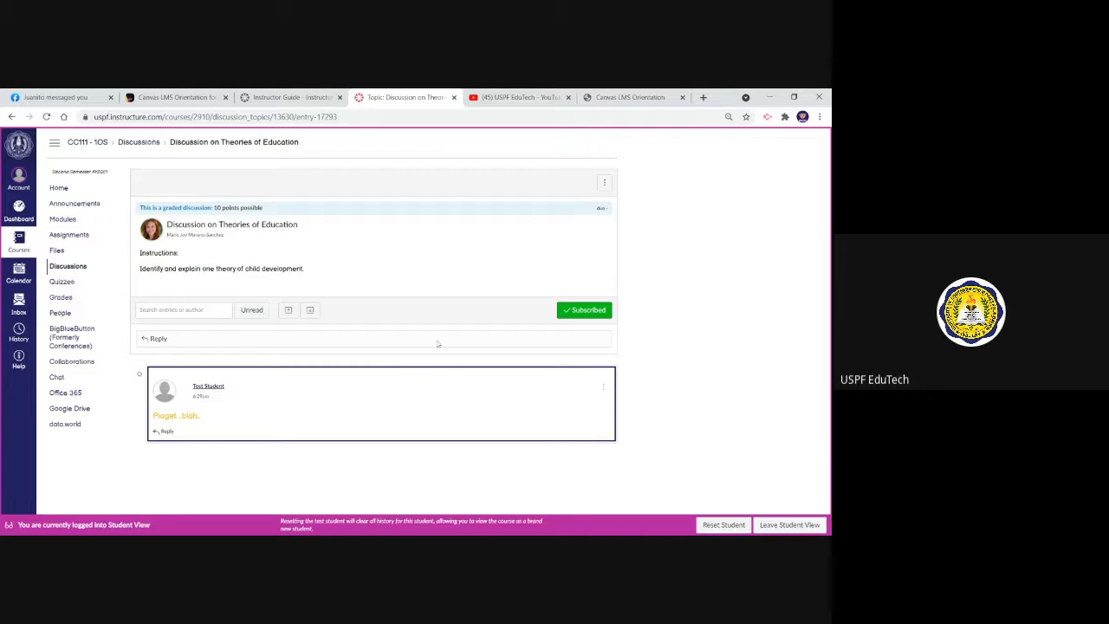
left_click(165, 431)
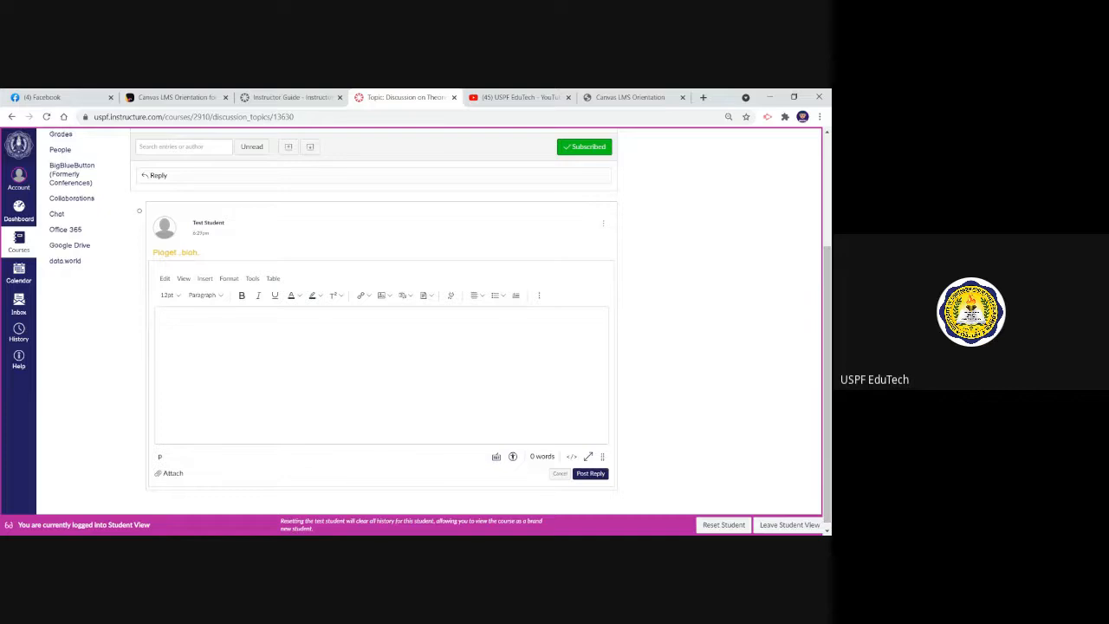
left_click(560, 473)
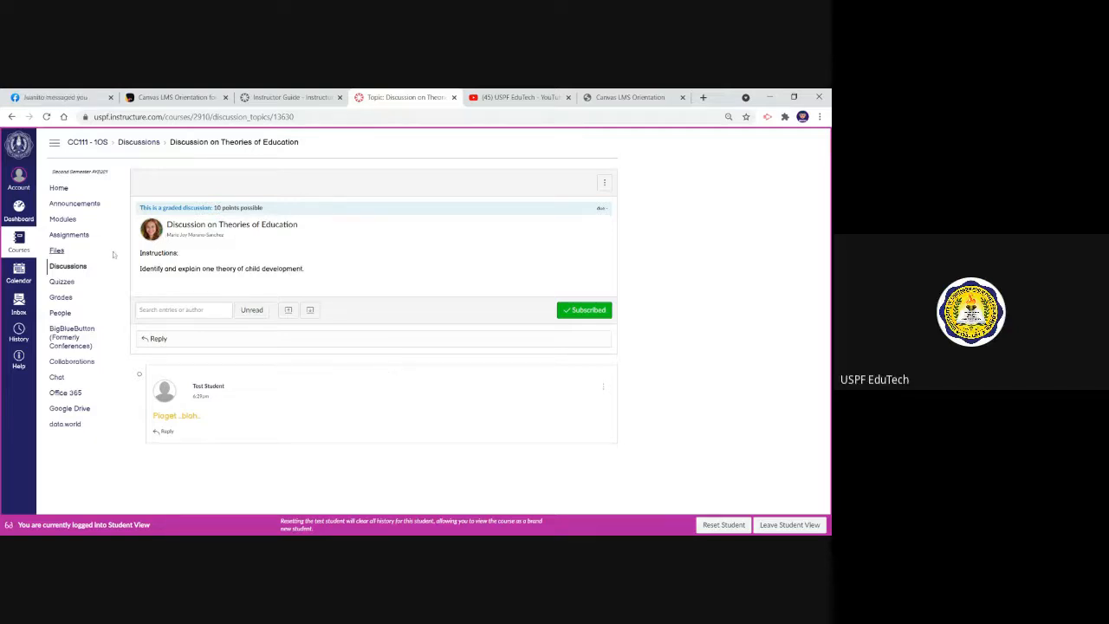
Look through the student's assignment list and examine the Self Check 1.4 instructions and embedded Quizlet activity
left_click(81, 238)
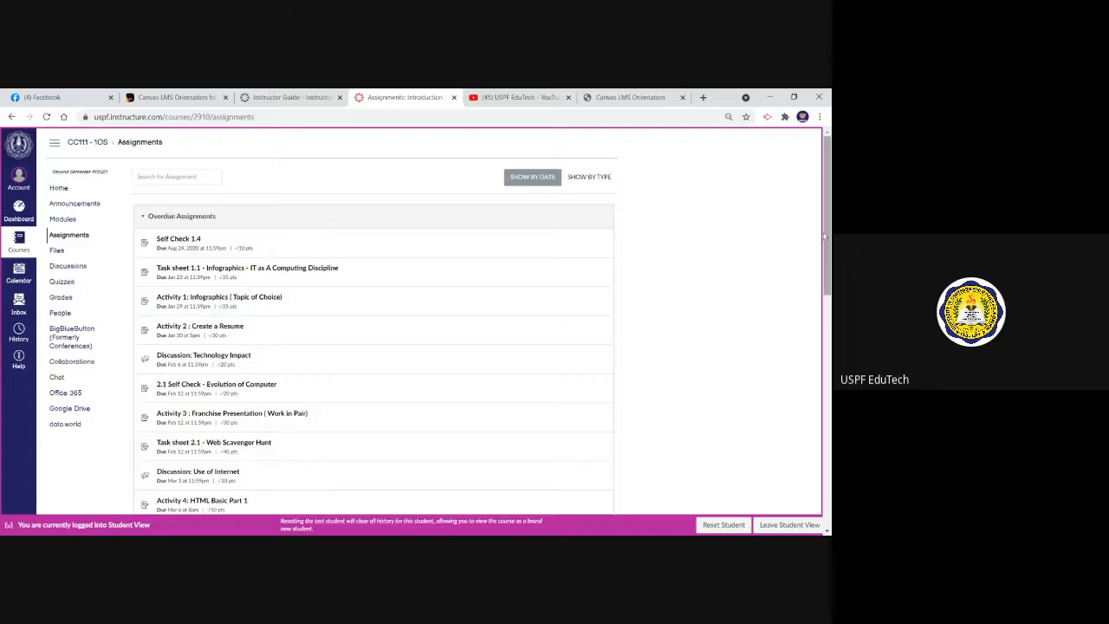
left_click_drag(827, 243, 797, 225)
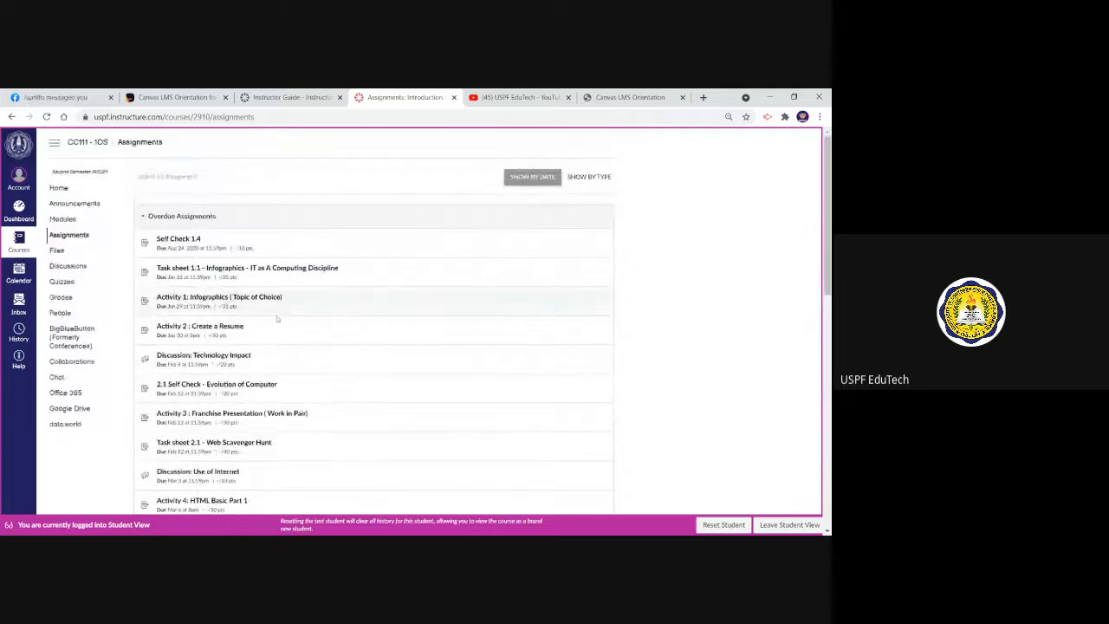
left_click(182, 244)
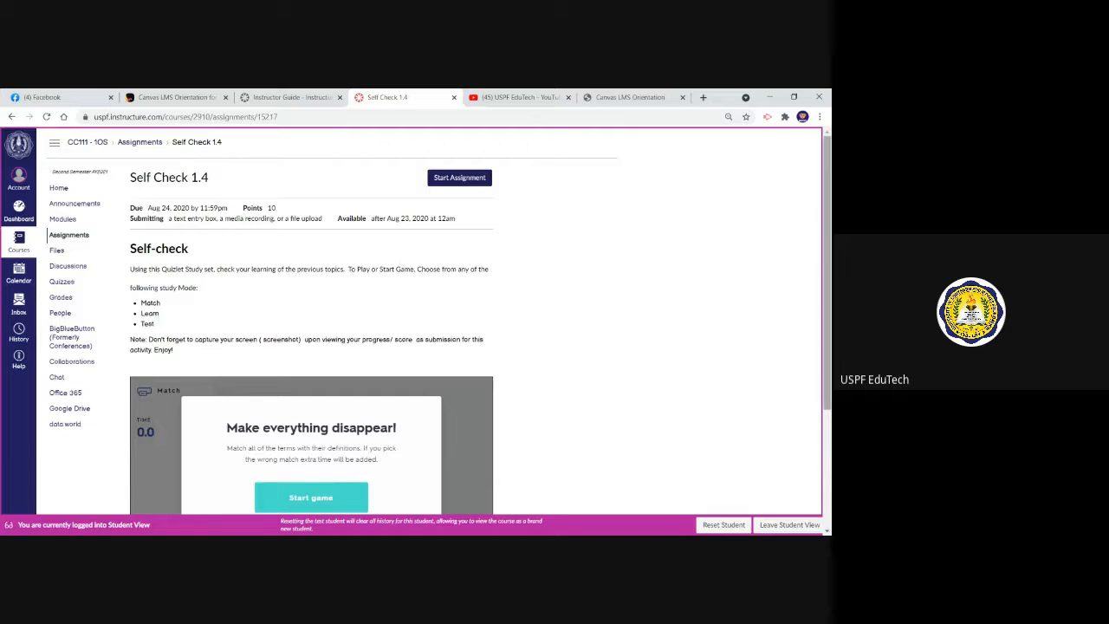
scroll(825, 272, "down", 3)
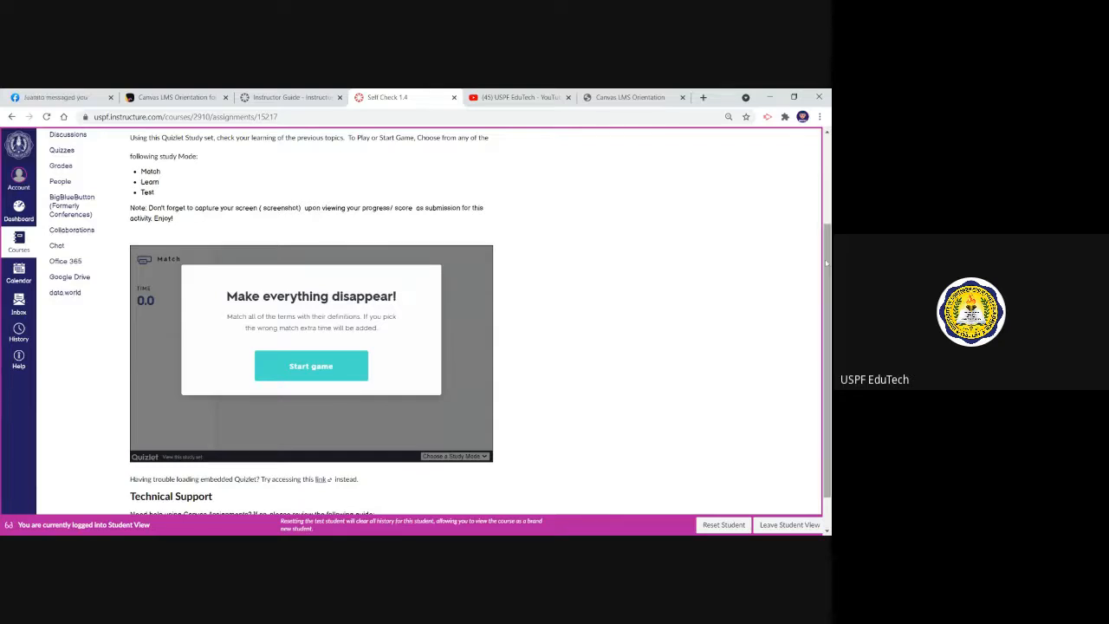
scroll(502, 168, "up", 2)
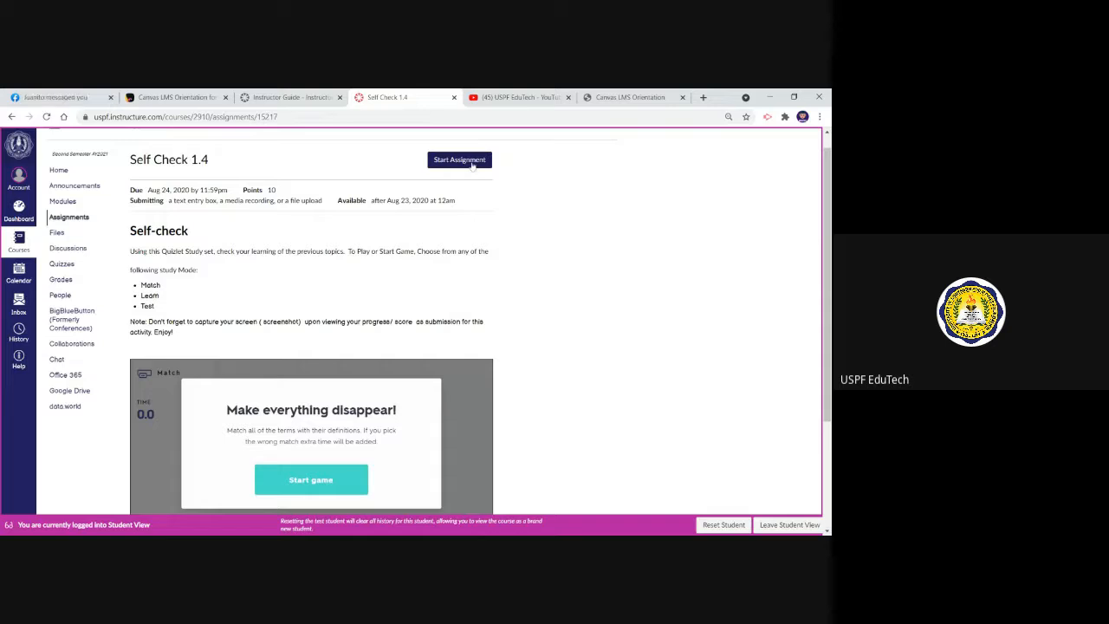
Start the Self Check 1.4 assignment and view its text entry, media and file upload submission options
left_click(472, 163)
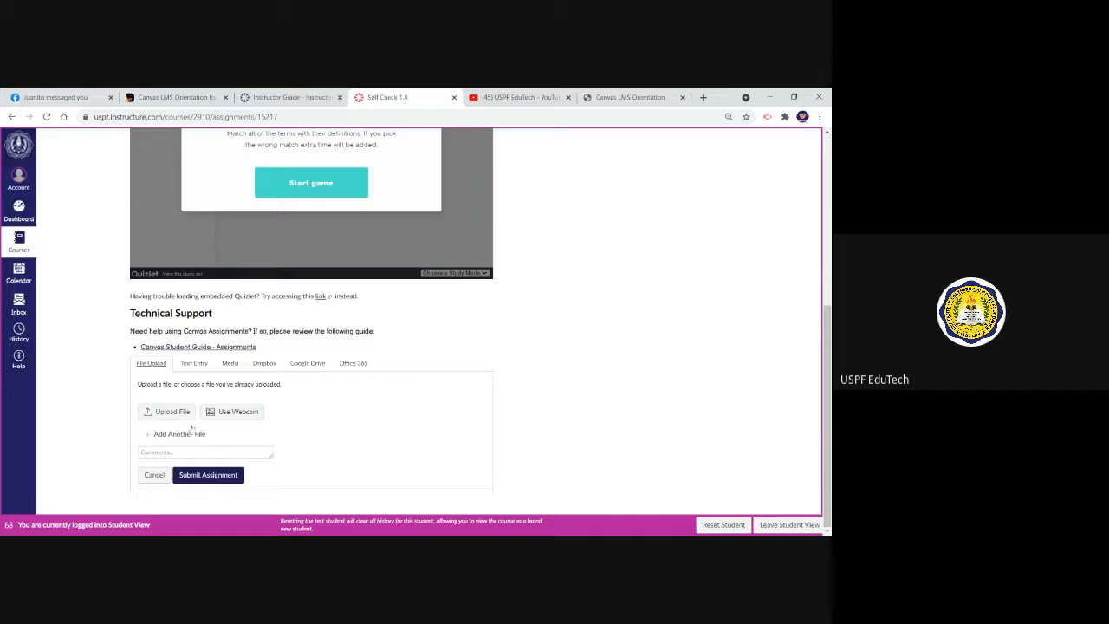
left_click(194, 363)
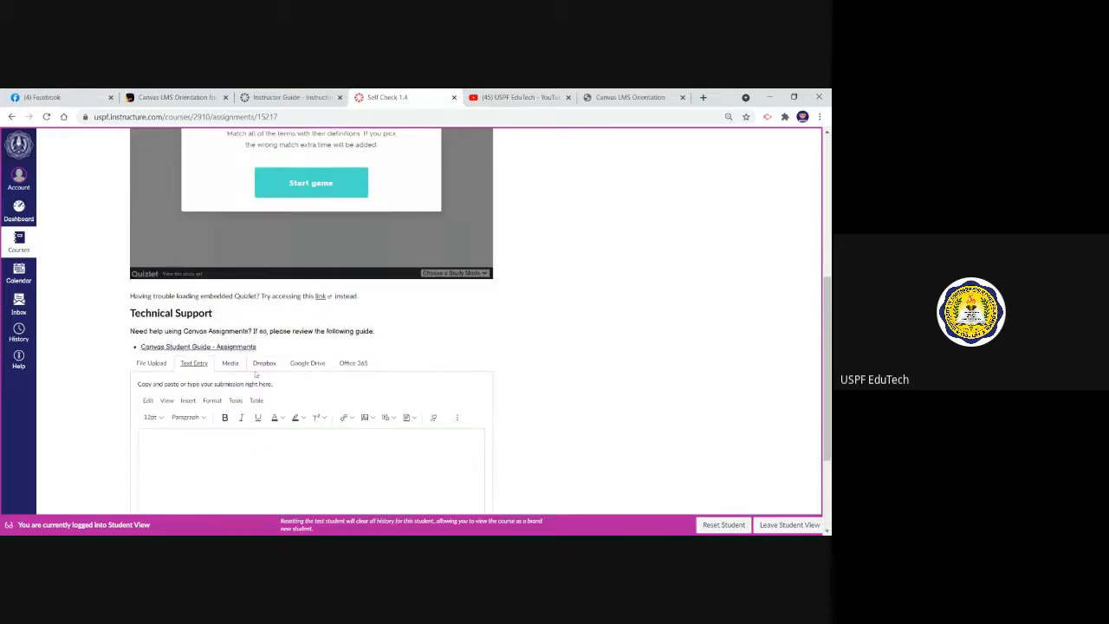
left_click(231, 363)
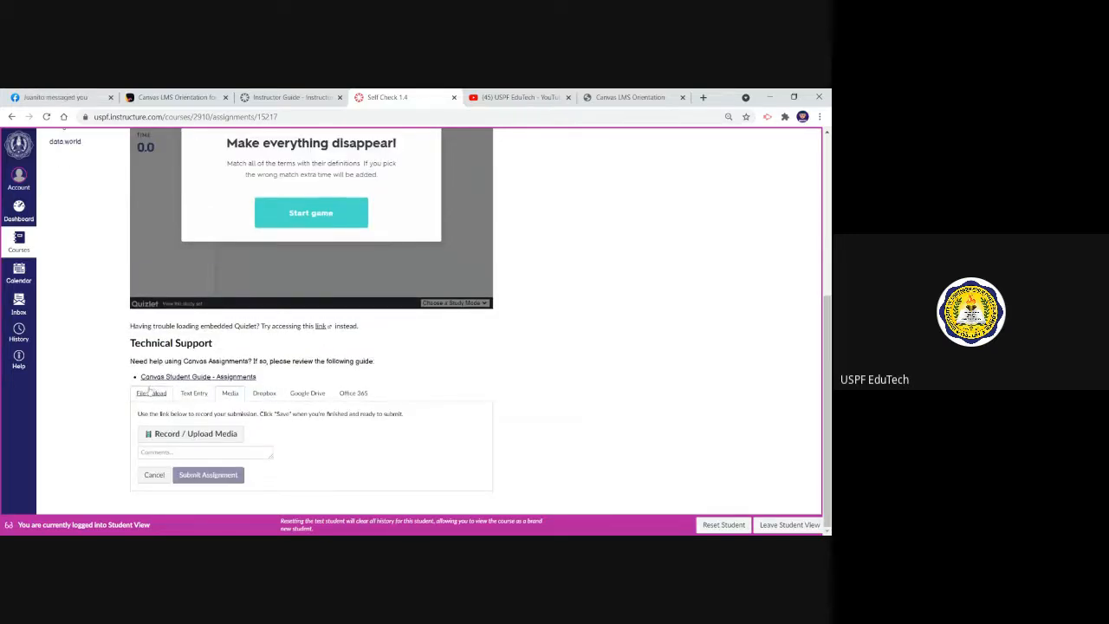
left_click(150, 391)
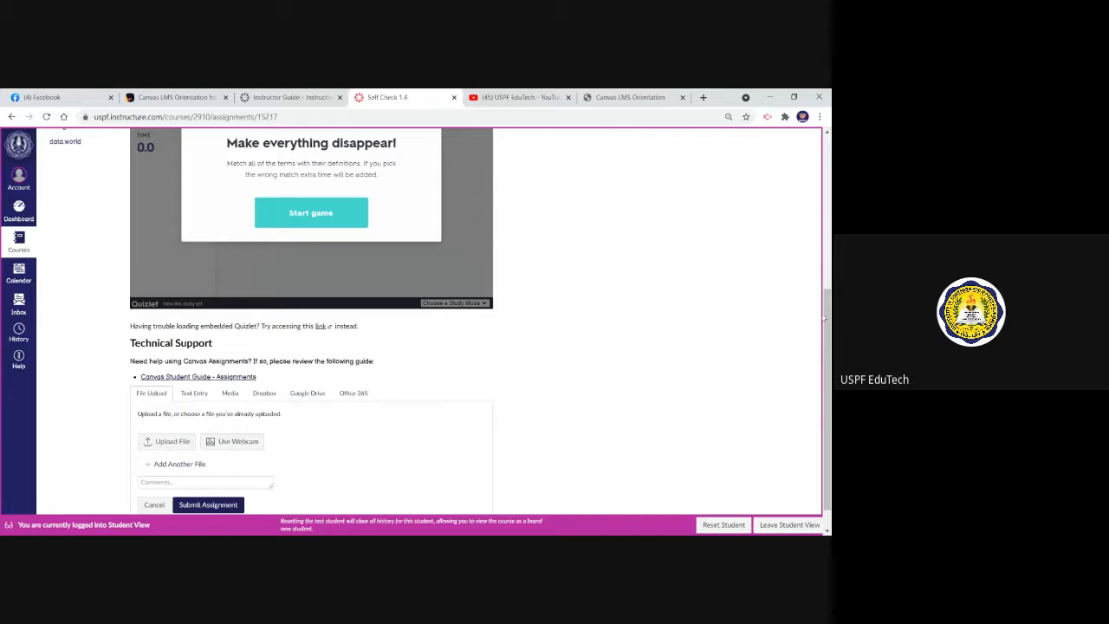
Try to submit Self Check 1.4 without attaching a file and dismiss the resulting message
left_click_drag(822, 318, 823, 364)
left_click(333, 455)
left_click(214, 505)
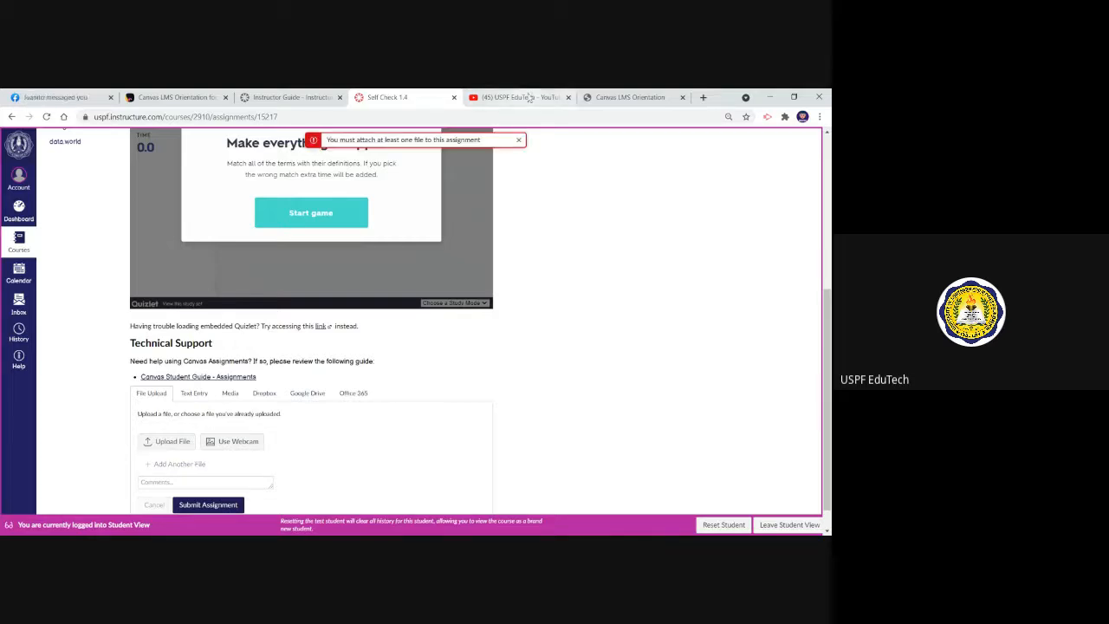
left_click(520, 140)
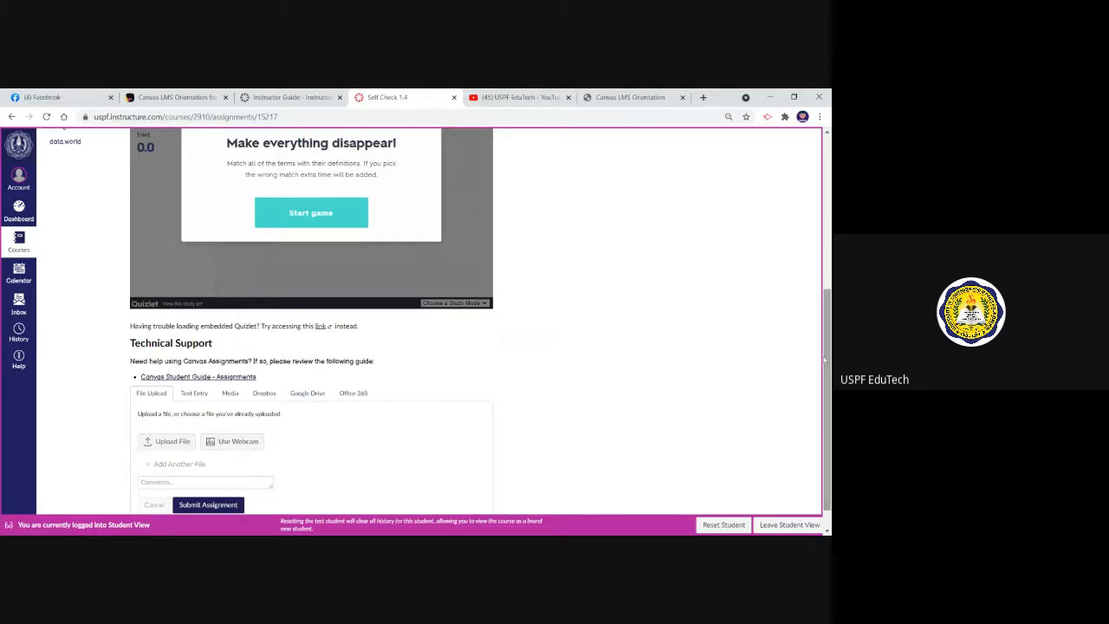
scroll(801, 309, "down", 1)
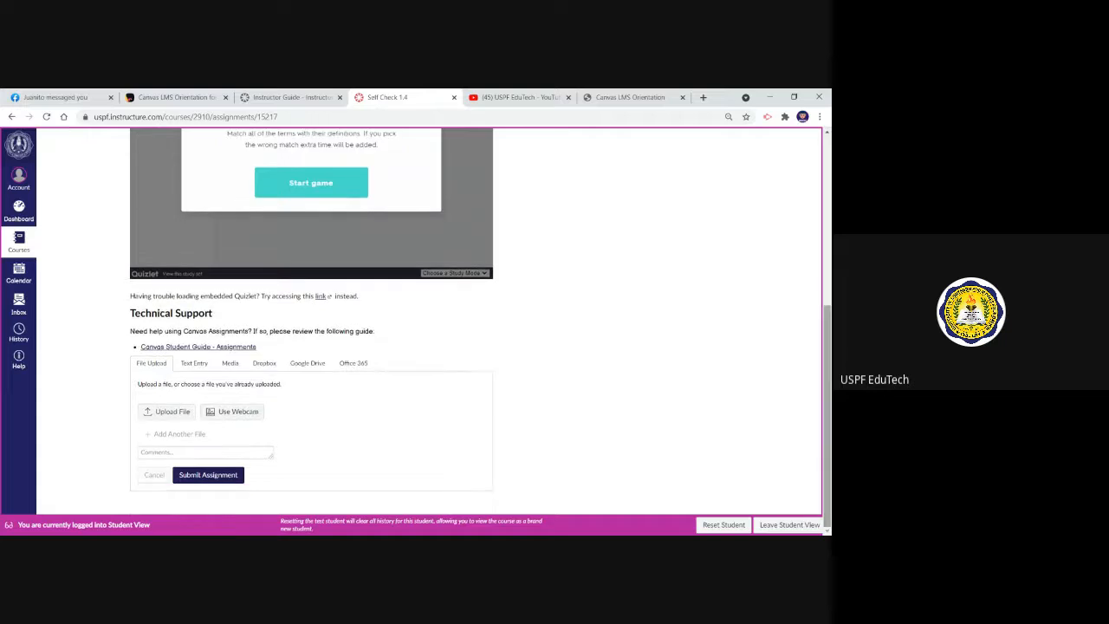
Leave Student View and open the Prelim Exam - CC111 quiz to review its settings and due dates
left_click(781, 527)
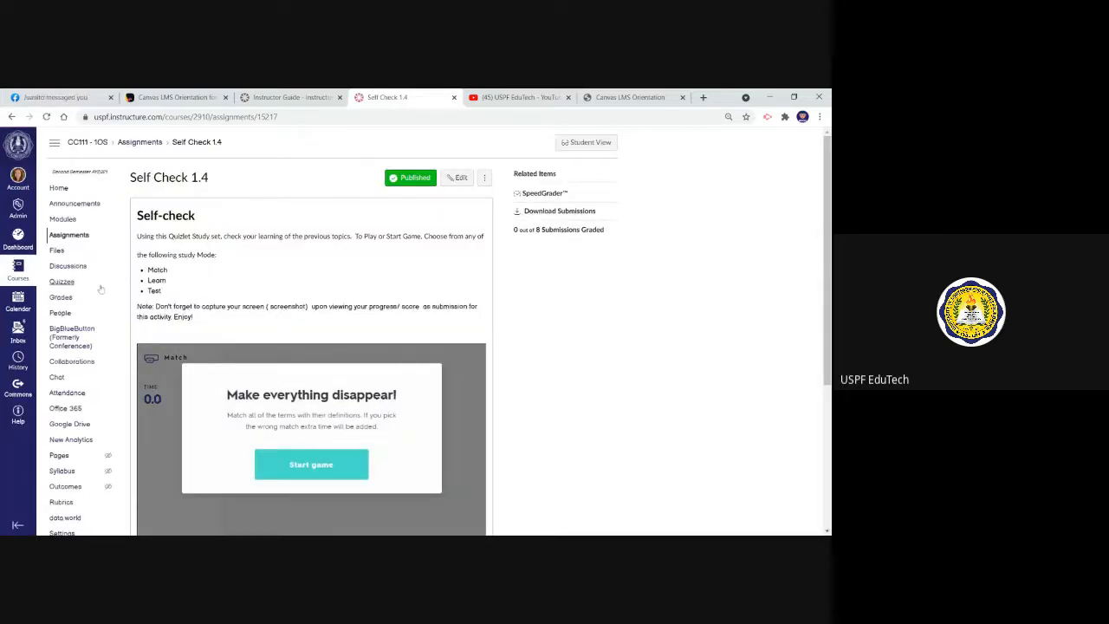
left_click(62, 282)
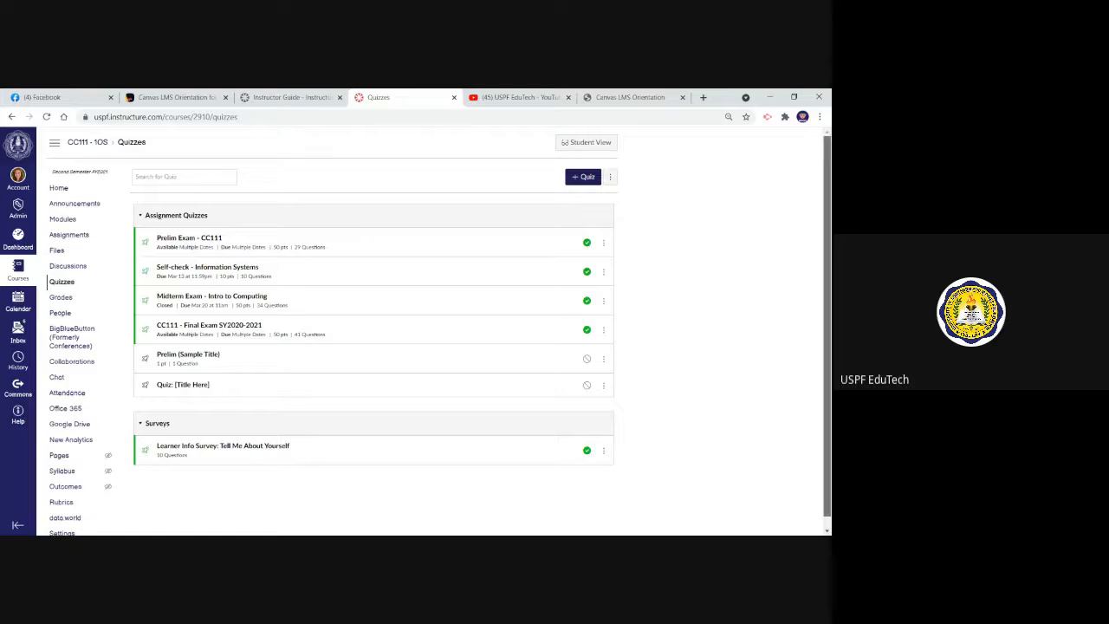
left_click_drag(827, 343, 828, 364)
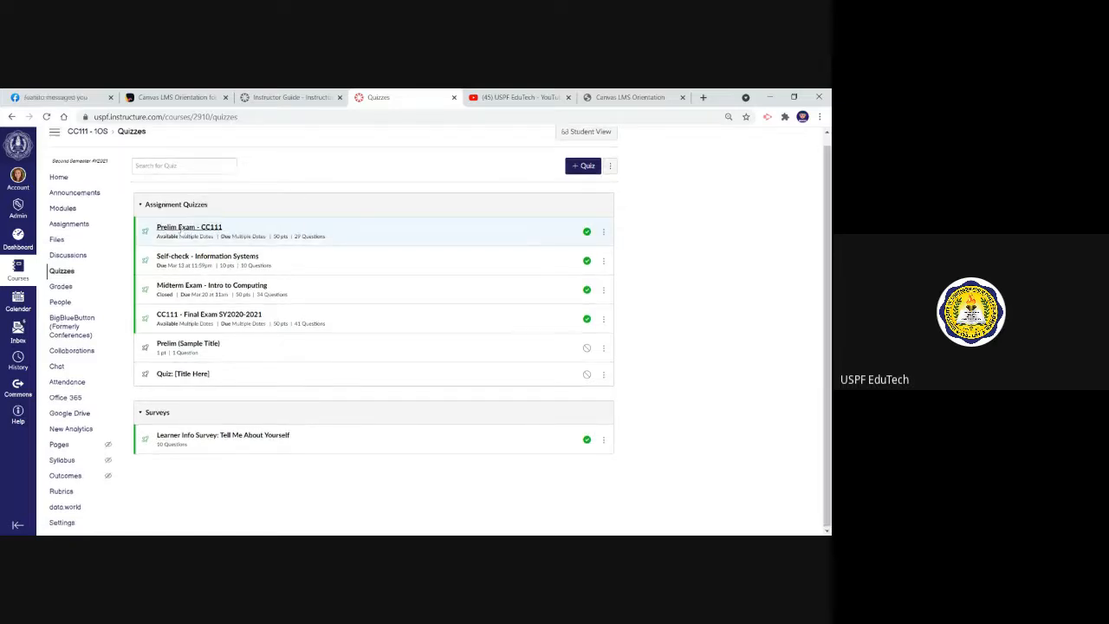
left_click(182, 229)
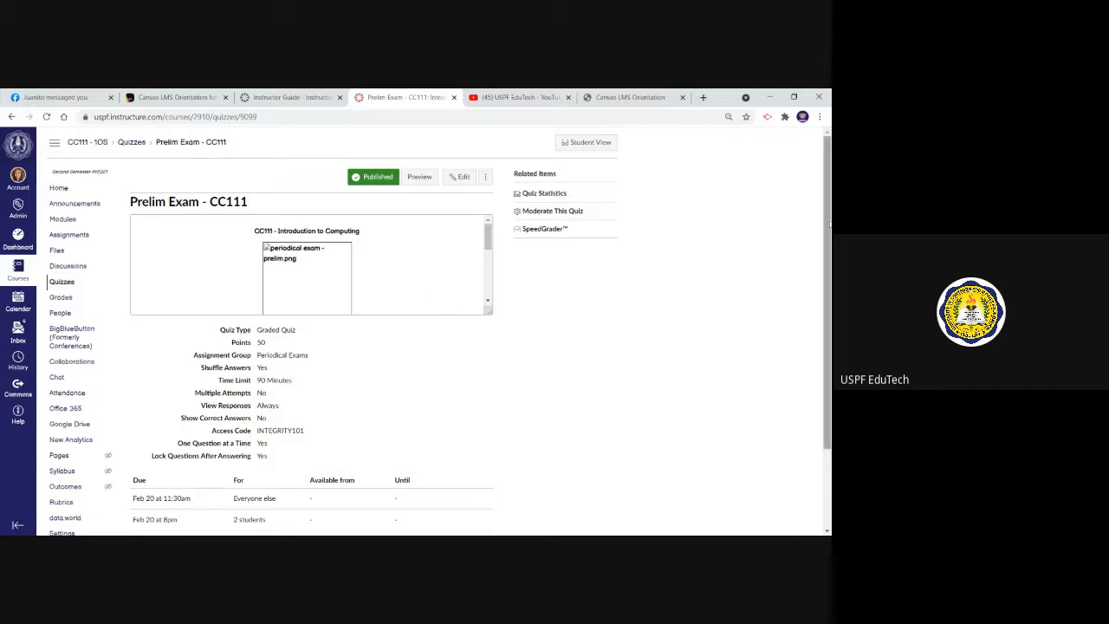
left_click_drag(827, 329, 827, 404)
left_click_drag(827, 299, 822, 231)
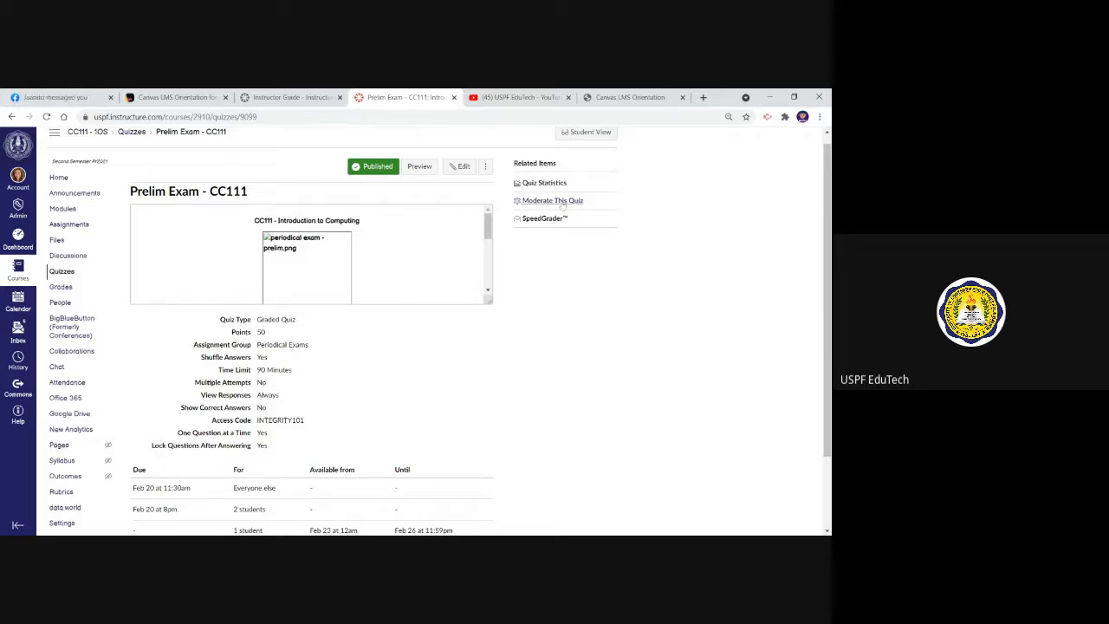
Open the Prelim Exam's moderation page, view the first student's extension options without changing them, and return to the quiz
left_click(559, 202)
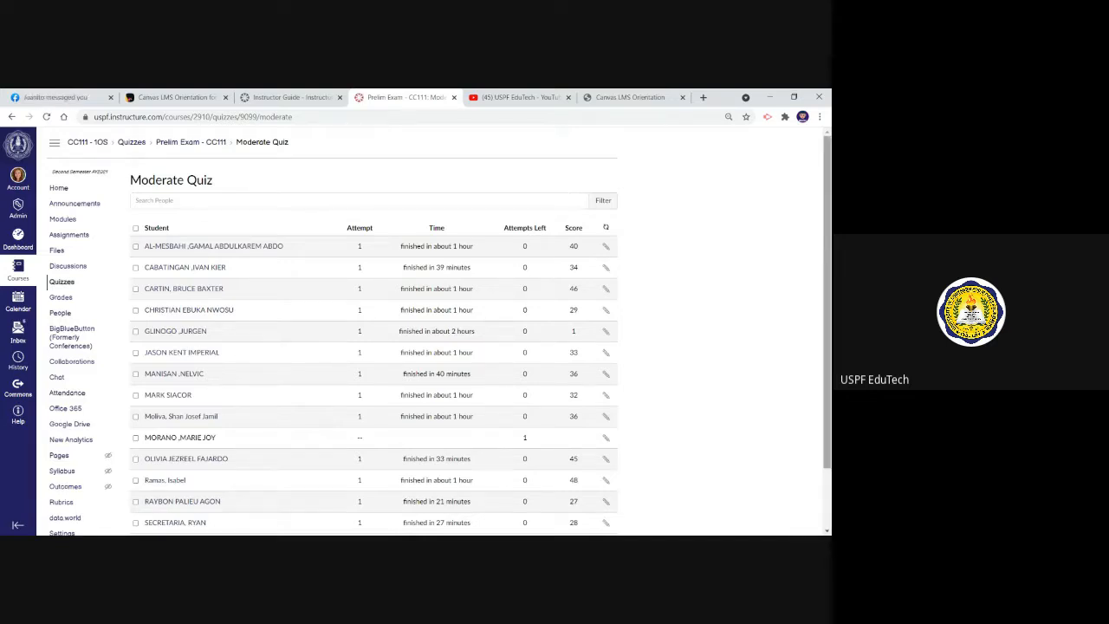
scroll(433, 346, "down", 1)
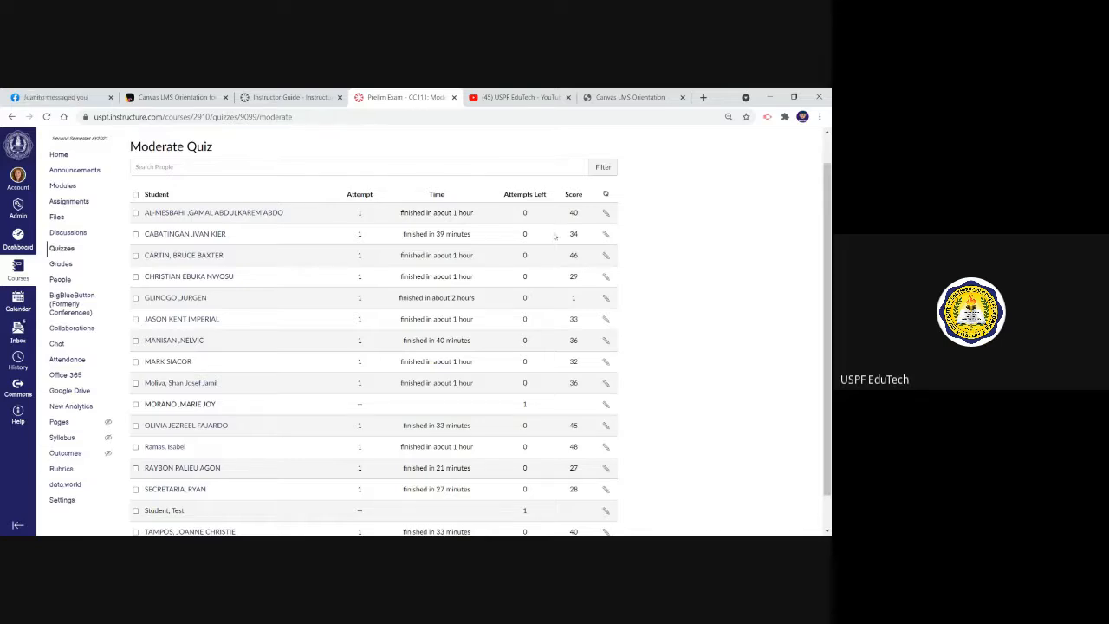
left_click(607, 214)
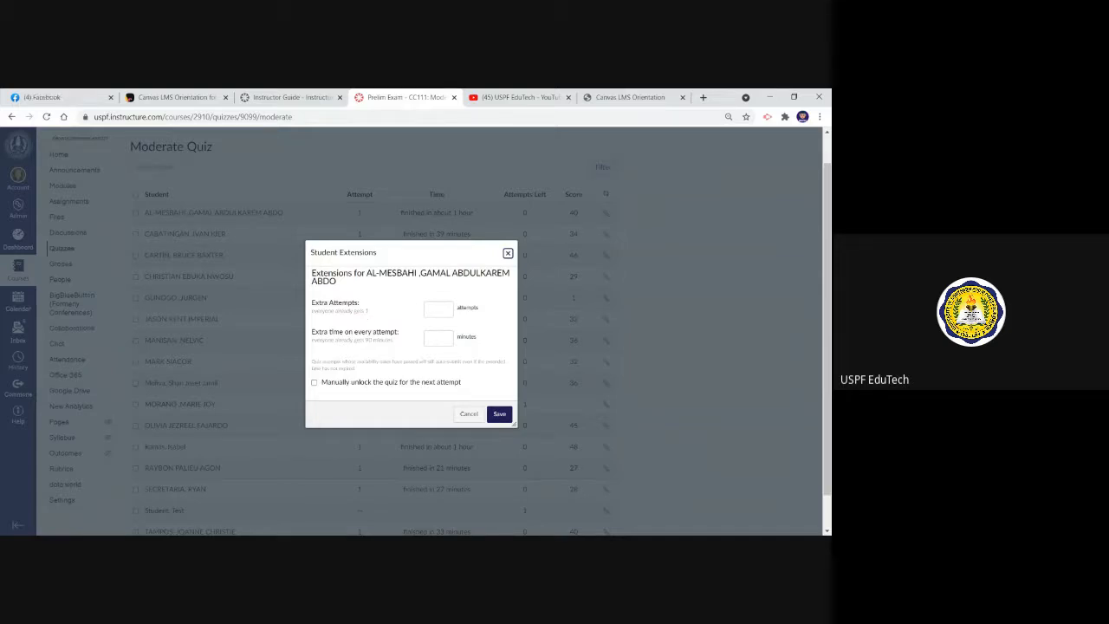
left_click(508, 253)
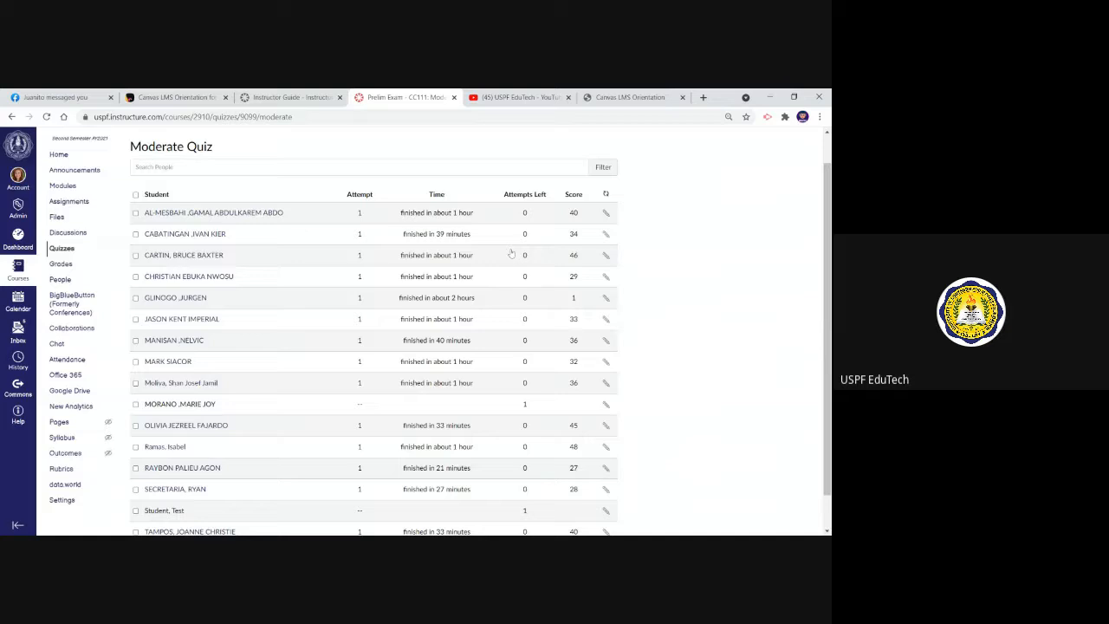
left_click(10, 117)
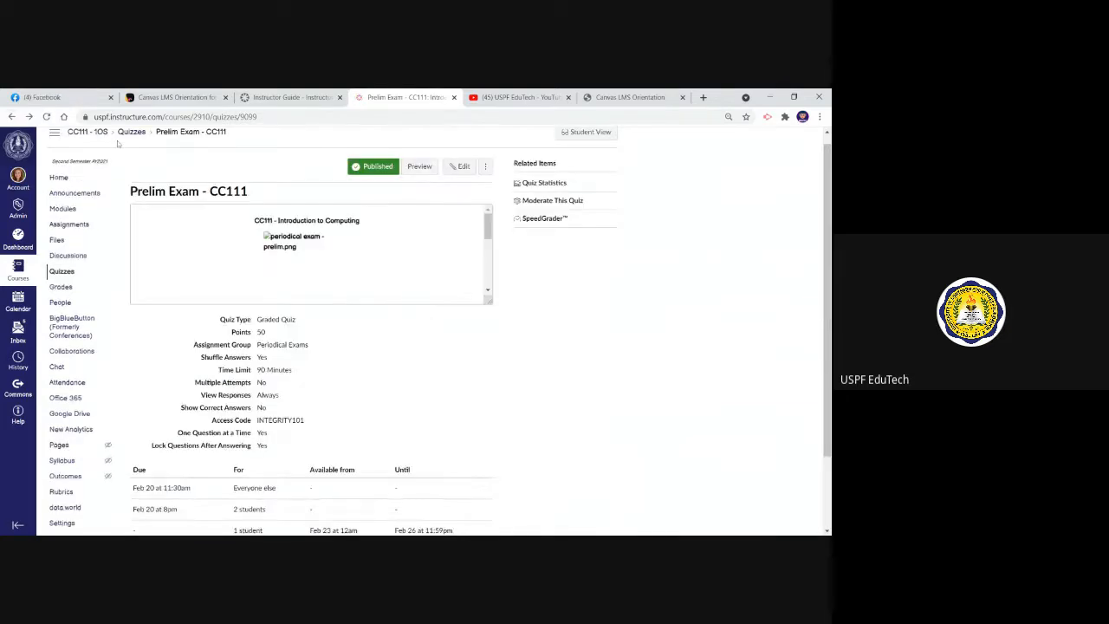
Examine the first student's Prelim Exam answers and per-question scores in SpeedGrader, and close it
left_click(548, 222)
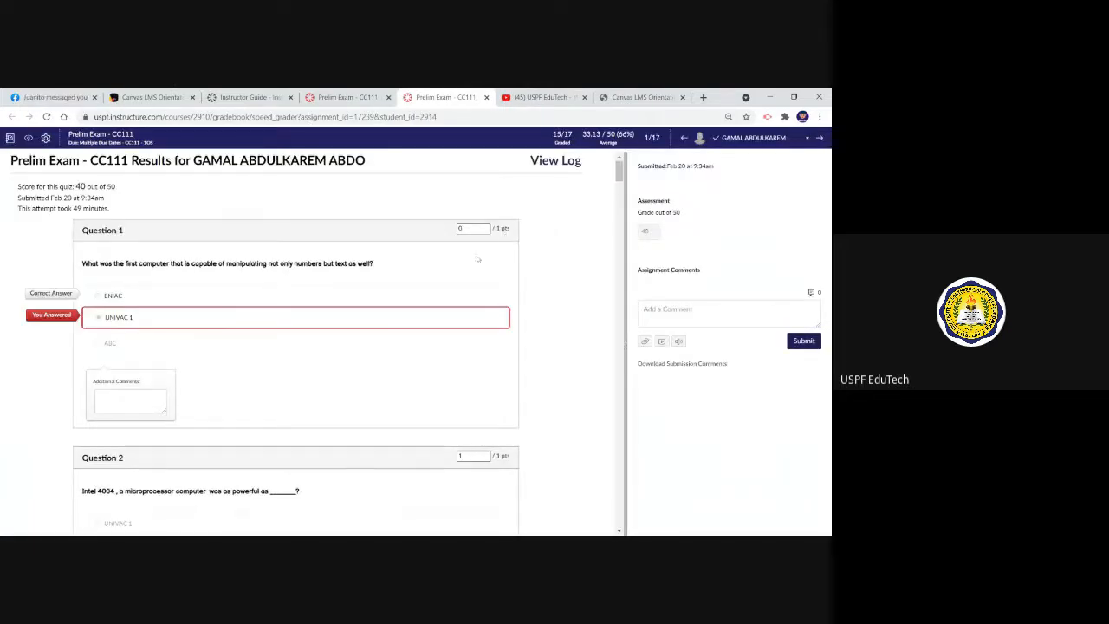
mouse_move(618, 172)
left_mouse_down()
mouse_move(610, 386)
mouse_move(607, 184)
left_mouse_up()
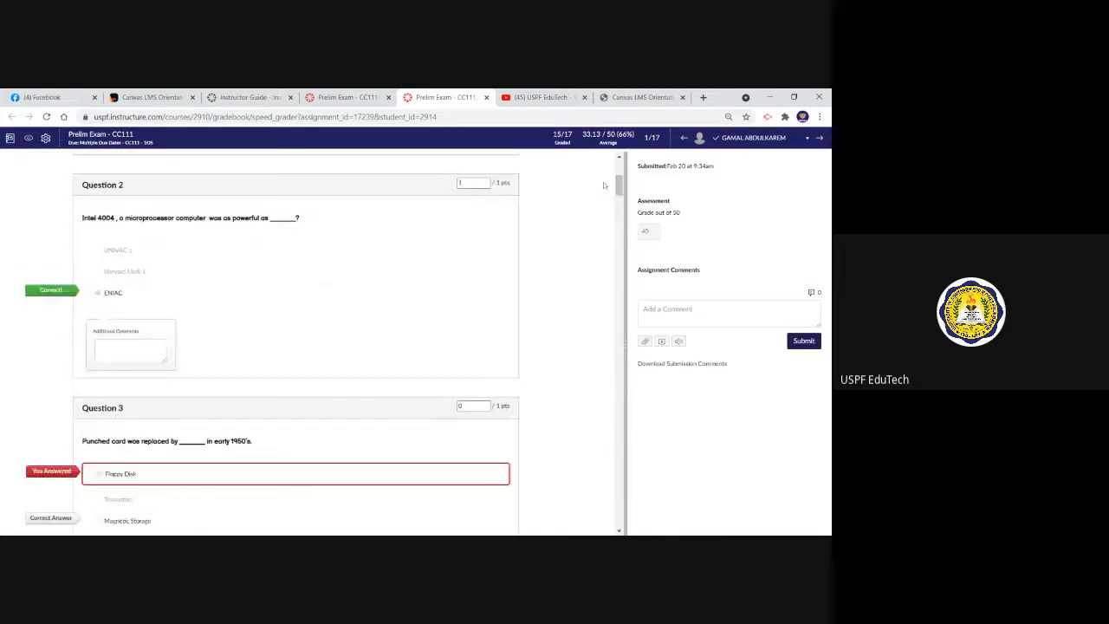
left_click(487, 97)
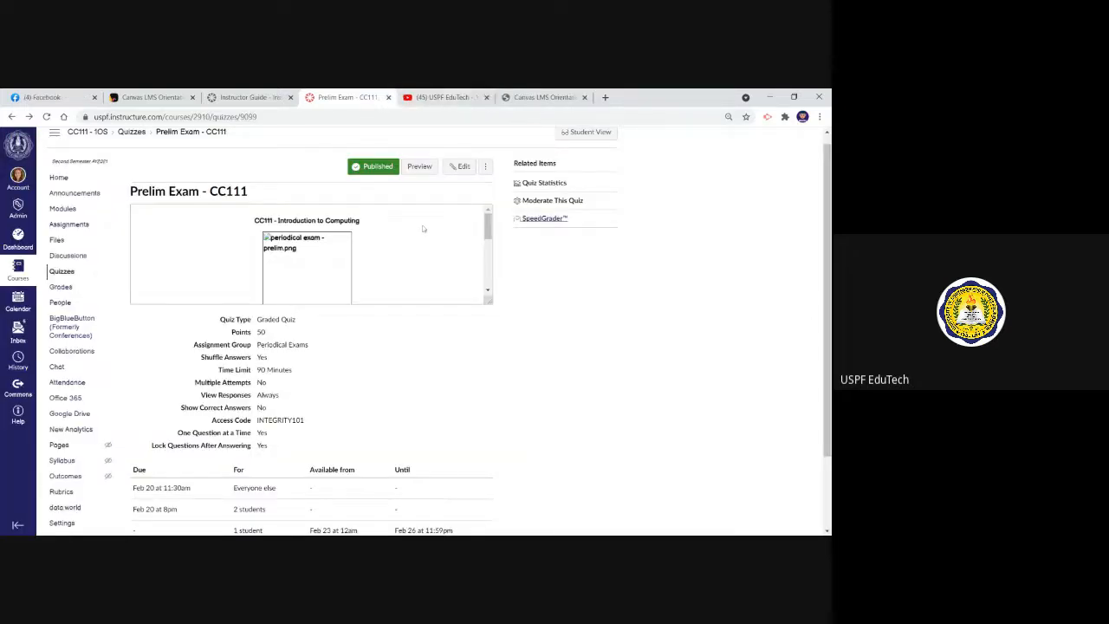
Preview the Prelim Exam, answering Question 1 with UNIVAC 1 and Question 2 with Supercomputers
left_click(424, 169)
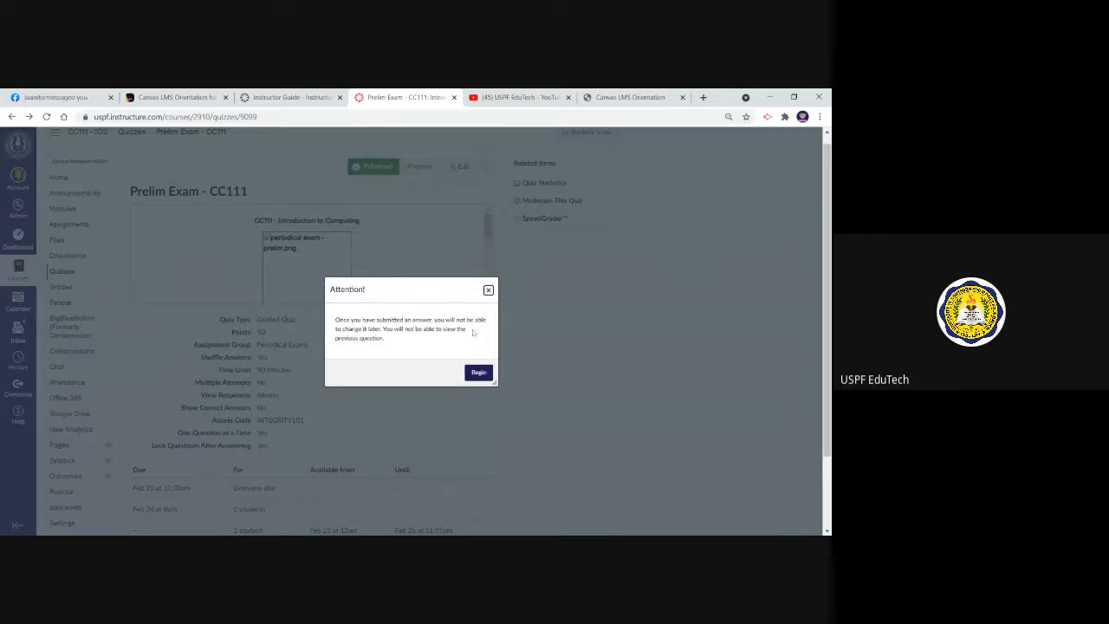
left_click(477, 371)
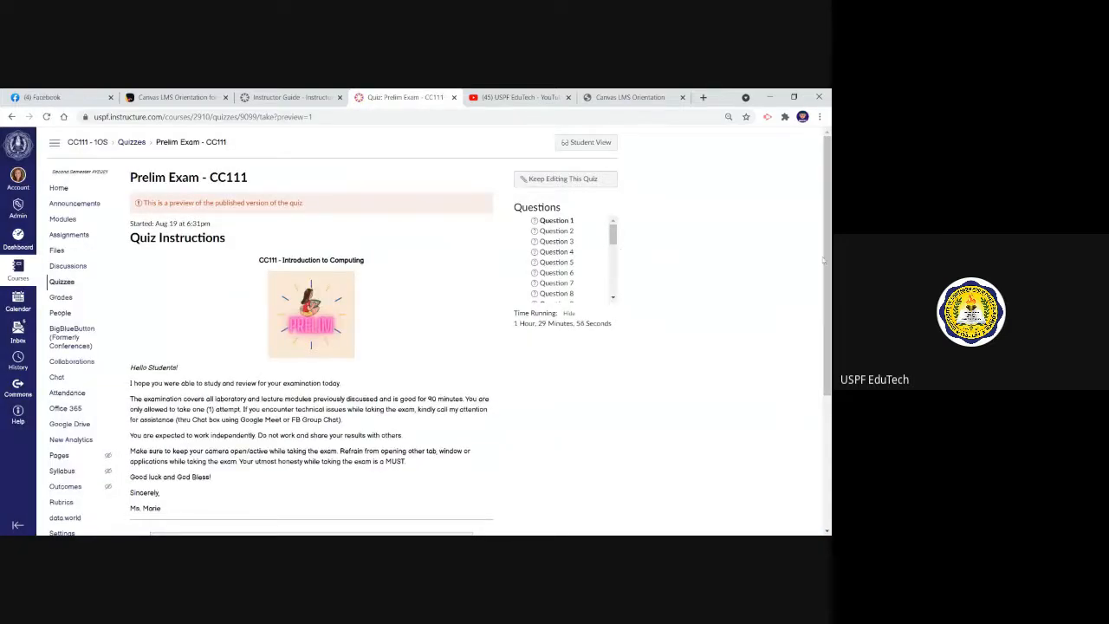
scroll(433, 330, "down", 3)
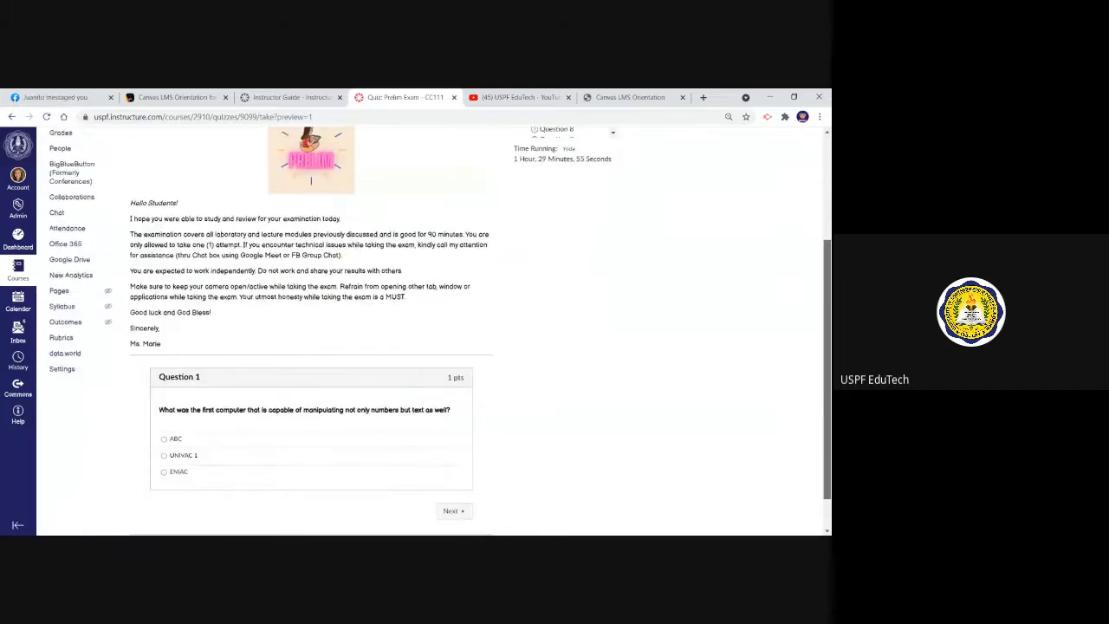
scroll(433, 329, "down", 1)
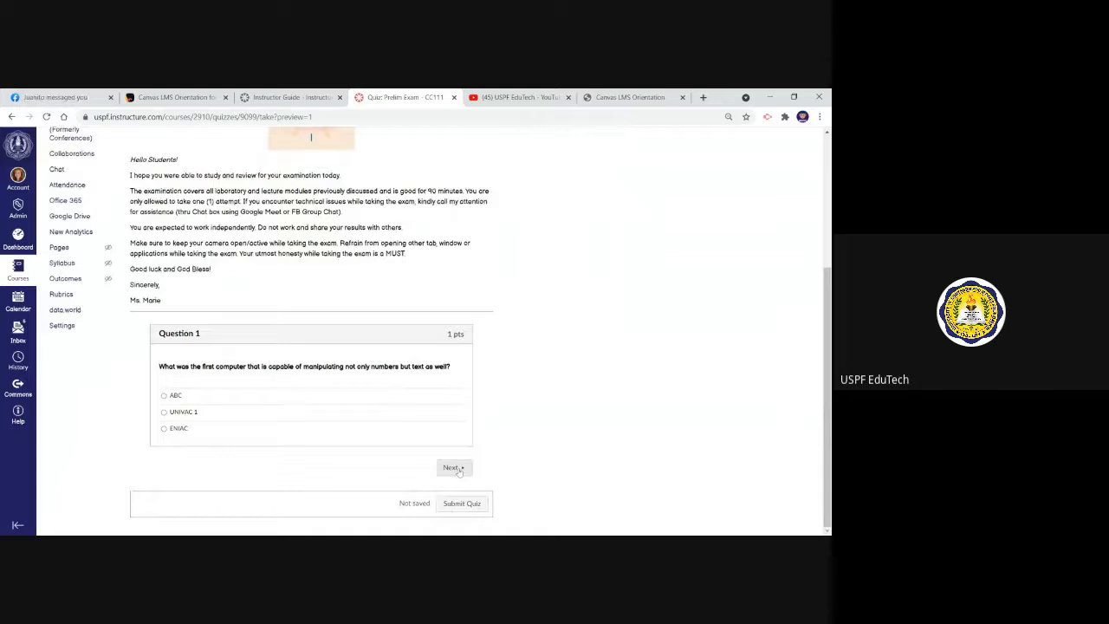
left_click(164, 413)
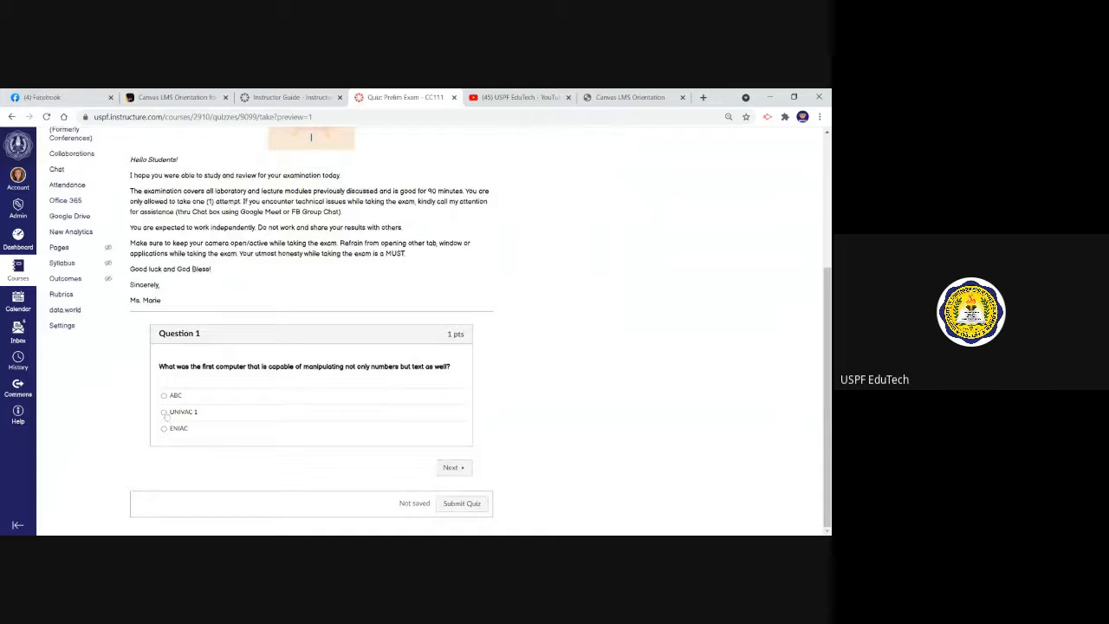
left_click(455, 470)
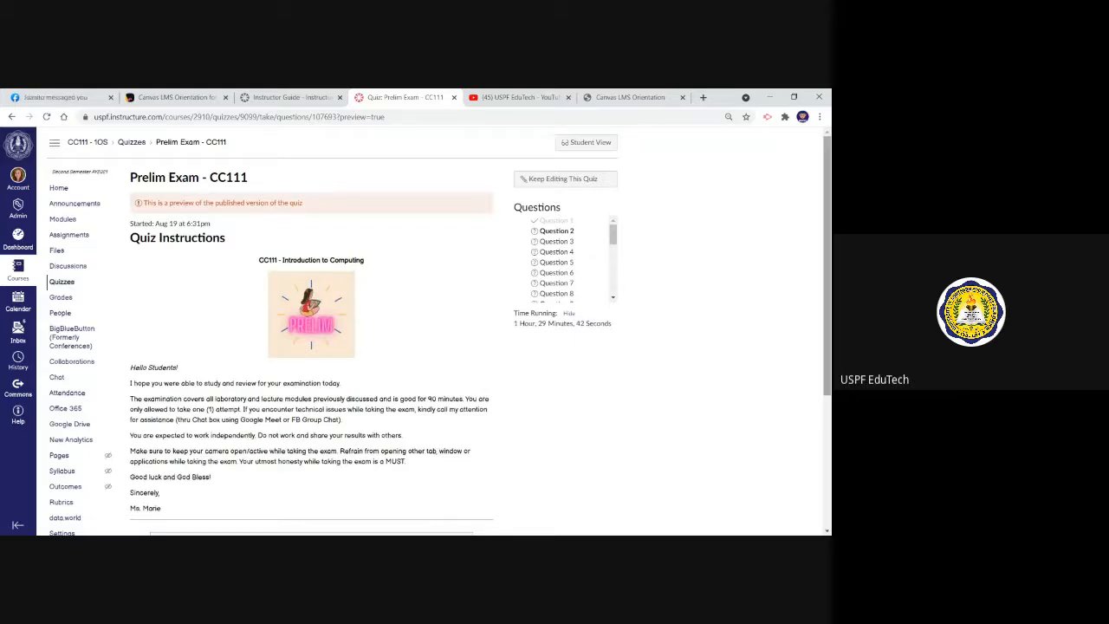
scroll(821, 270, "down", 2)
scroll(367, 364, "down", 1)
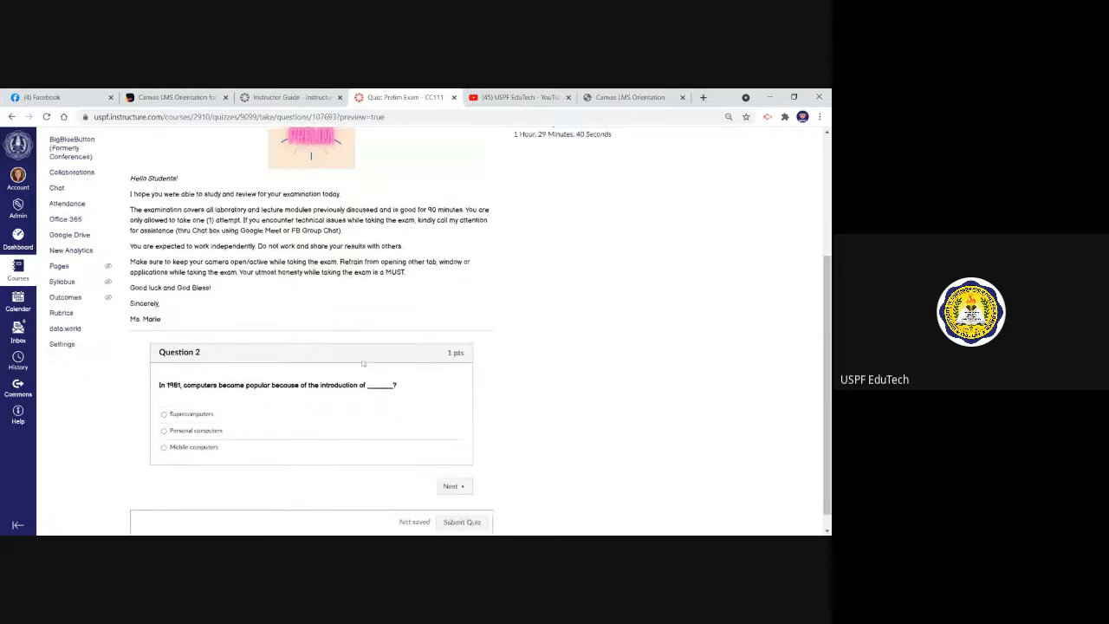
left_click(163, 413)
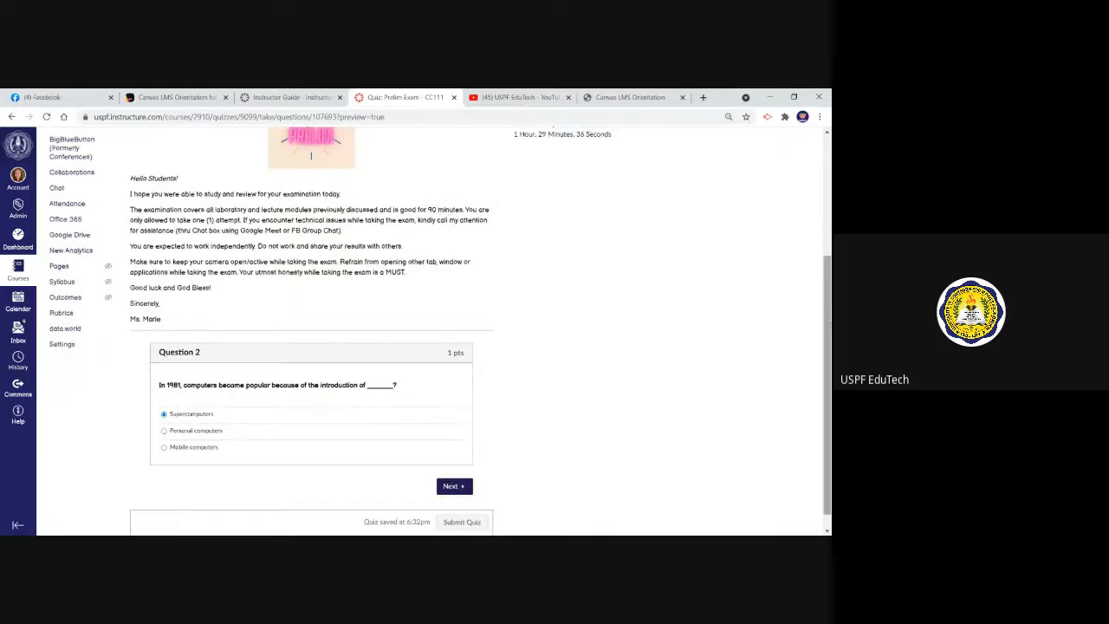
Submit the quiz preview with the remaining questions unanswered and review the marked results
scroll(468, 507, "down", 1)
left_click(462, 504)
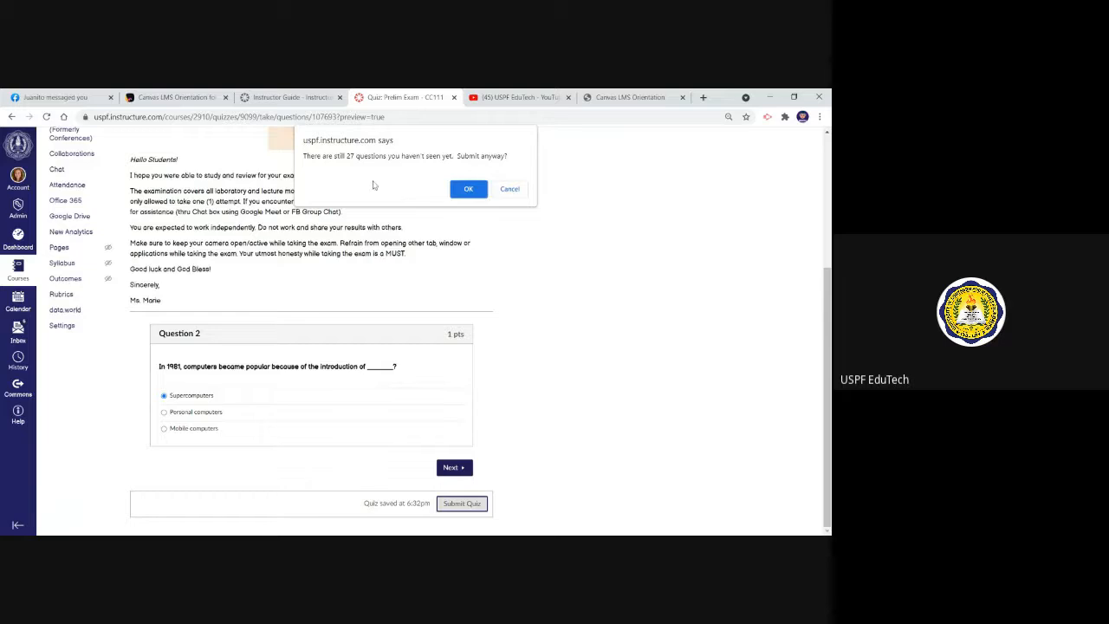
left_click(459, 196)
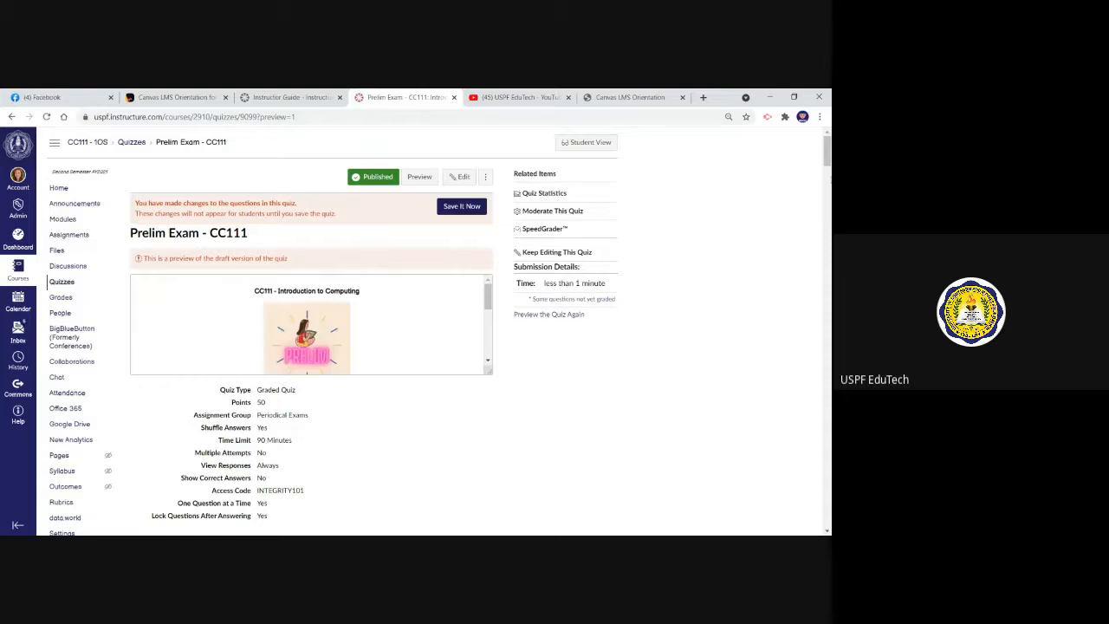
left_click_drag(829, 161, 830, 192)
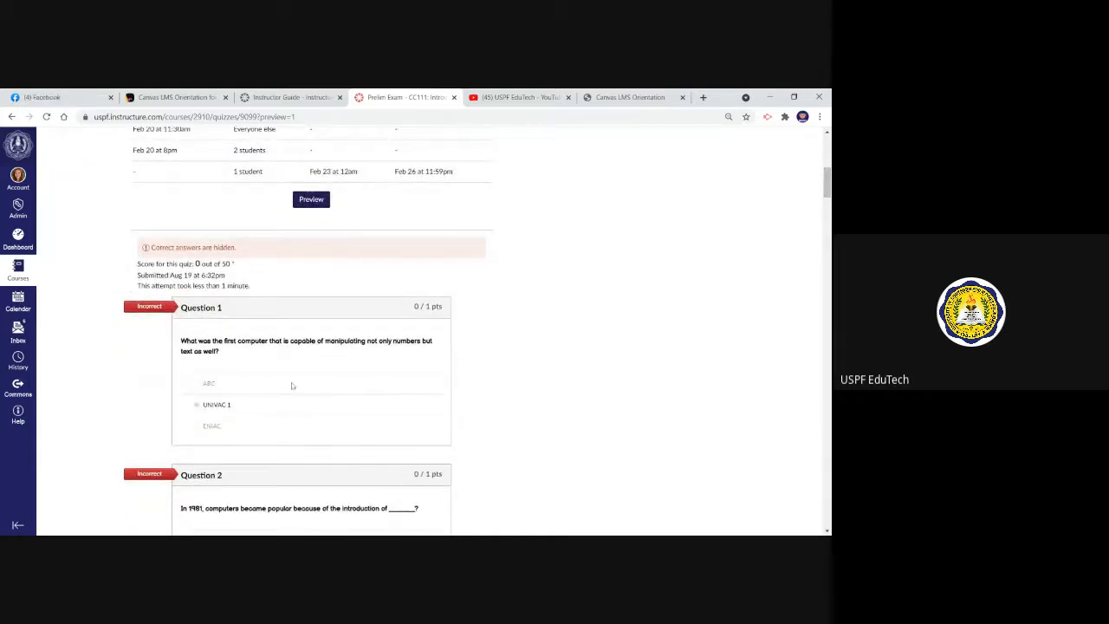
left_click_drag(829, 185, 827, 149)
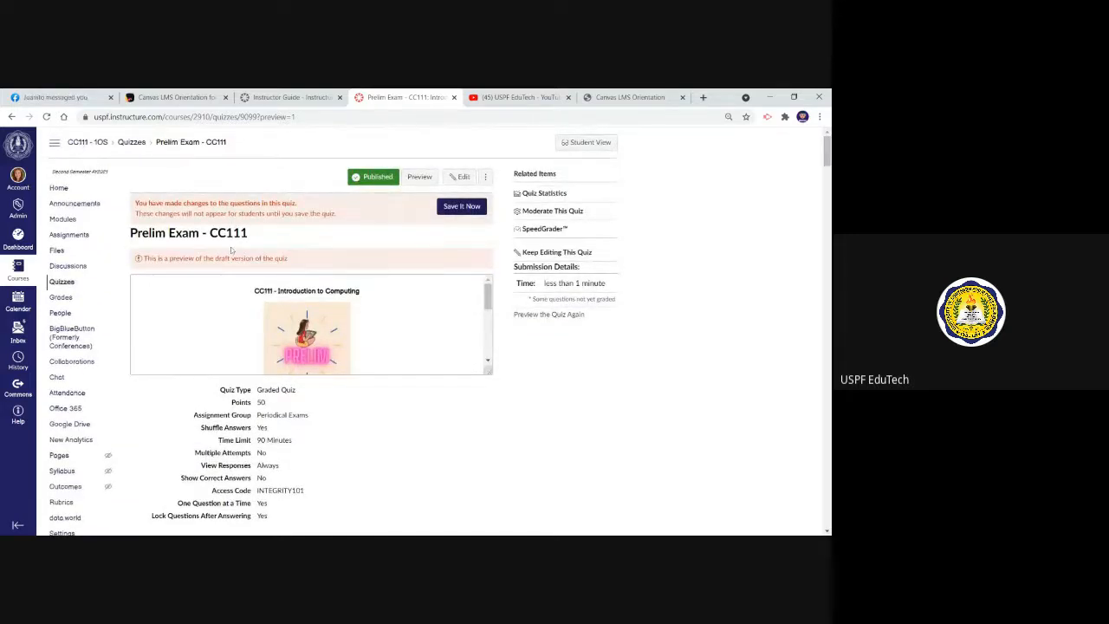
Create a new quiz in the course and title it "Quiz - Chapter 1"
left_click(67, 282)
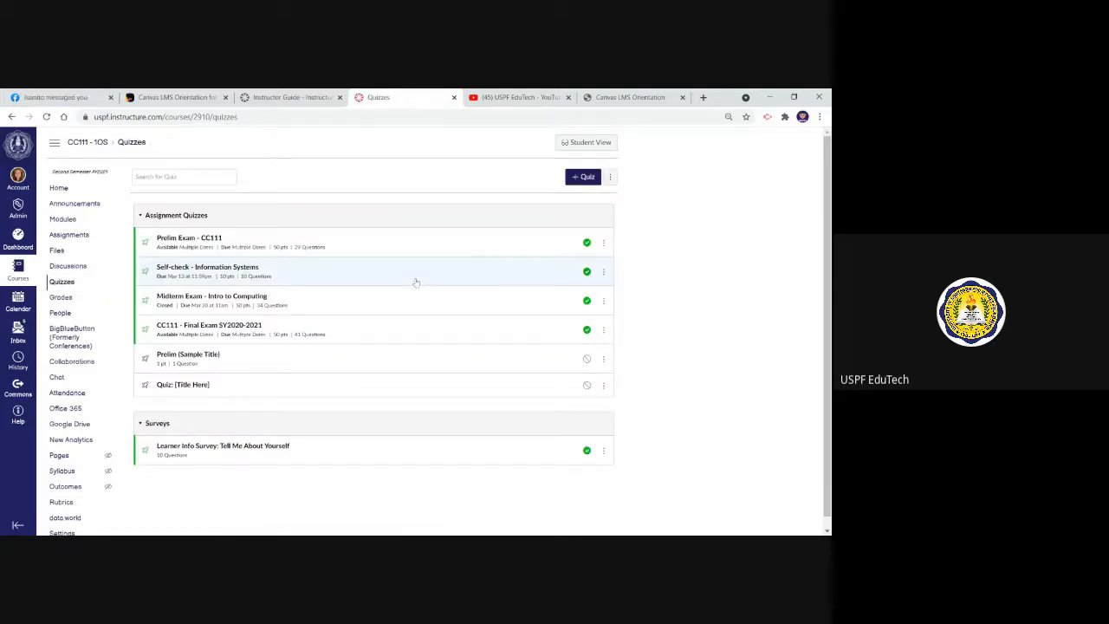
left_click(585, 179)
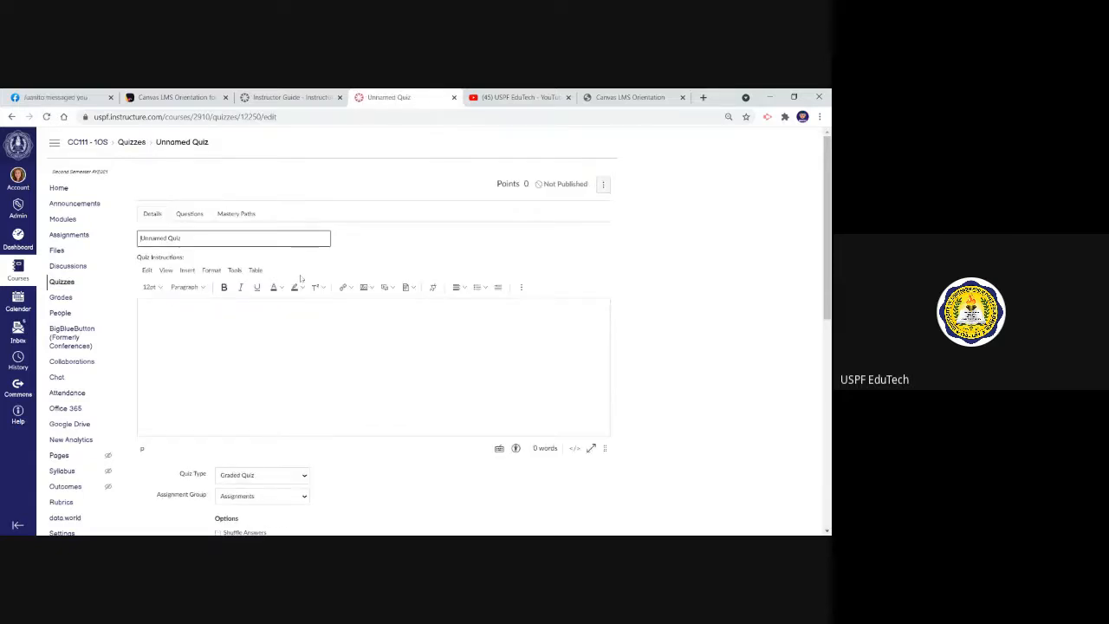
left_click_drag(182, 239, 125, 238)
type("Qui")
type("z - ")
type("Child")
type(" Devel")
key("BackSpace")
key("BackSpace")
key("BackSpace")
key("BackSpace")
key("BackSpace")
key("BackSpace")
key("BackSpace")
key("BackSpace")
key("BackSpace")
type("hi")
type("pter")
type(" 1")
Enter "General description" as the new quiz's instructions
left_click(144, 313)
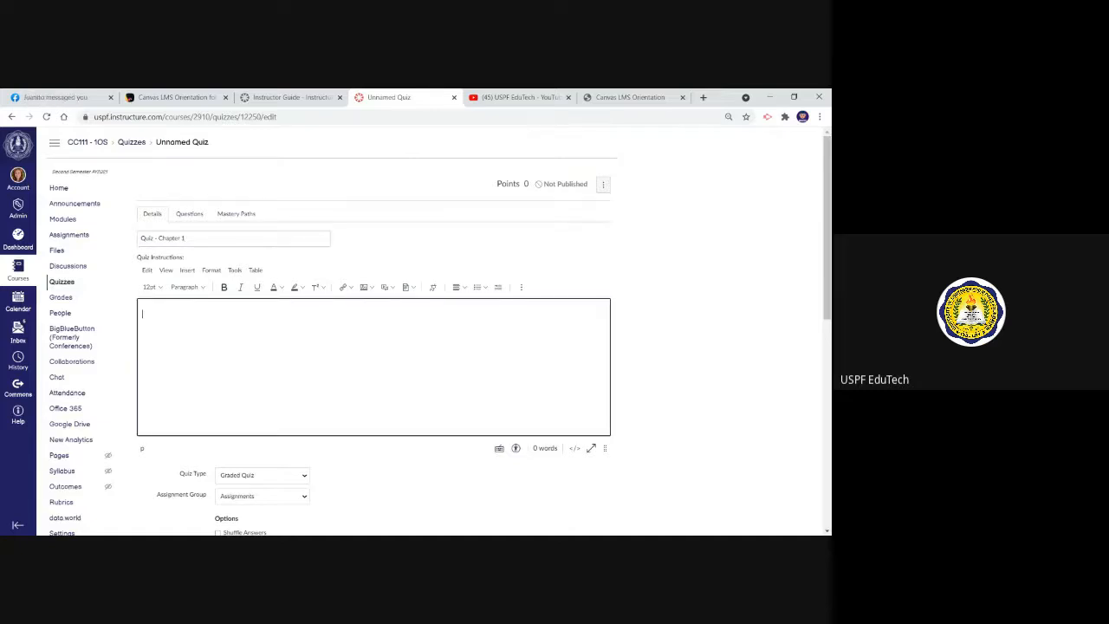
type("General description")
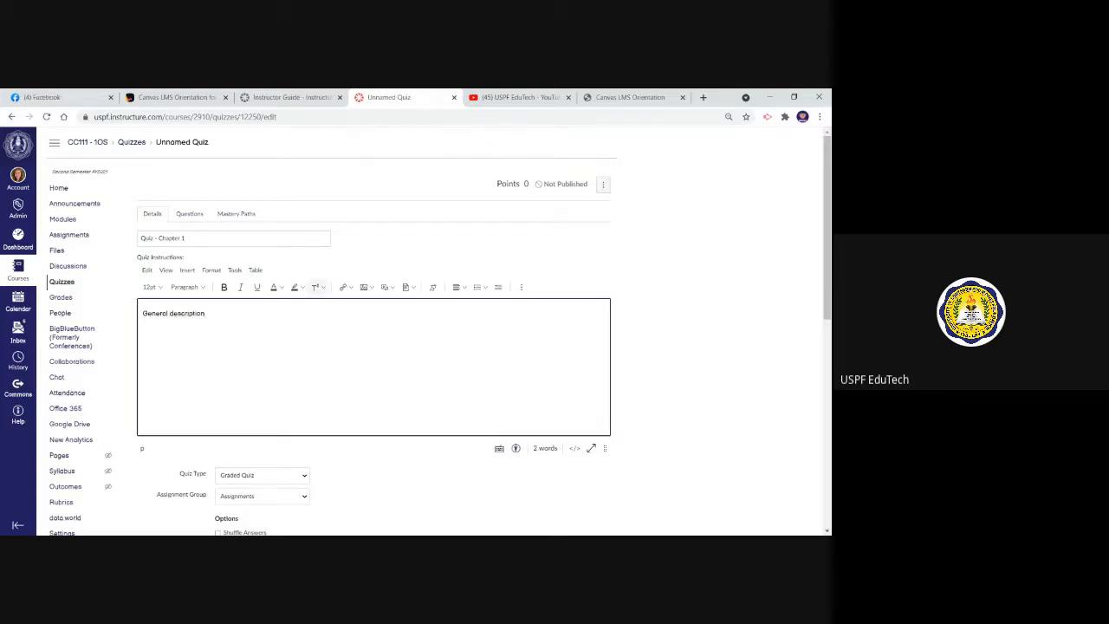
Turn on Shuffle Answers and set a 30-minute time limit for the quiz, leaving multiple attempts disallowed
scroll(773, 249, "down", 1)
scroll(439, 332, "down", 1)
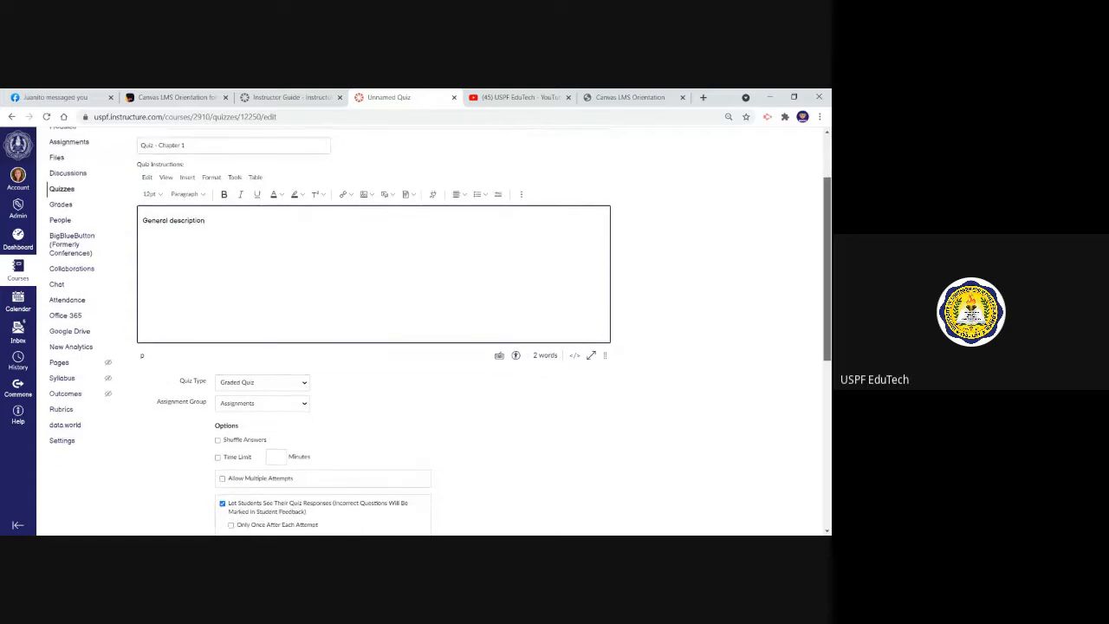
scroll(439, 332, "up", 1)
scroll(439, 331, "down", 4)
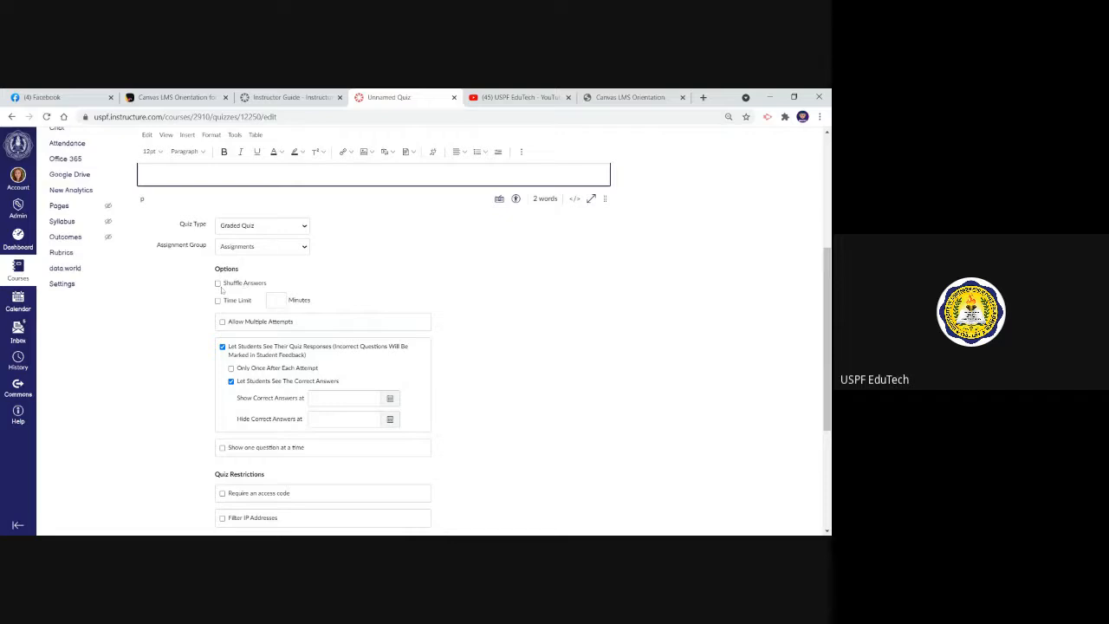
left_click(217, 284)
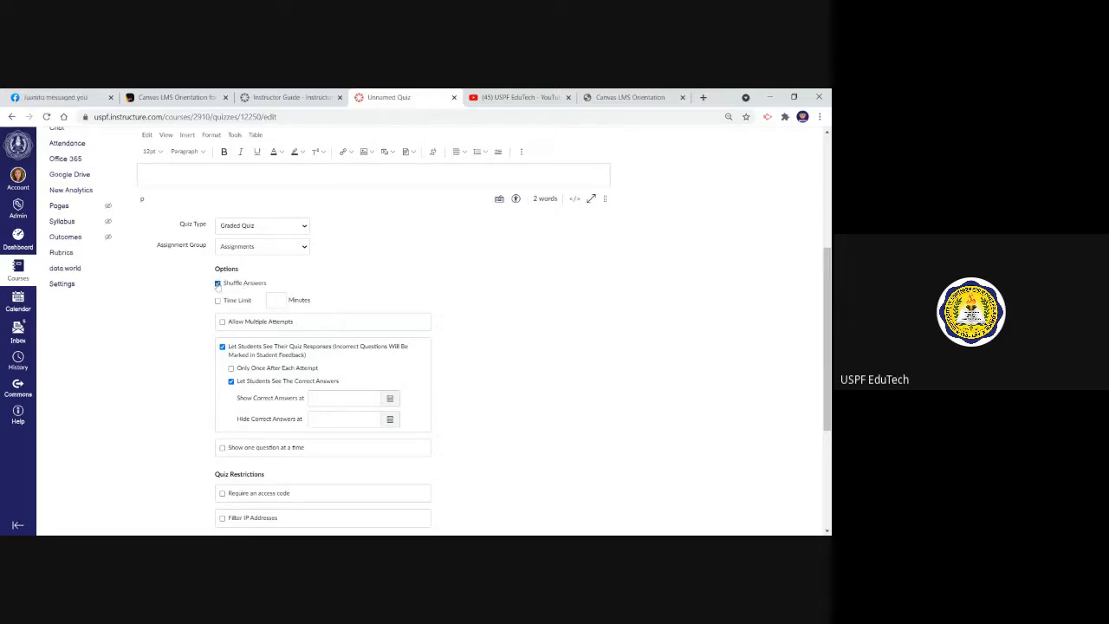
left_click(217, 300)
type("30")
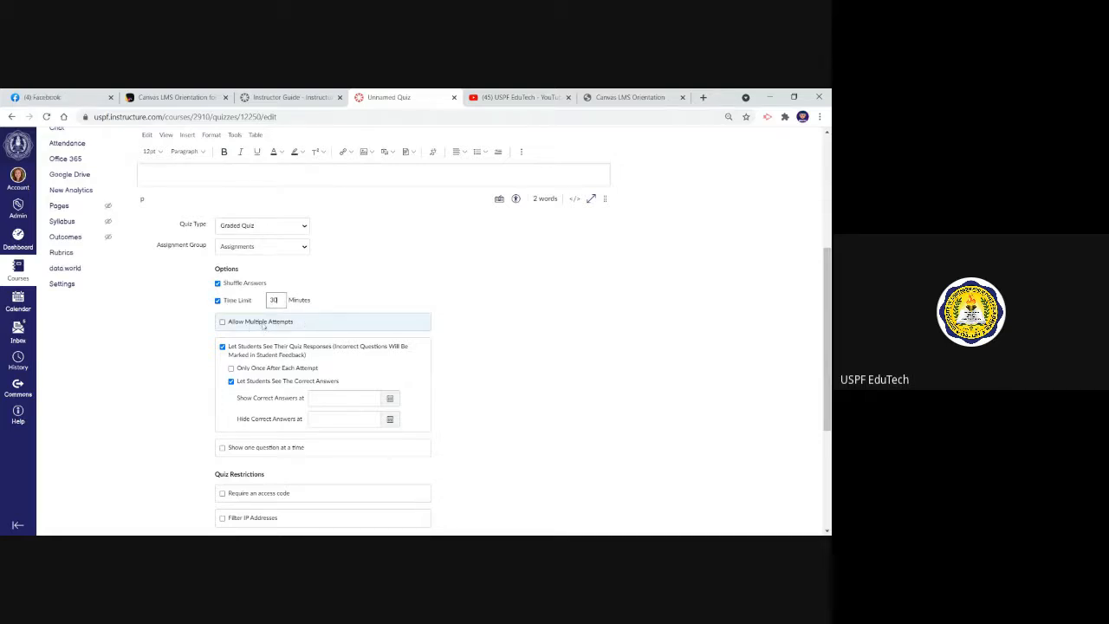
left_click(227, 325)
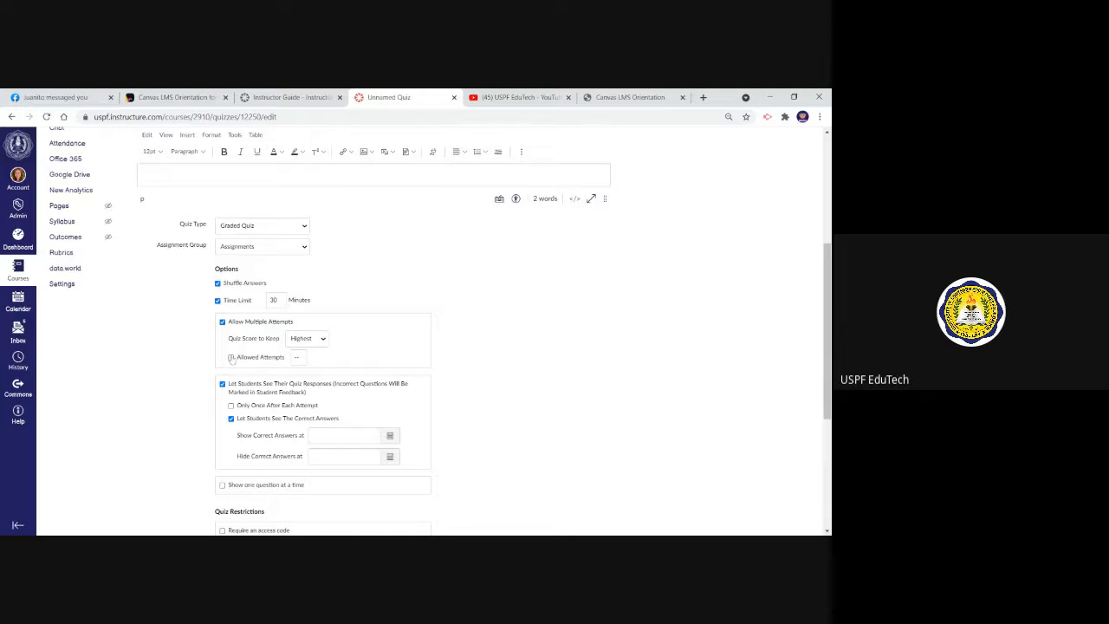
left_click(227, 324)
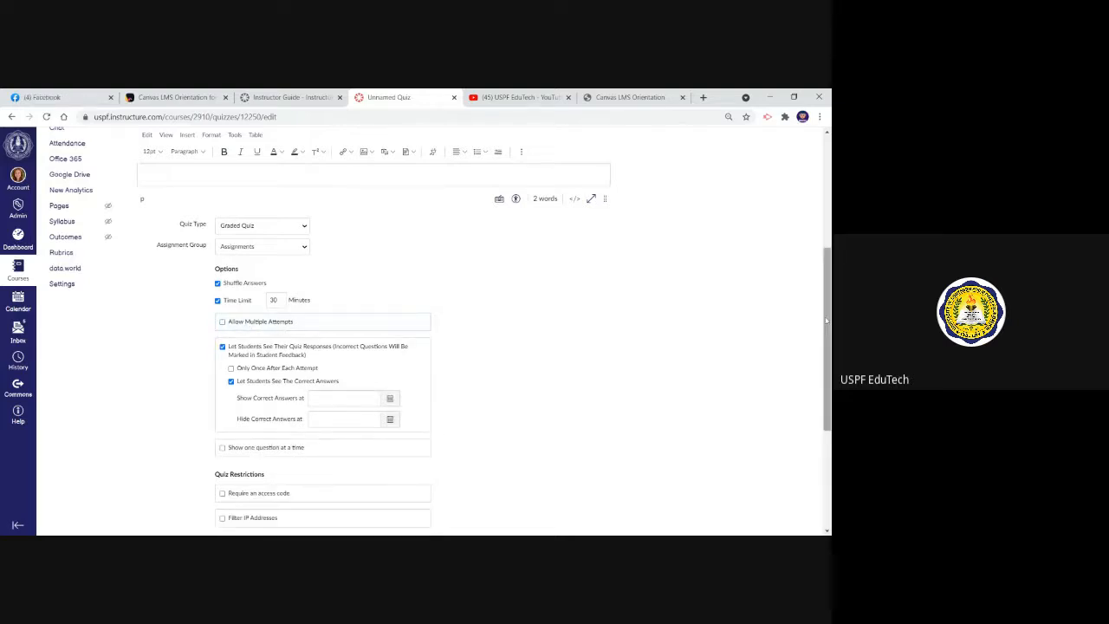
Stop students from seeing the correct answers and set the quiz to show one question at a time
scroll(828, 351, "down", 1)
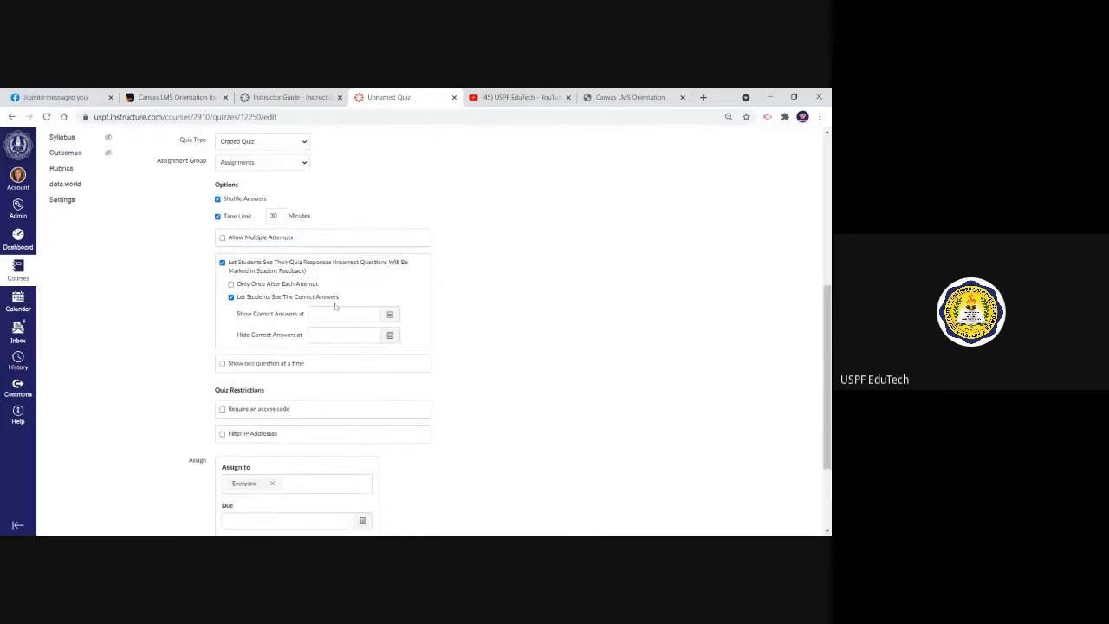
left_click(231, 298)
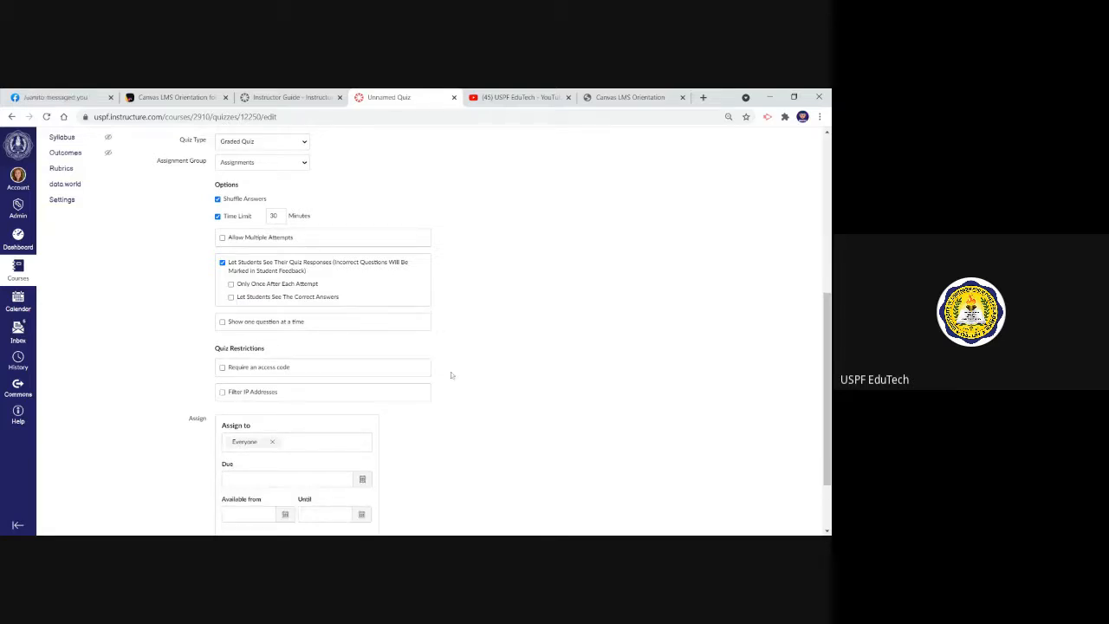
left_click(223, 322)
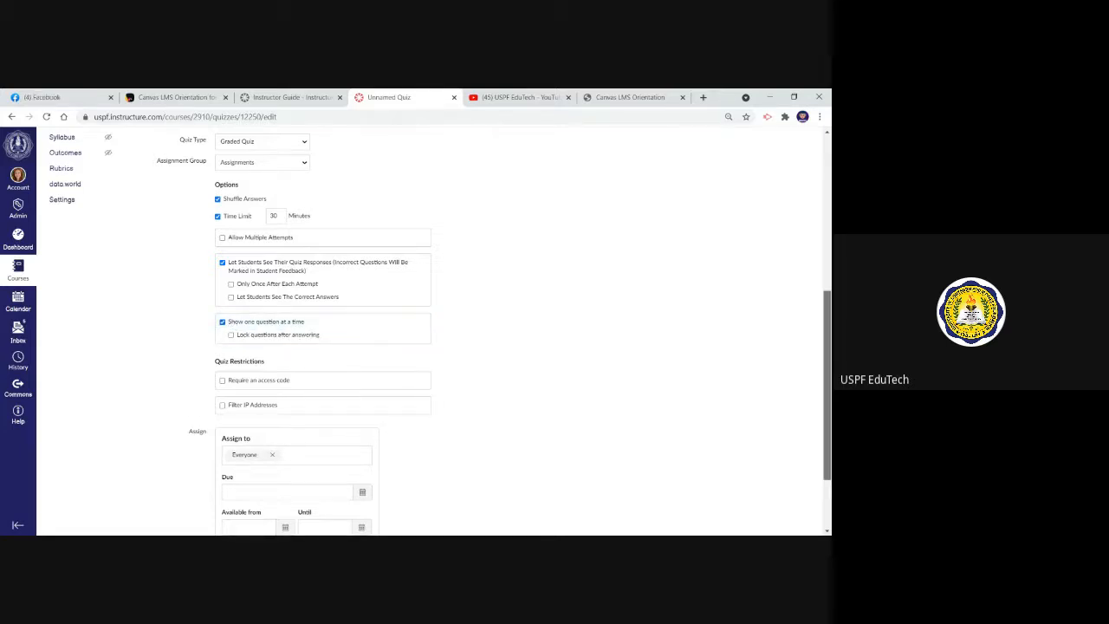
scroll(434, 330, "down", 1)
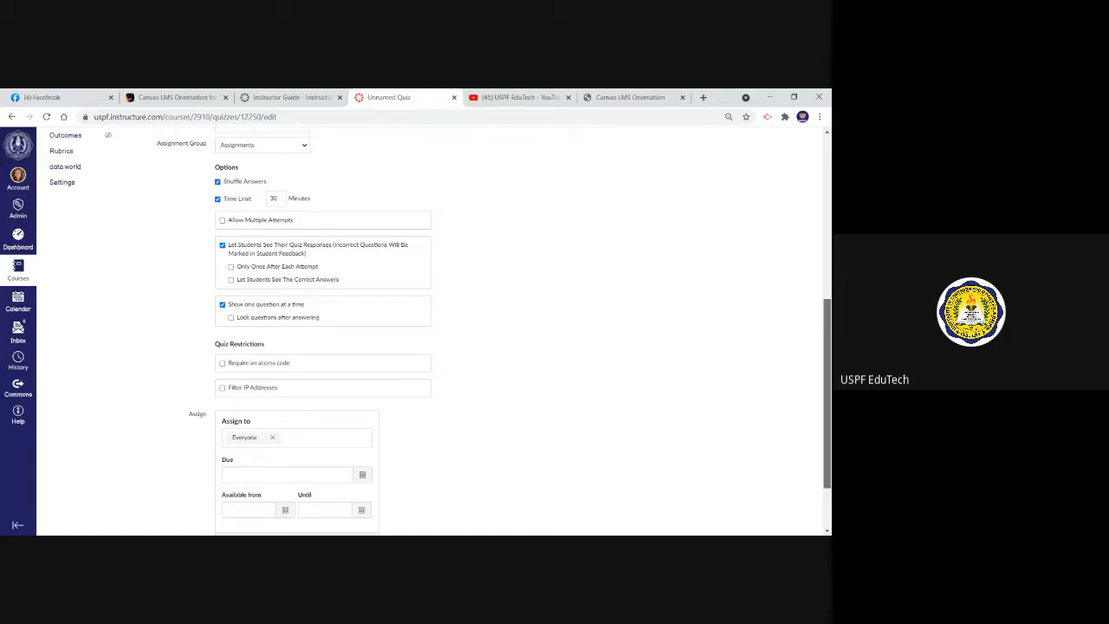
scroll(788, 351, "down", 1)
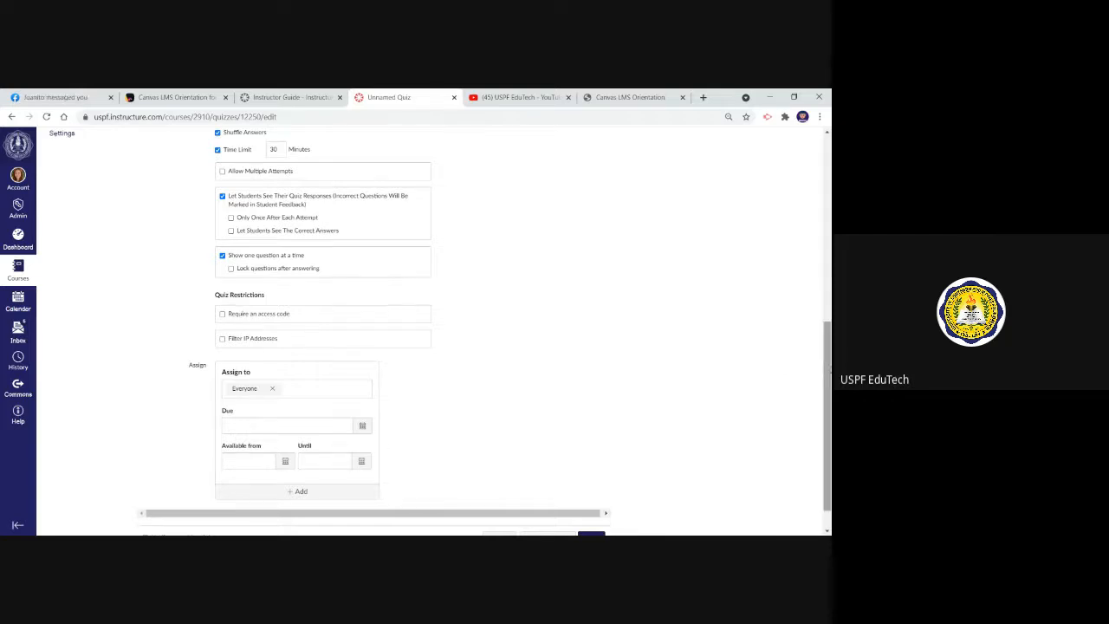
left_click_drag(829, 370, 809, 183)
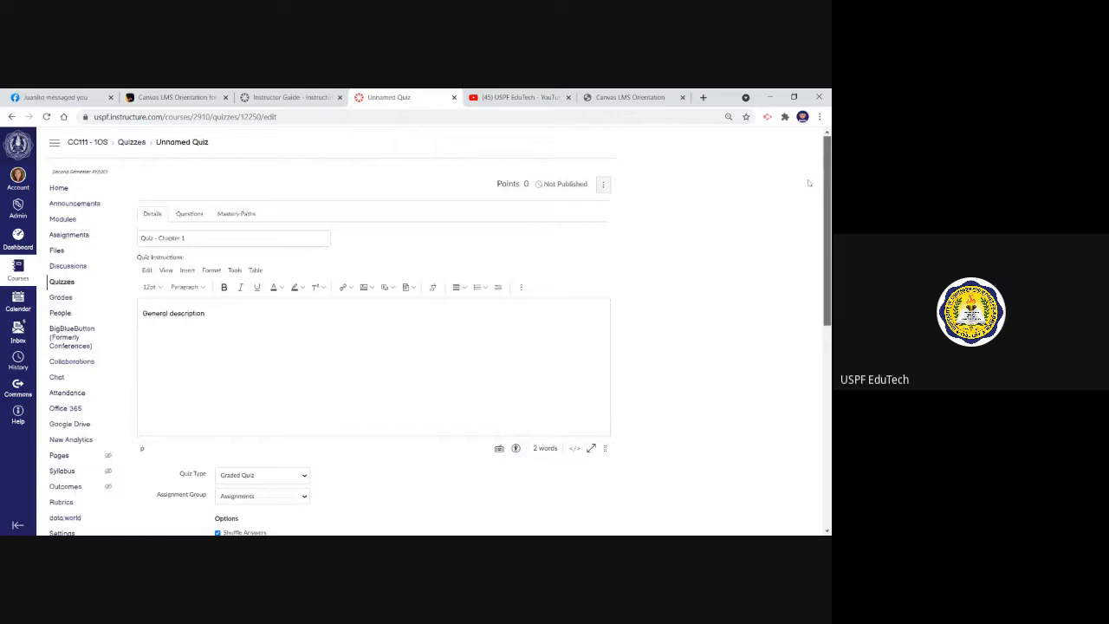
Add a new Multiple Choice question to the quiz
left_click(192, 215)
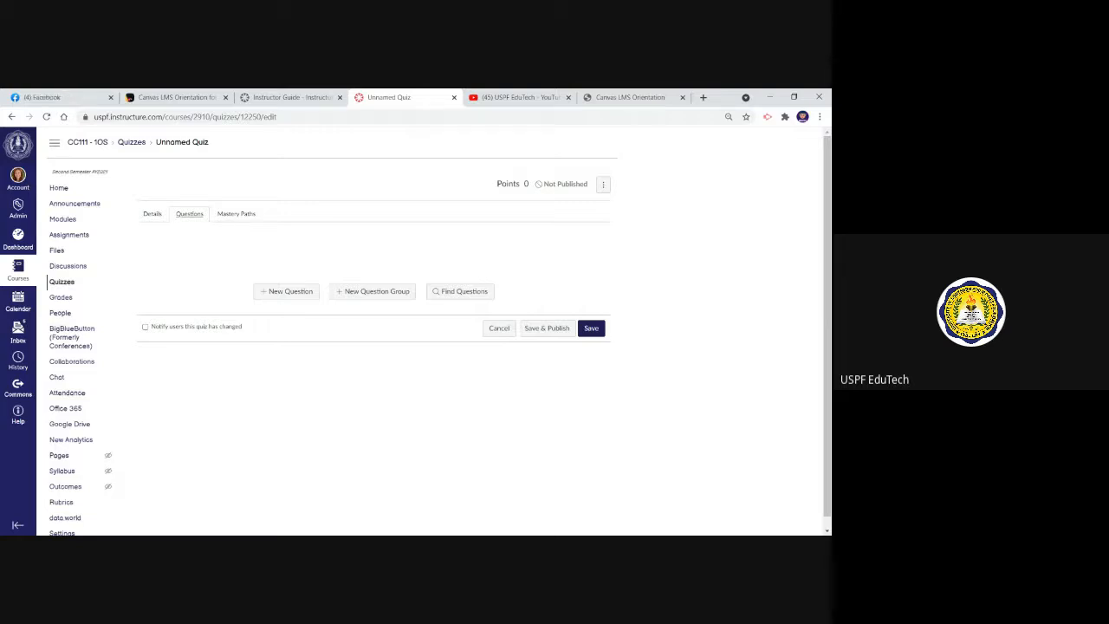
left_click(291, 292)
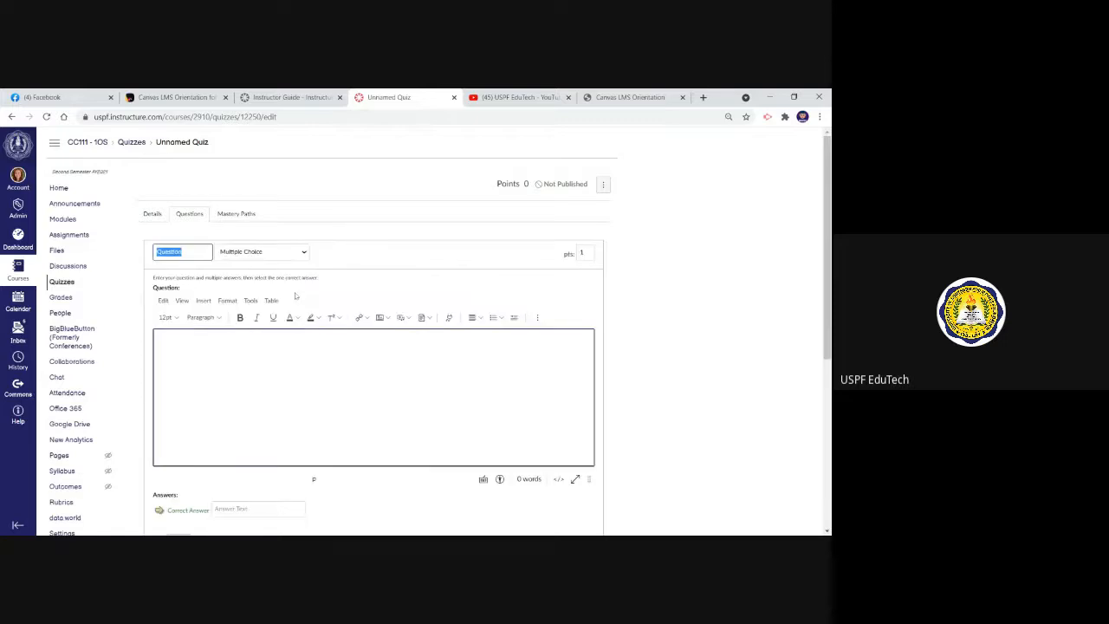
left_click(303, 253)
left_click(261, 252)
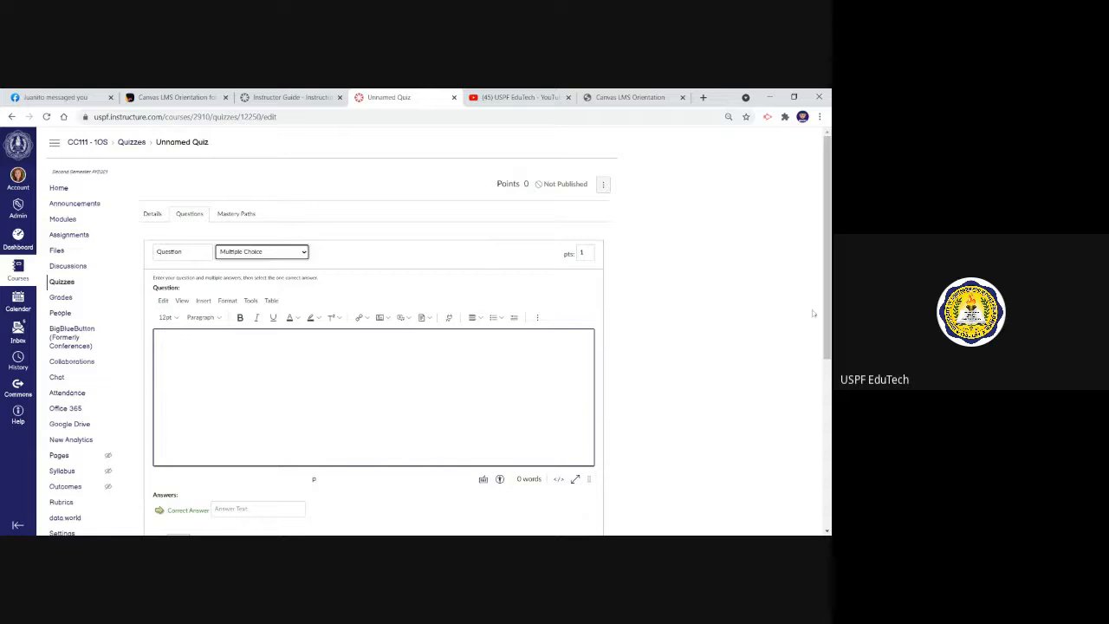
Enter "What is the primary LMS of USPF for tertiary level?" as the question text
left_click_drag(828, 277, 827, 308)
left_click(373, 327)
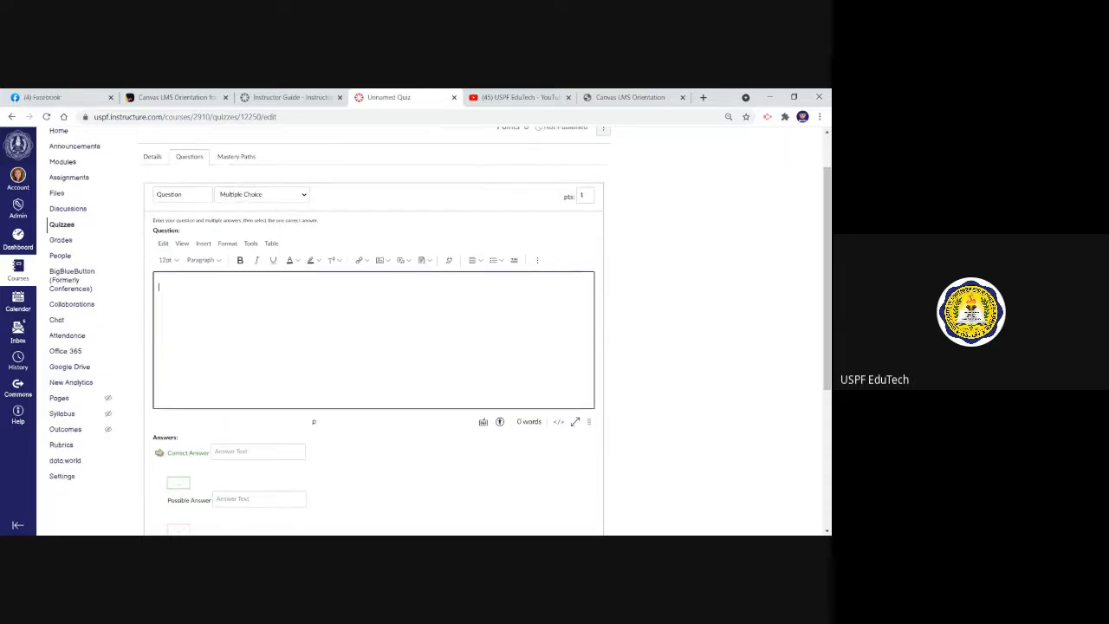
type("What is the primary LMS")
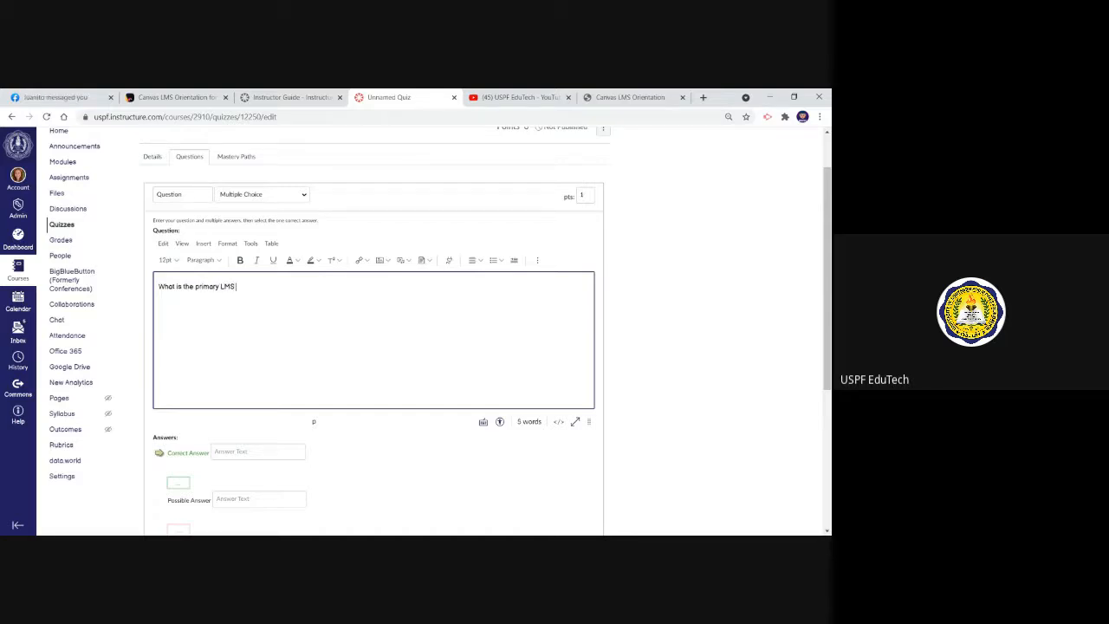
type(" of USPF for tertiary level?")
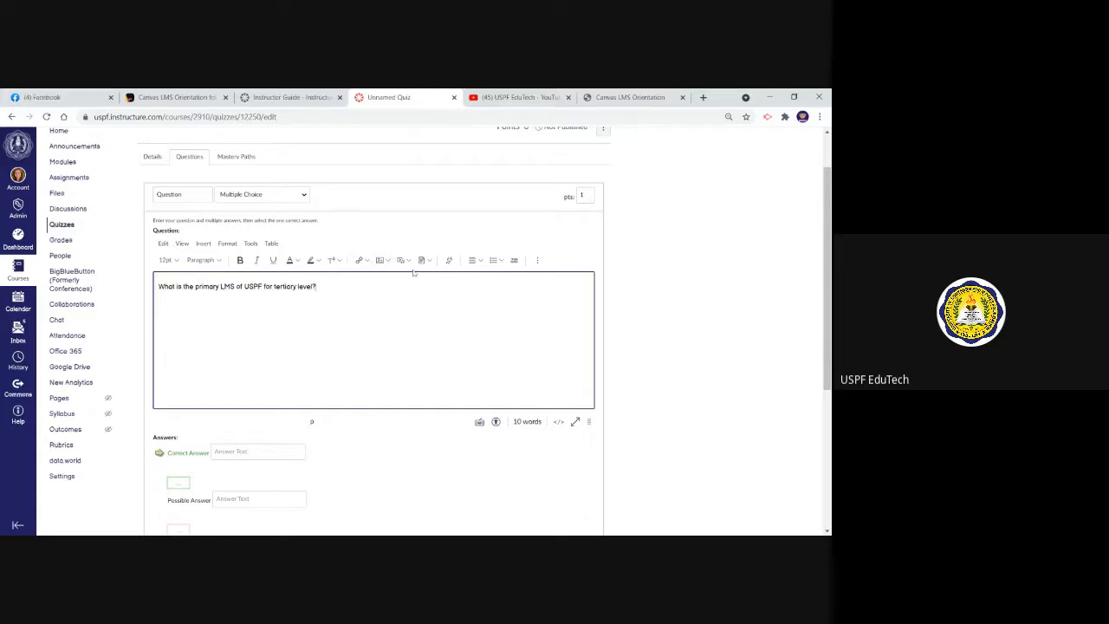
Fill the first three answer choices with "Google Classroom", "Canvas LMS" and "Edmodo"
scroll(747, 277, "down", 1)
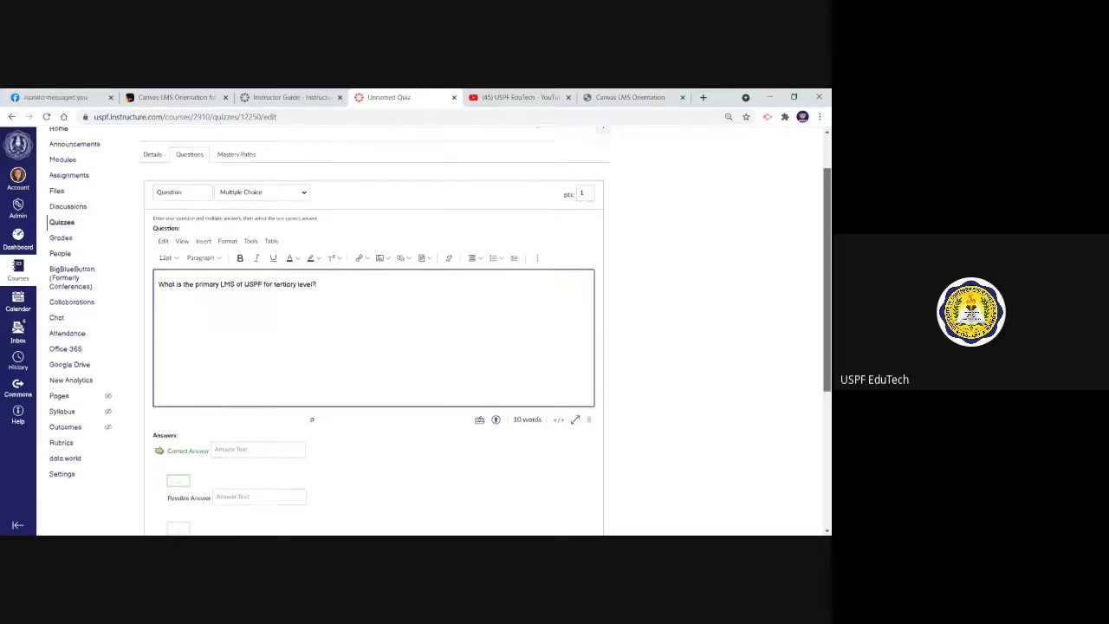
left_click(258, 362)
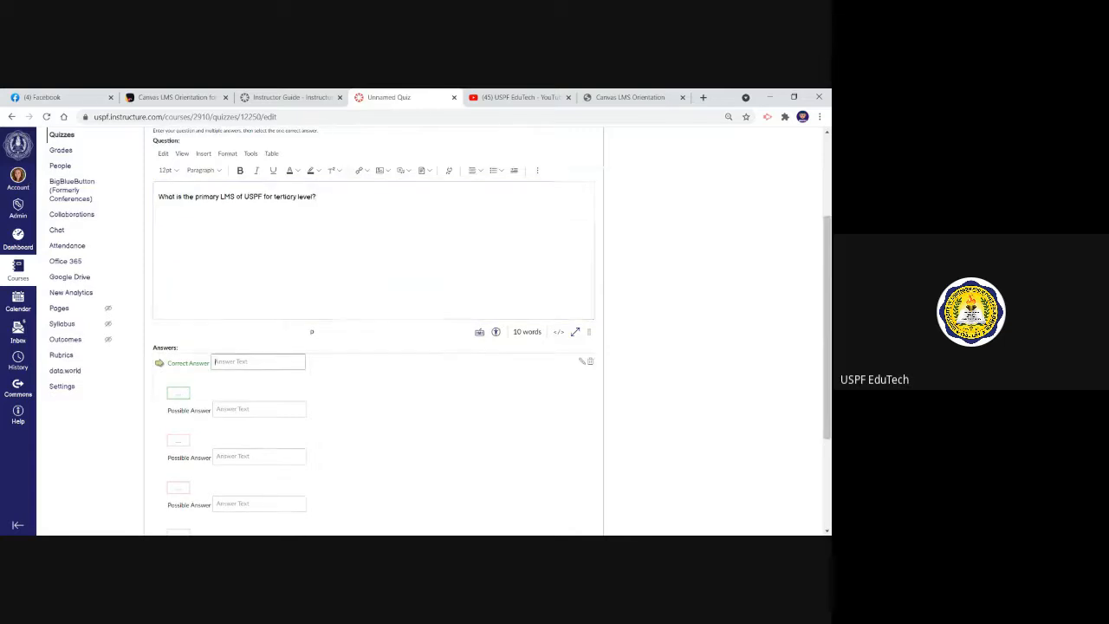
type("Google")
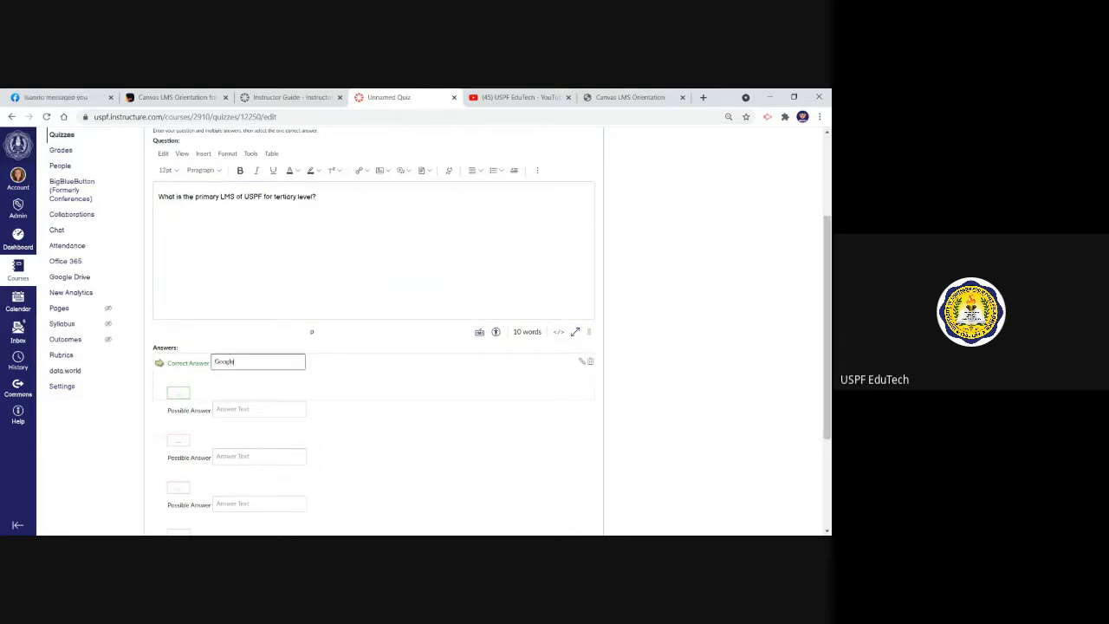
key("BackSpace")
type("e Classroom")
left_click(259, 409)
type("Canvas LMS")
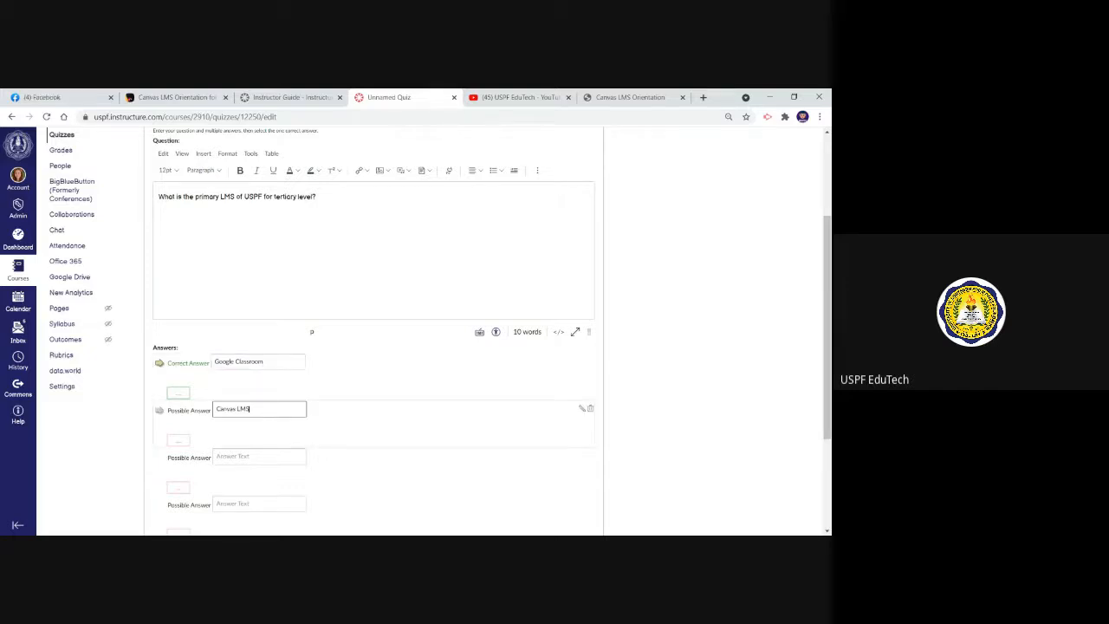
left_click(216, 455)
type("Edmodo")
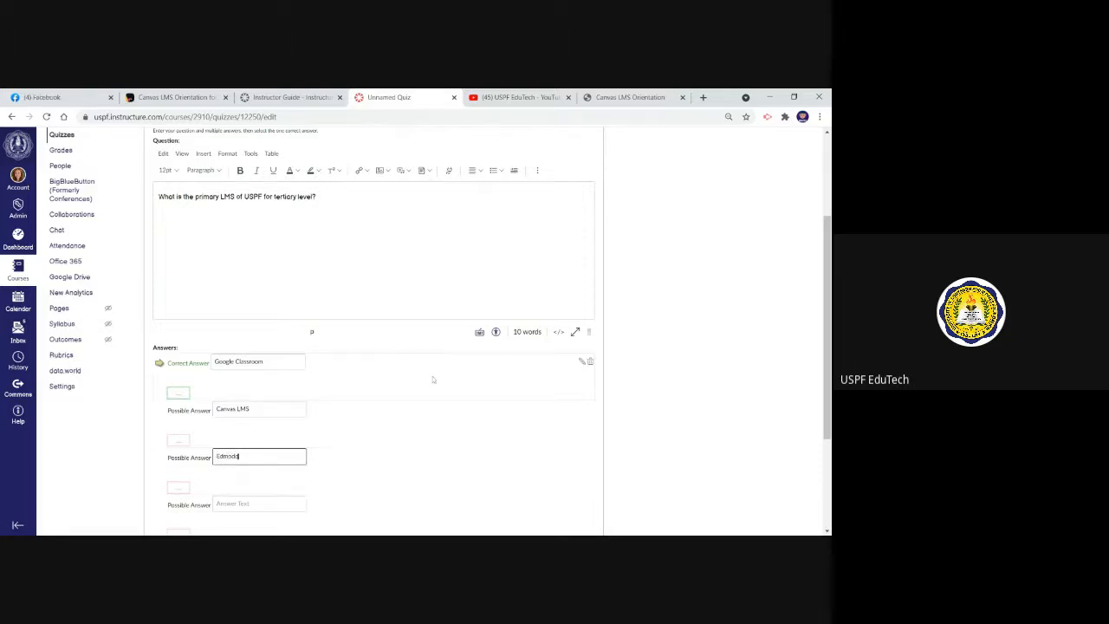
Mark Canvas LMS as the correct answer and set the question's worth to 2 points
left_click(159, 411)
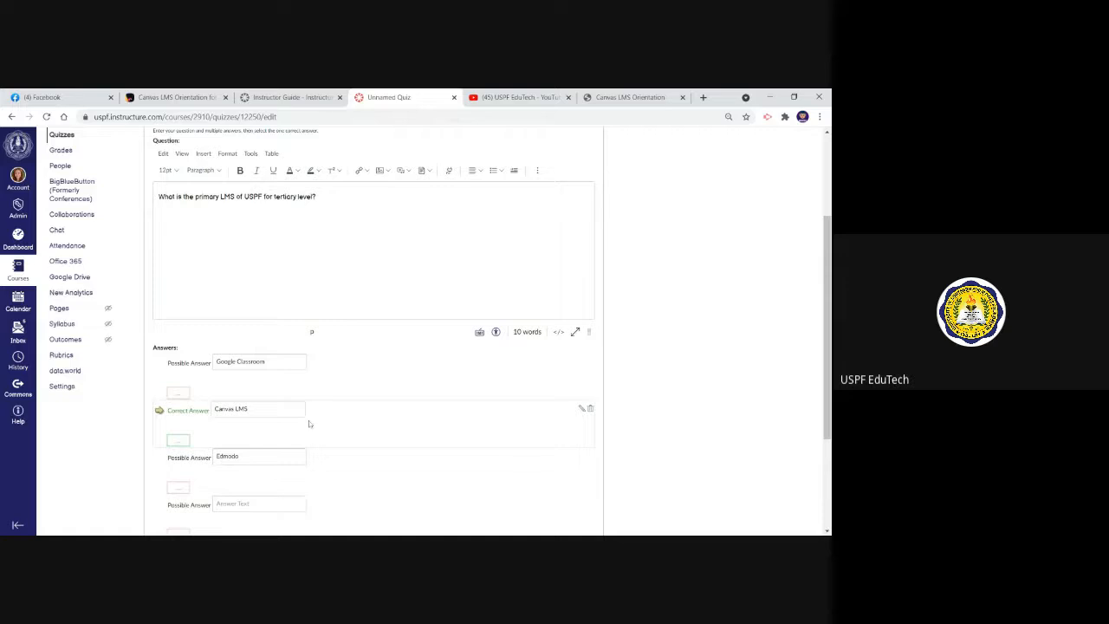
scroll(287, 328, "down", 1)
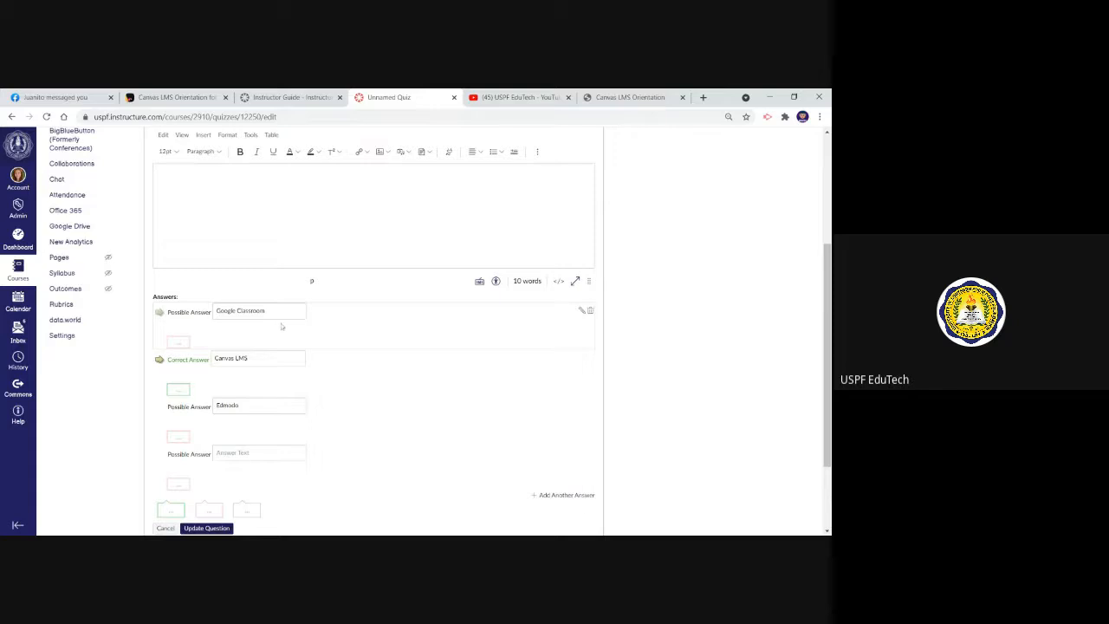
scroll(799, 202, "up", 2)
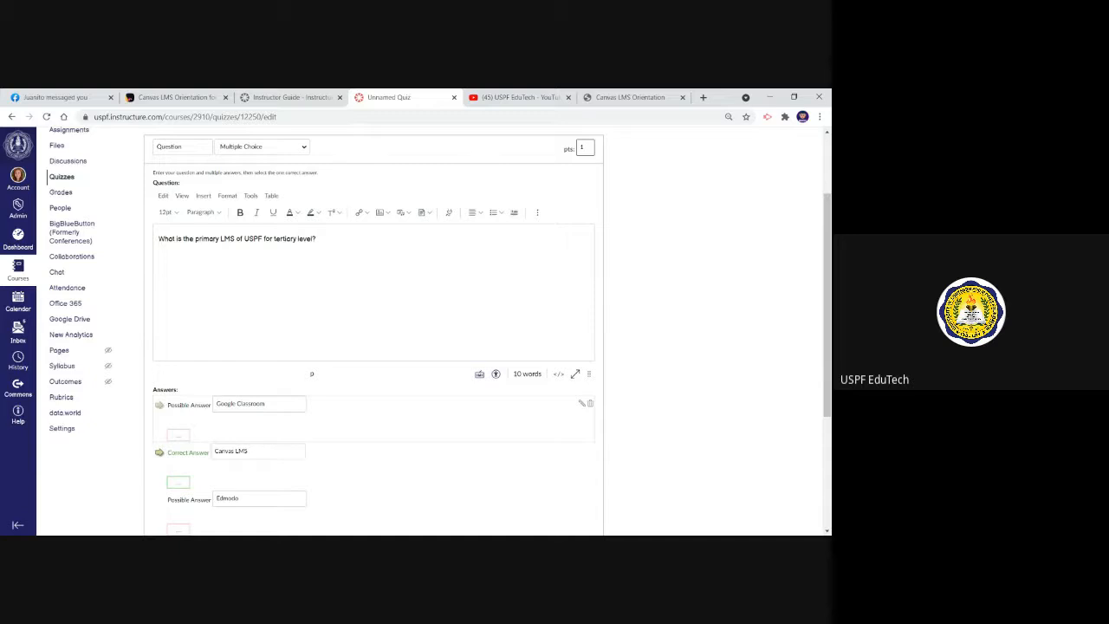
key("BackSpace")
type("2")
left_click(671, 150)
Remove the empty fourth answer choice and save the multiple-choice question
left_click_drag(830, 233, 797, 324)
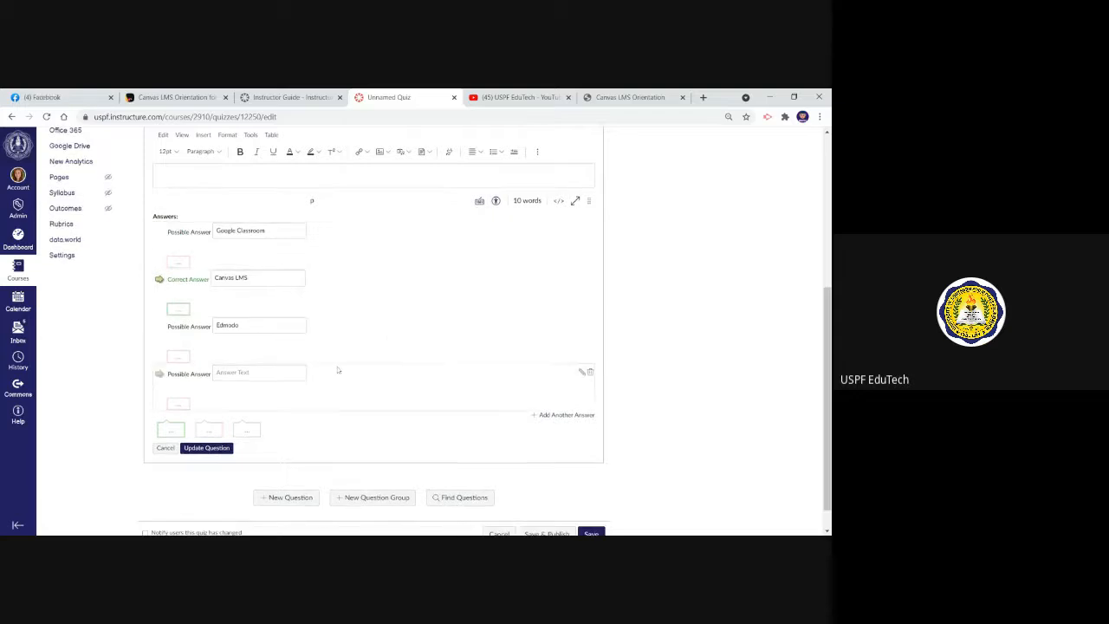
left_click(589, 374)
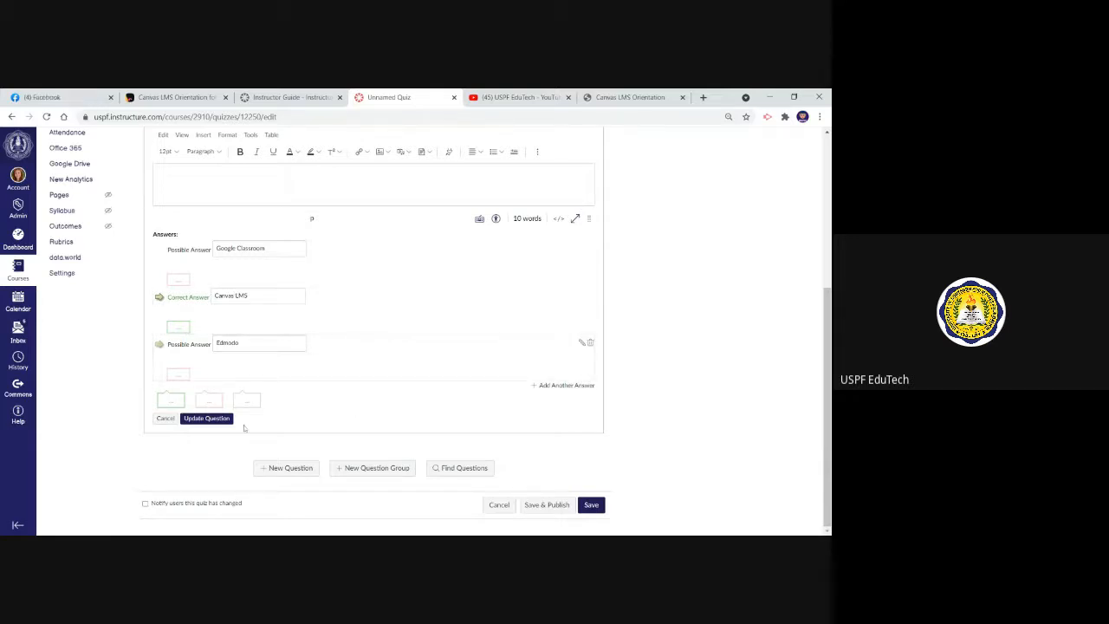
left_click(206, 417)
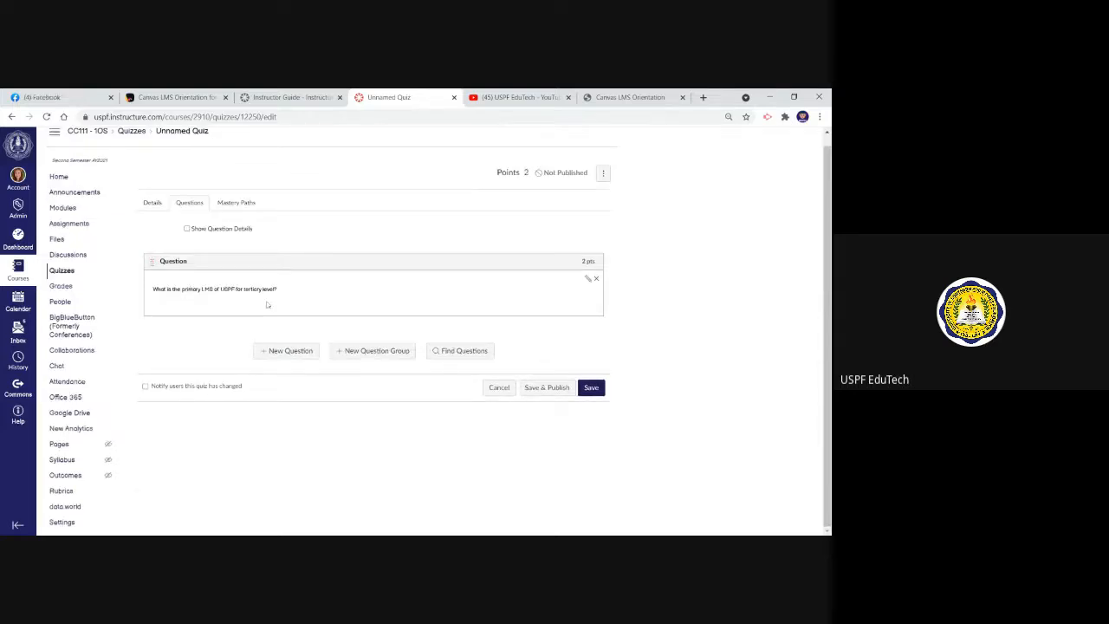
Add a second quiz question and set its type to True/False
left_click(303, 355)
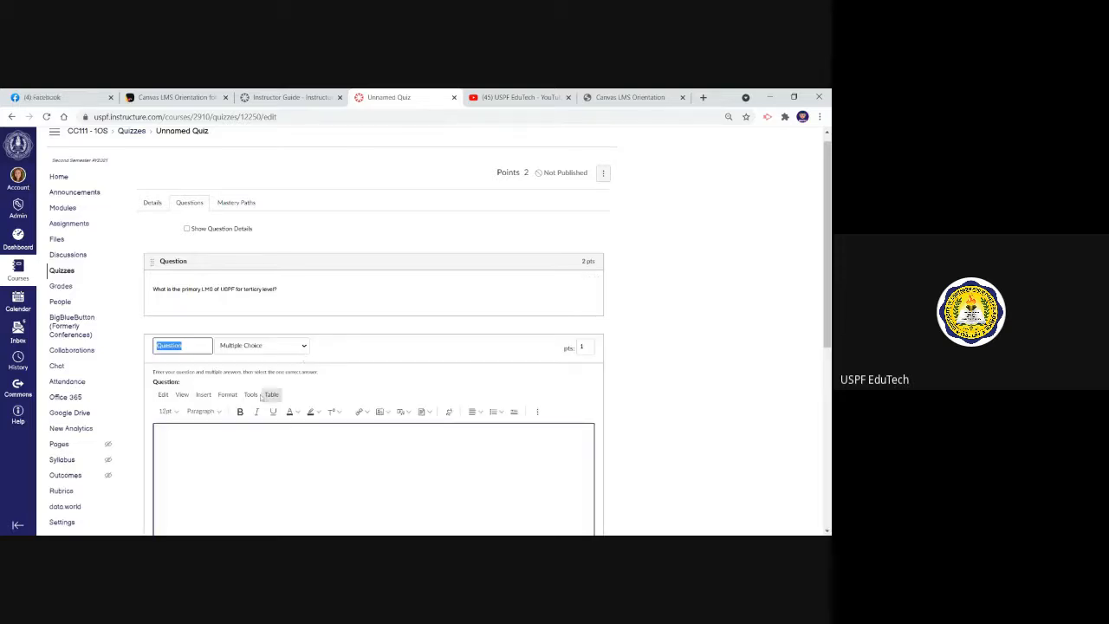
left_click(305, 347)
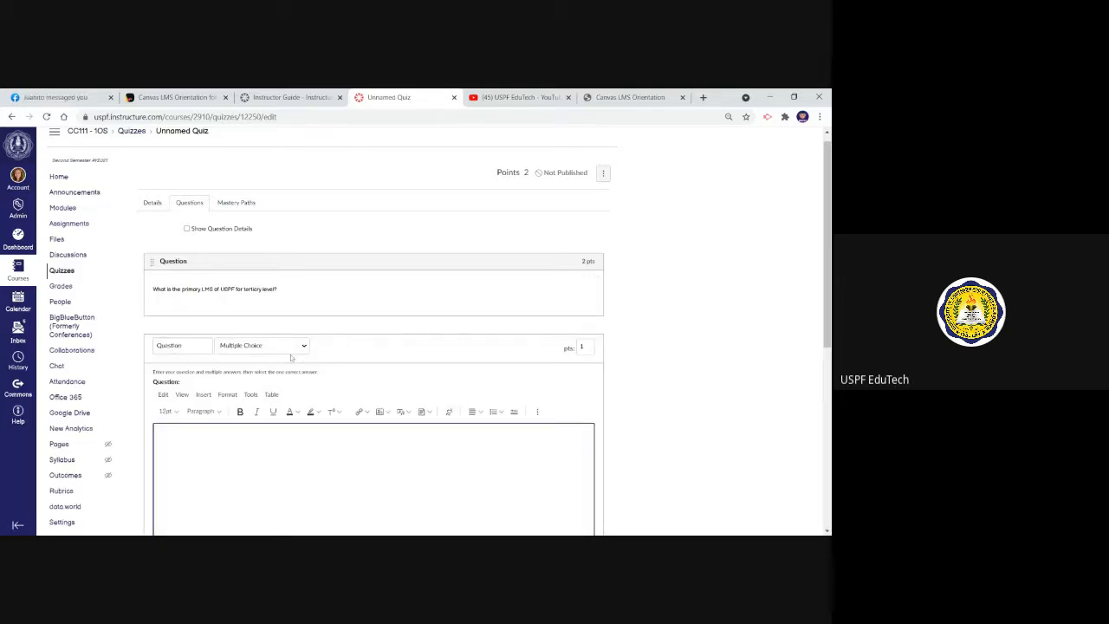
left_click(289, 366)
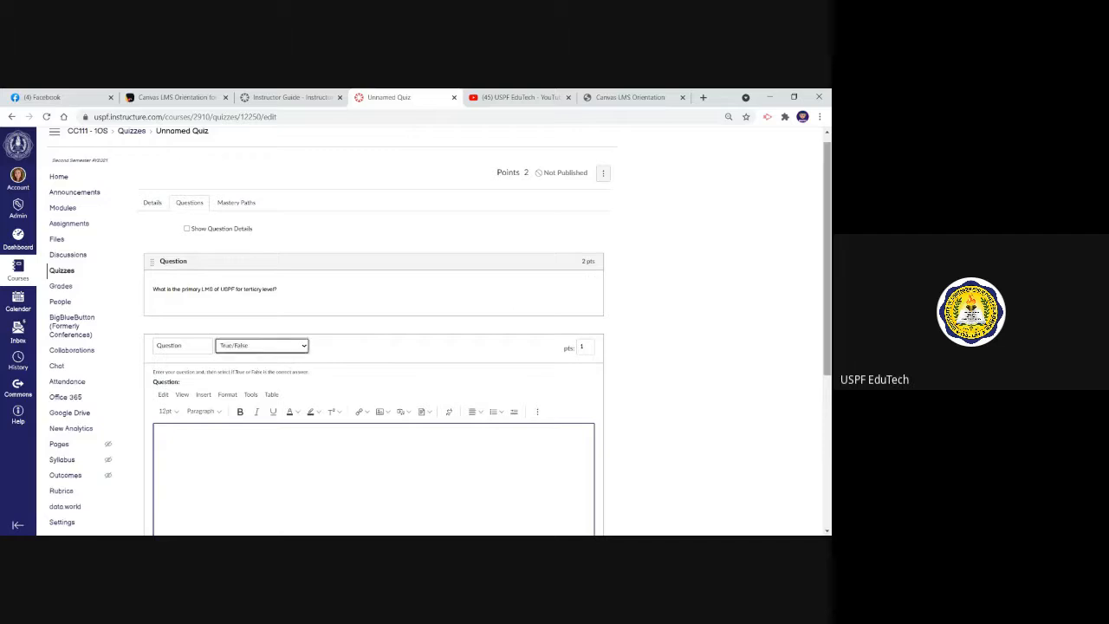
Enter a question statement saying that the named attorney is the University President
left_click_drag(827, 237, 826, 300)
left_click(159, 323)
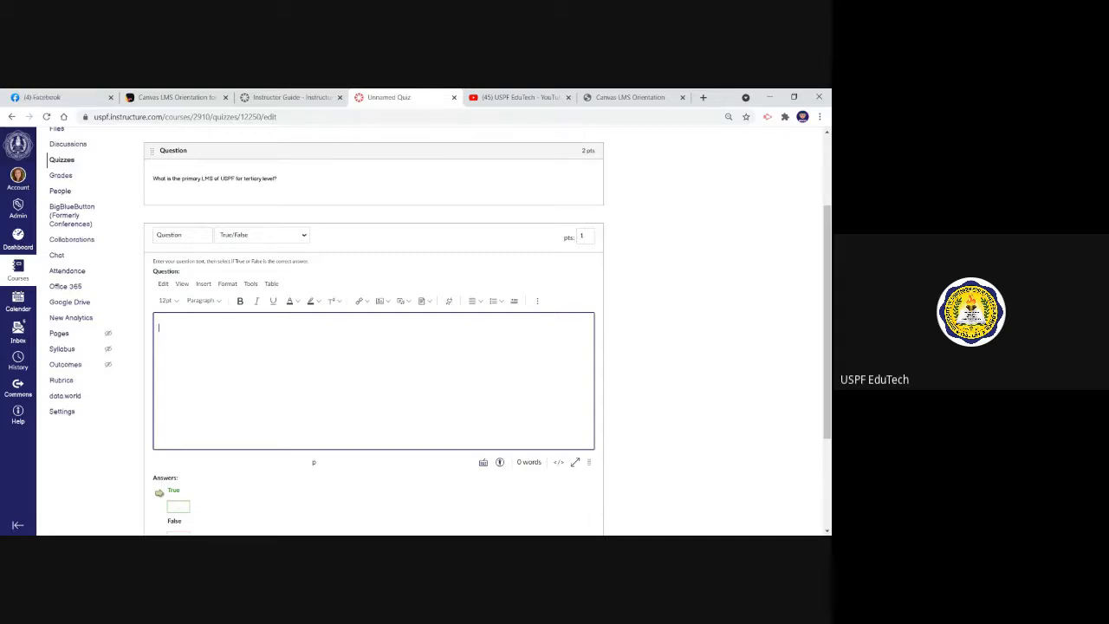
type("Atty. ")
type("Yabao is the")
type(" Presiden")
key("BackSpace")
key("BackSpace")
key("BackSpace")
key("BackSpace")
key("BackSpace")
key("BackSpace")
key("BackSpace")
key("BackSpace")
type("University Preside")
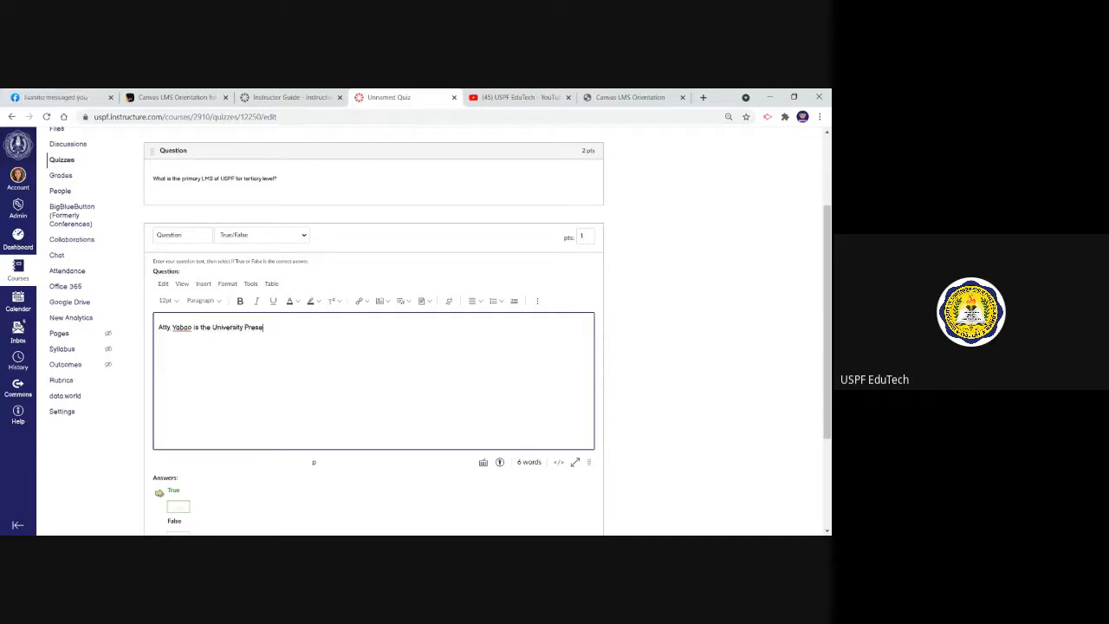
type("nt.")
Set True as the correct answer and save the true/false question
scroll(824, 390, "down", 2)
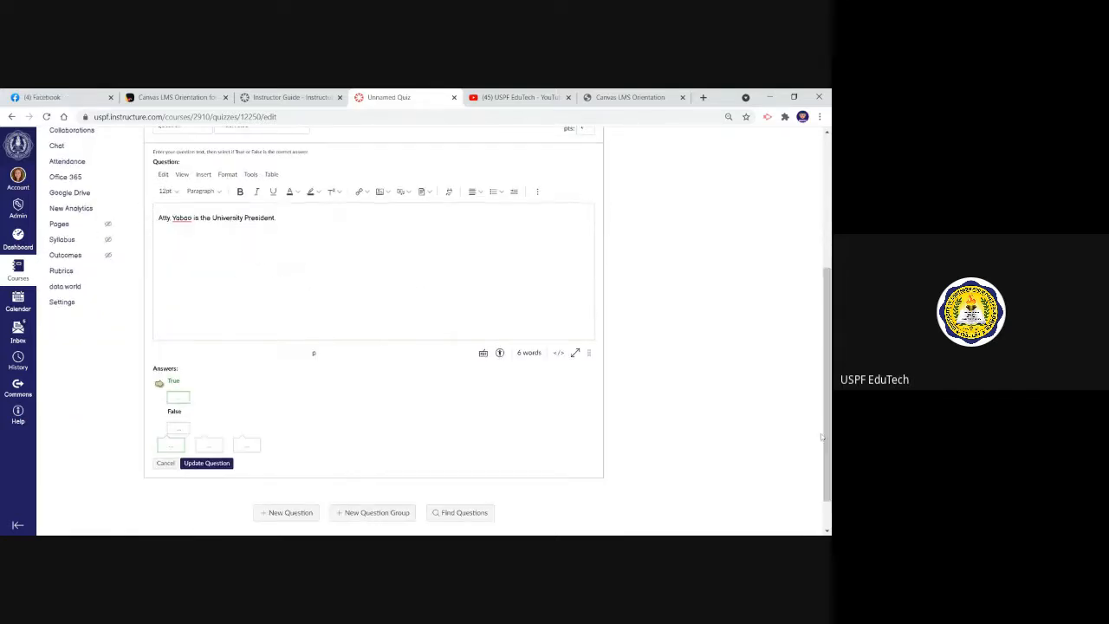
left_click(160, 416)
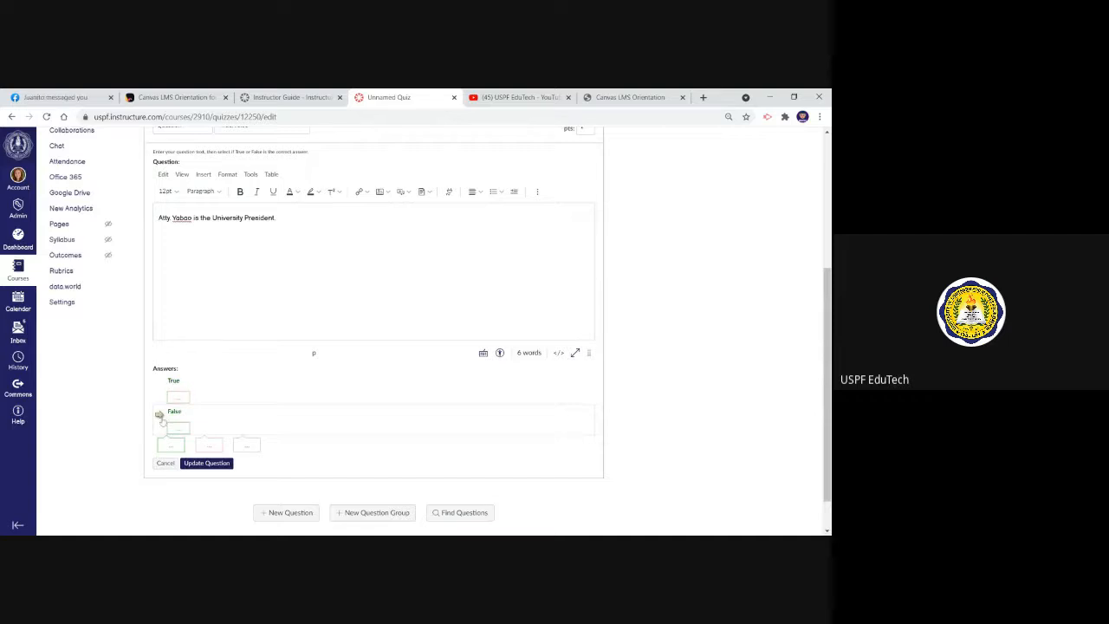
left_click(160, 385)
left_click(206, 462)
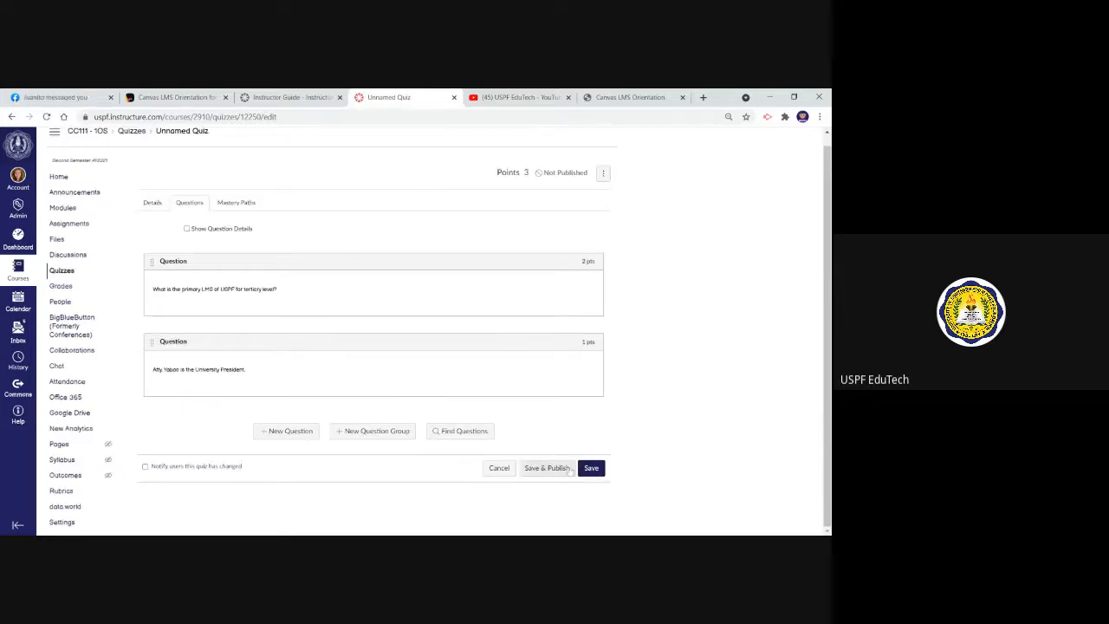
Save the quiz without publishing it and start a preview of it
left_click(591, 468)
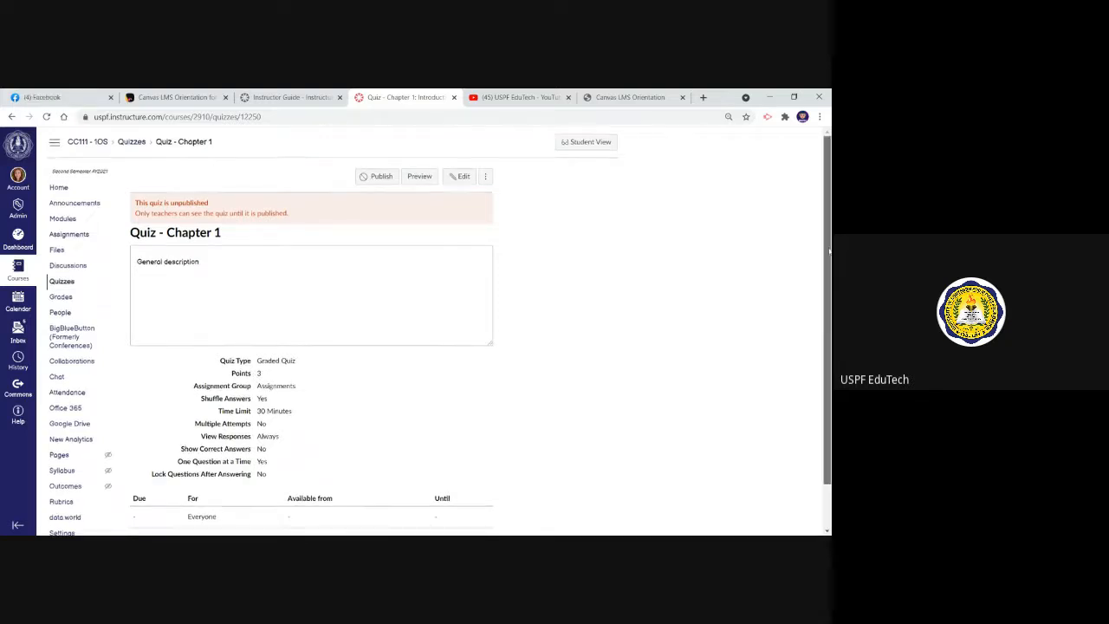
scroll(828, 251, "down", 2)
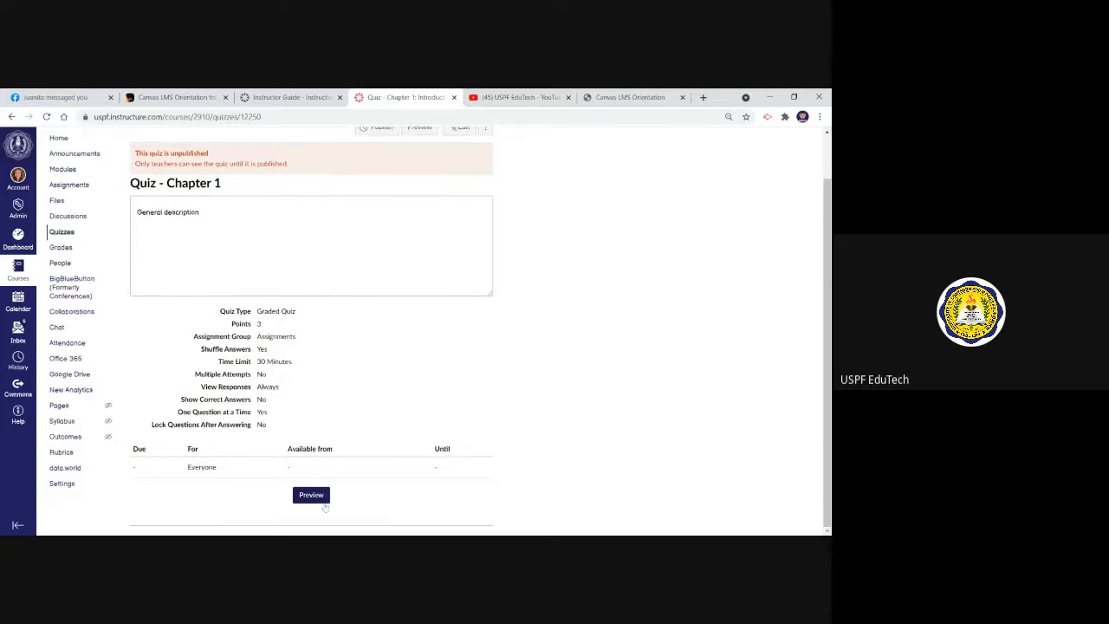
left_click(311, 495)
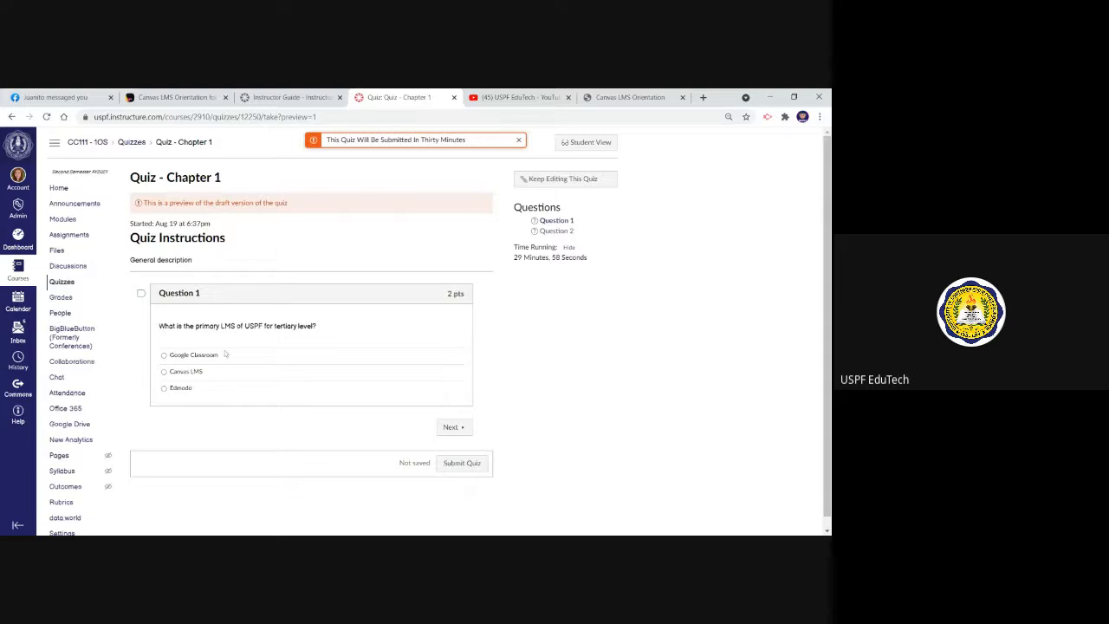
Answer Question 1 with Canvas LMS and Question 2 with False, and submit the preview attempt
left_click(164, 372)
left_click(450, 427)
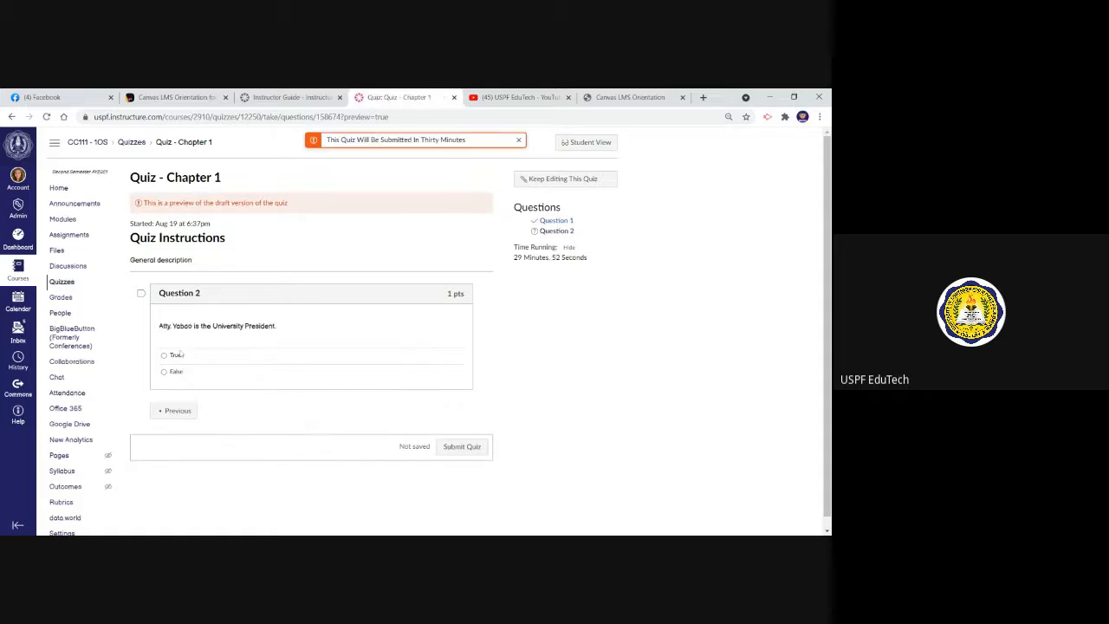
left_click(164, 372)
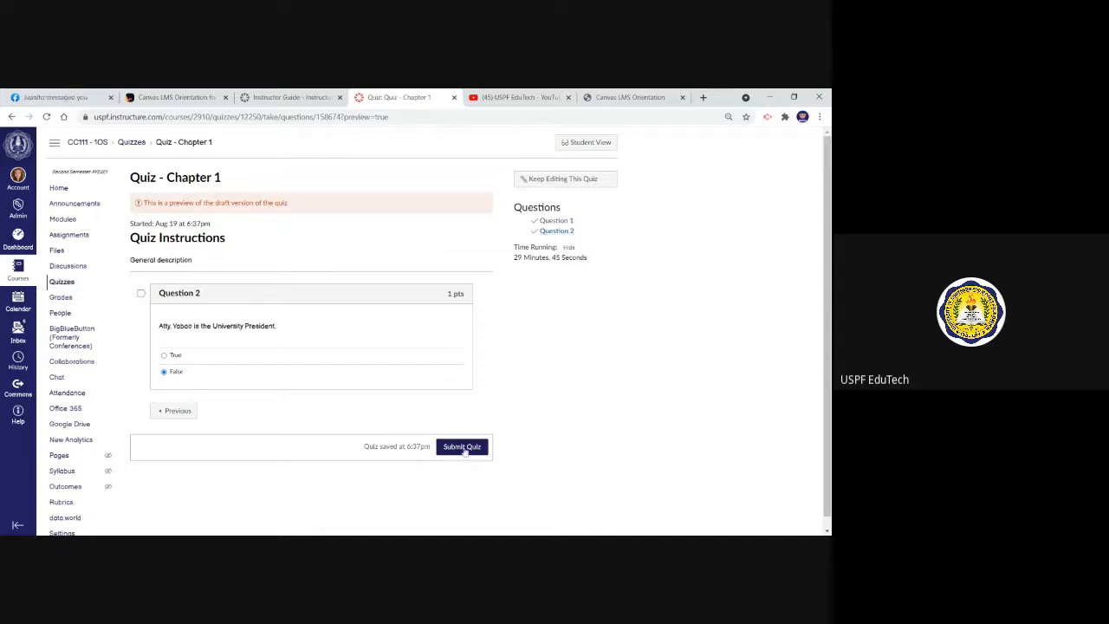
left_click(463, 448)
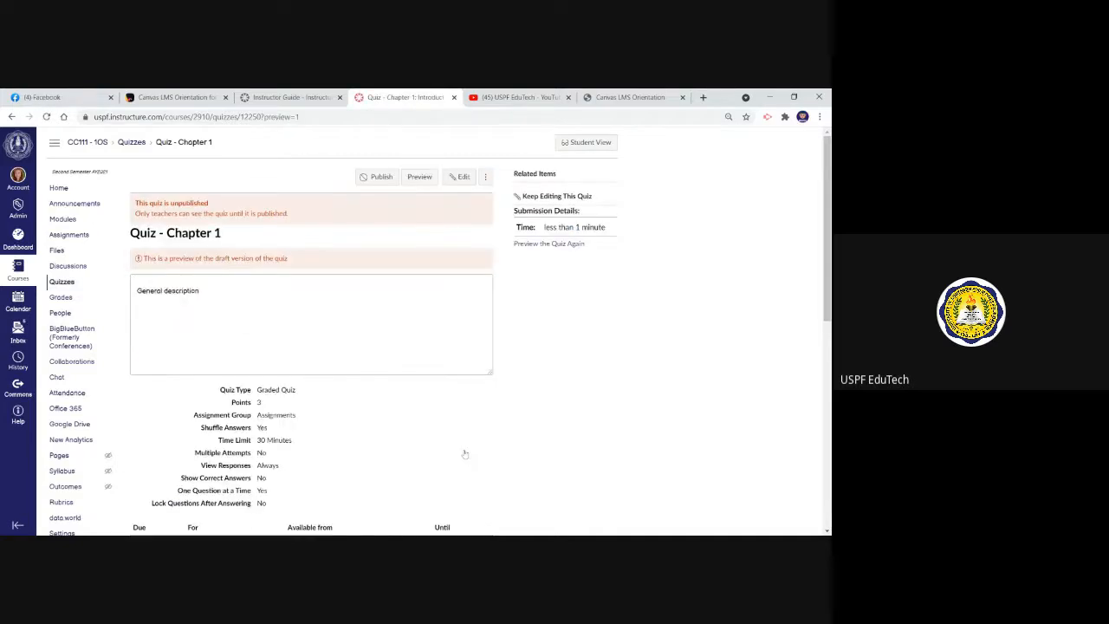
Review the submitted preview's score, the results for each question and the quiz's settings summary
left_click_drag(829, 217, 829, 411)
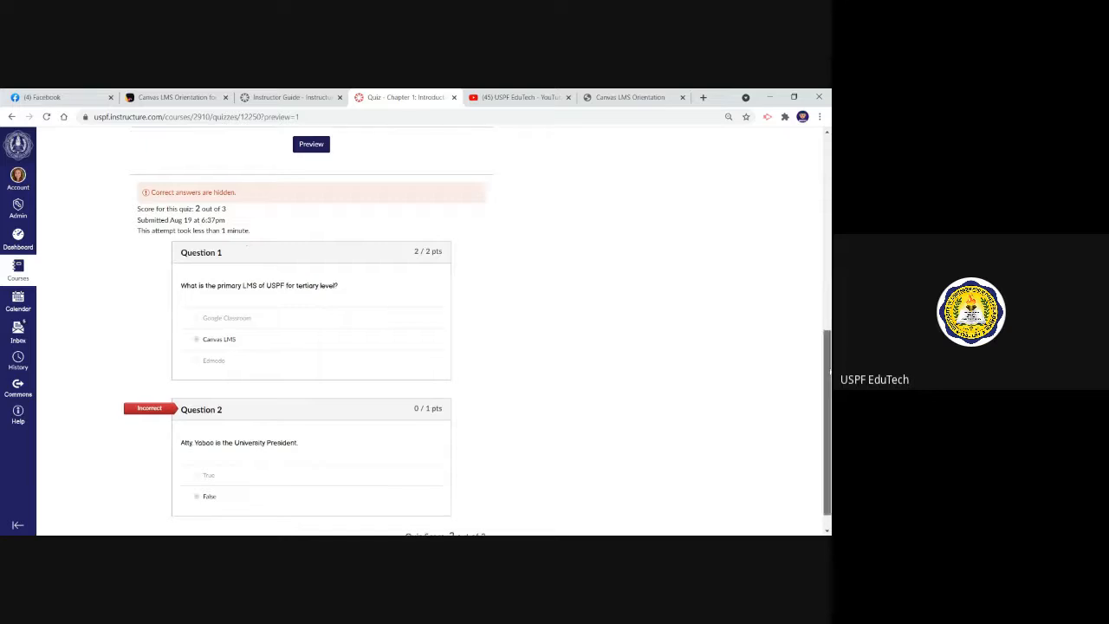
scroll(247, 252, "down", 1)
scroll(821, 275, "up", 5)
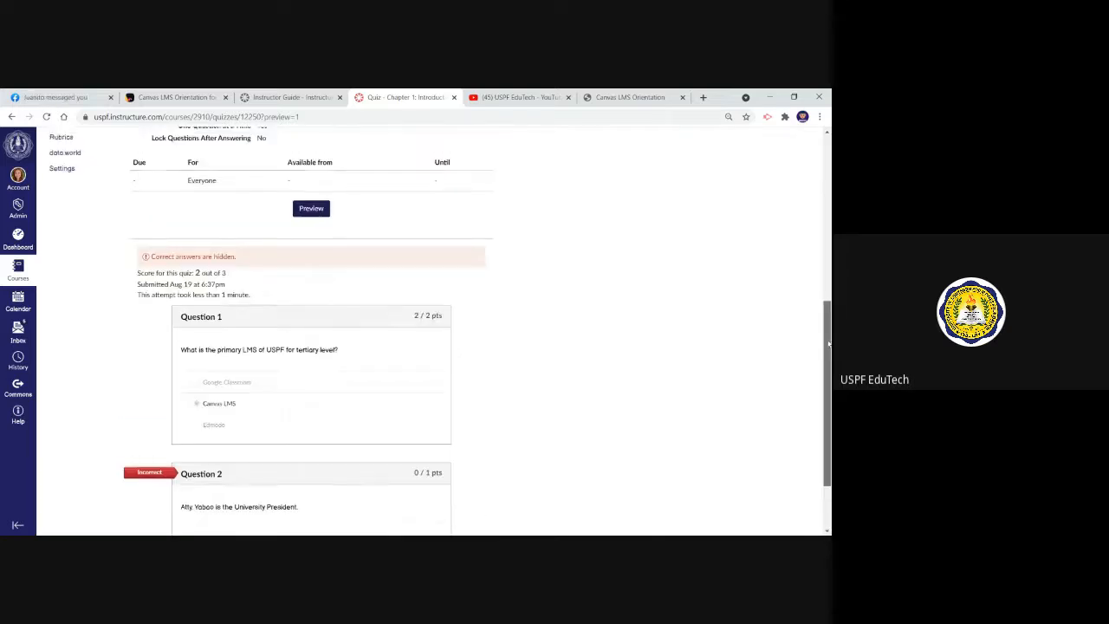
left_click_drag(822, 276, 826, 174)
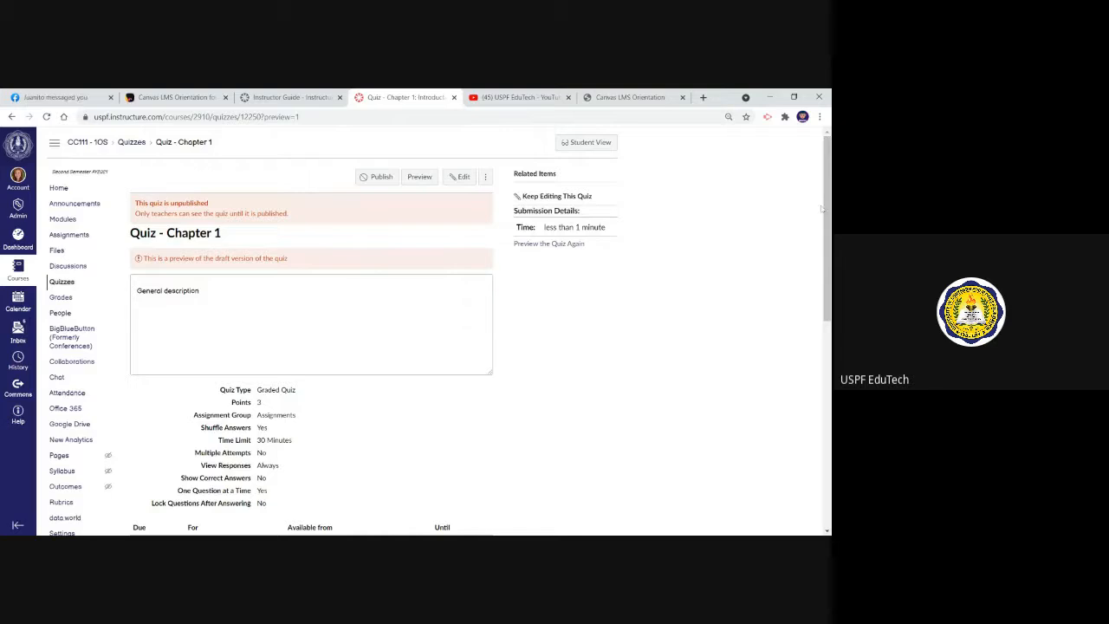
left_click_drag(827, 212, 830, 230)
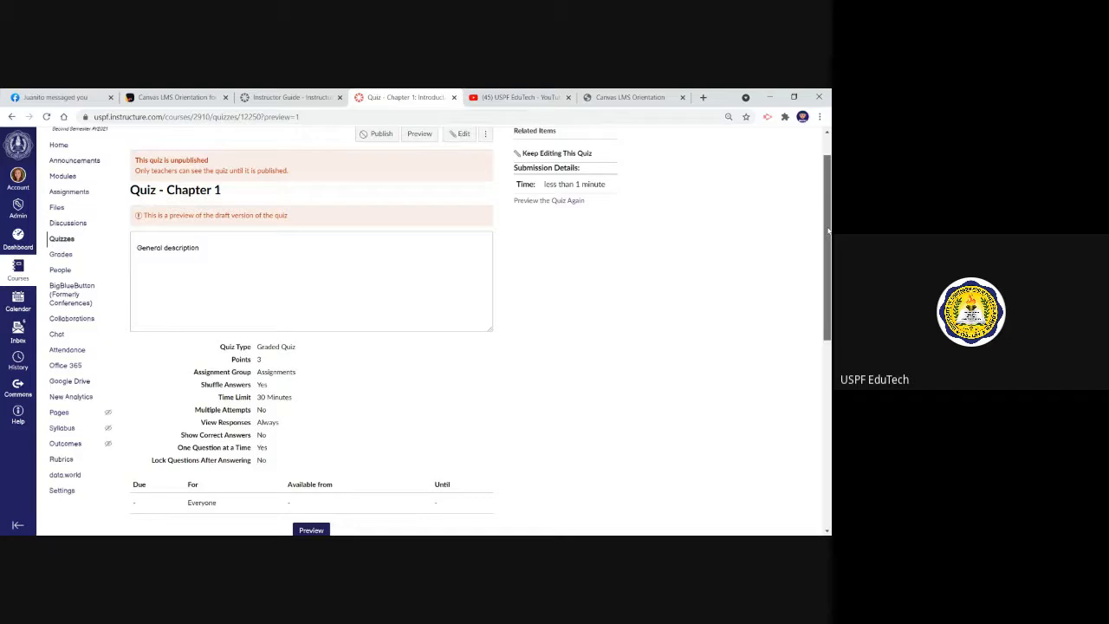
left_click_drag(829, 230, 829, 216)
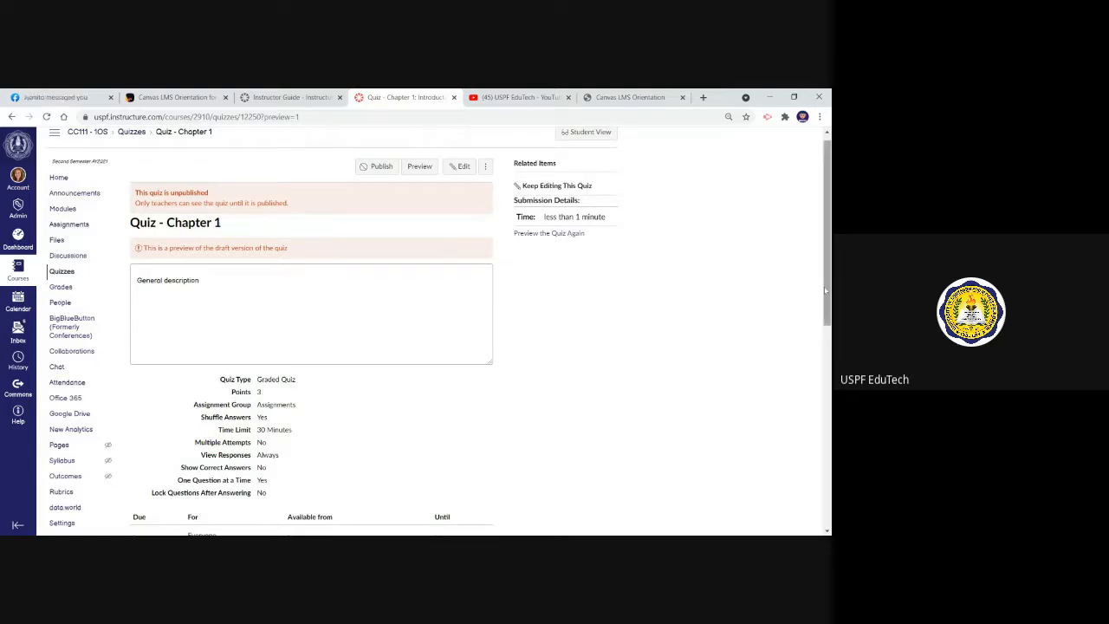
mouse_move(829, 295)
left_mouse_down()
mouse_move(829, 317)
mouse_move(829, 289)
left_mouse_up()
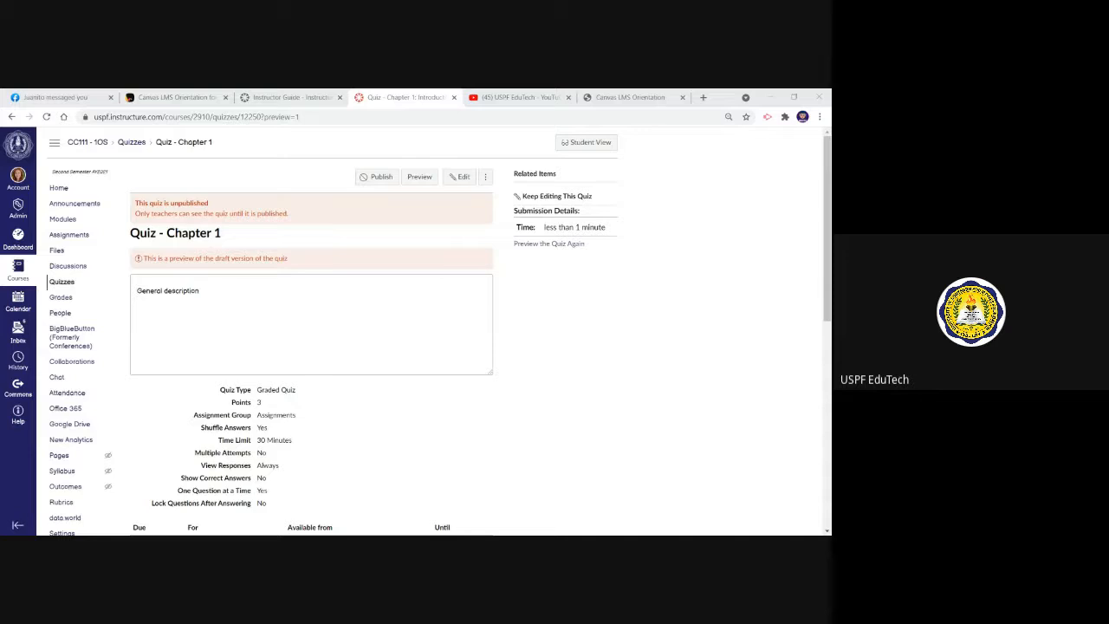
key("alt+Tab")
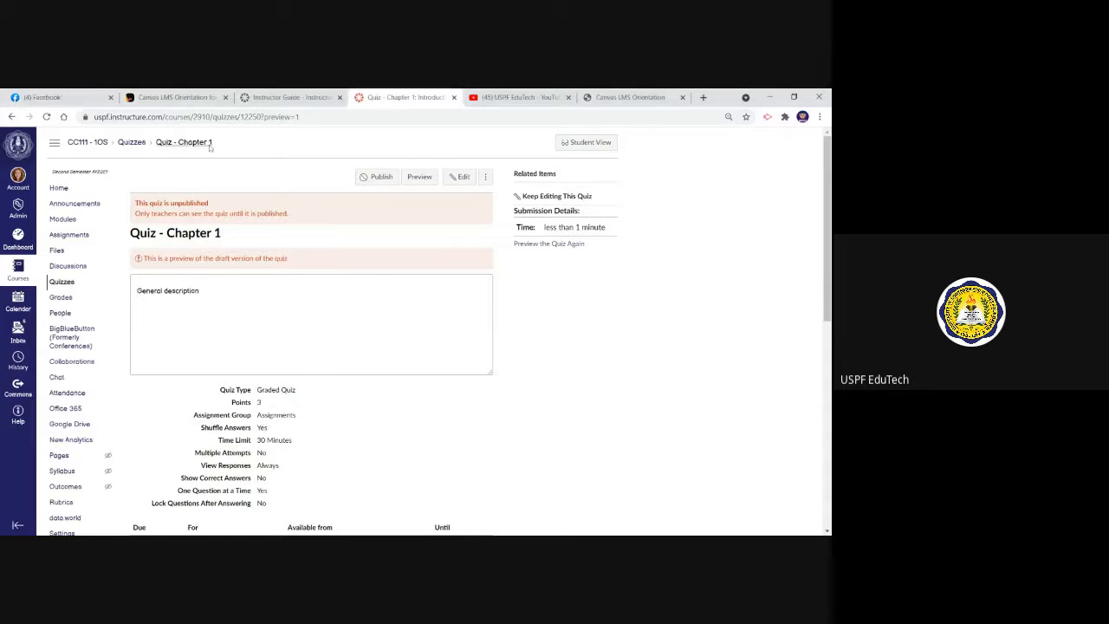
Return to the dashboard, look through the published and unpublished courses, and open the master course
left_click(25, 243)
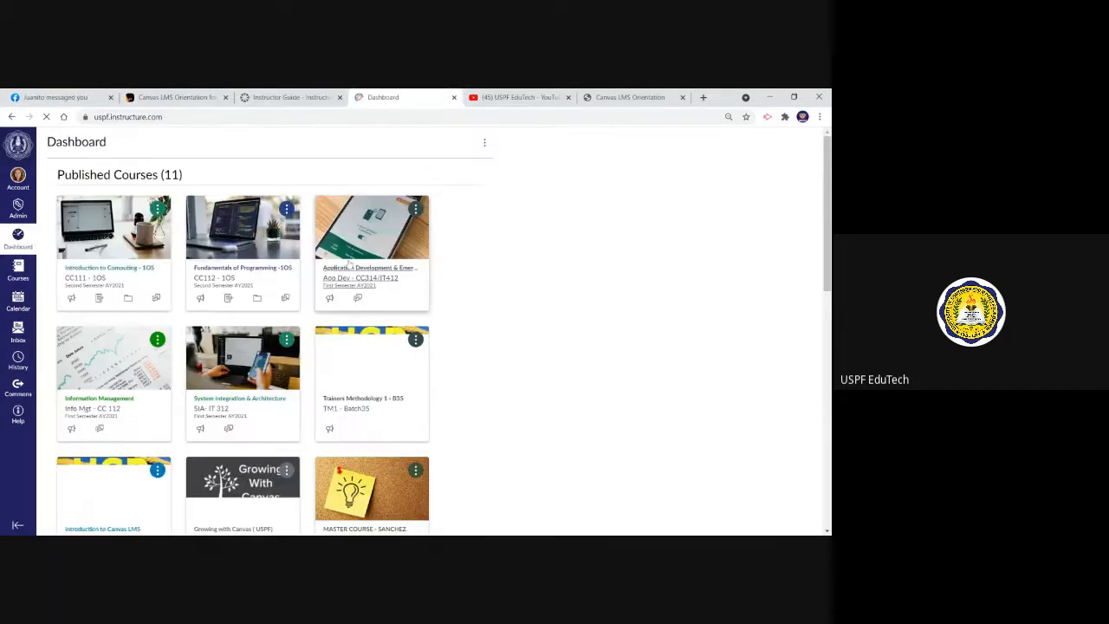
scroll(260, 347, "down", 1)
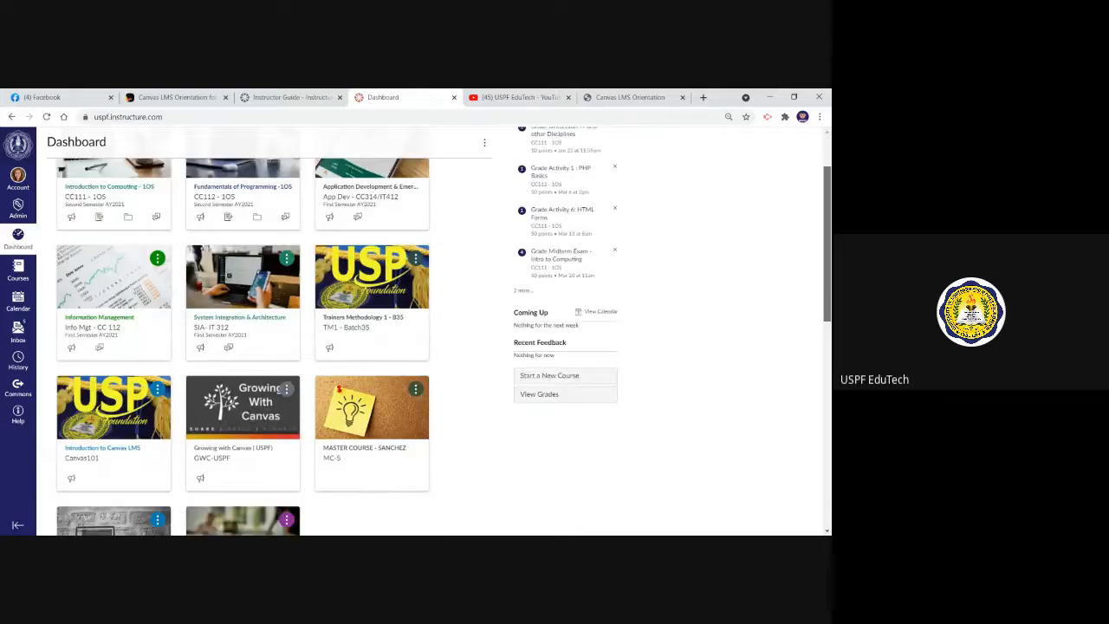
scroll(260, 347, "down", 3)
scroll(260, 347, "up", 1)
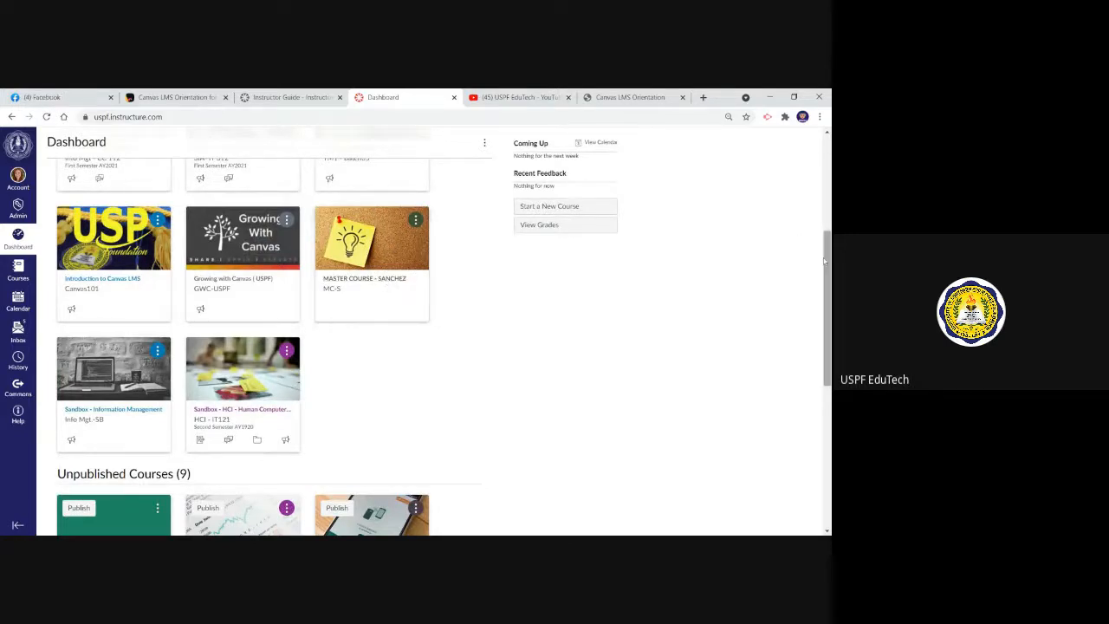
scroll(825, 260, "up", 1)
left_click(391, 343)
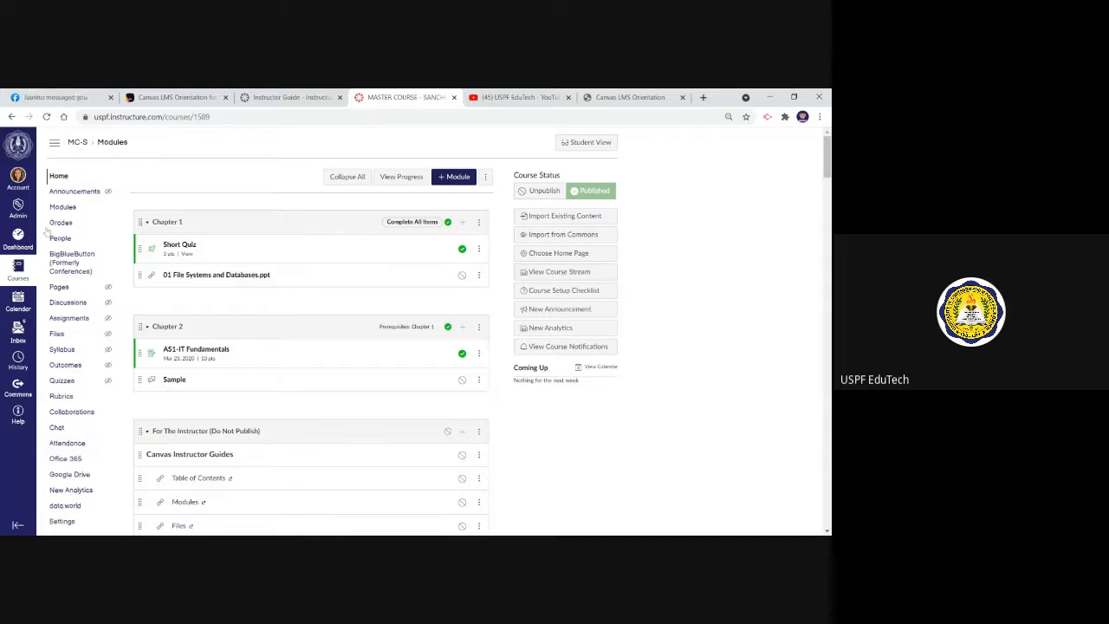
Switch to the Introduction to Computing - 1OS course and show its BigBlueButton conferences
left_click(17, 235)
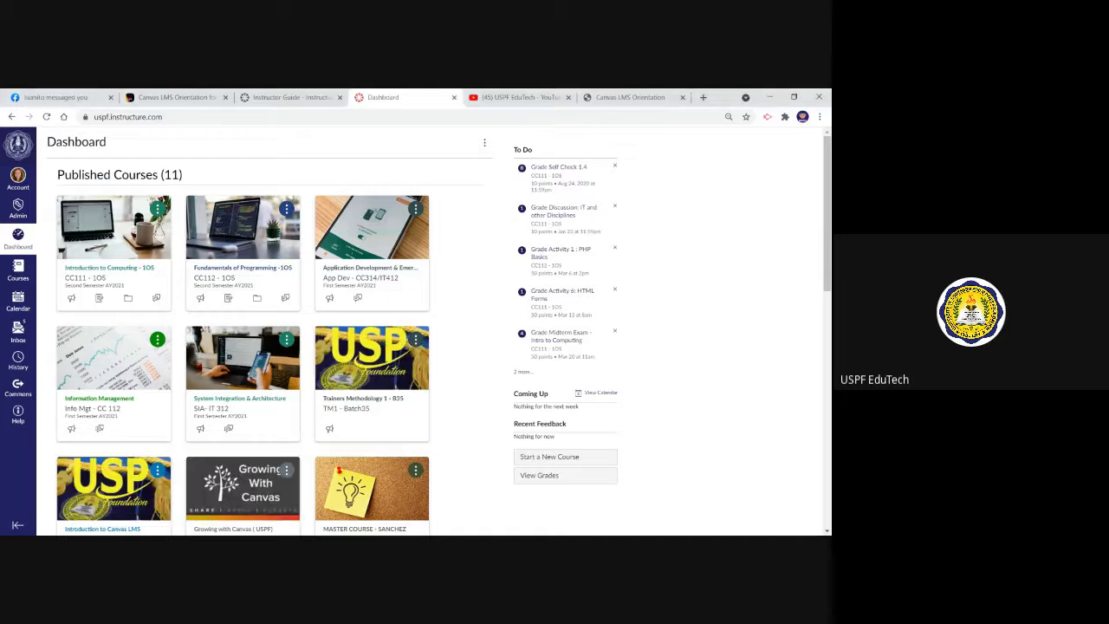
left_click(113, 267)
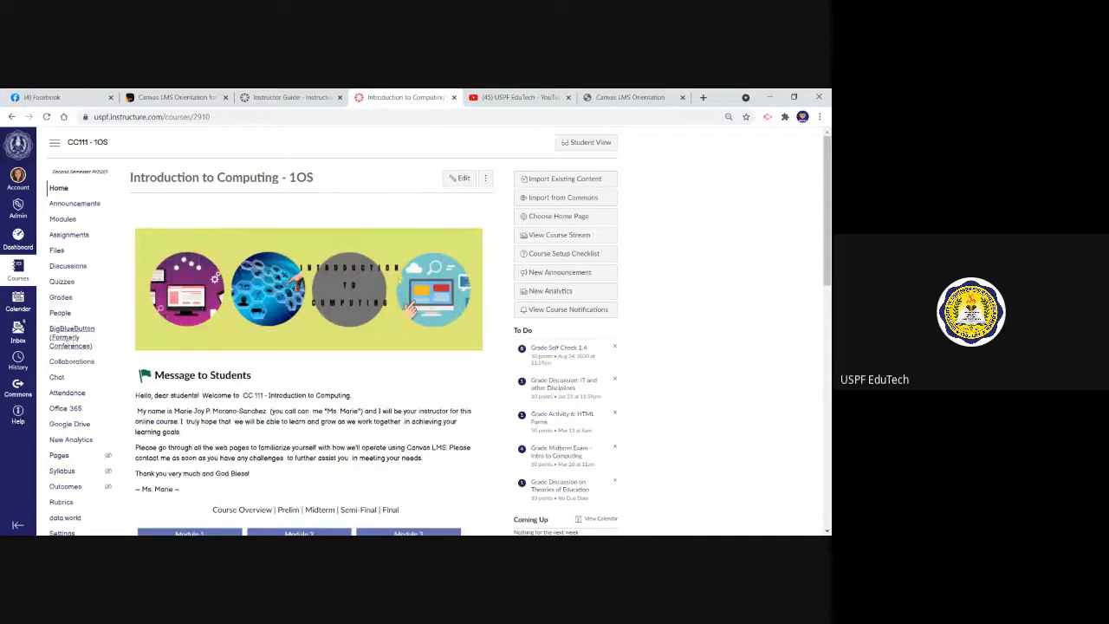
left_click(66, 337)
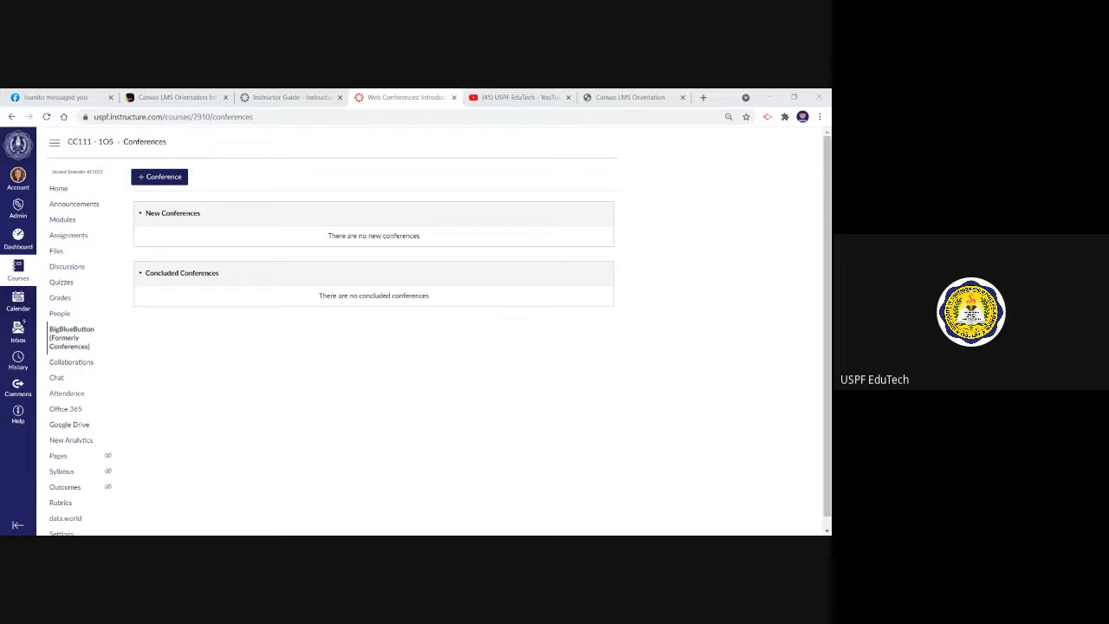
Create a 60-minute BigBlueButton conference named Introduction to Computing - 1OS Conference, inviting all course members
key("alt+Tab")
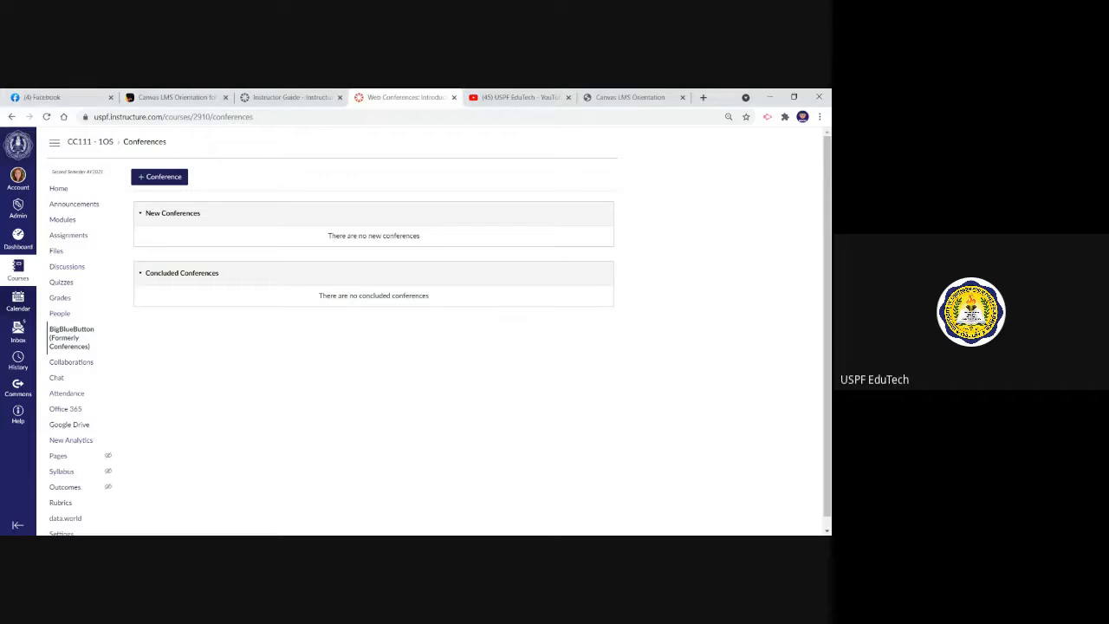
left_click(166, 178)
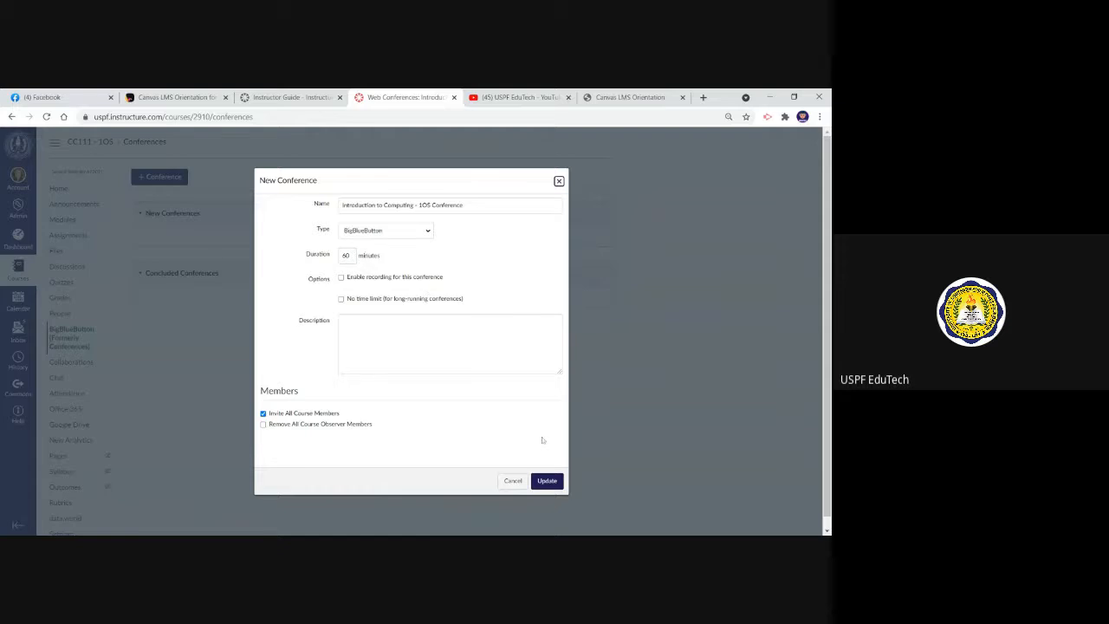
left_click(545, 483)
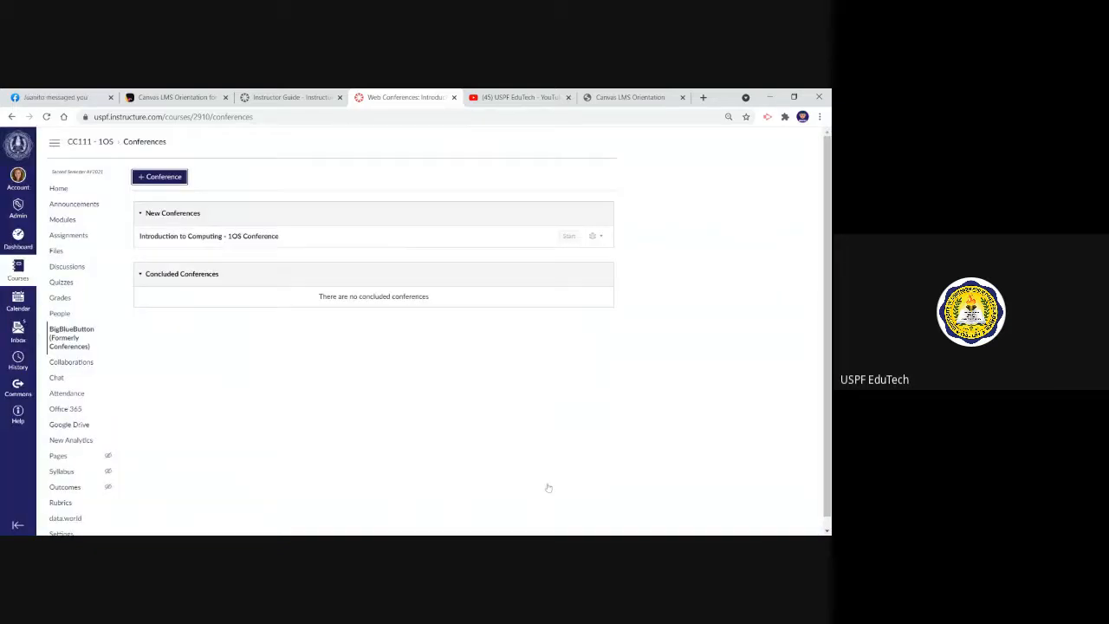
Start the new conference, join its audio with the microphone, and confirm the echo test
left_click(569, 237)
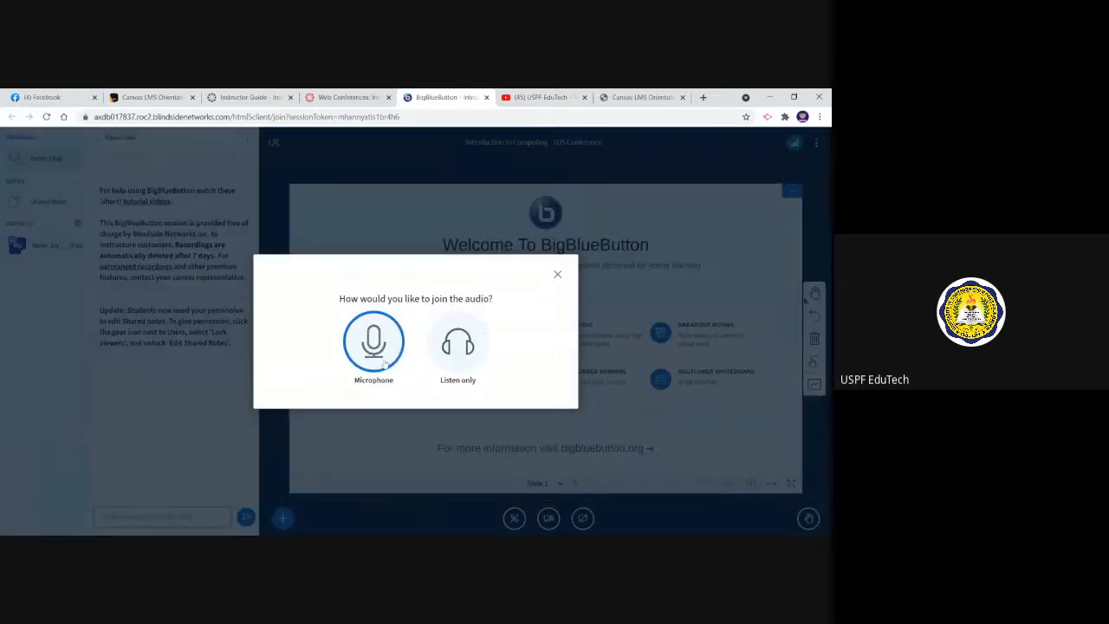
left_click(383, 362)
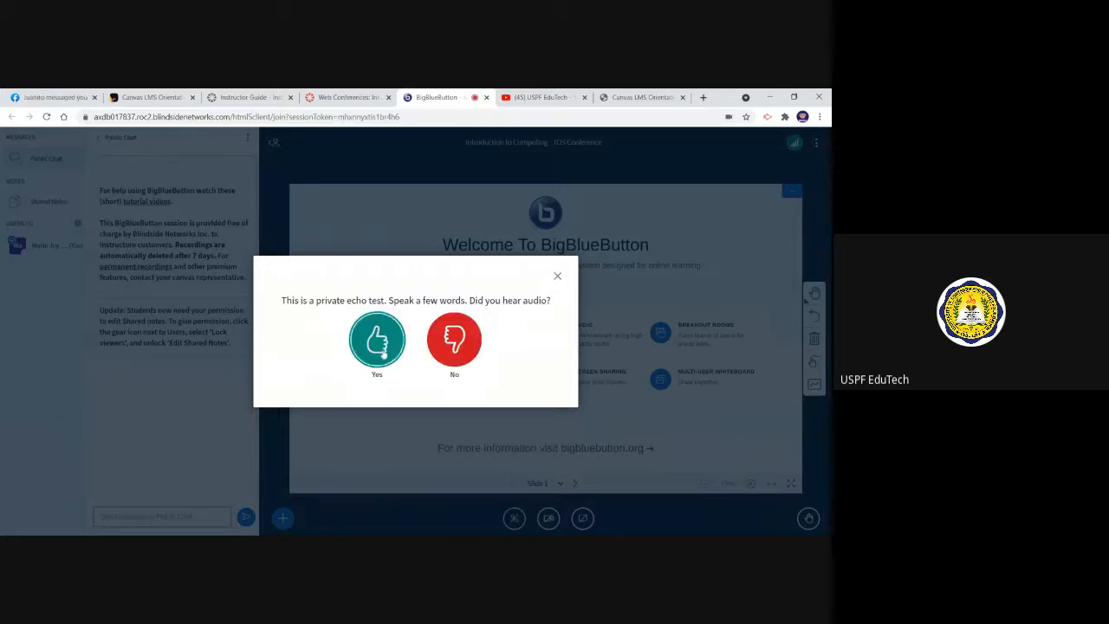
left_click(382, 349)
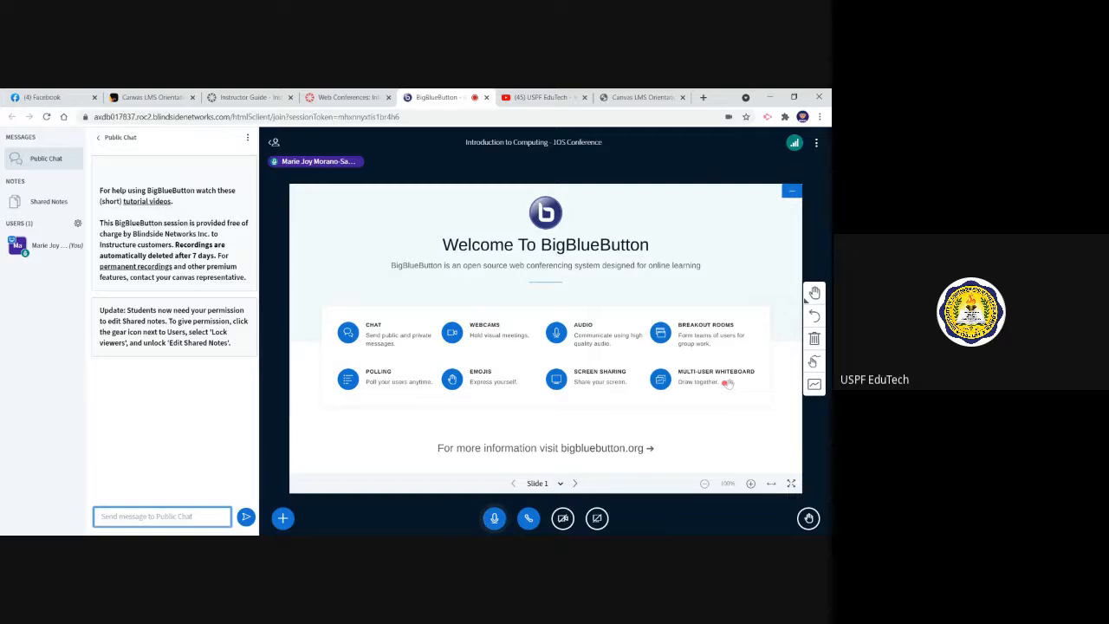
key("alt+Tab")
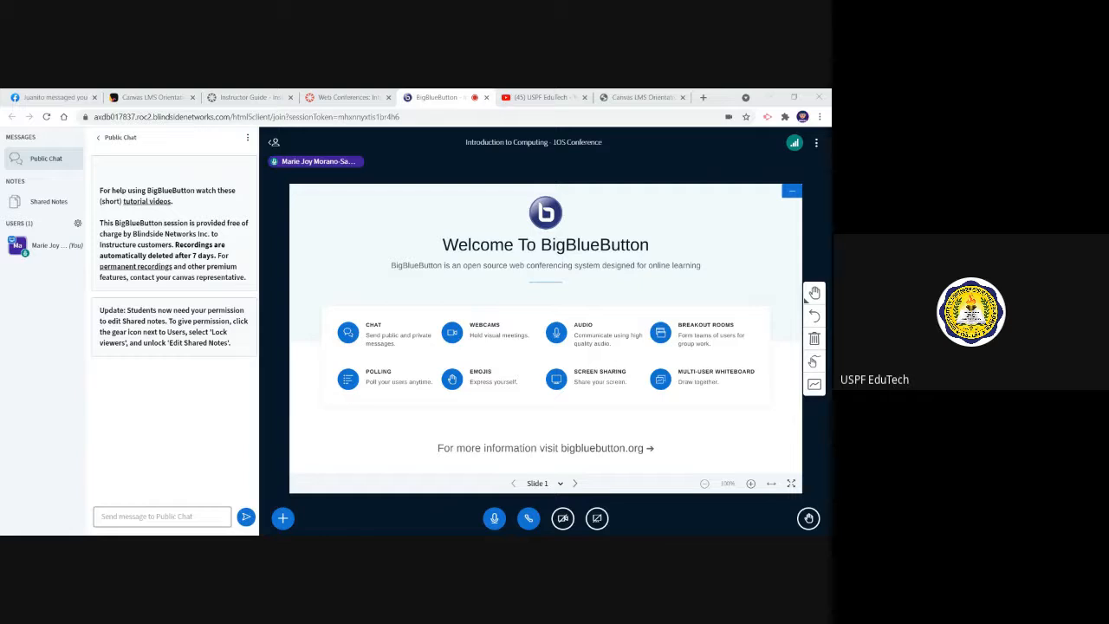
left_click(162, 517)
key("alt+Tab")
key("alt+Tab")
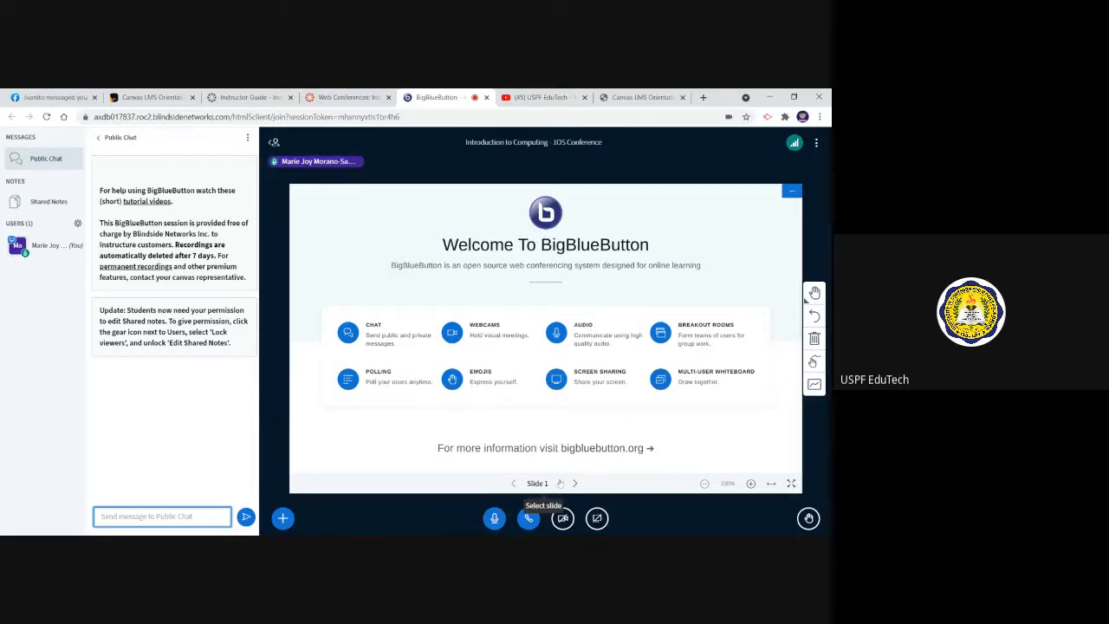
key("alt+Tab")
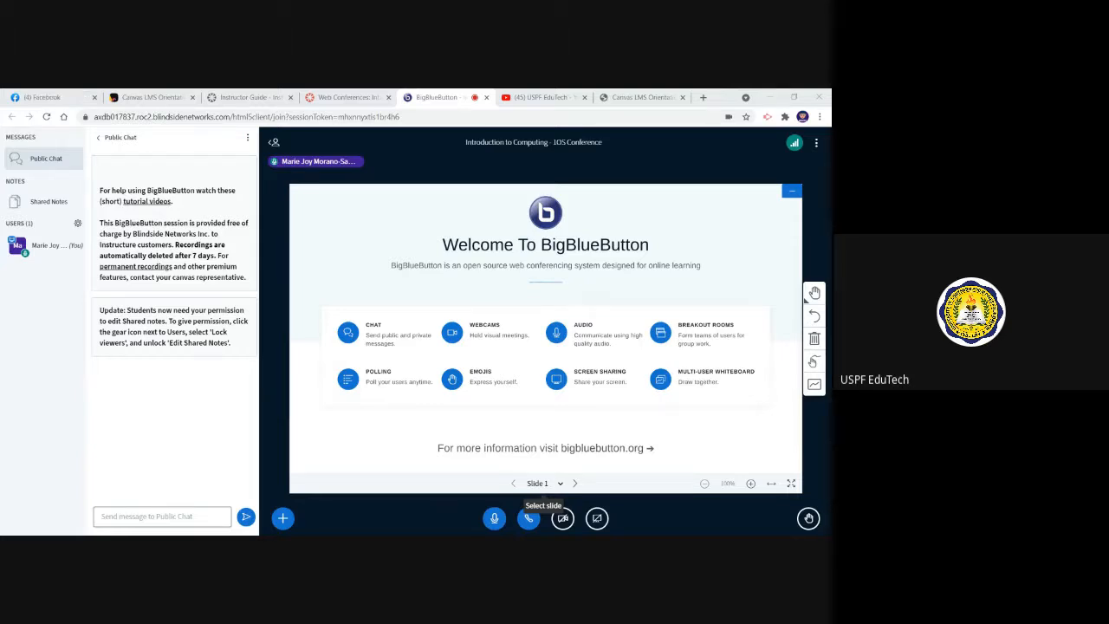
left_click(370, 386)
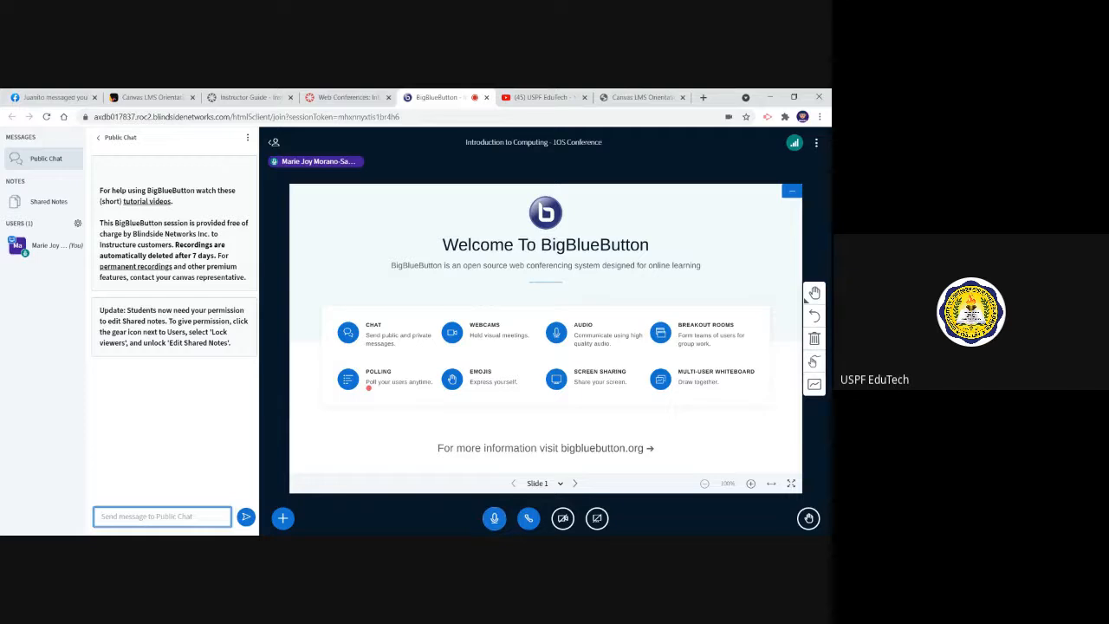
Close the conference session and view the Final Project and Franchise2 group sets among the course's people
left_click(486, 97)
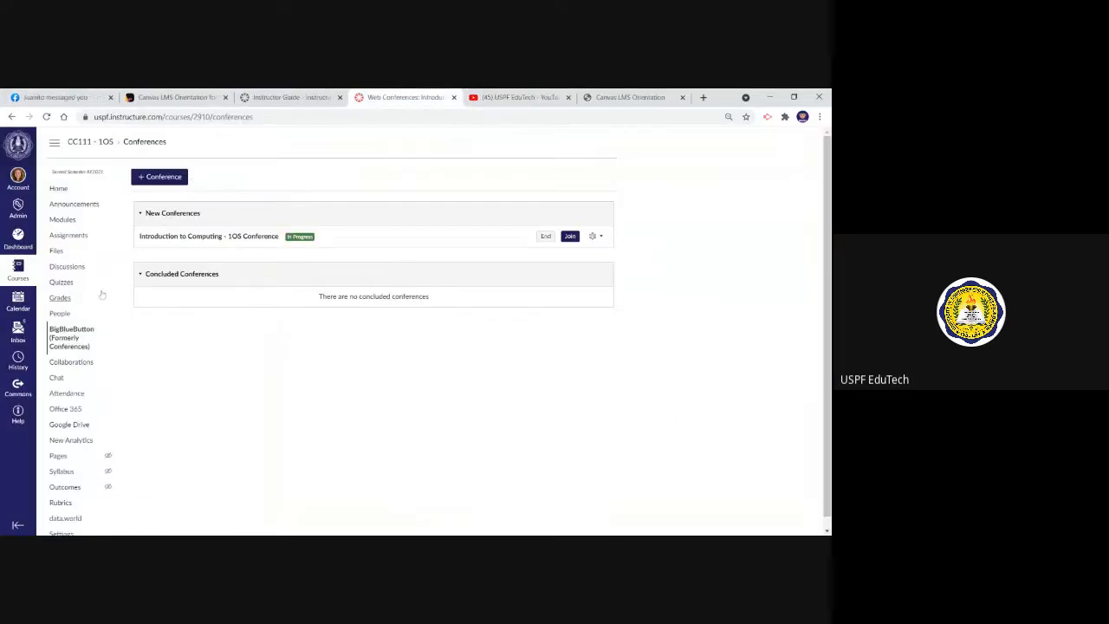
left_click(59, 313)
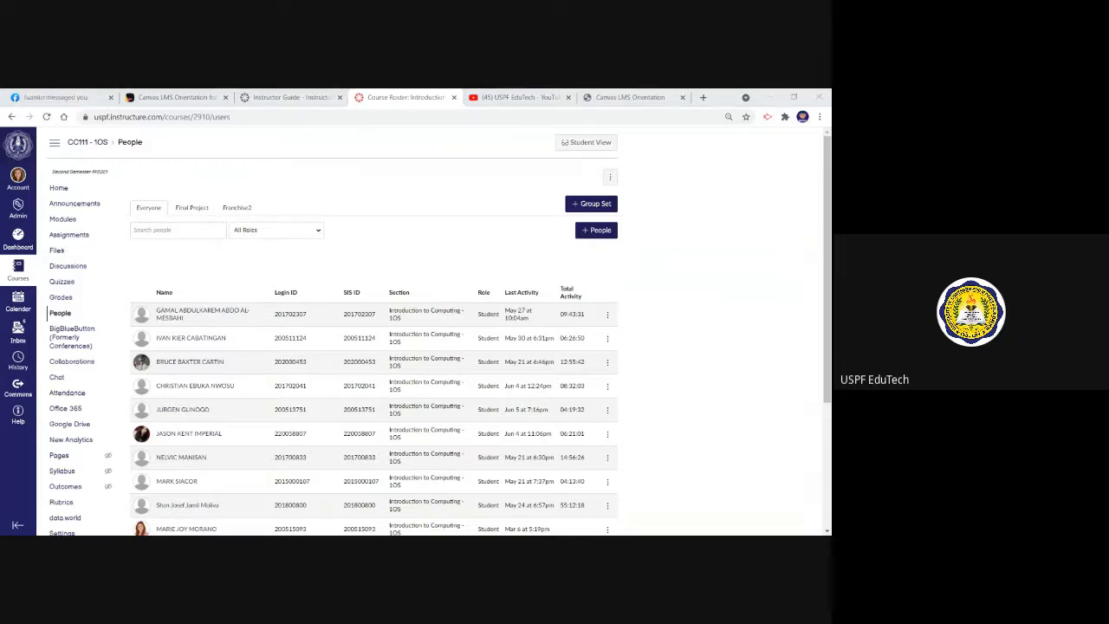
left_click(183, 218)
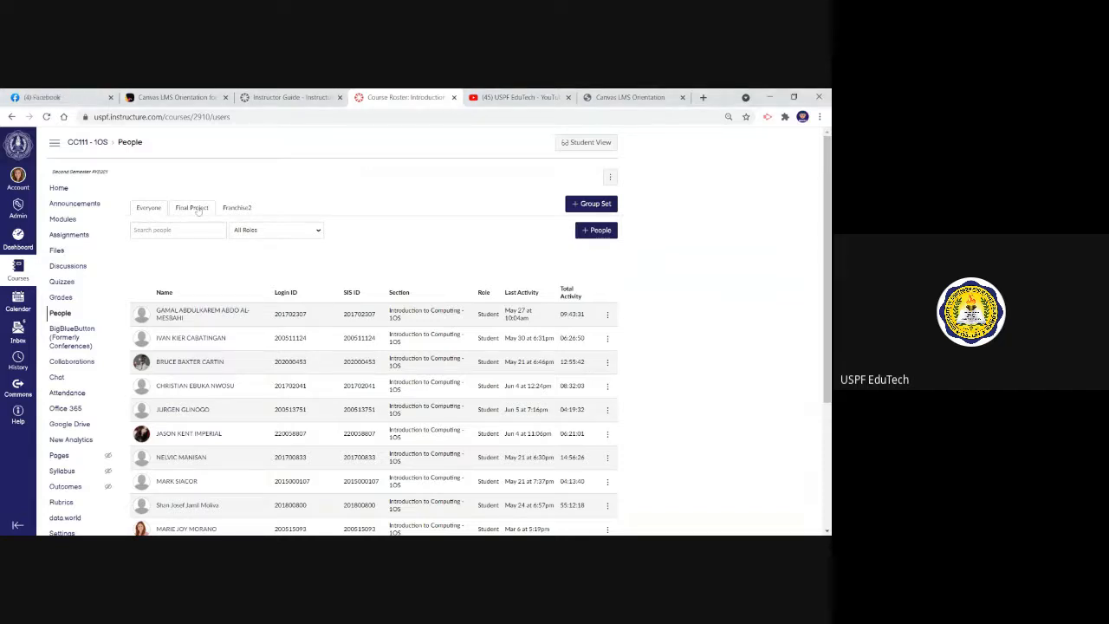
left_click(198, 210)
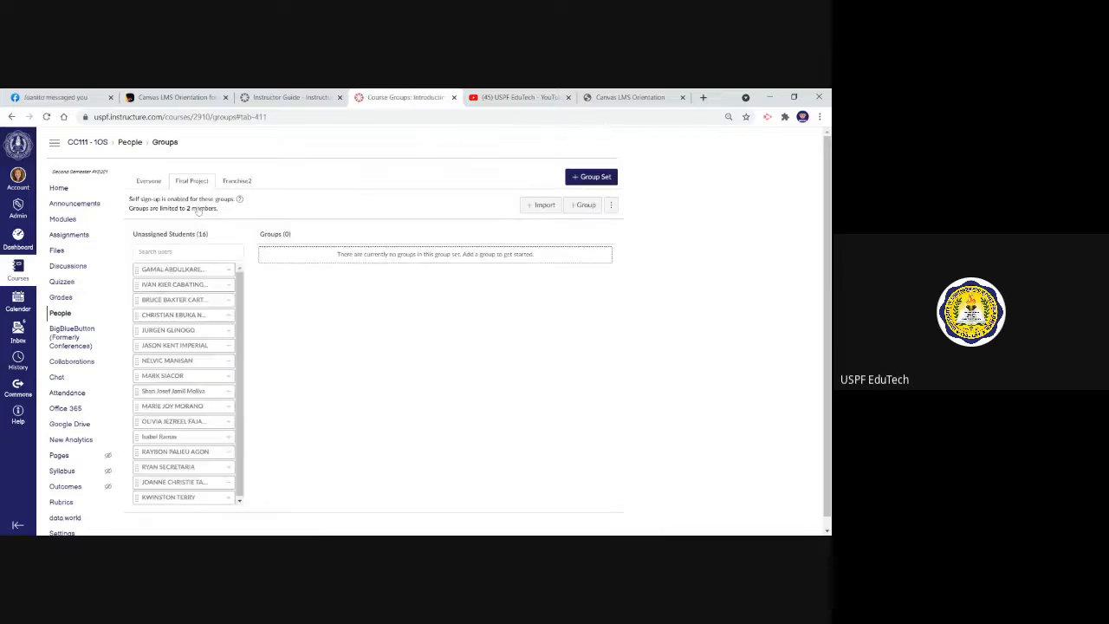
left_click(237, 181)
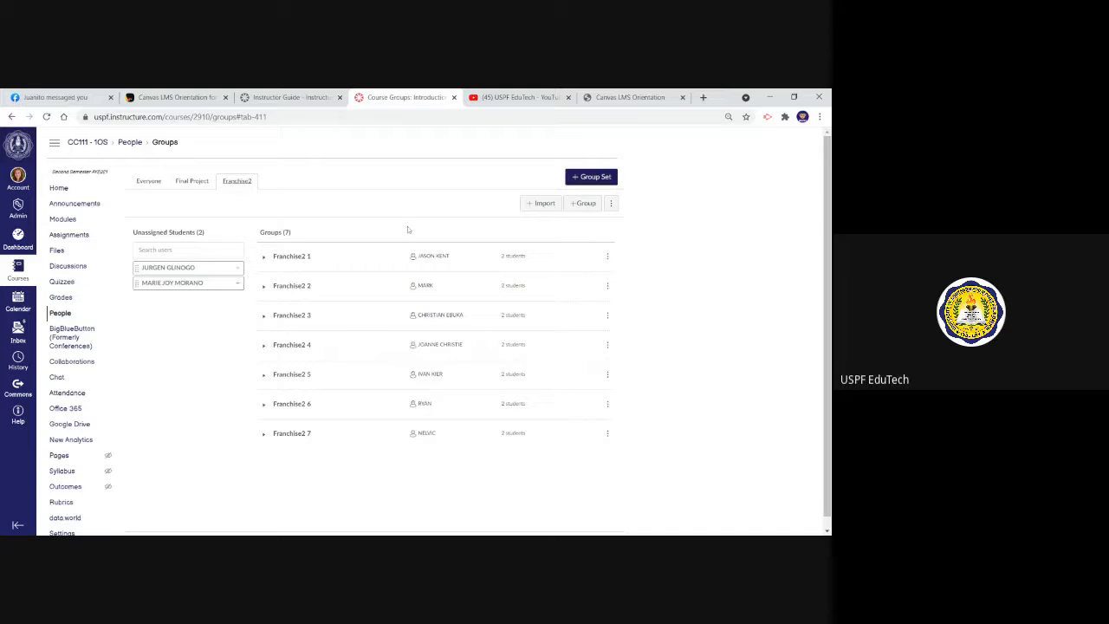
Visit the homepage of the group Franchise2 1, and return to the dashboard
left_click(609, 256)
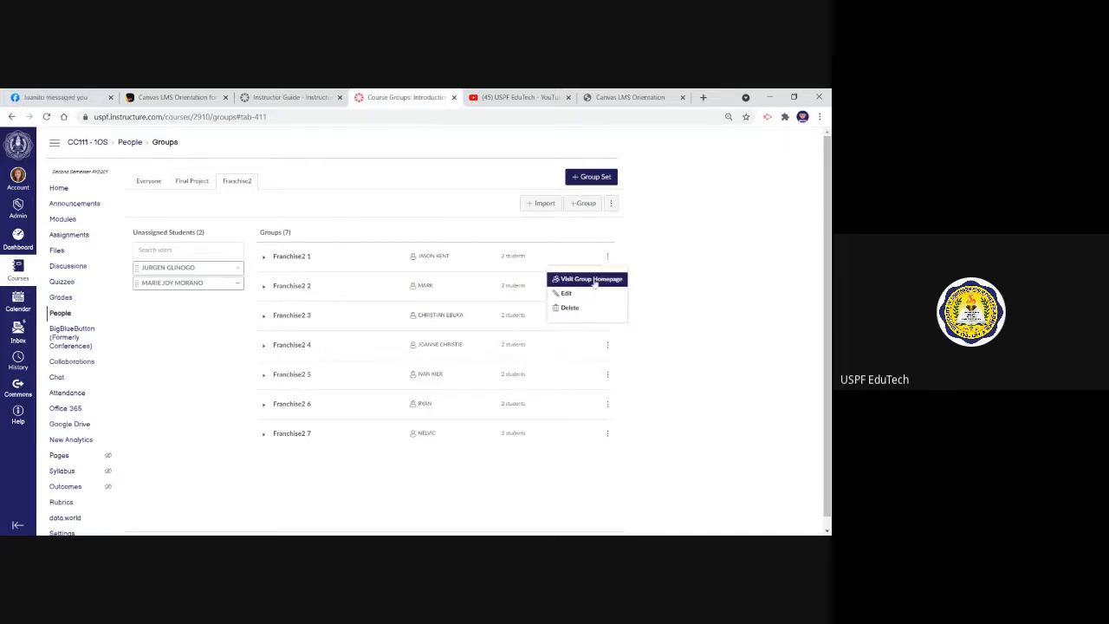
left_click(595, 281)
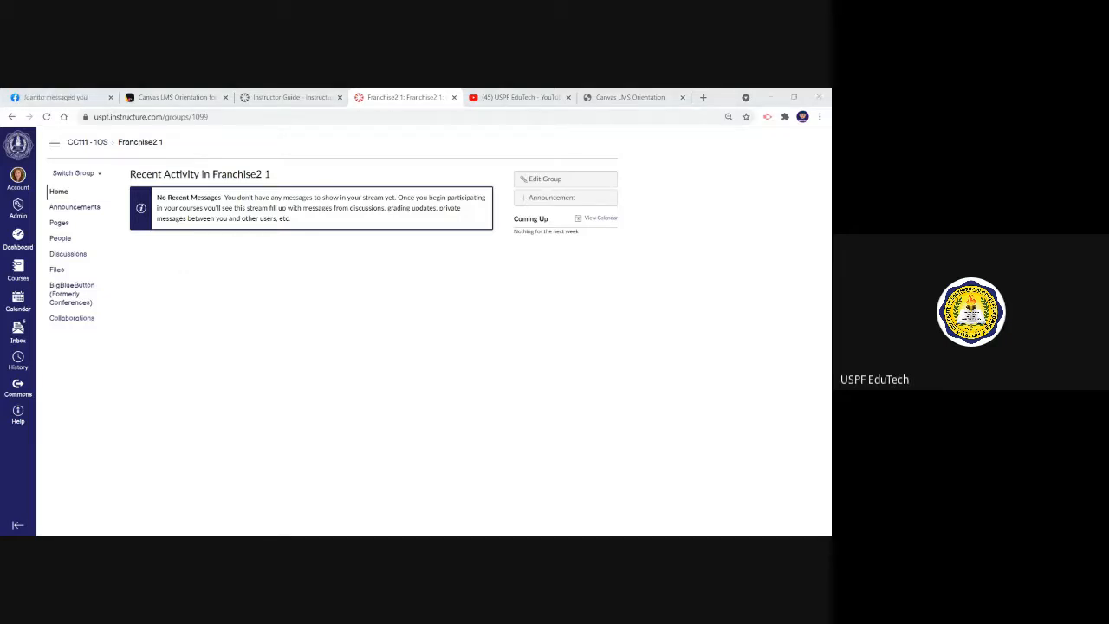
left_click(286, 268)
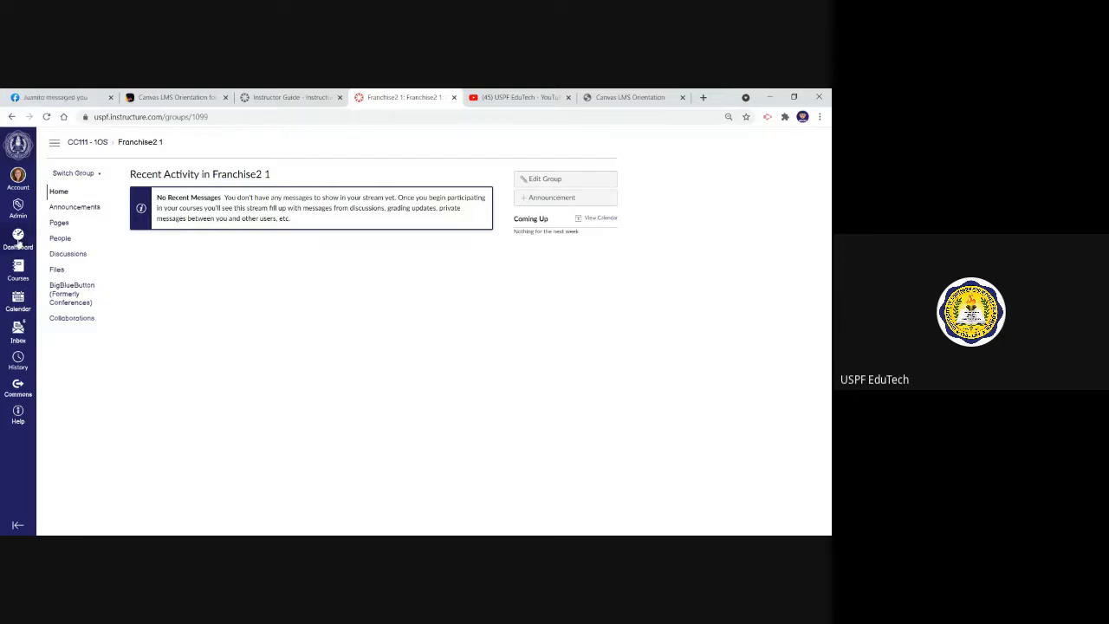
left_click(17, 239)
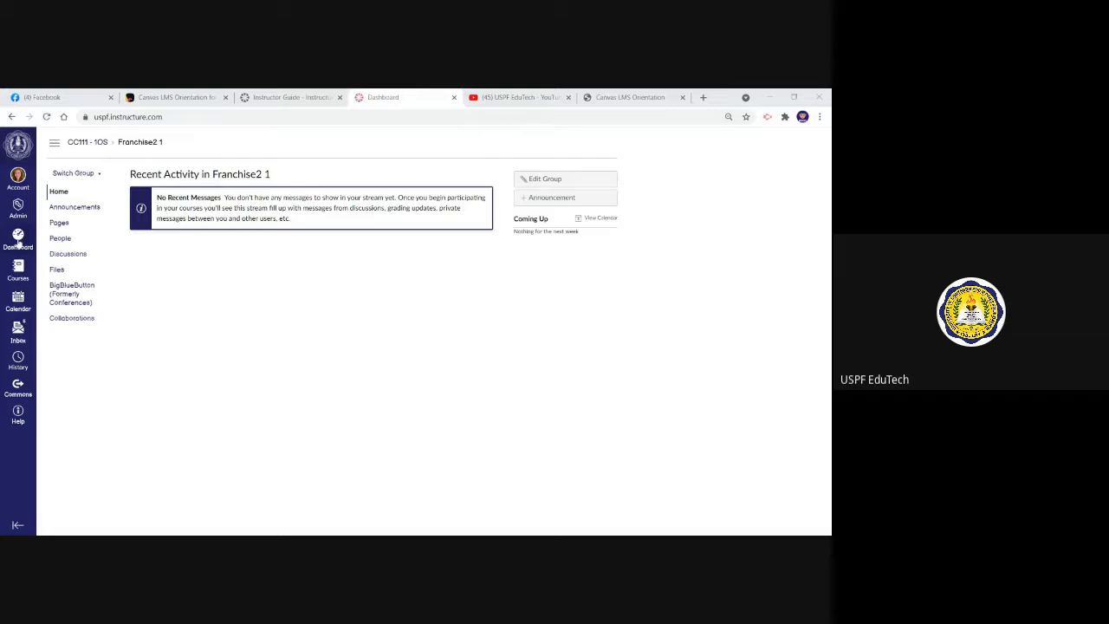